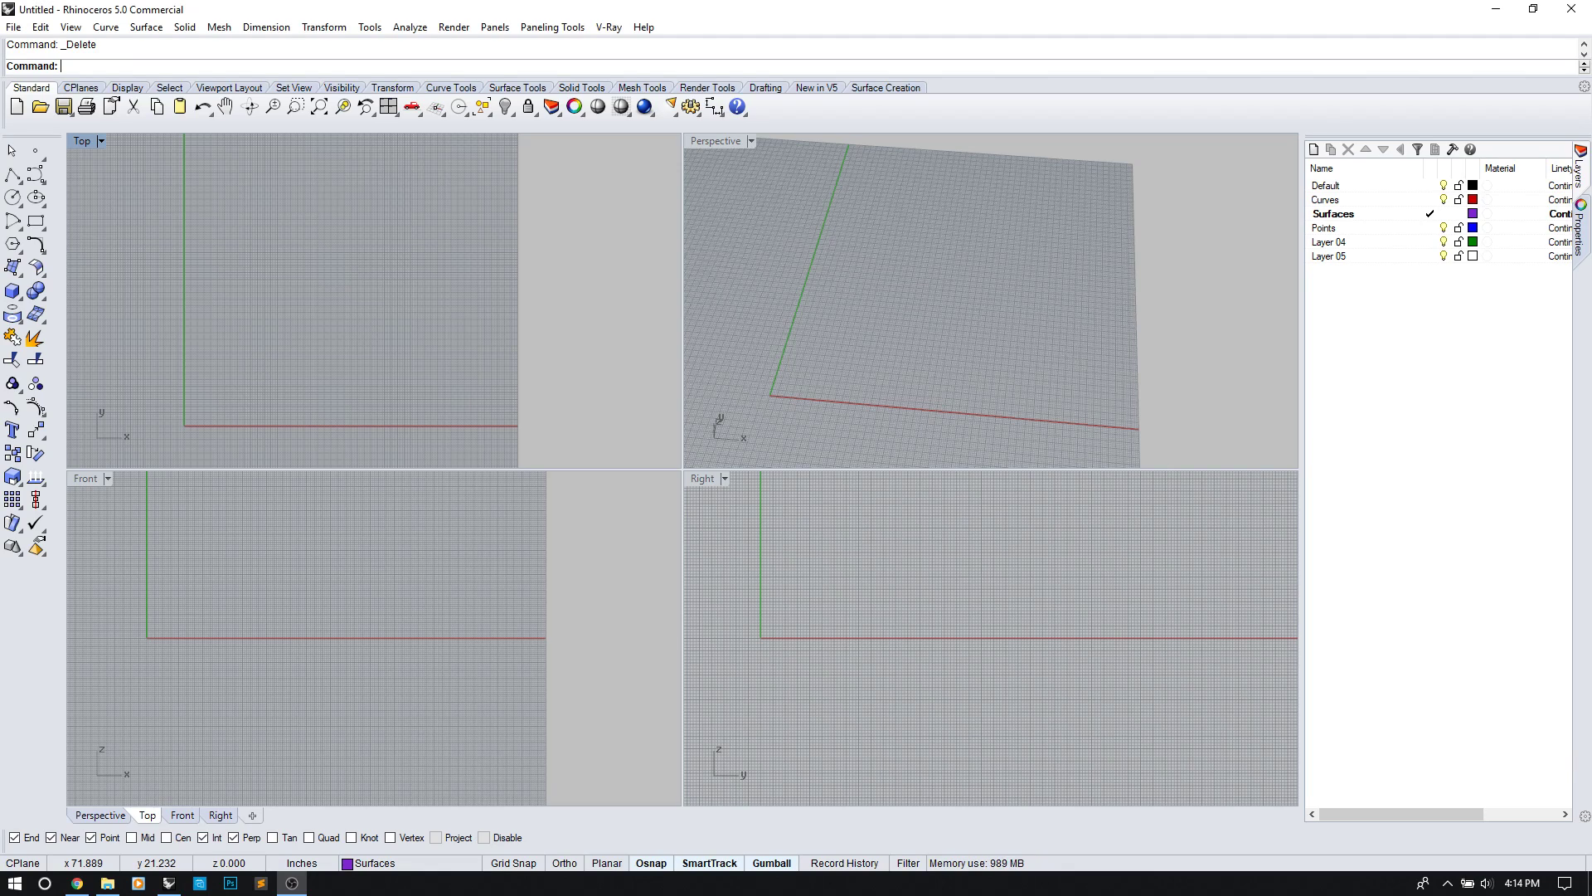
Step: Set the Curves layer as current in the Layers panel
double_click(1396, 199)
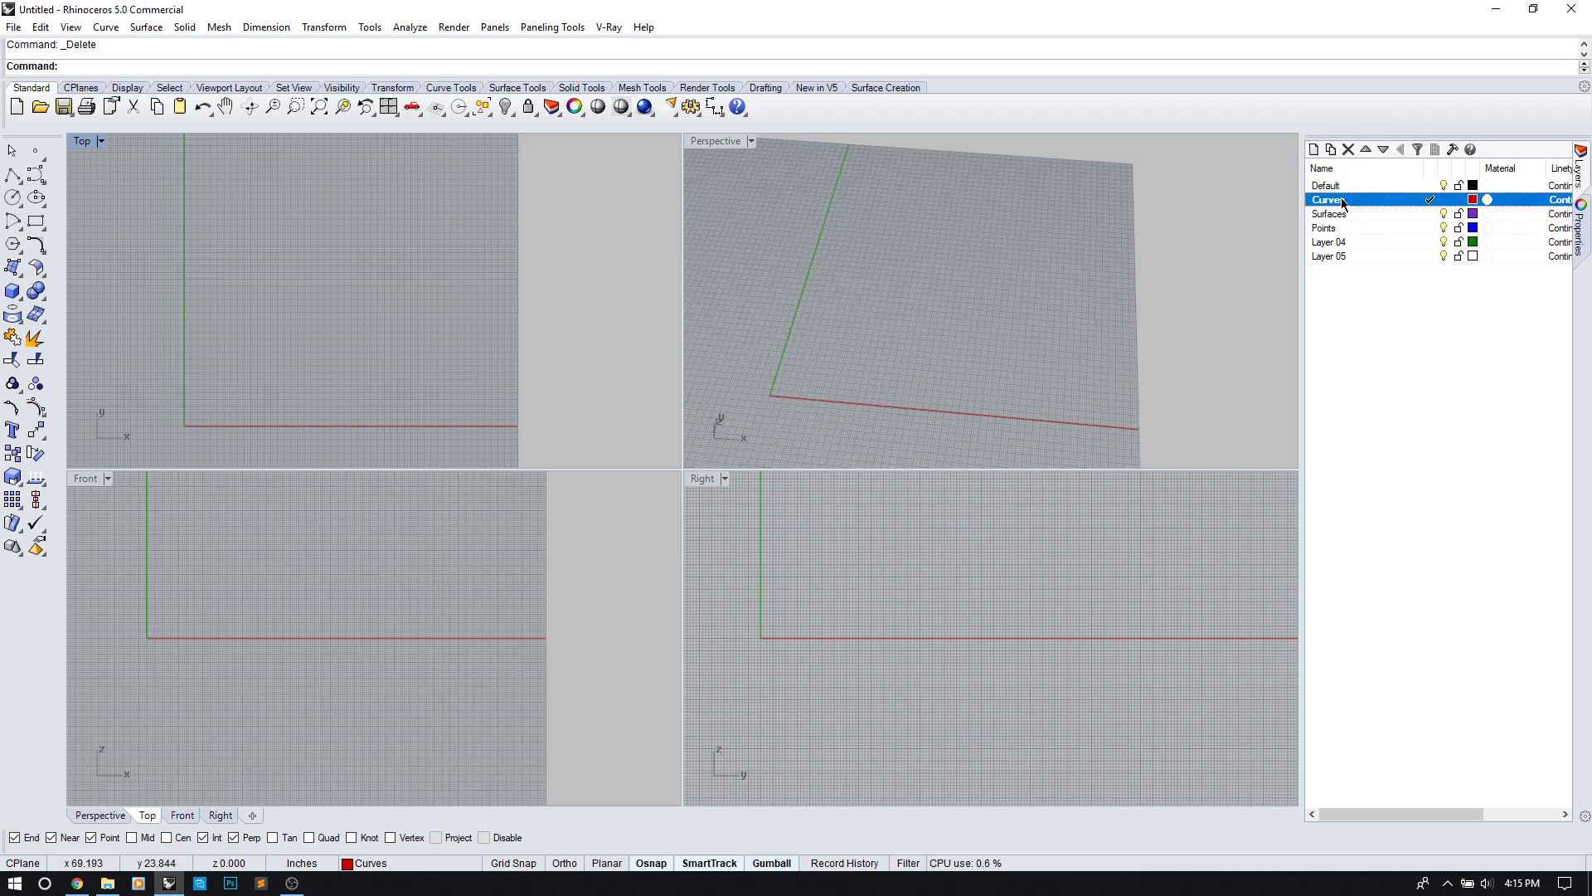
key(ctrl)
key(ctrl)
key(ctrl)
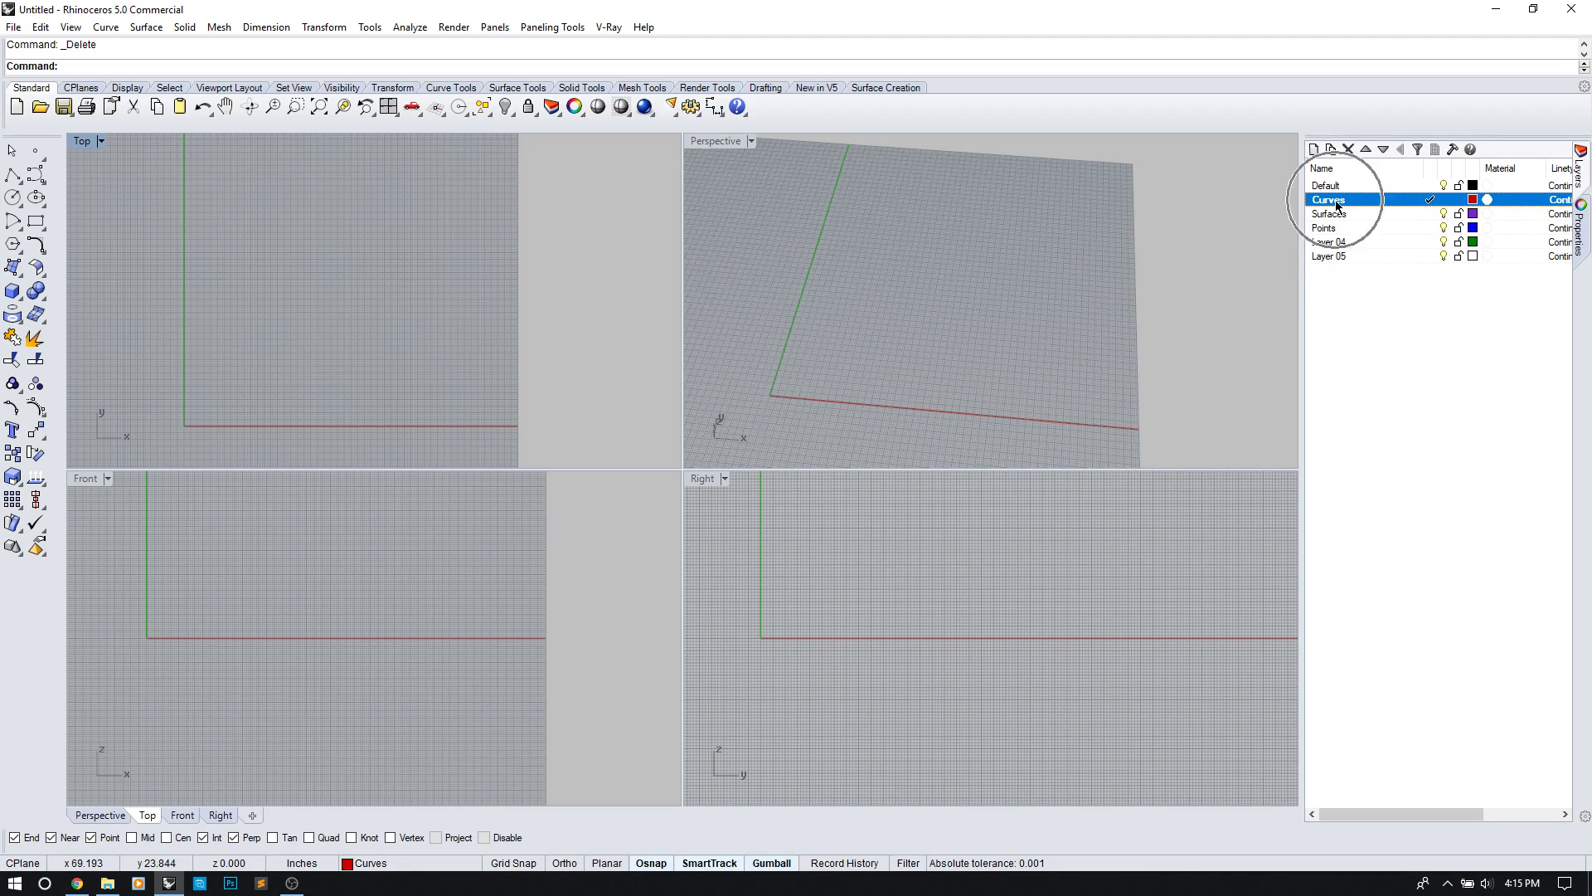
key(ctrl)
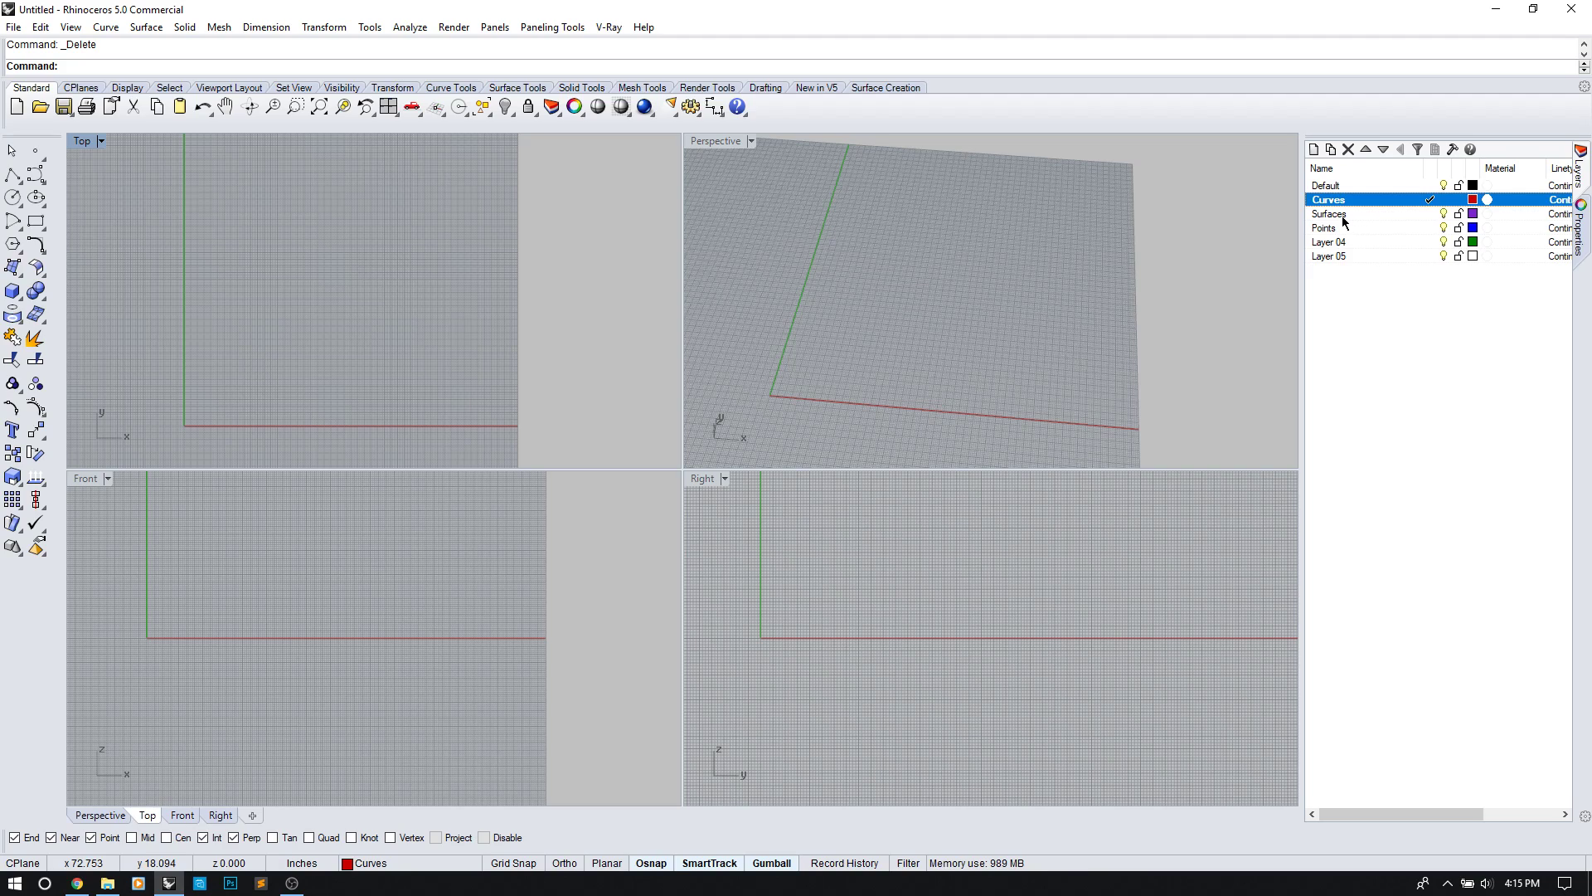
Step: Draw a control-point S-curve in the Top view, starting at the origin
click(35, 176)
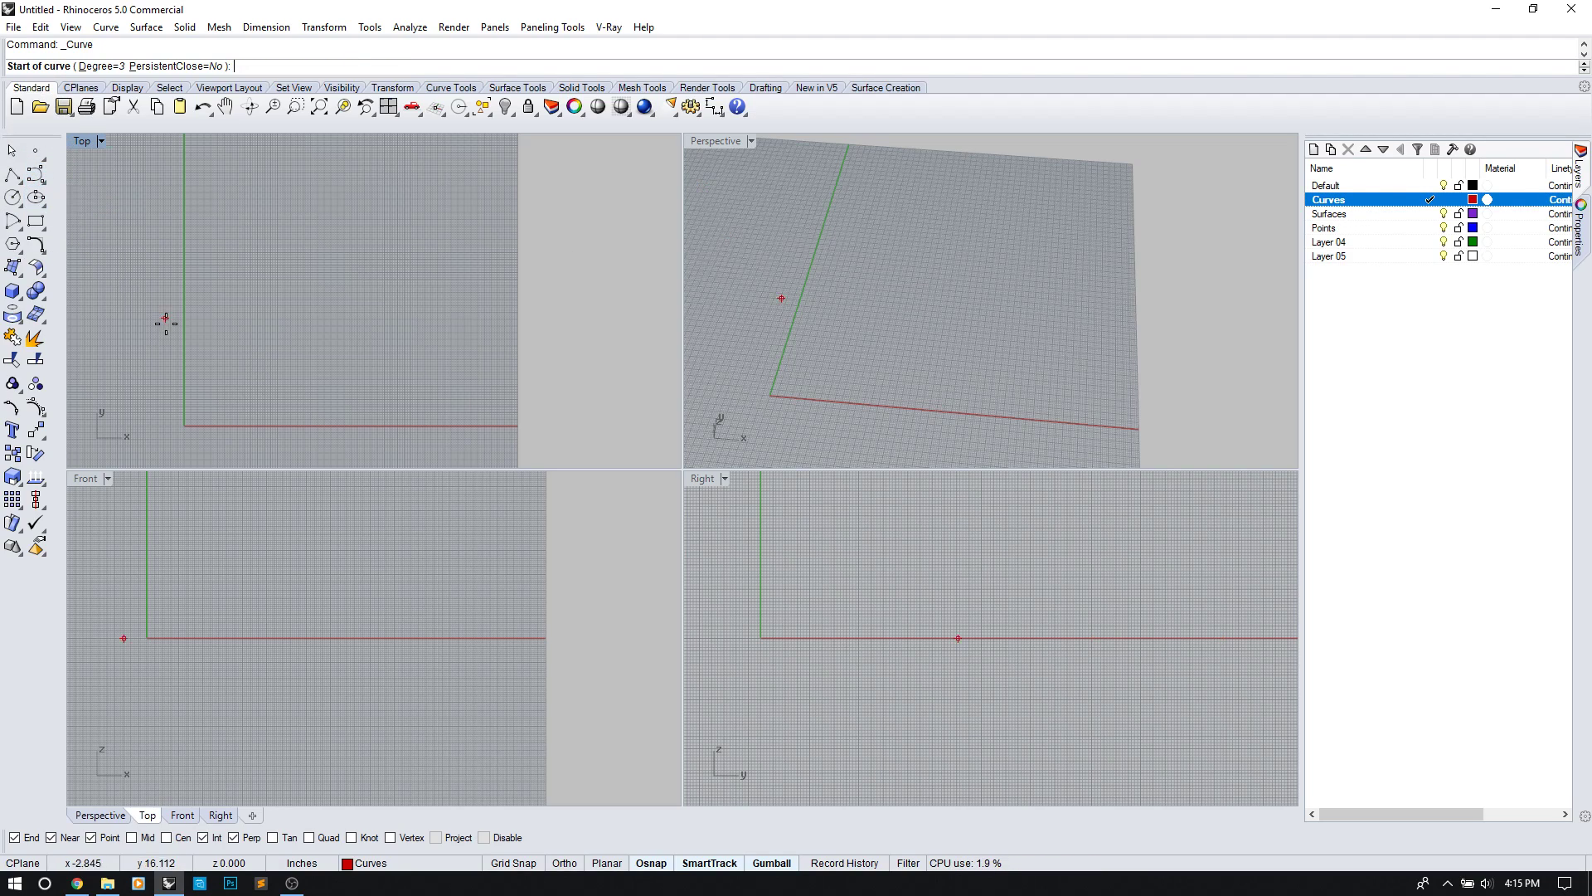
click(182, 428)
click(273, 426)
click(275, 334)
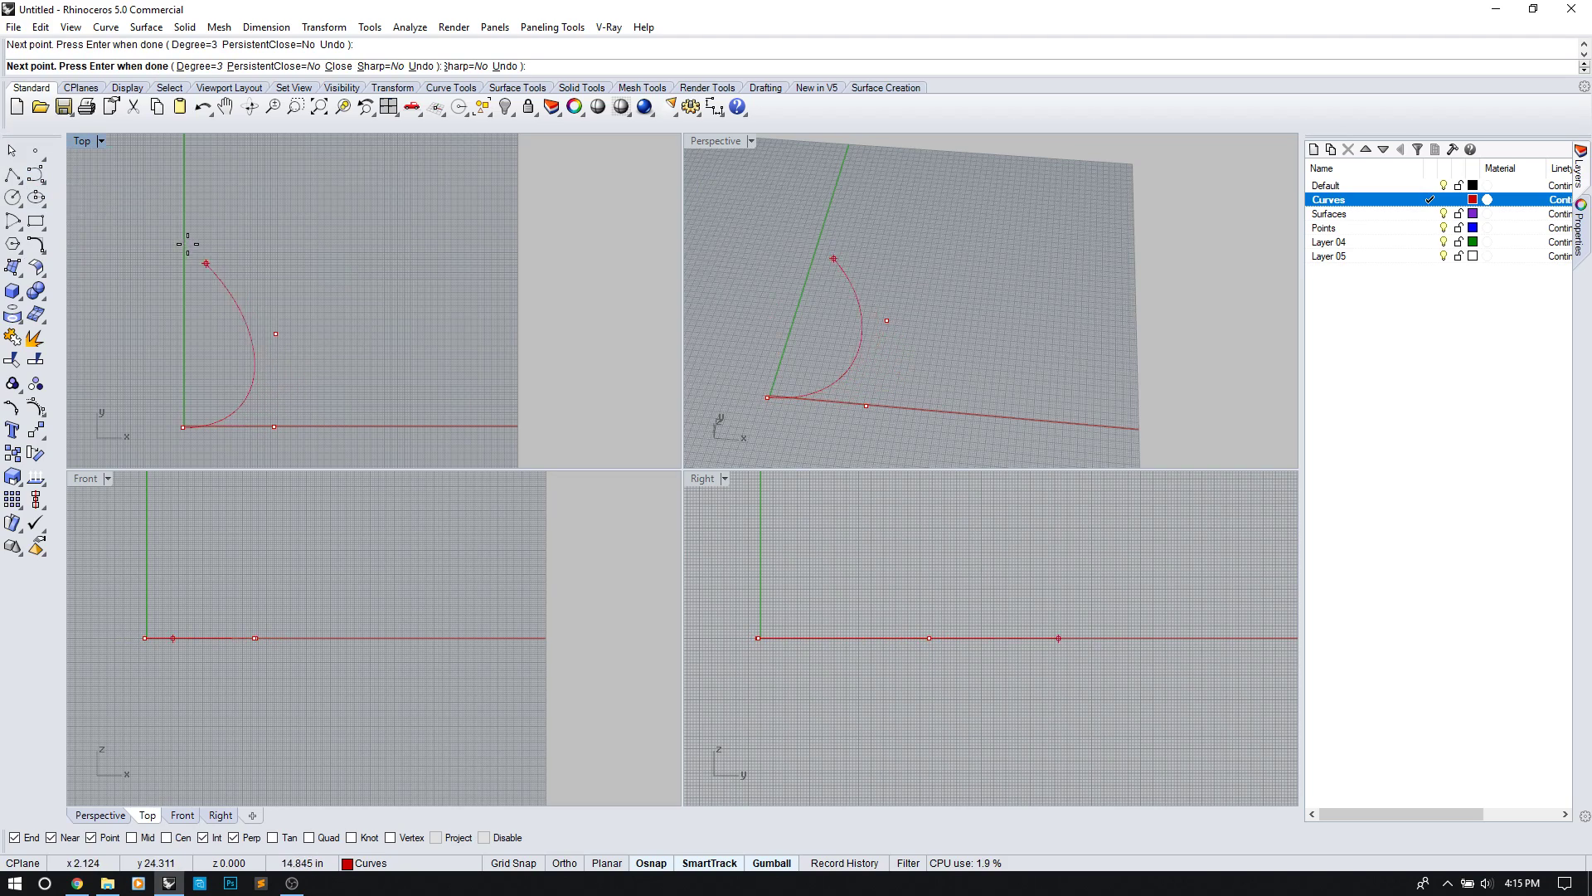
click(266, 189)
click(354, 195)
right_click(354, 195)
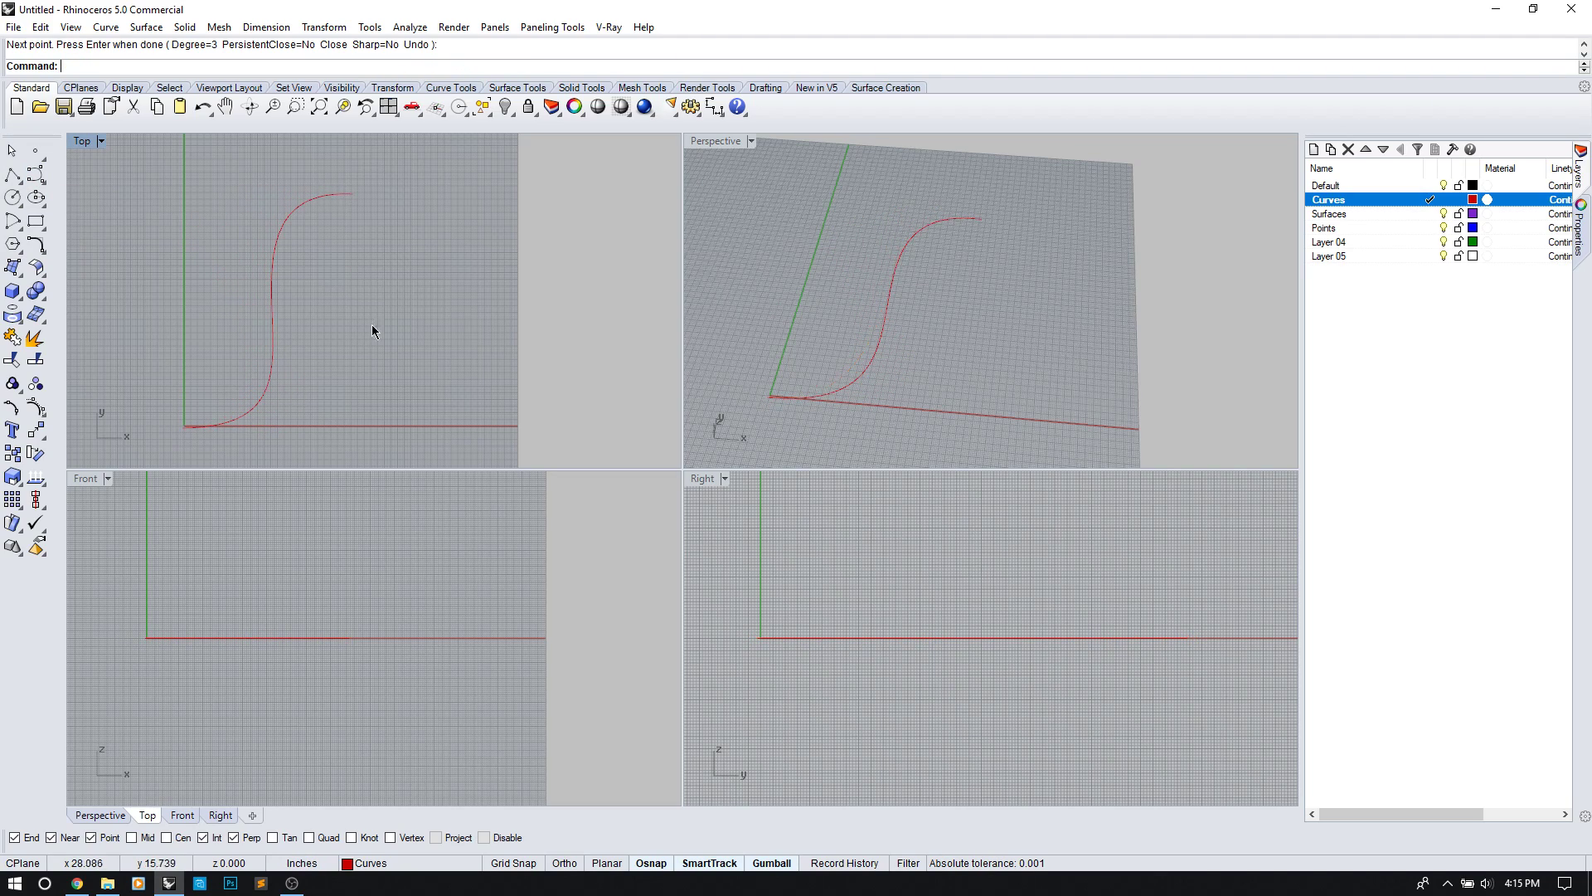
Step: Draw a tall corner-to-corner rectangle right of the S-curve, then select the S-curve
click(34, 222)
click(526, 423)
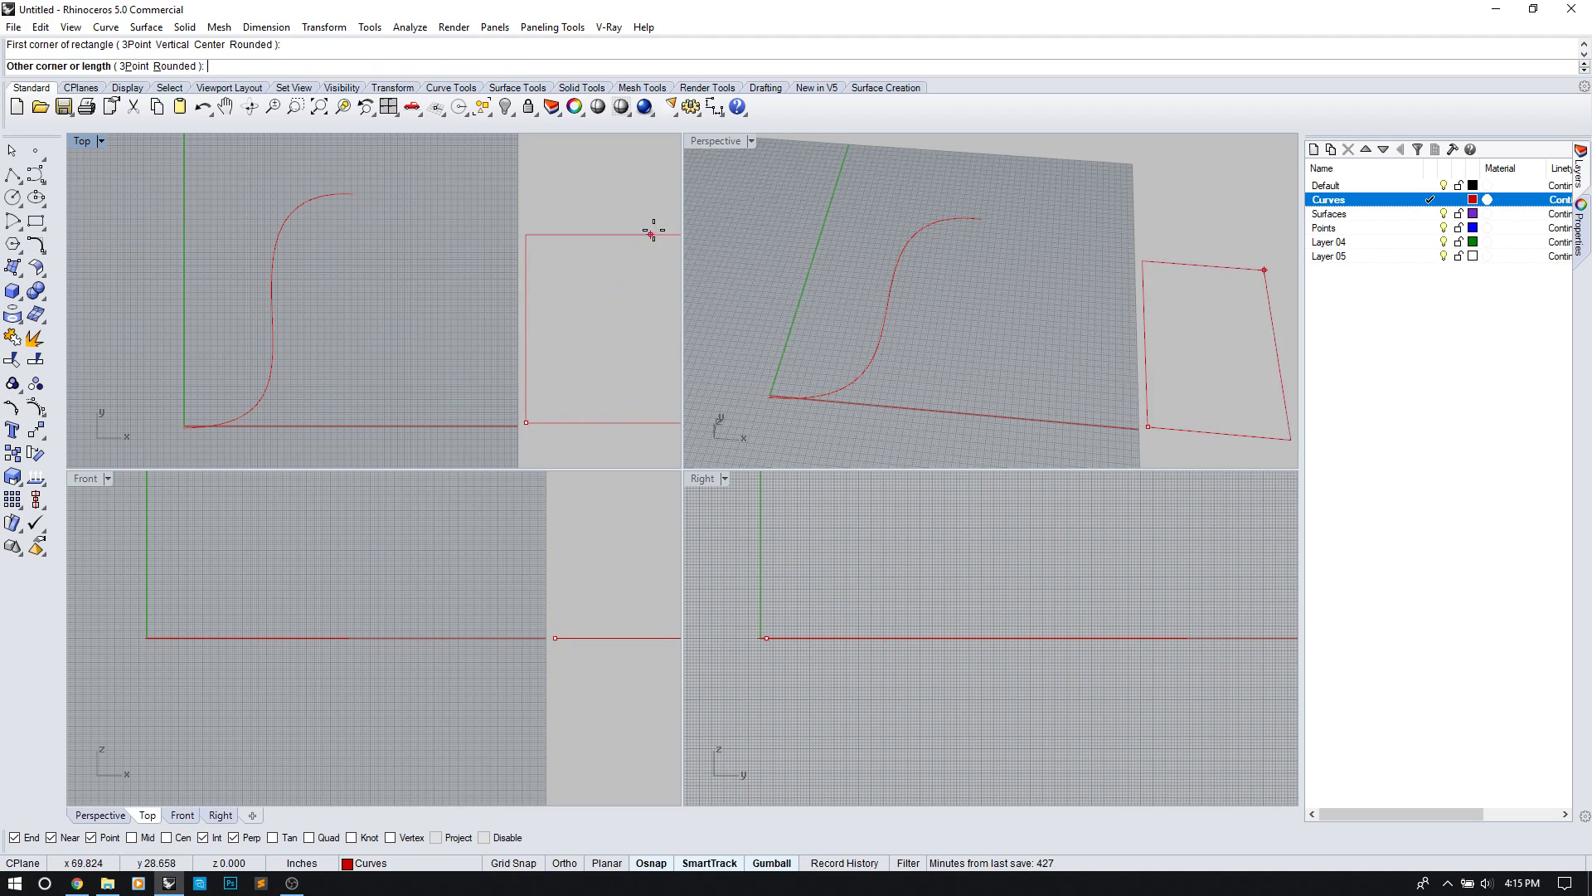
right_drag(637, 203, 474, 180)
click(475, 180)
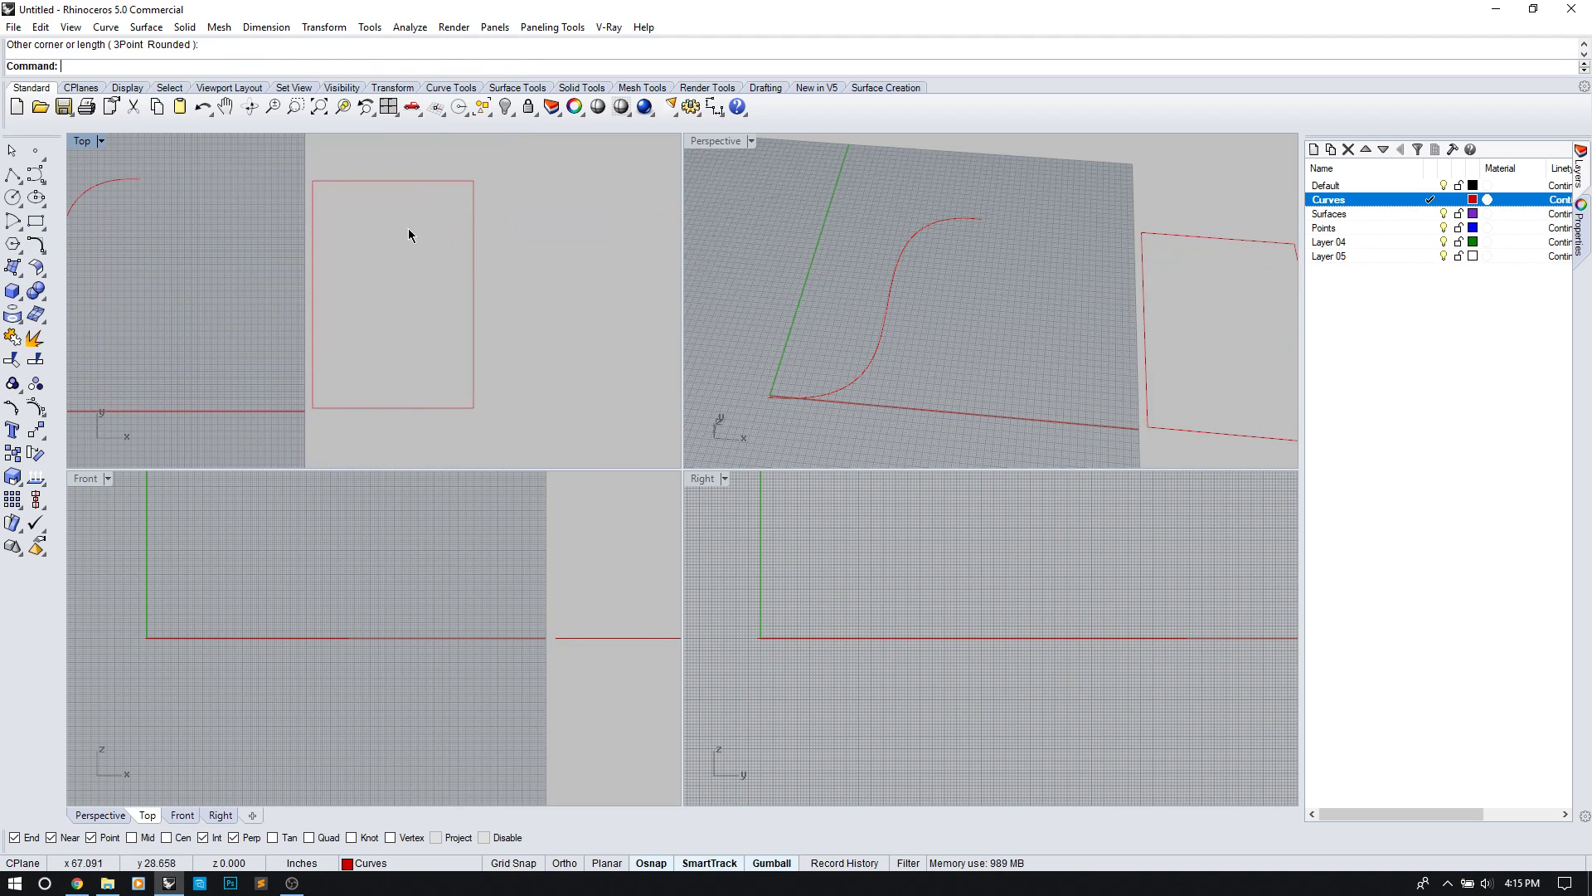
right_drag(217, 259, 328, 310)
scroll(329, 311, down, 2)
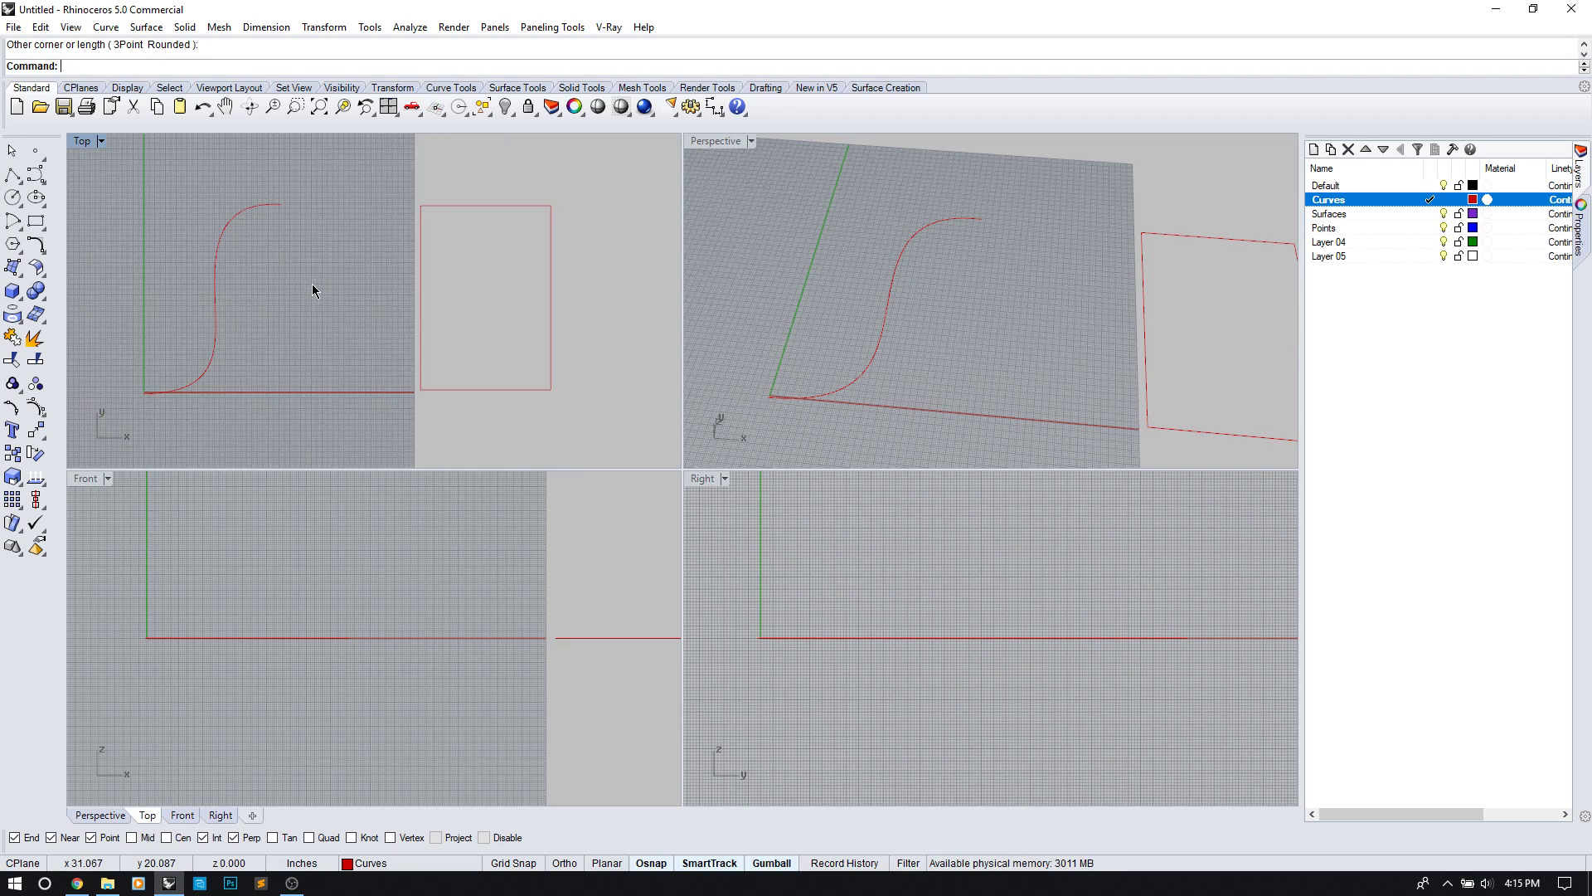
right_drag(932, 382, 899, 320)
click(882, 314)
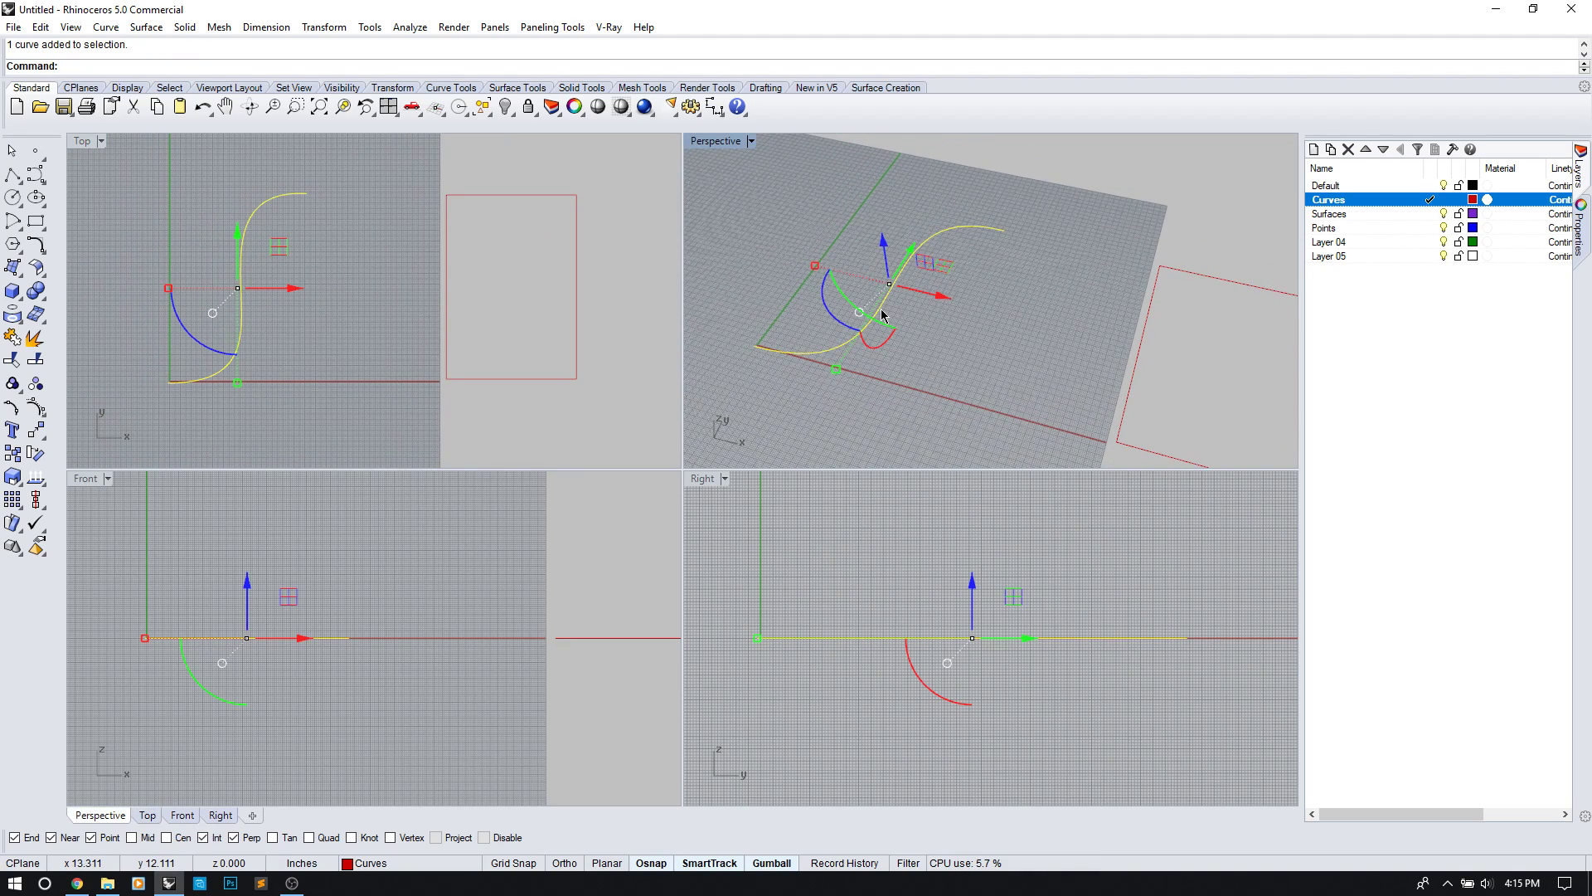
Step: Start ExtrudeCrv on the S-curve and set the Perspective view to Shaded
text(ext)
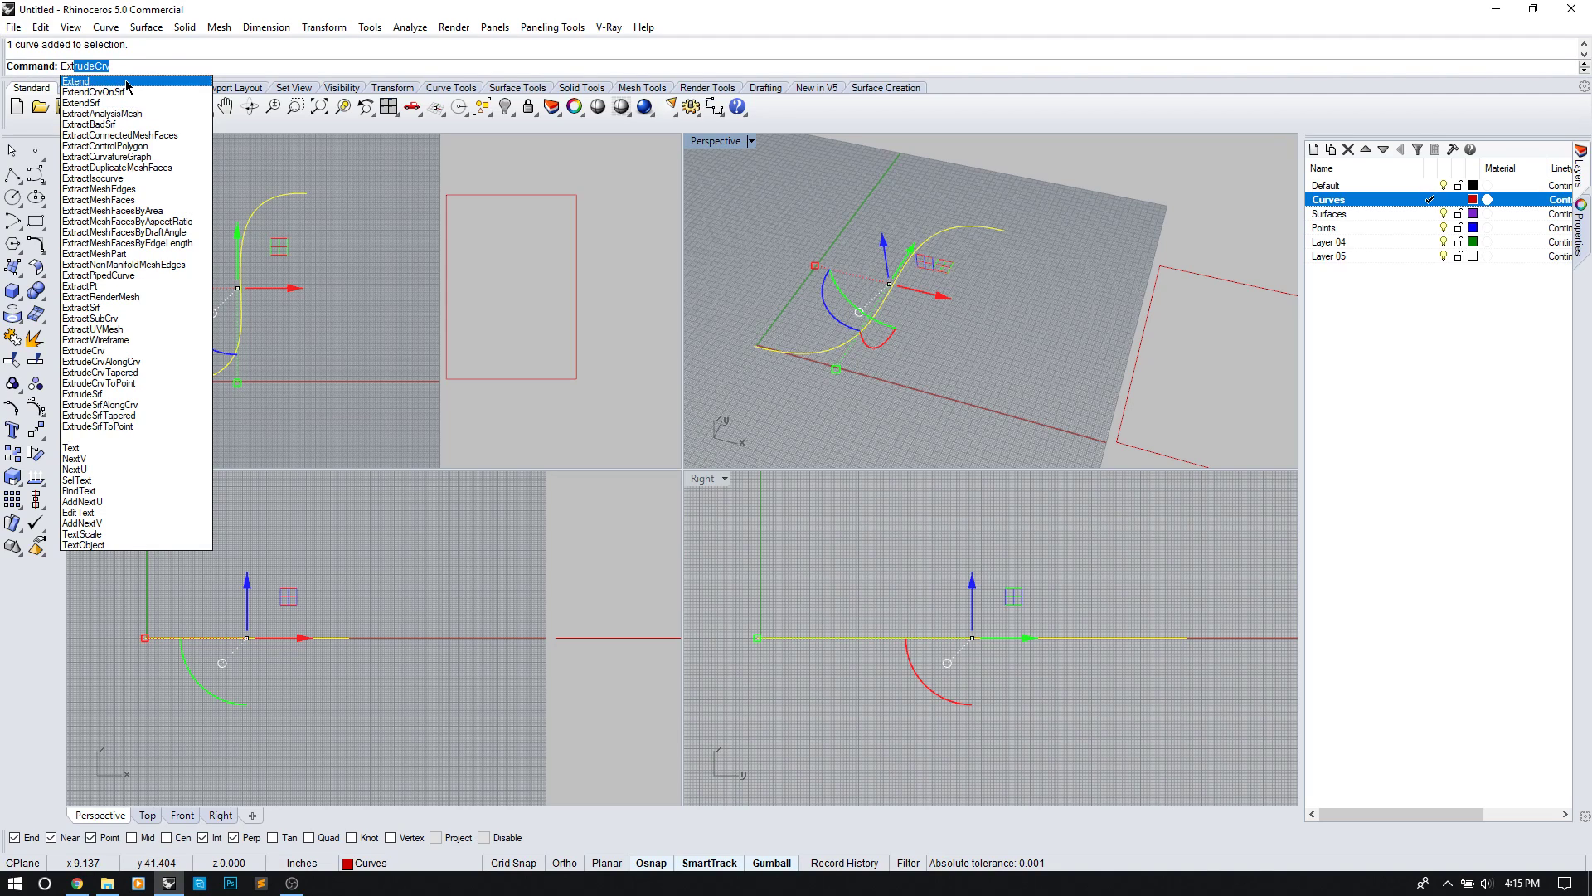
click(129, 82)
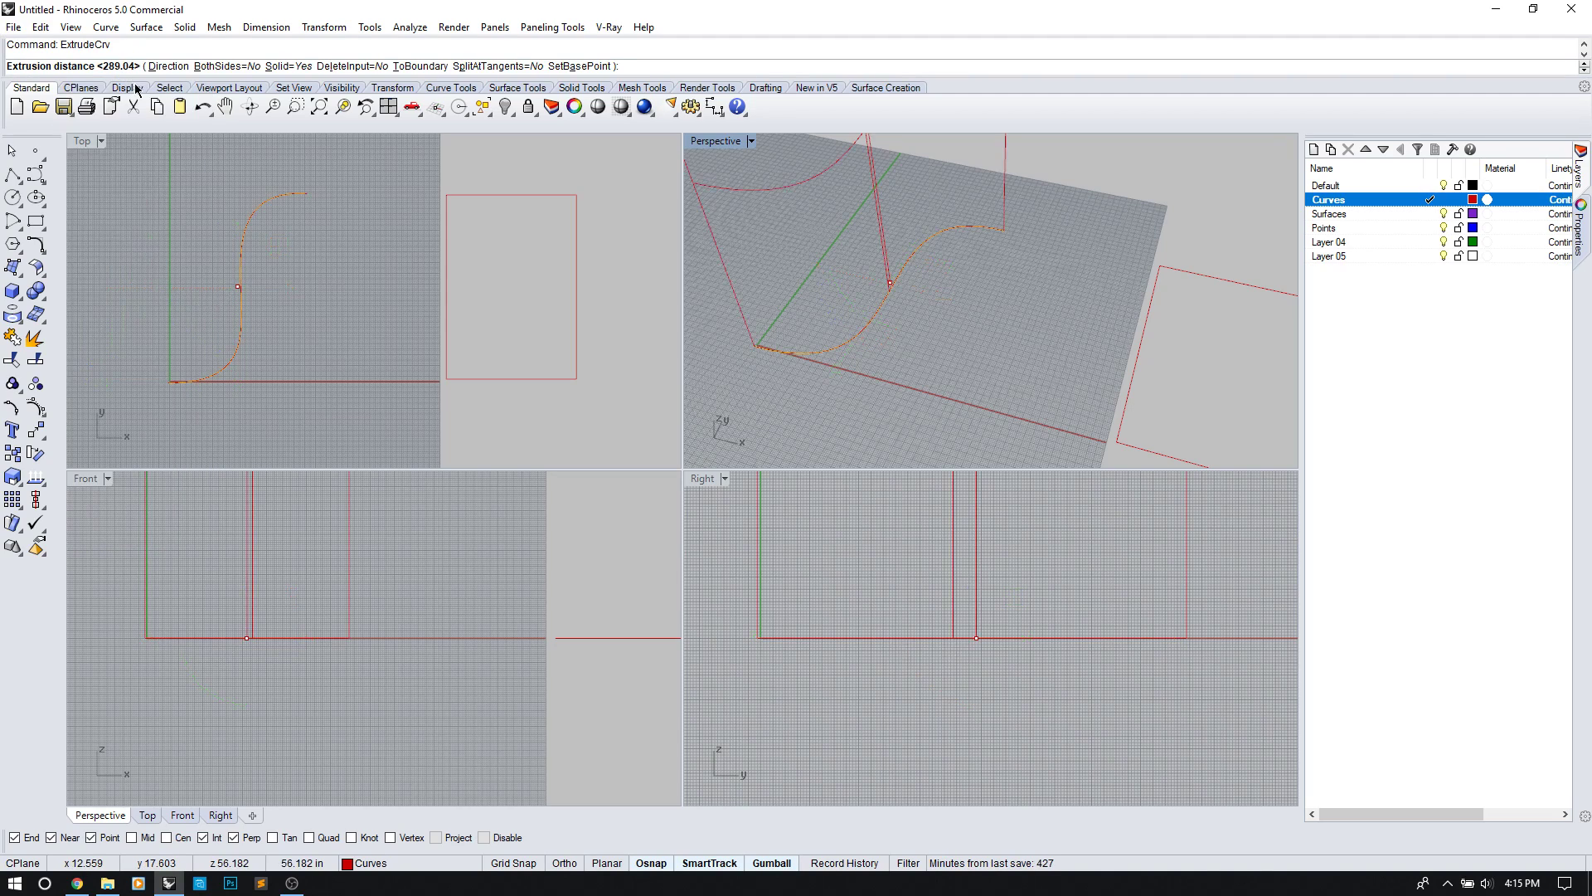
click(752, 141)
click(730, 201)
mouse_move(730, 199)
right_down()
mouse_move(891, 285)
mouse_move(901, 259)
right_up()
scroll(907, 243, up, 4)
scroll(908, 243, down, 4)
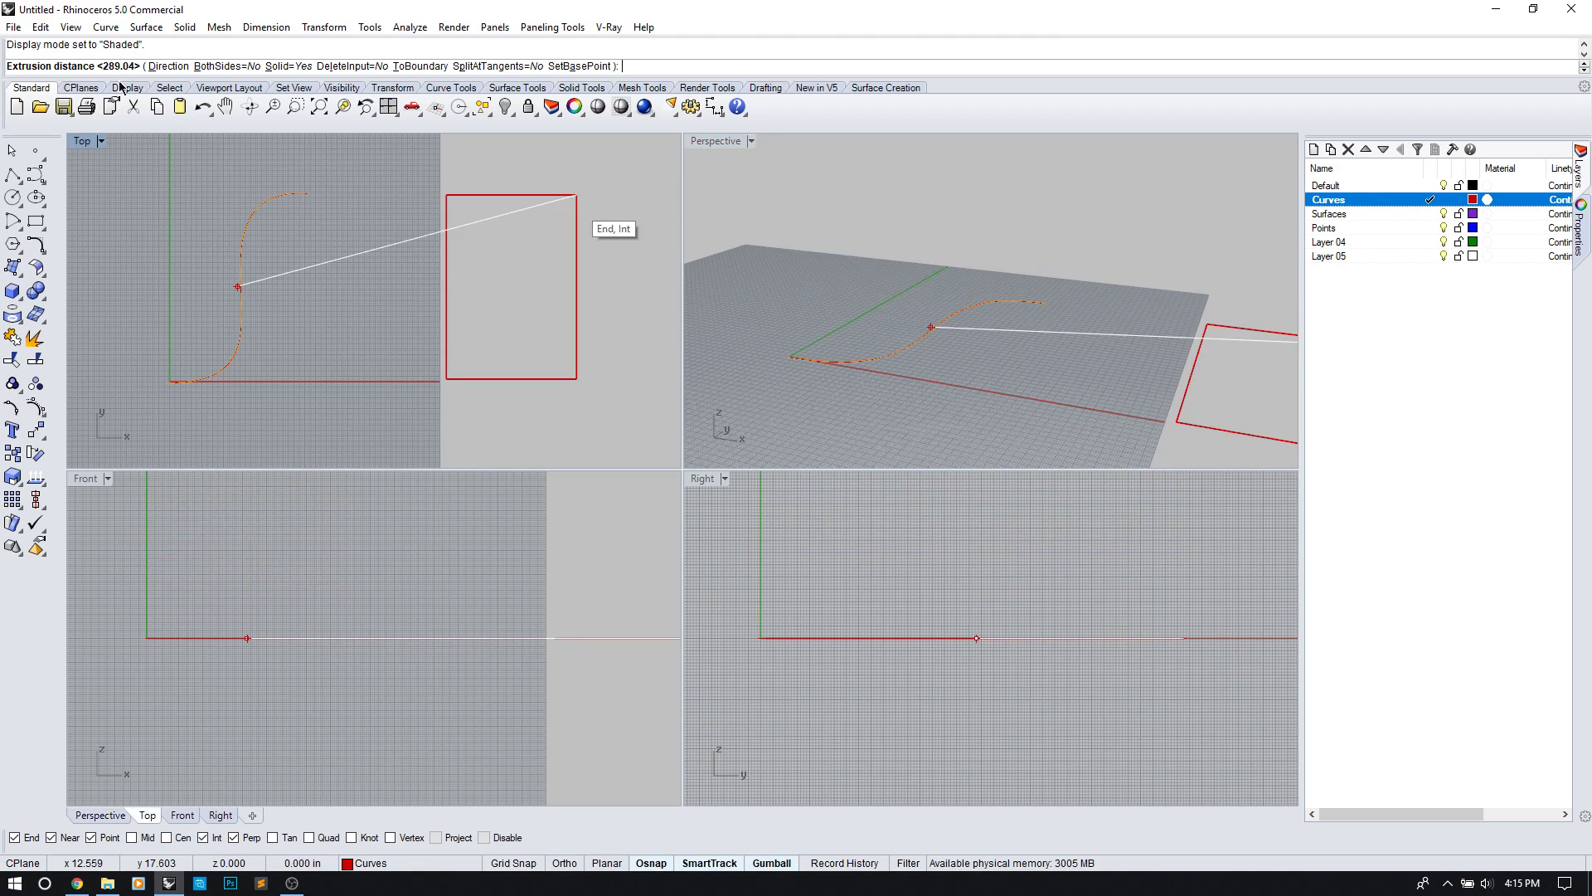
Step: Extrude along a slanted Direction picked from two Front-view points, setting the distance
click(170, 68)
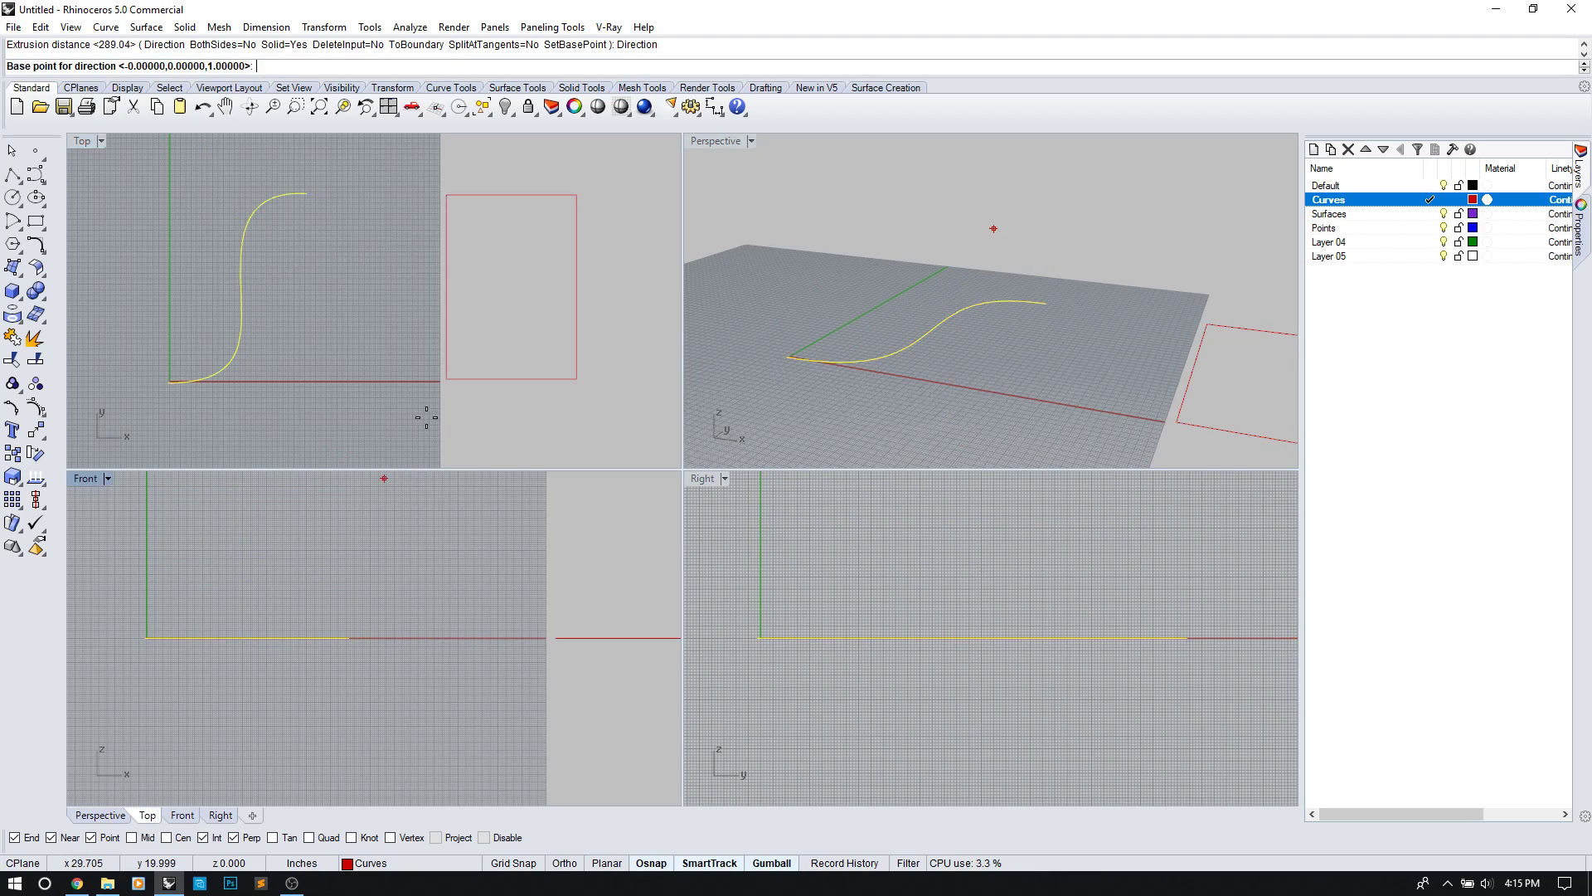
click(349, 638)
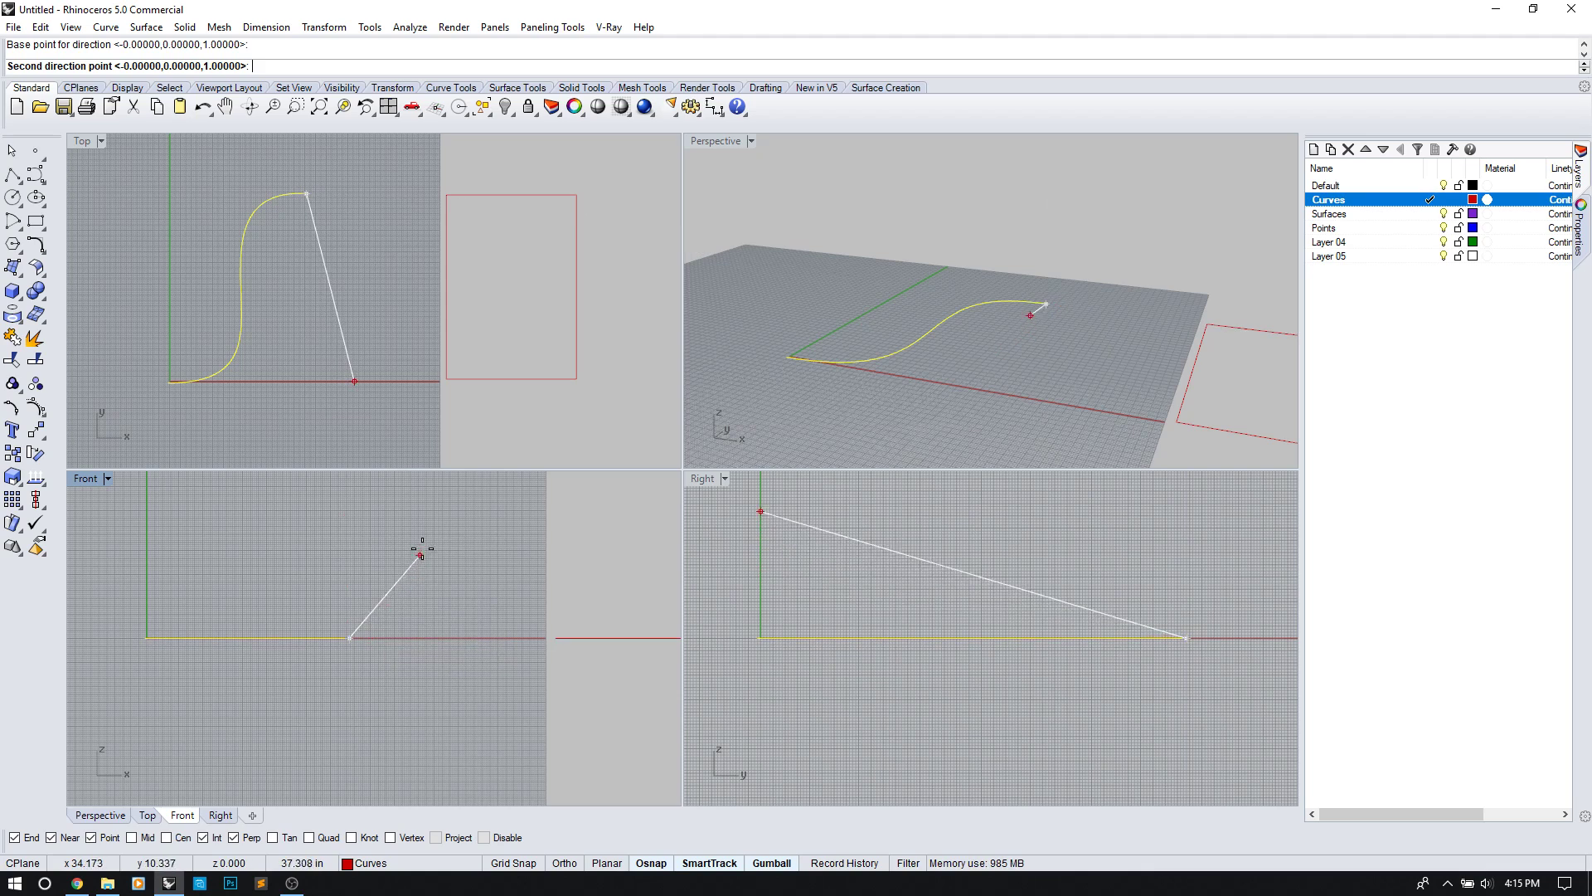
click(430, 519)
click(442, 509)
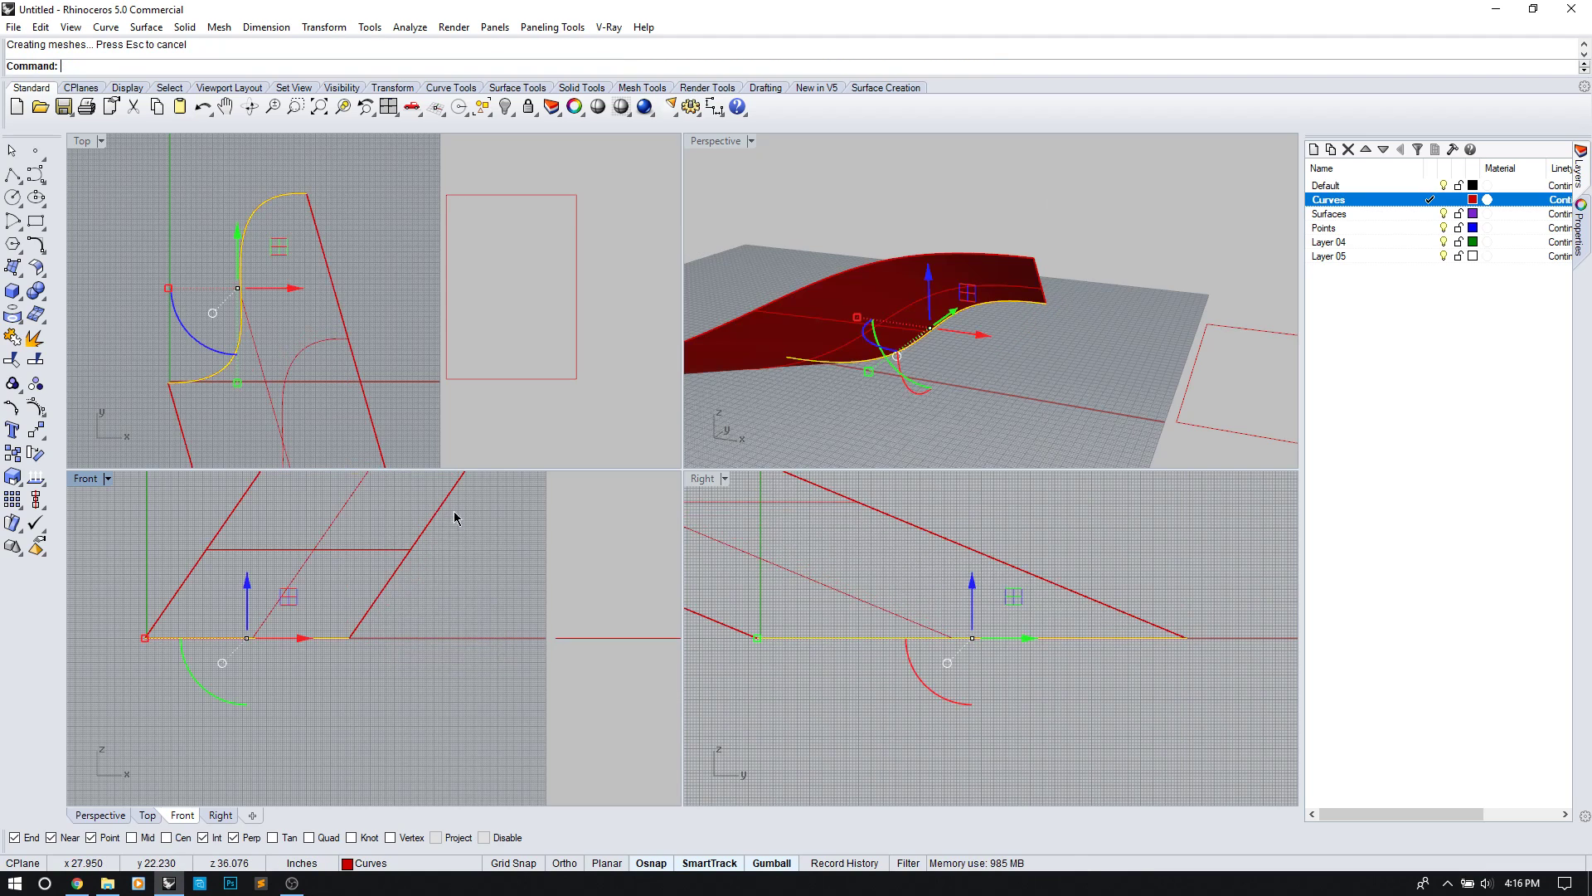
Step: Reselect the S-curve where it overlaps the new surface's edge
right_drag(978, 360, 1059, 360)
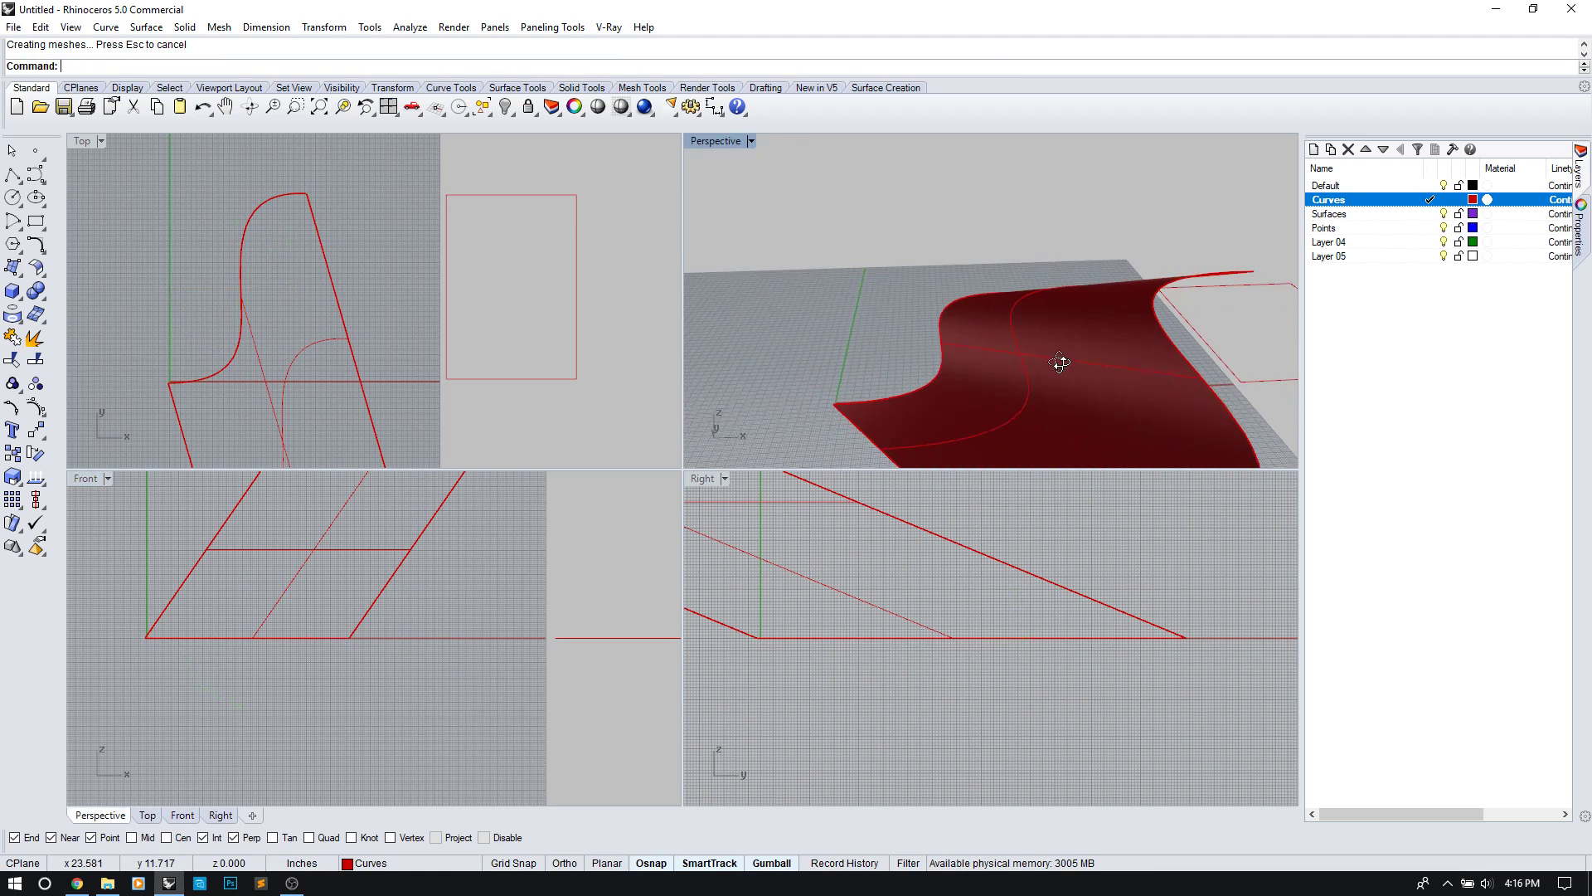
click(942, 347)
click(888, 277)
click(945, 307)
click(999, 354)
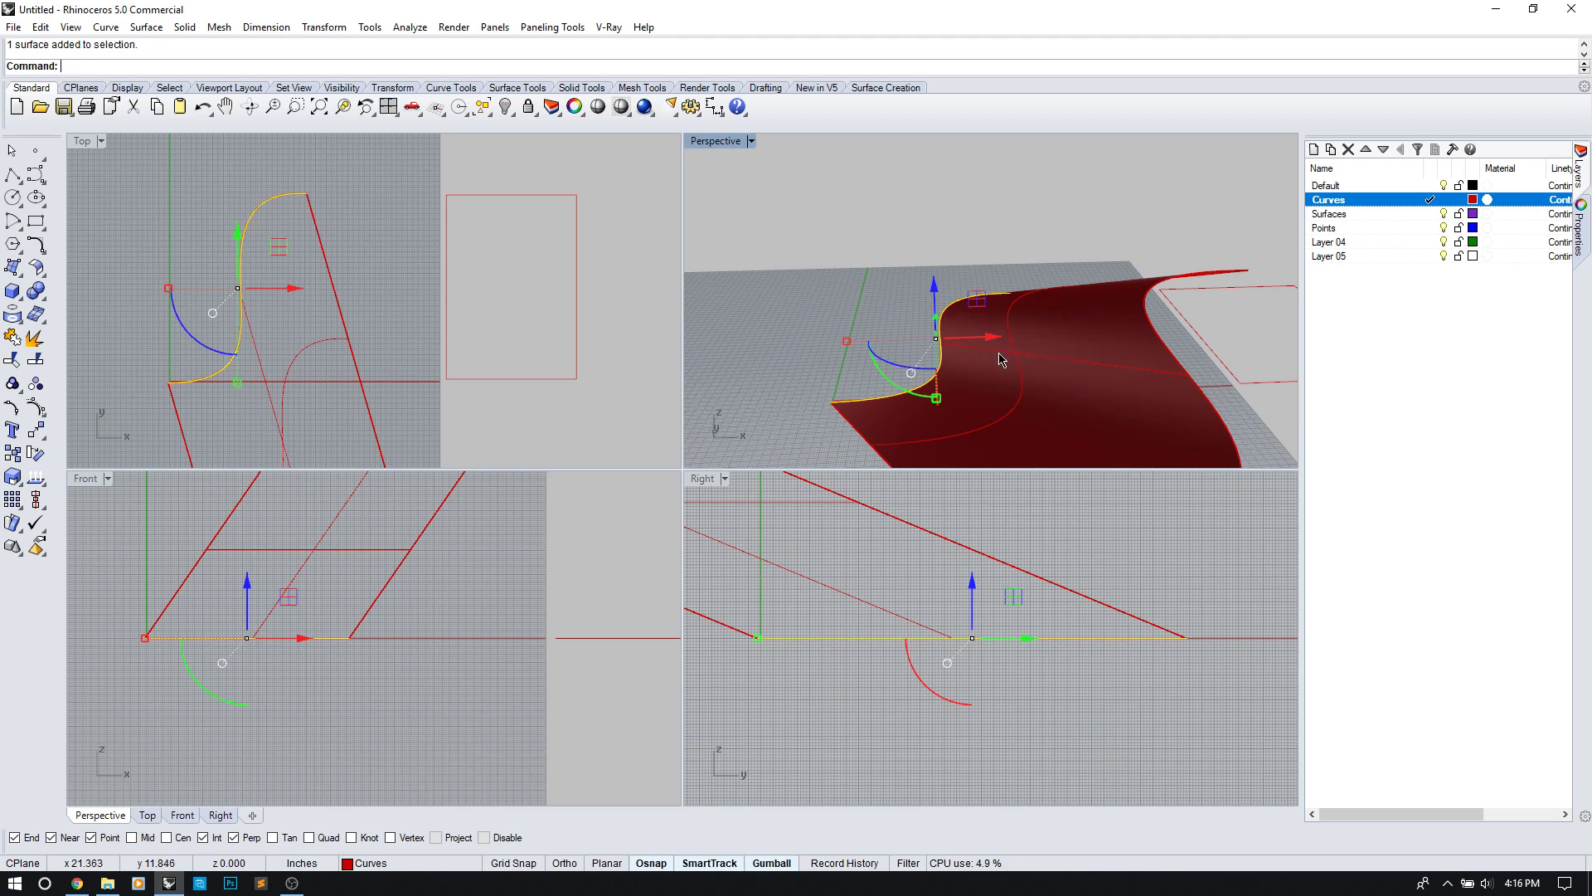
Step: Try a distance of 4 and undo it, then extrude up to the slanted surface's top
key(Return)
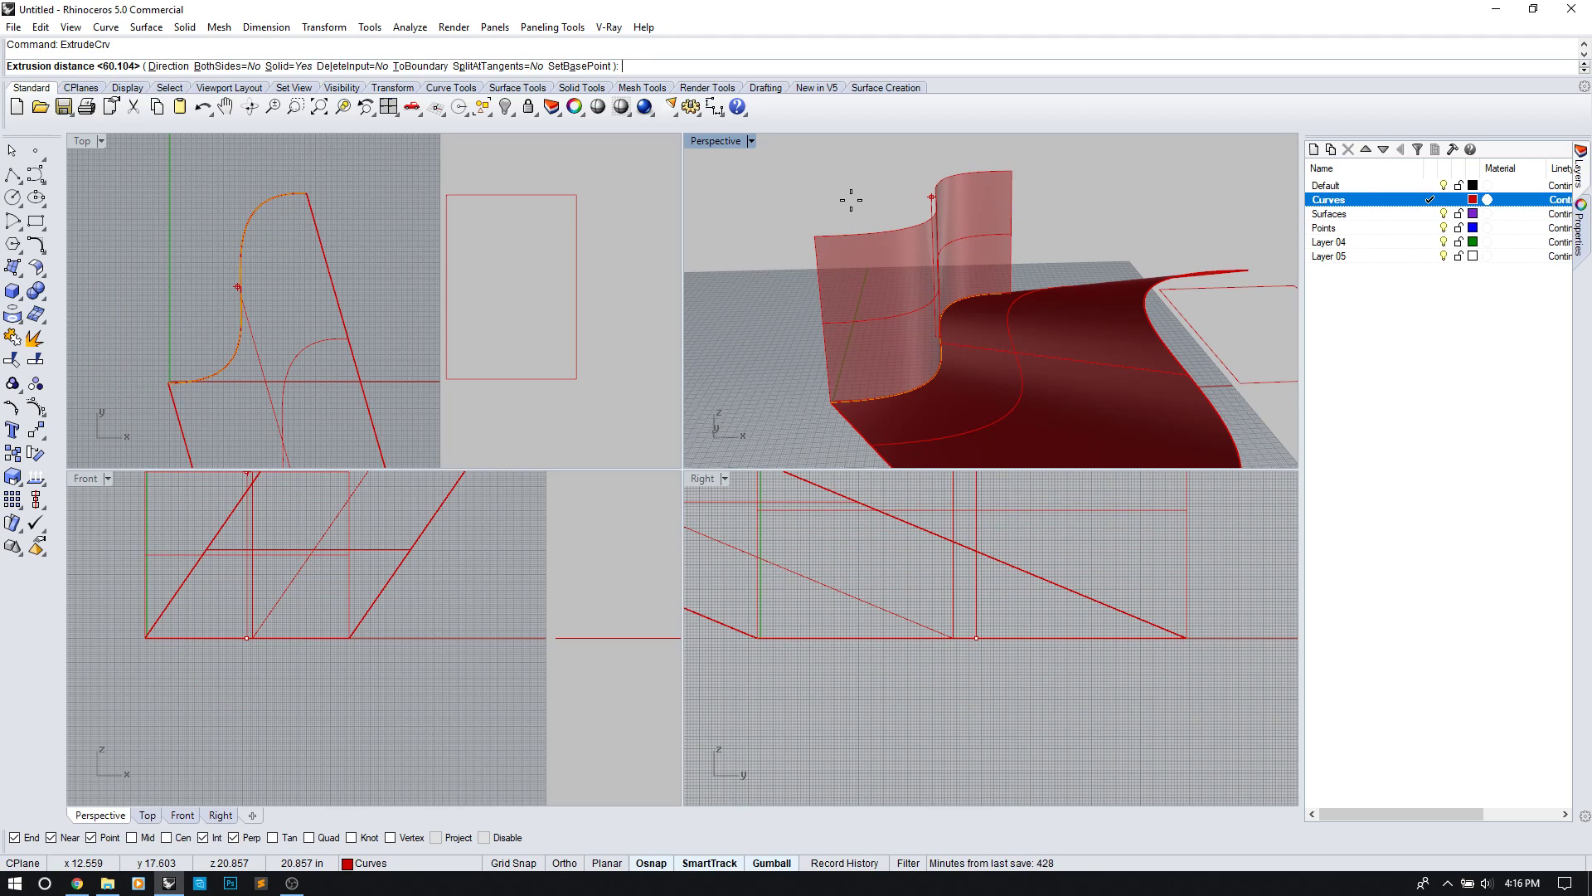
text(4)
key(Return)
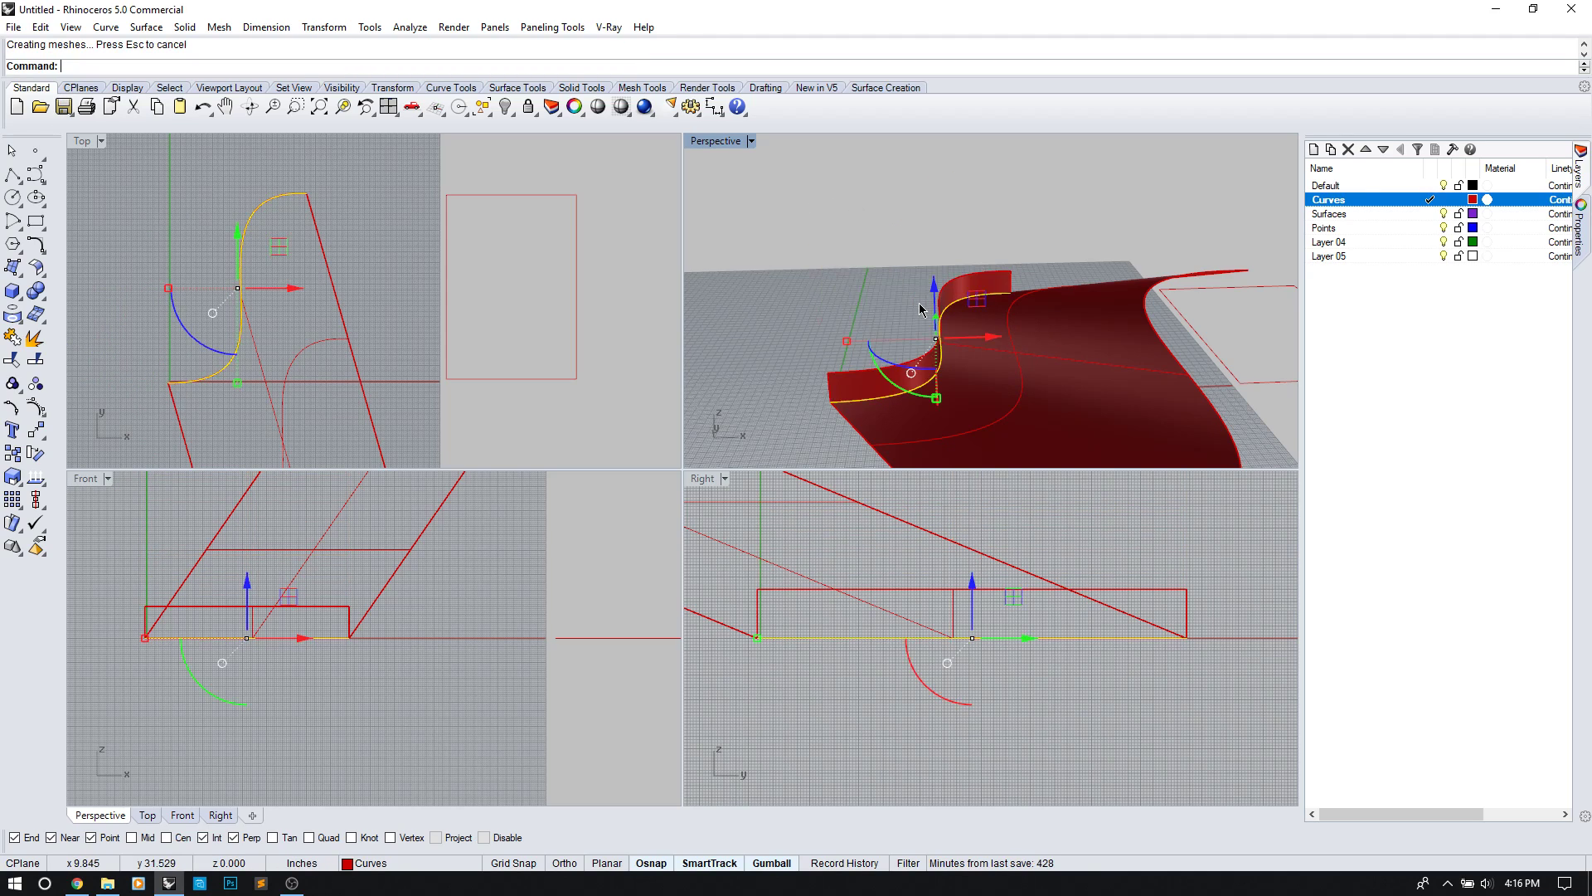
key(ctrl+z)
key(Return)
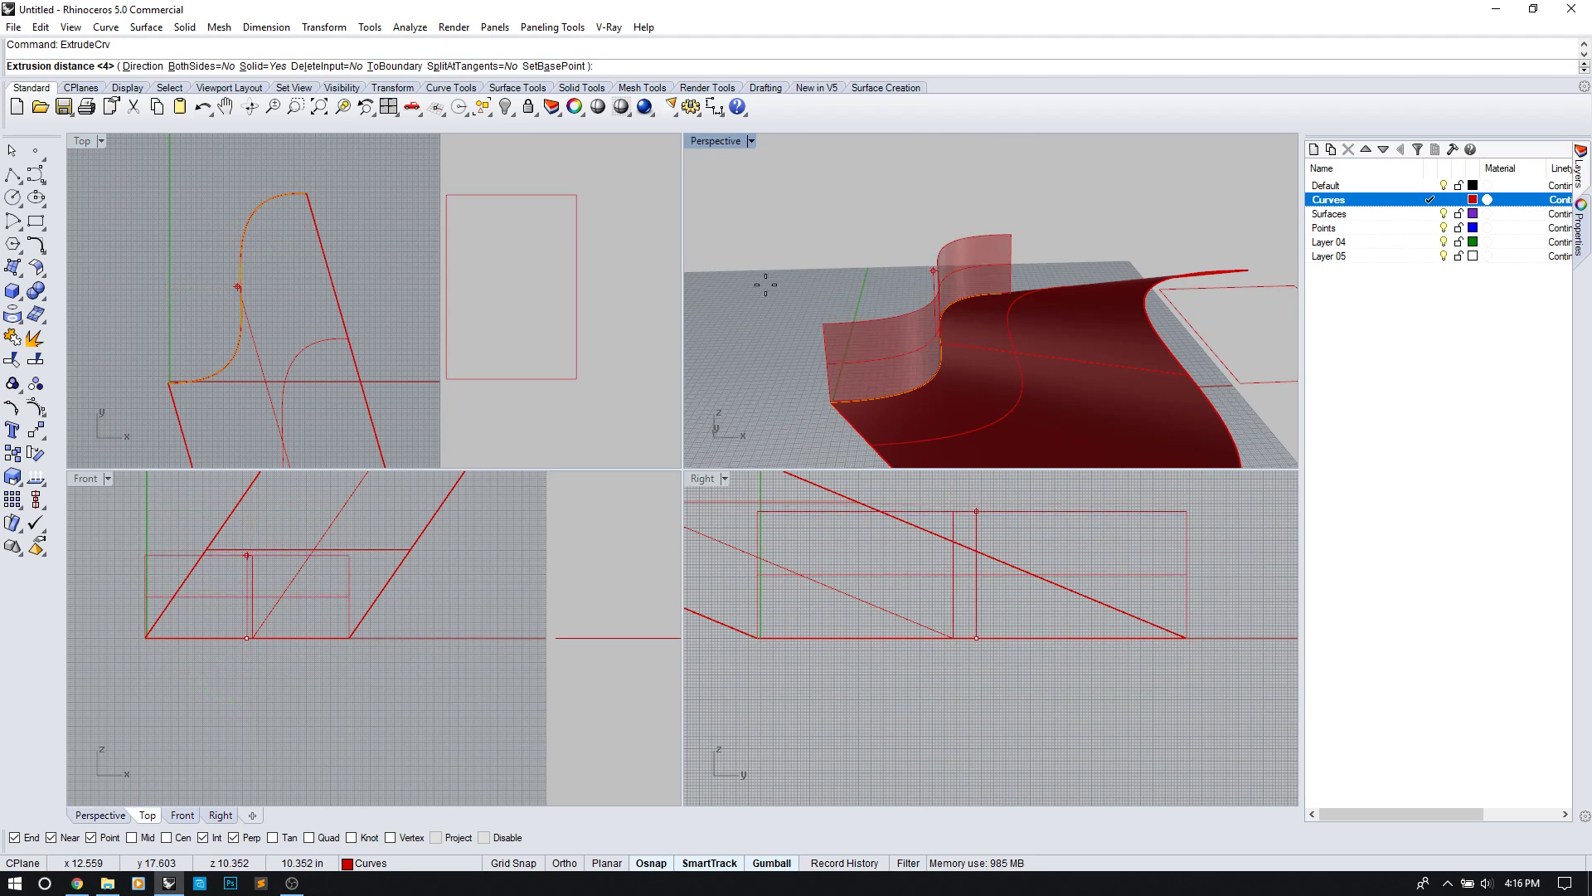
scroll(477, 437, down, 2)
right_drag(509, 550, 500, 670)
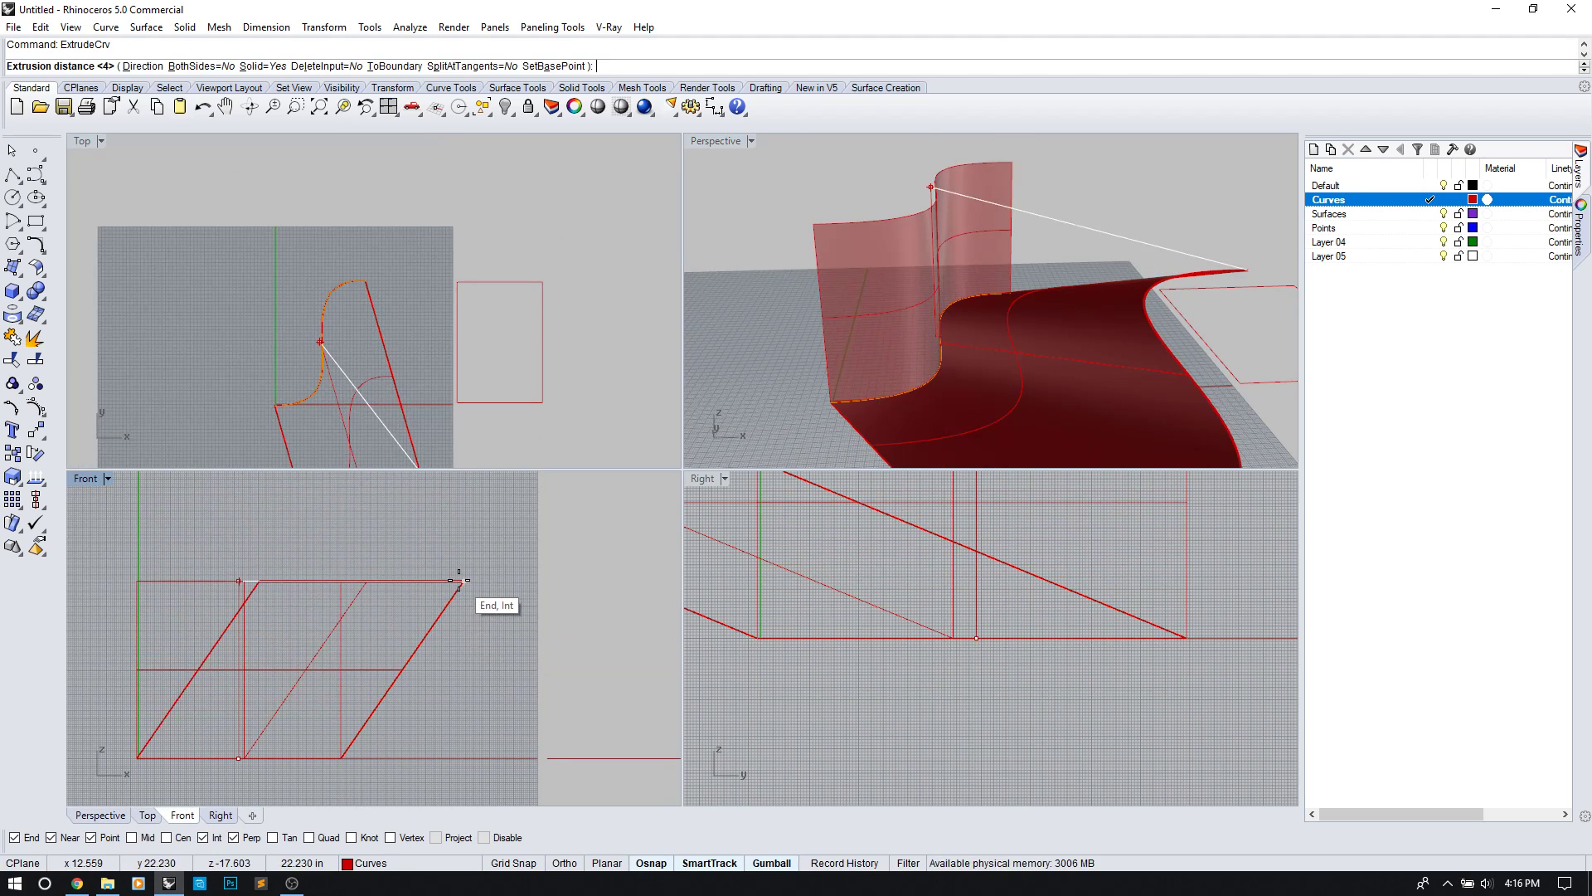
click(463, 581)
Step: Orbit around the surfaces and check the vertical wall and S-curve by selecting them
click(1068, 242)
right_drag(1068, 242, 930, 397)
right_drag(1001, 329, 972, 352)
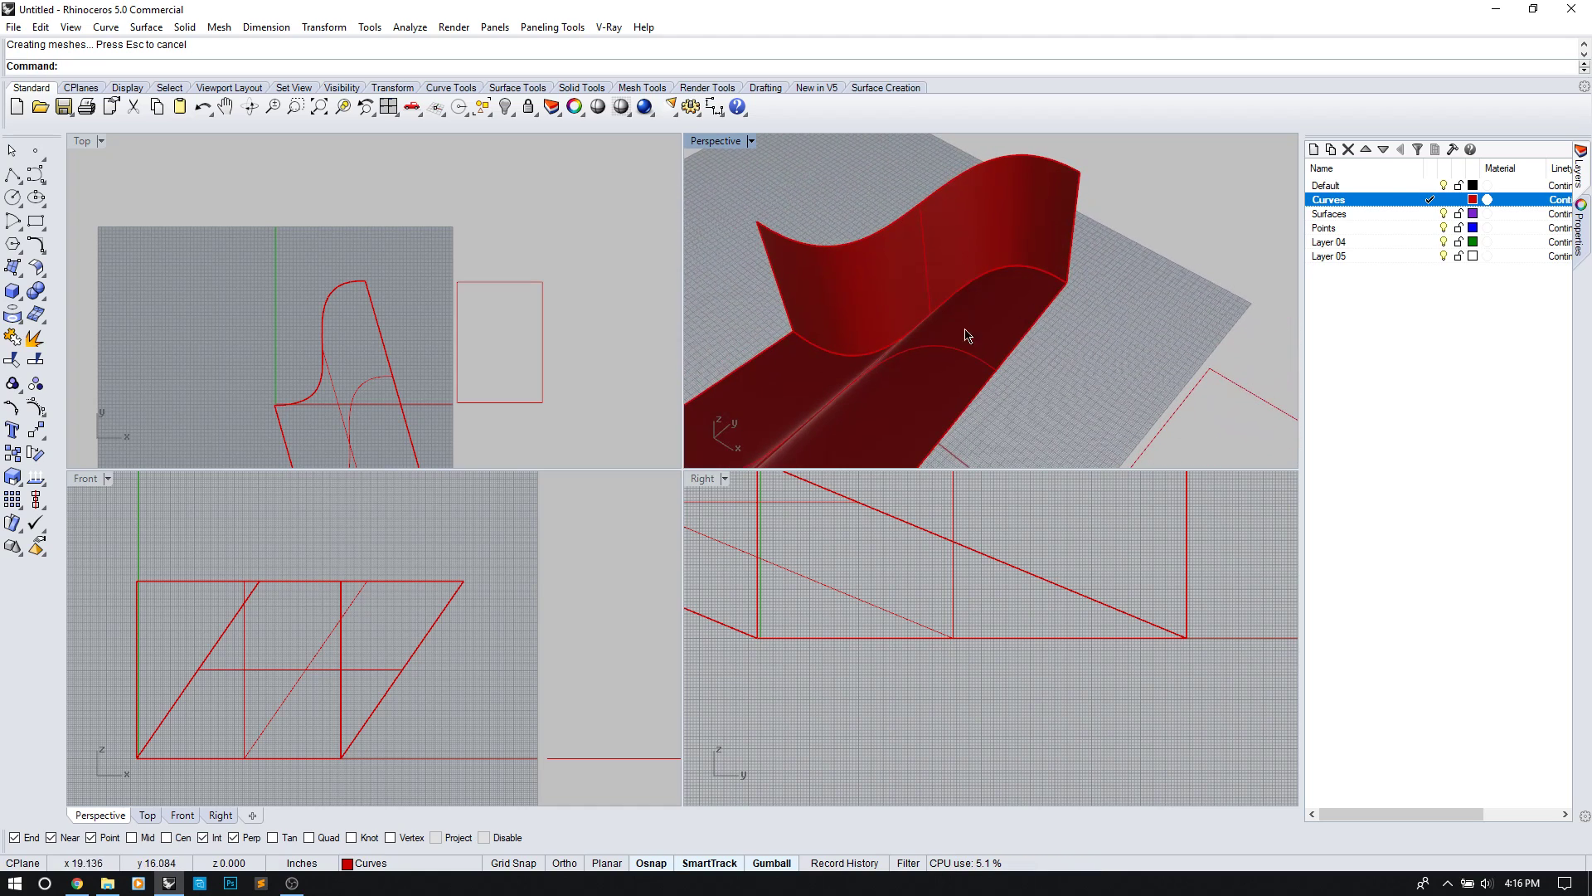
click(923, 242)
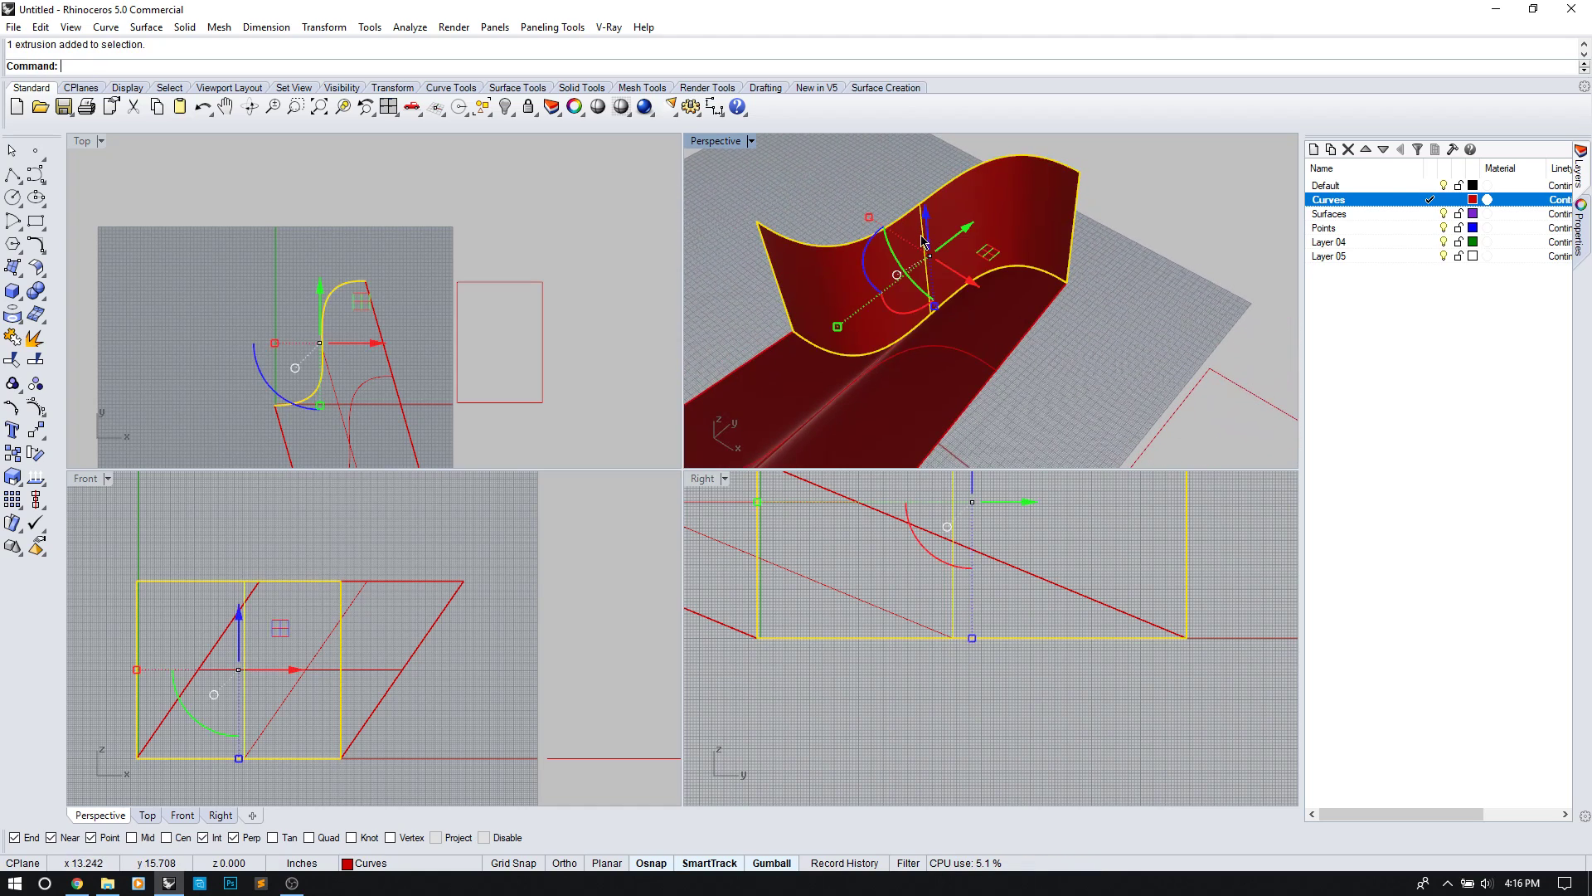
click(1111, 365)
scroll(854, 315, down, 3)
click(881, 340)
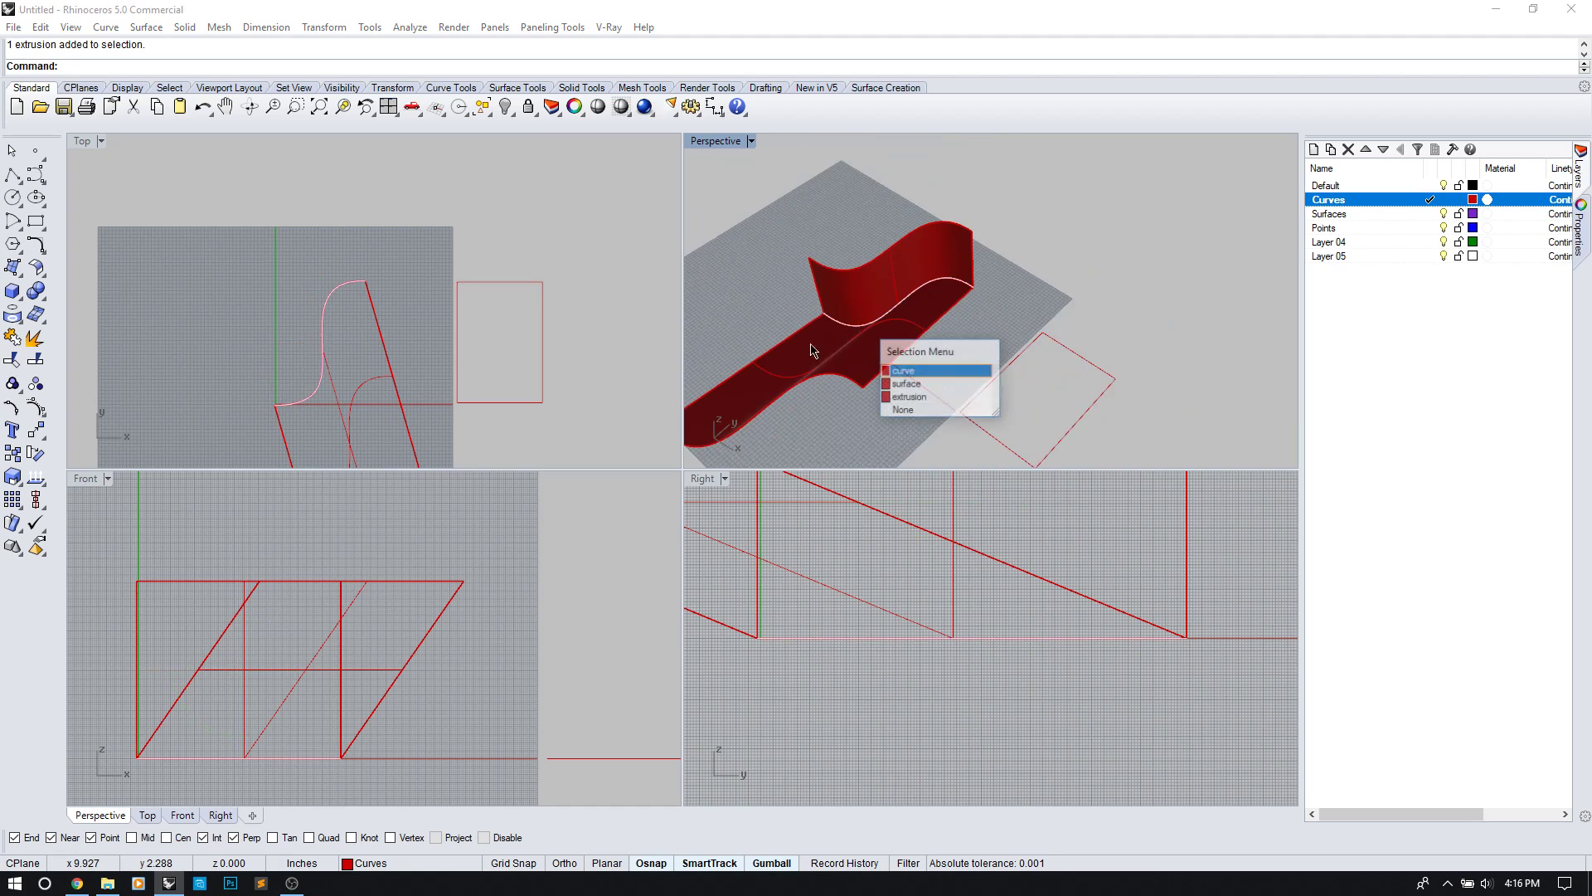
click(903, 371)
right_drag(842, 357, 1017, 277)
click(1035, 317)
Step: Start ExtrudeCrv on the rectangle with BothSides=Yes
click(1006, 284)
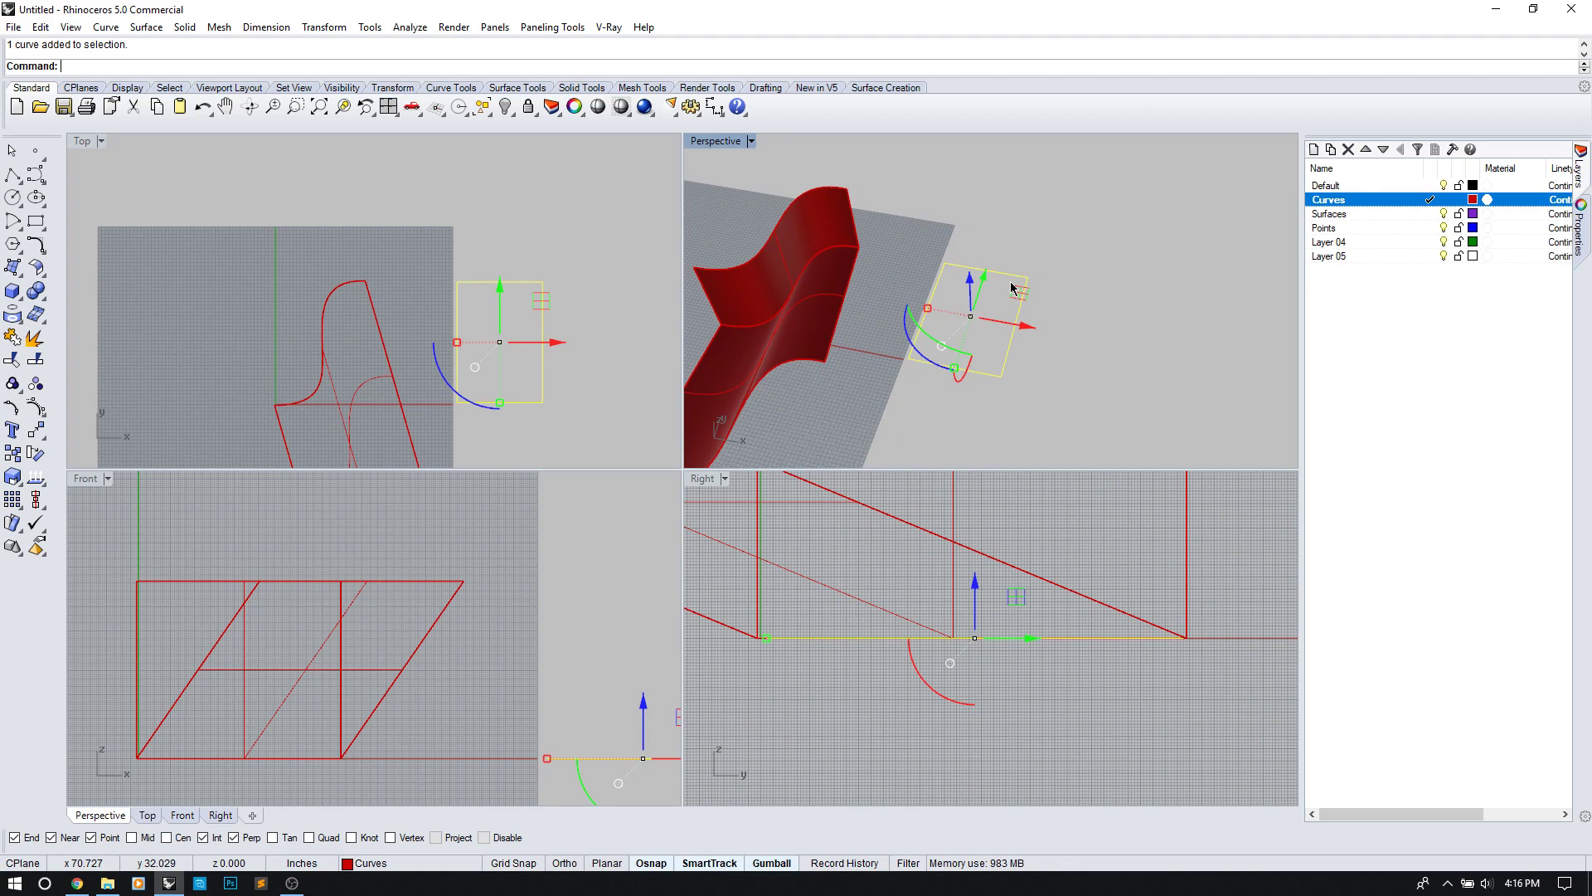
scroll(1028, 365, up, 4)
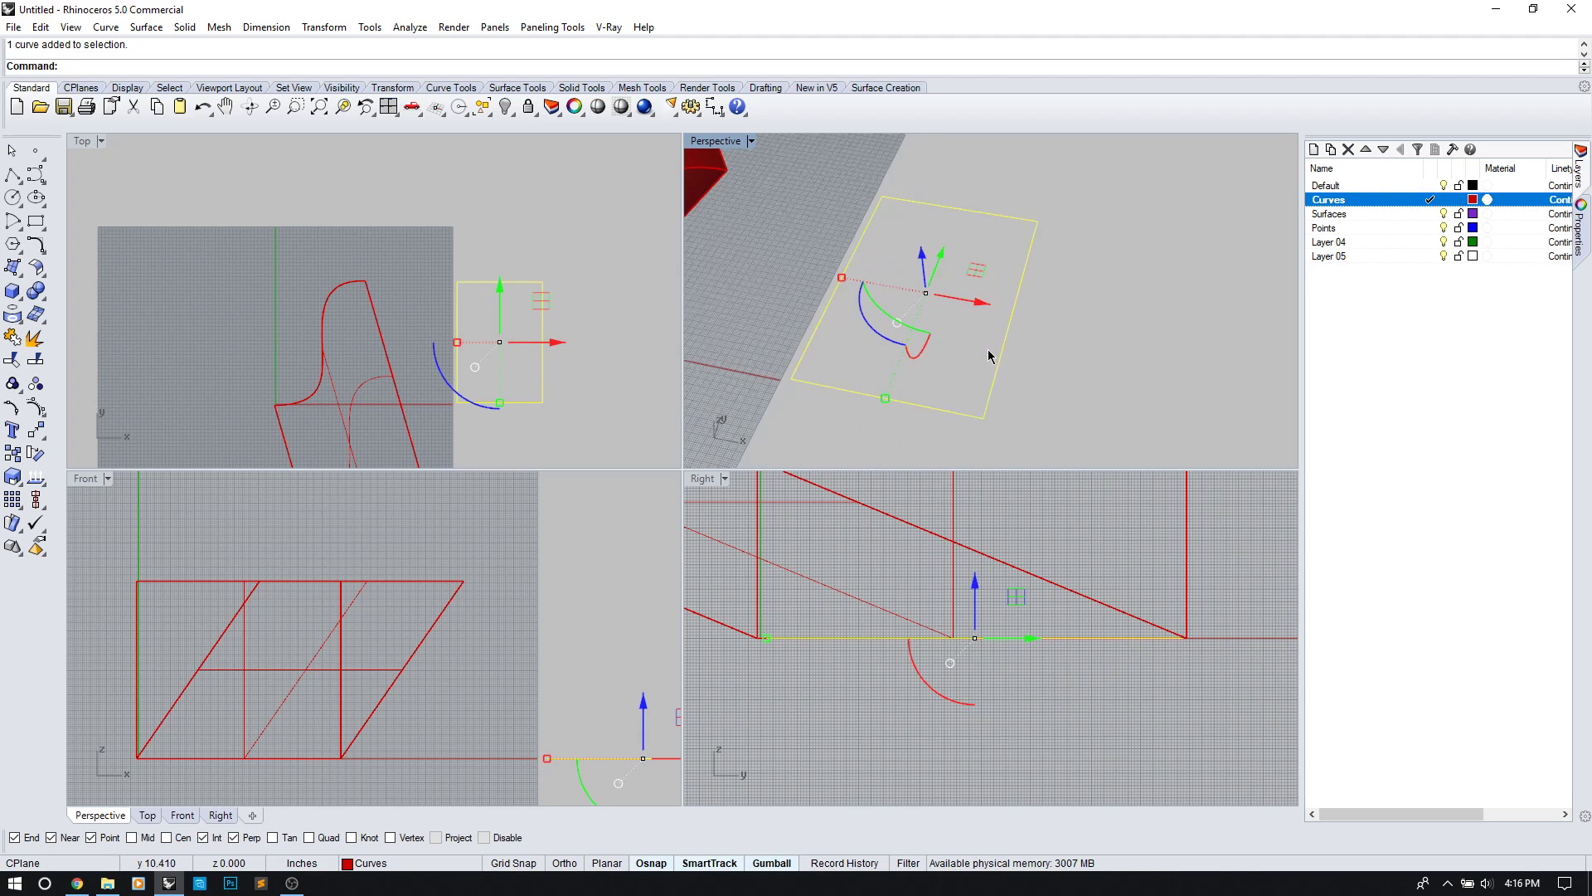
text(xtrudeCrv)
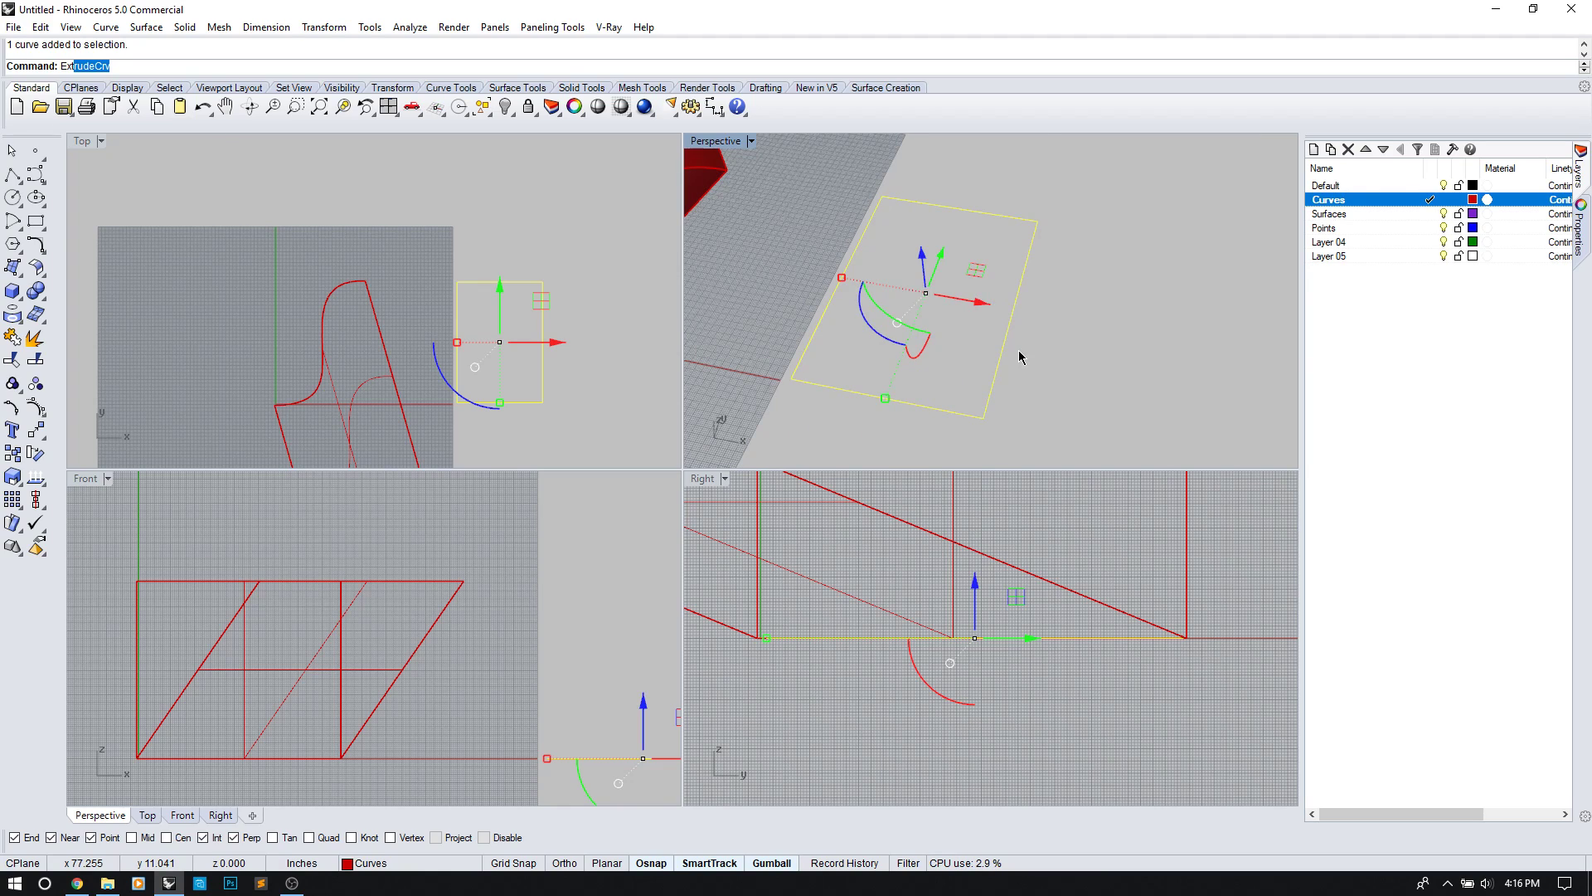
key(Return)
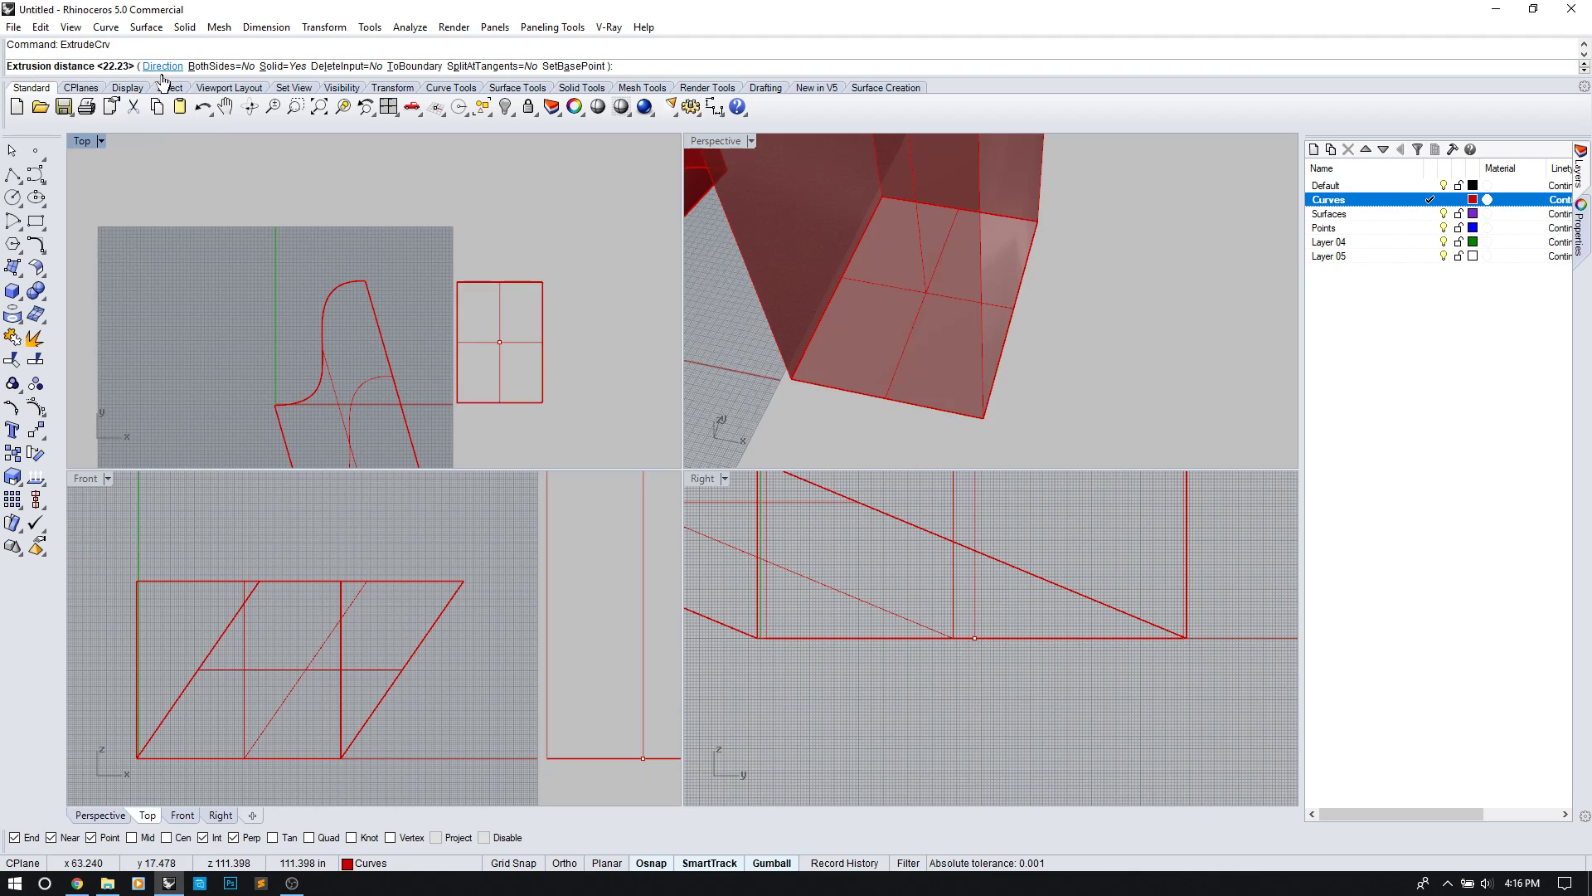
click(211, 70)
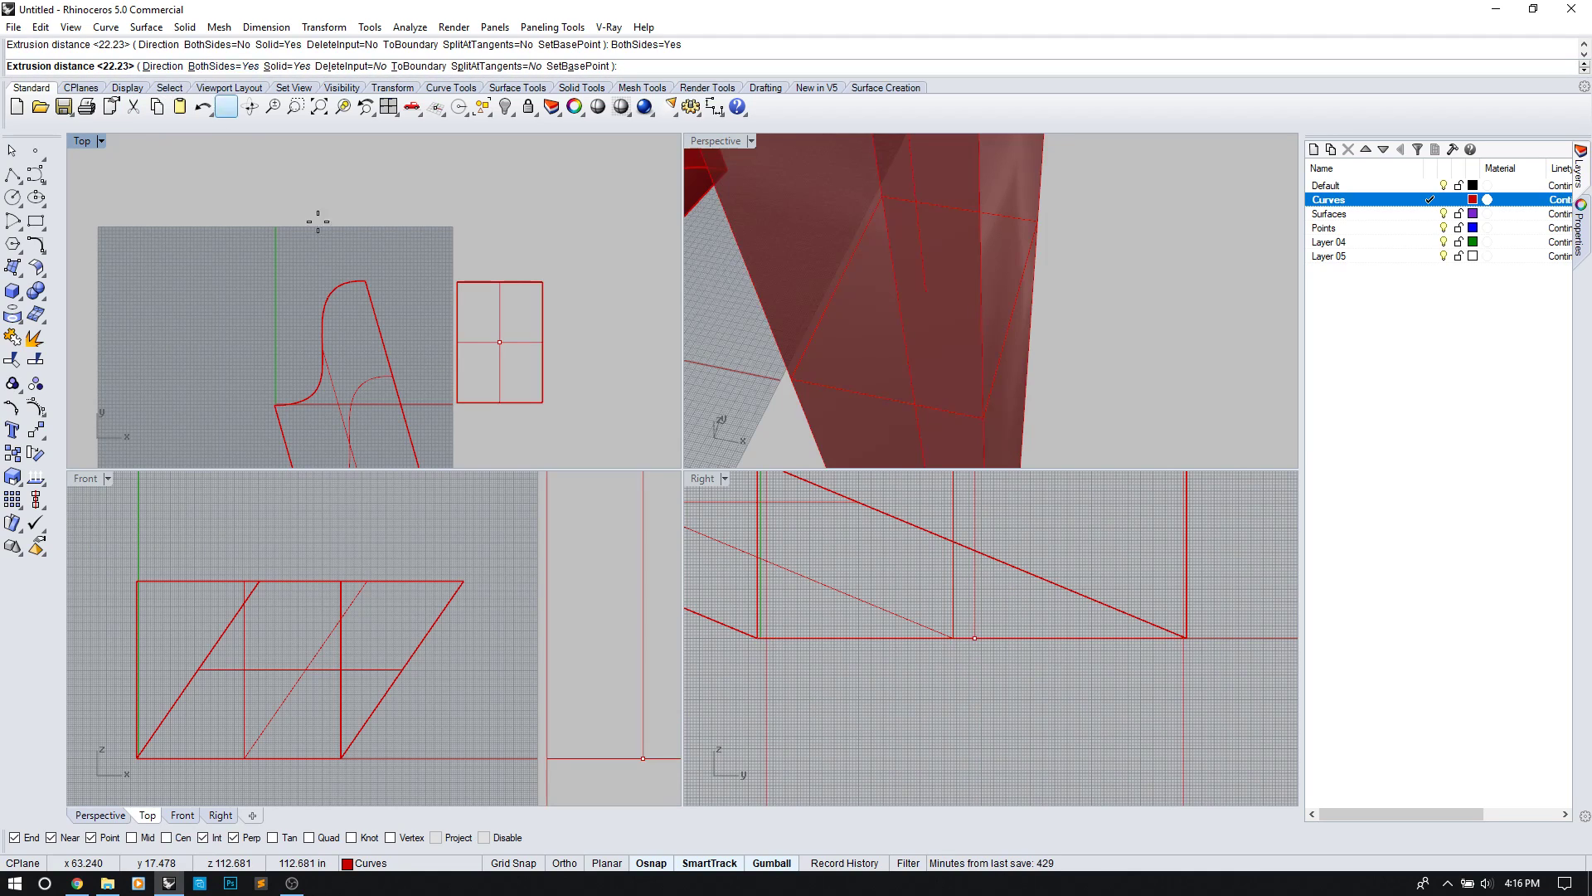
right_drag(984, 334, 947, 324)
scroll(952, 322, down, 4)
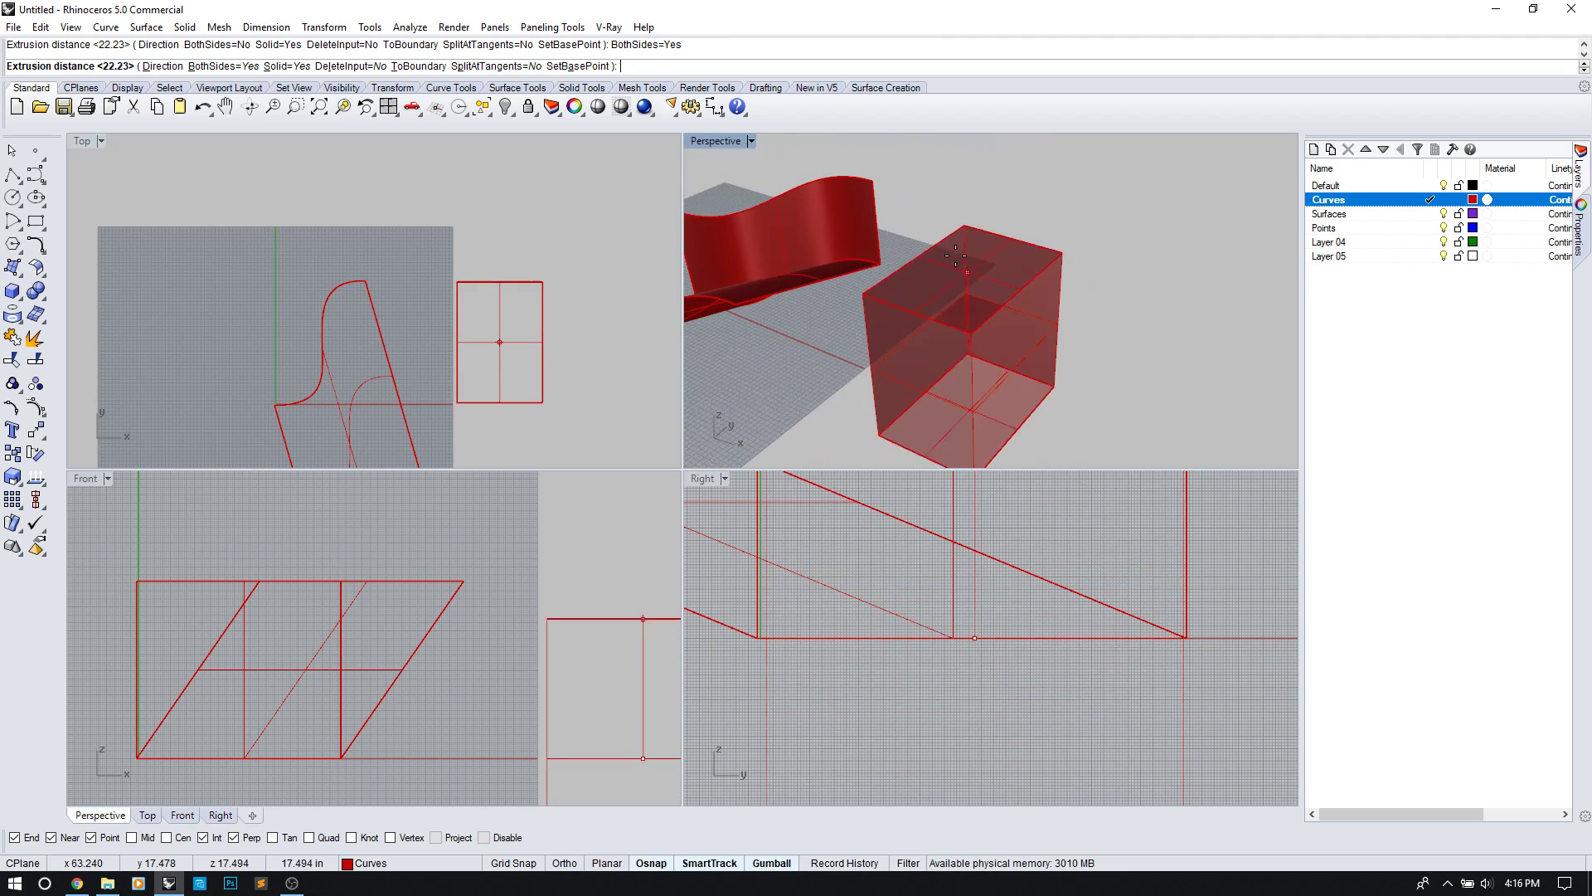
scroll(863, 214, down, 3)
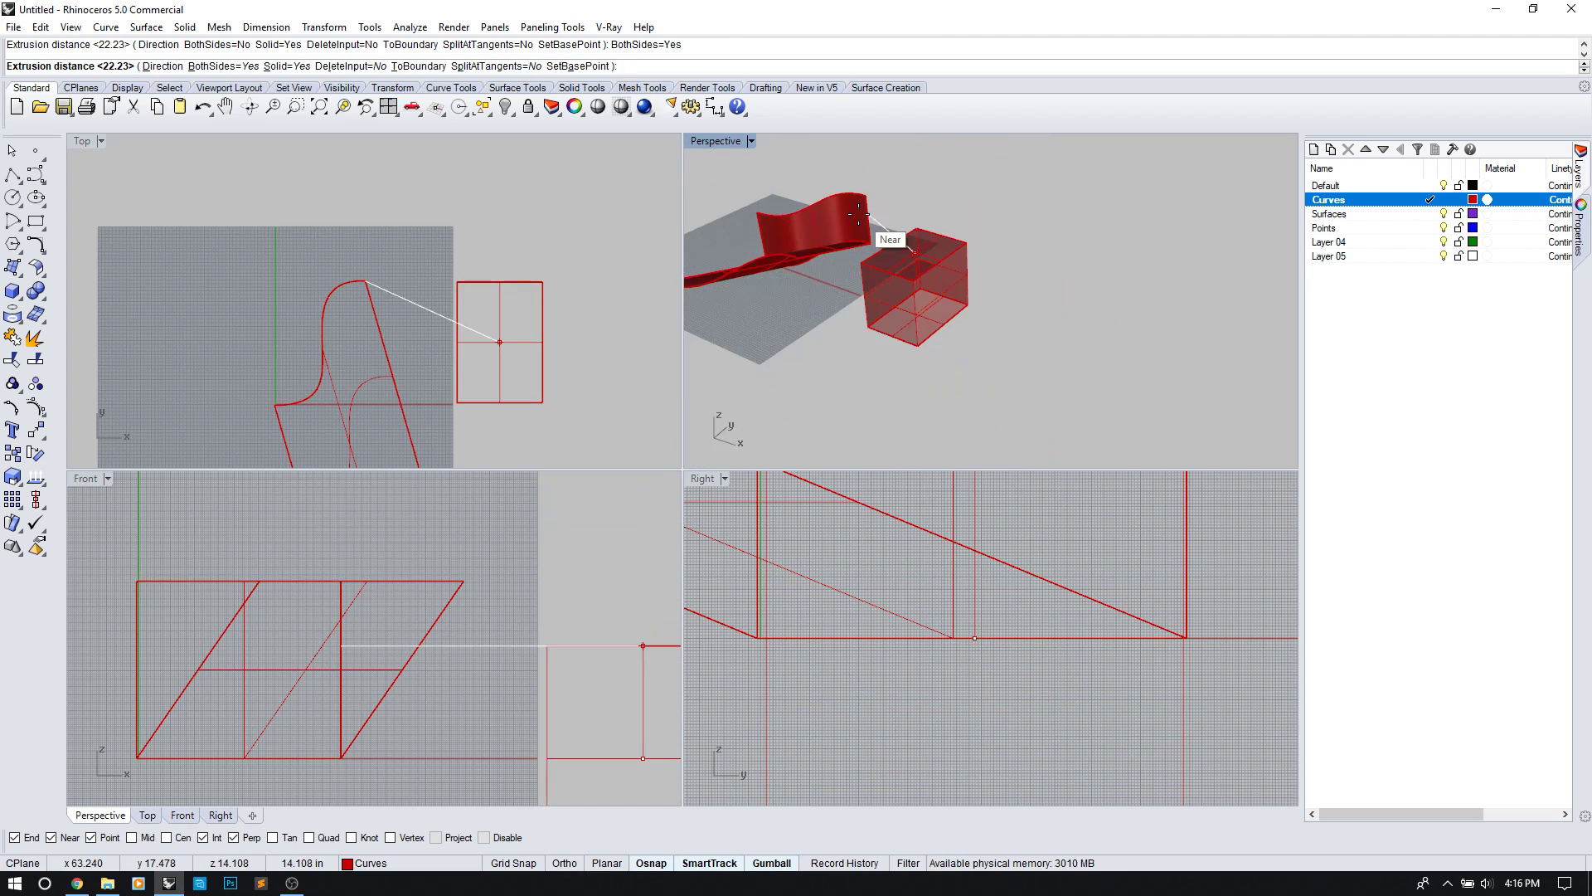
scroll(846, 214, up, 3)
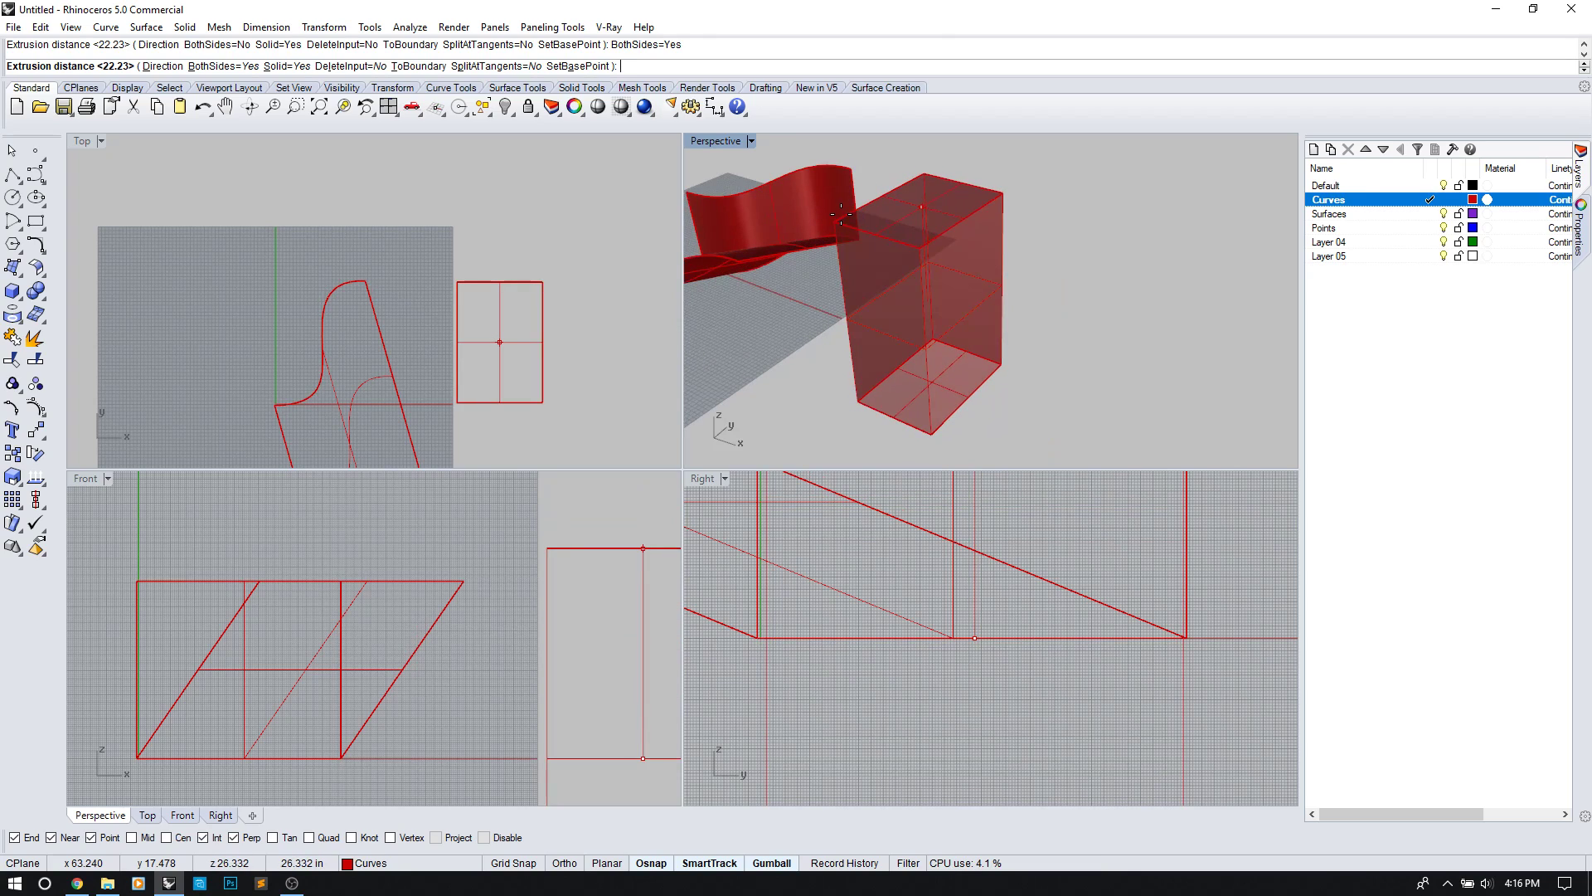
Step: Keep Solid=Yes and set the height to create the capped box
click(281, 73)
right_drag(896, 219, 896, 355)
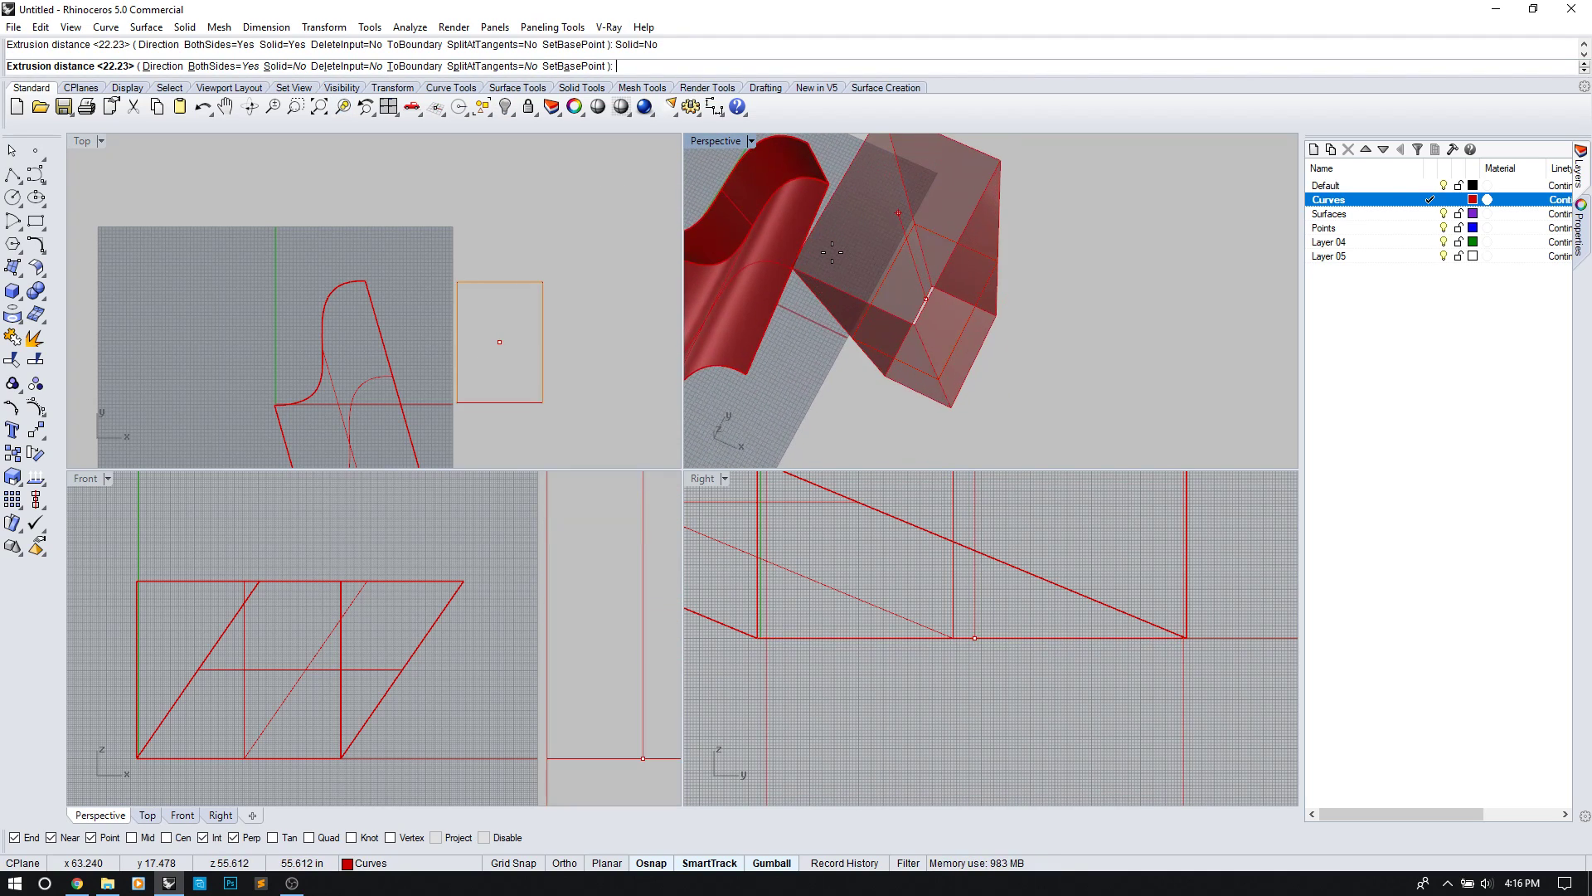
click(282, 70)
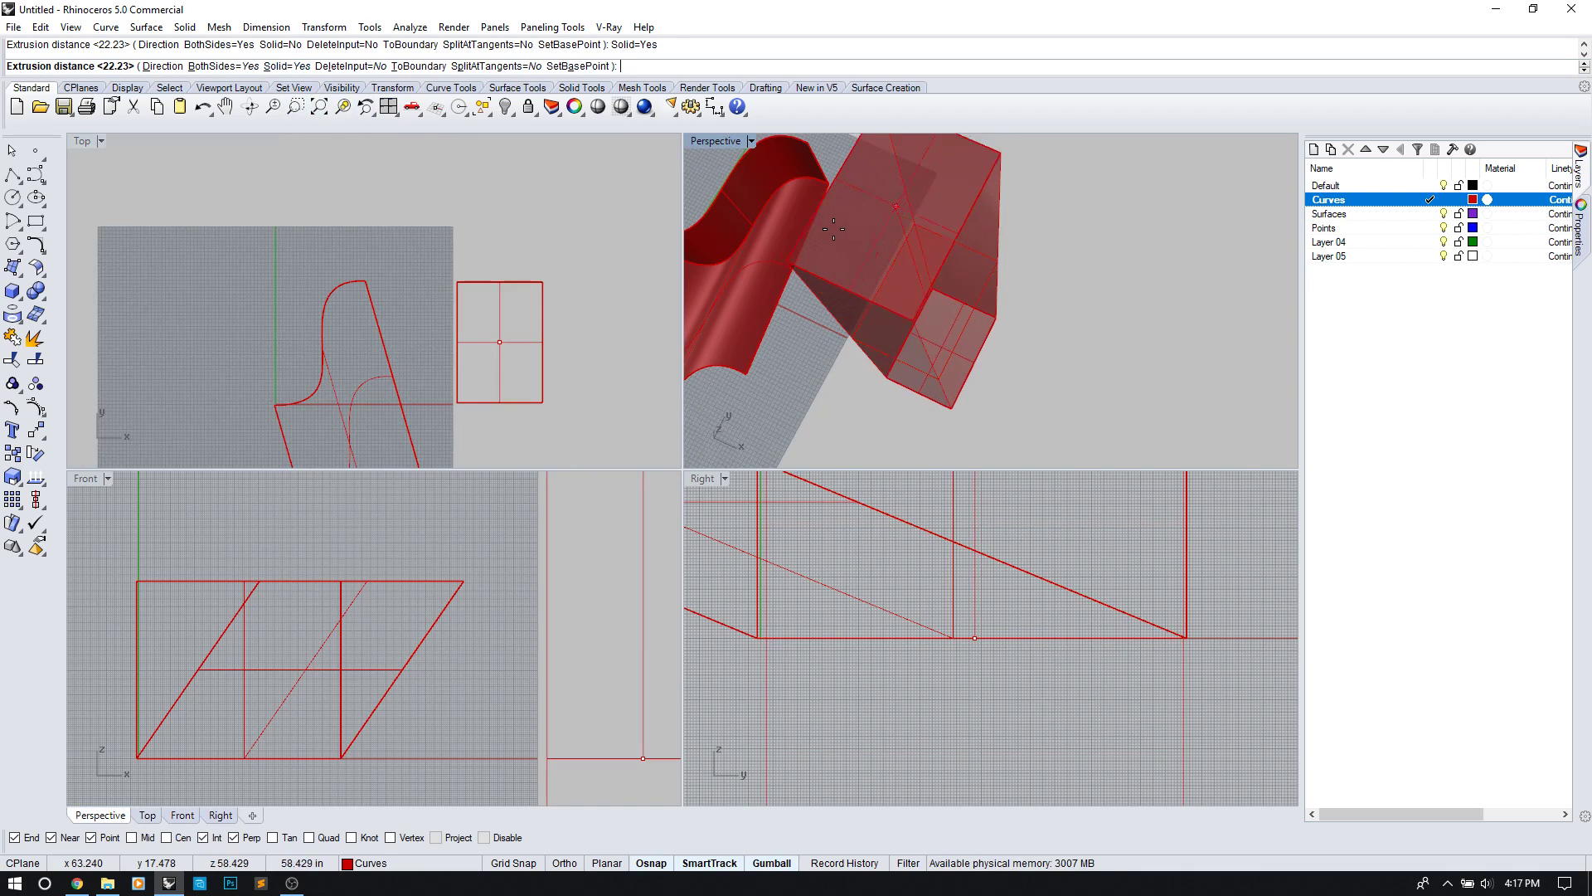
right_drag(845, 266, 924, 222)
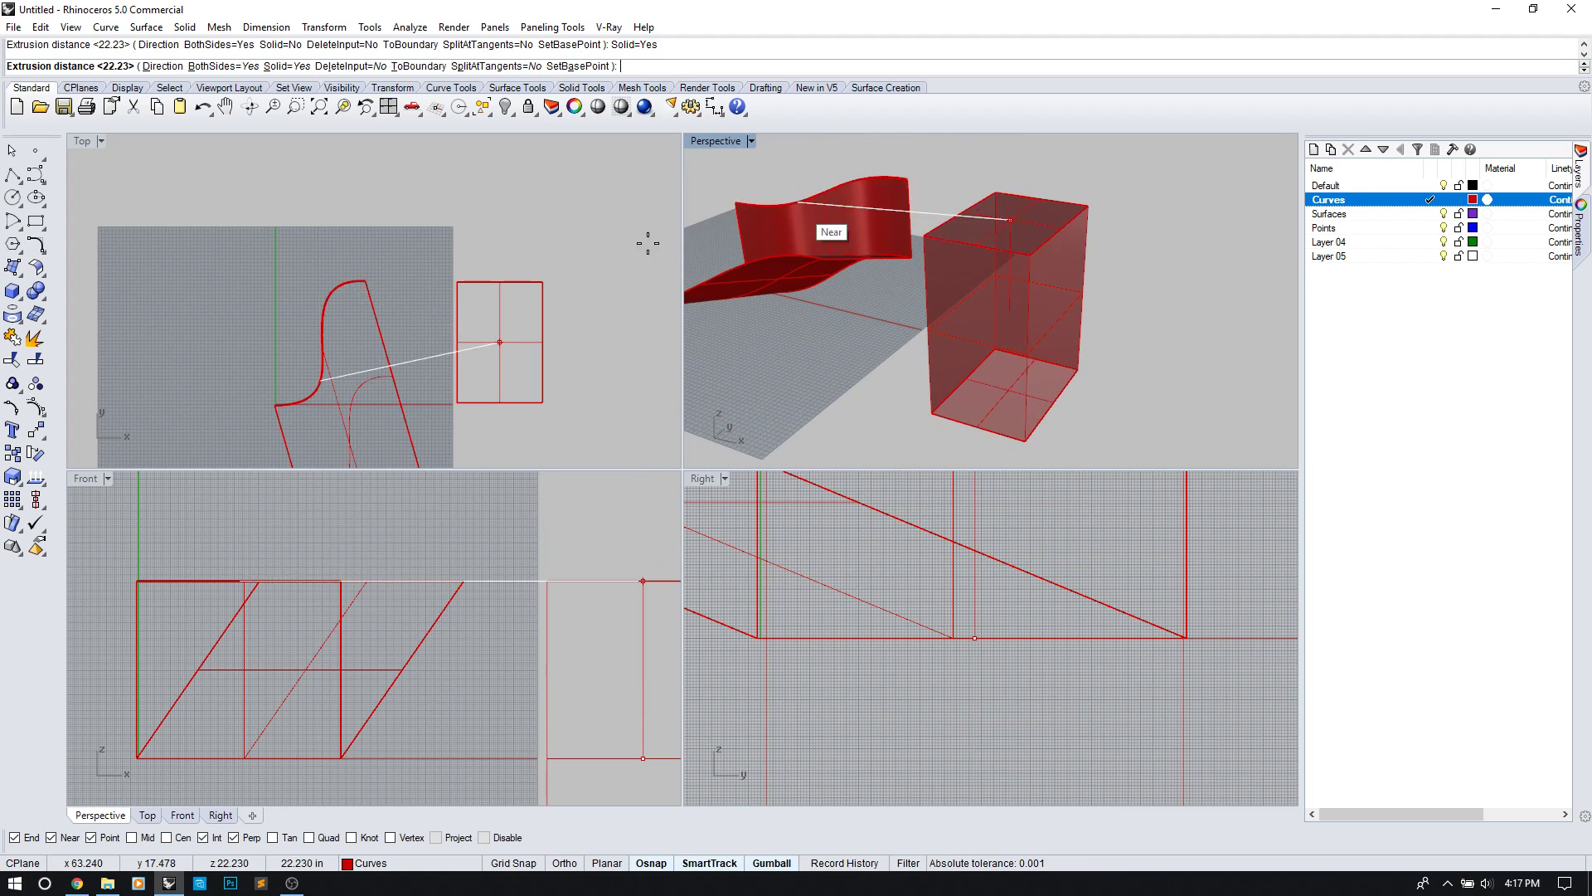
click(462, 582)
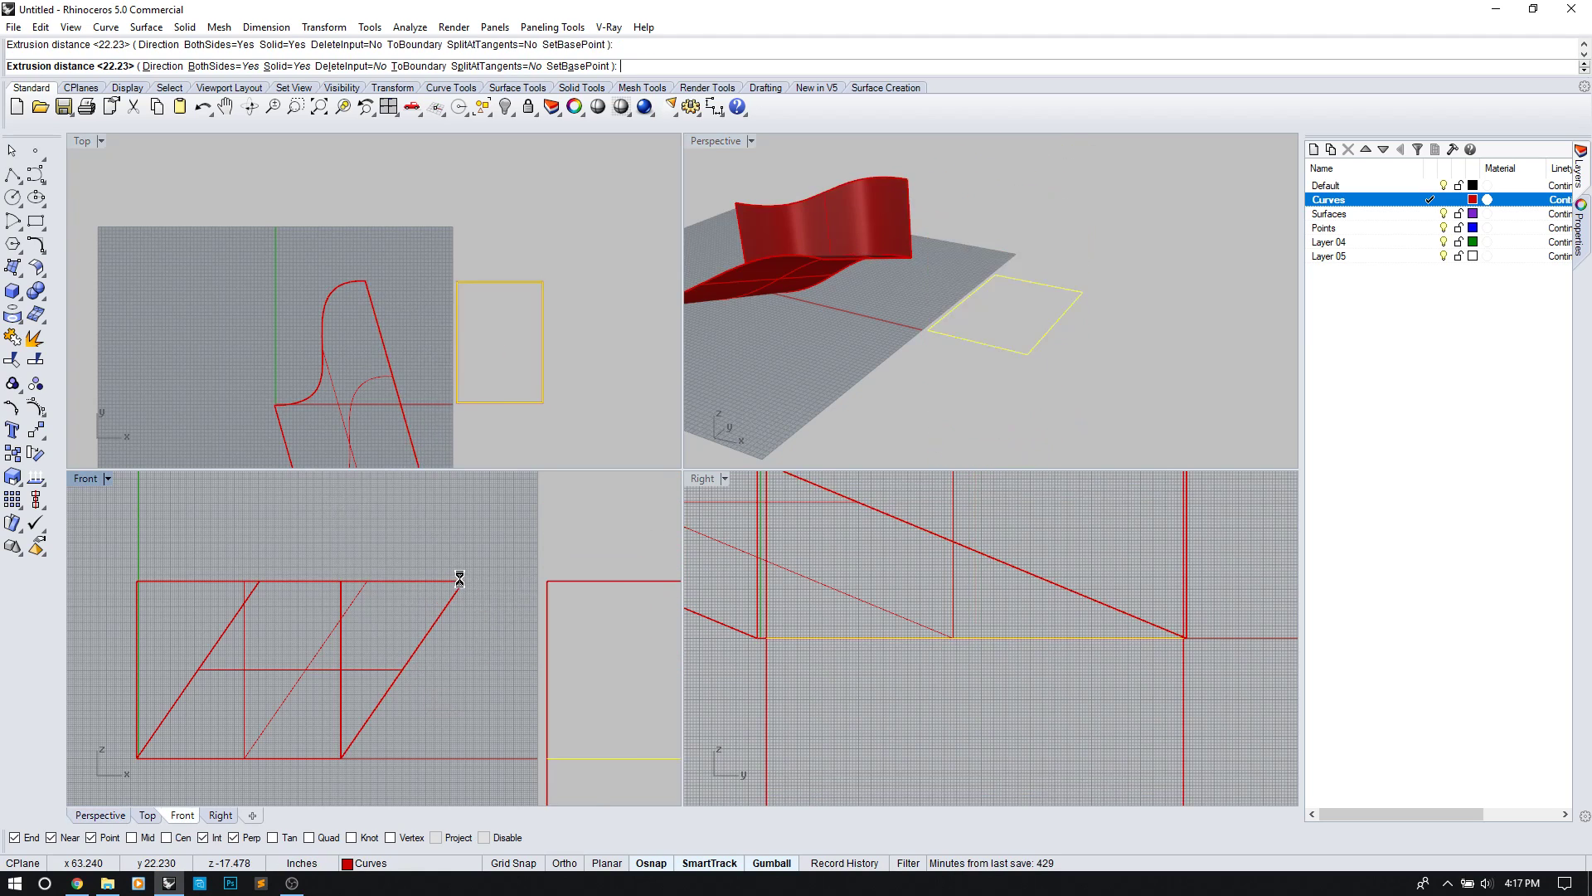
right_drag(880, 448, 996, 373)
Step: Copy the rectangle from its corner to a spot off to the side
click(1010, 363)
text(Copy)
key(Return)
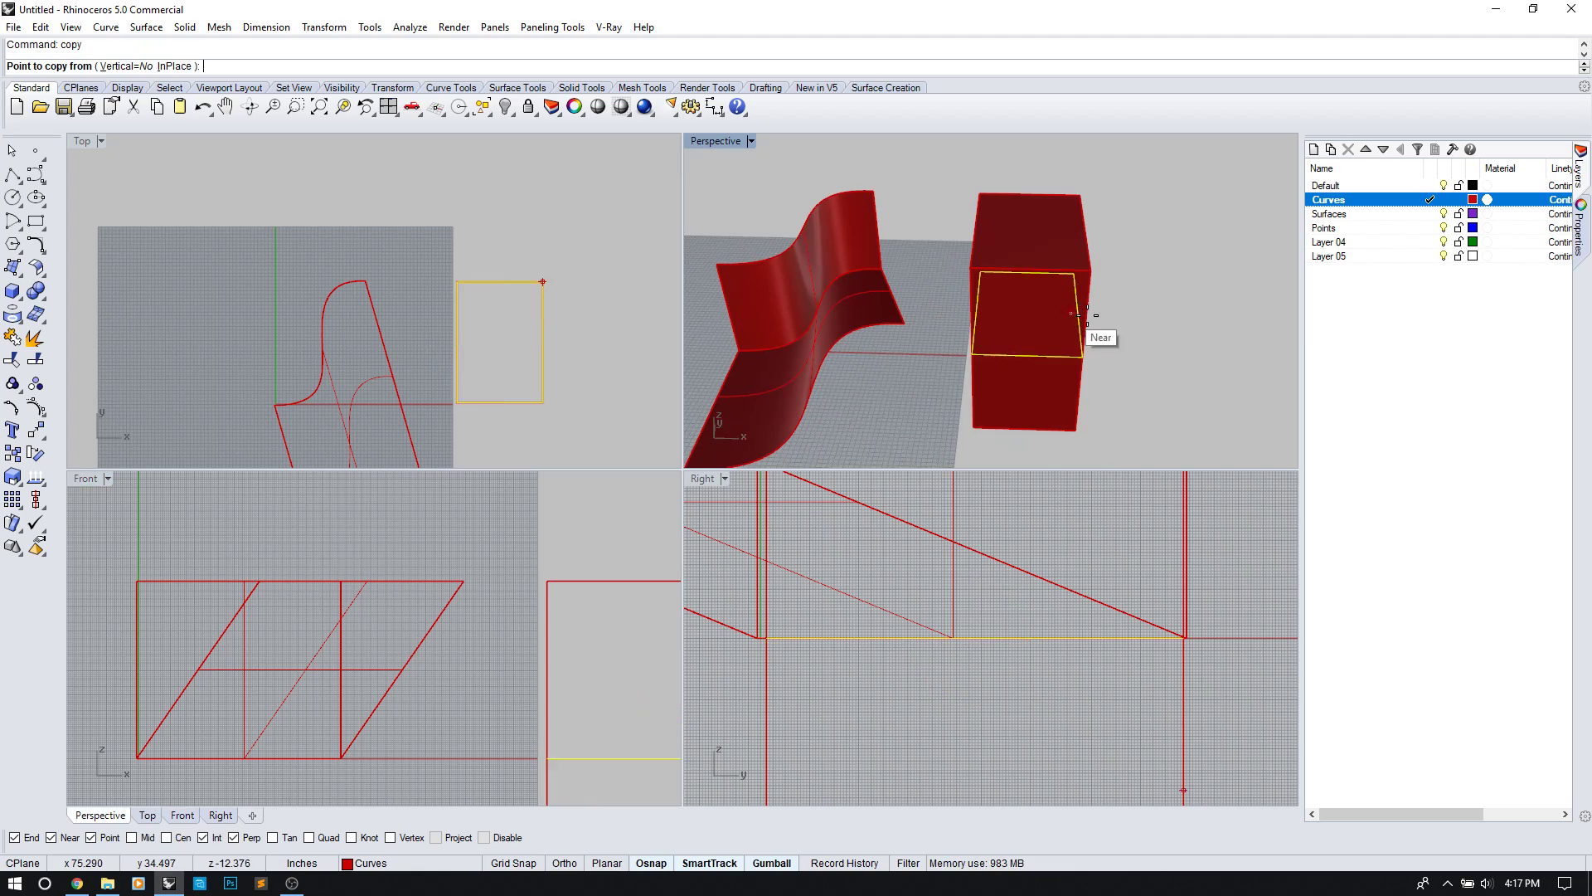
click(1084, 358)
shift+right_drag(1178, 358, 879, 332)
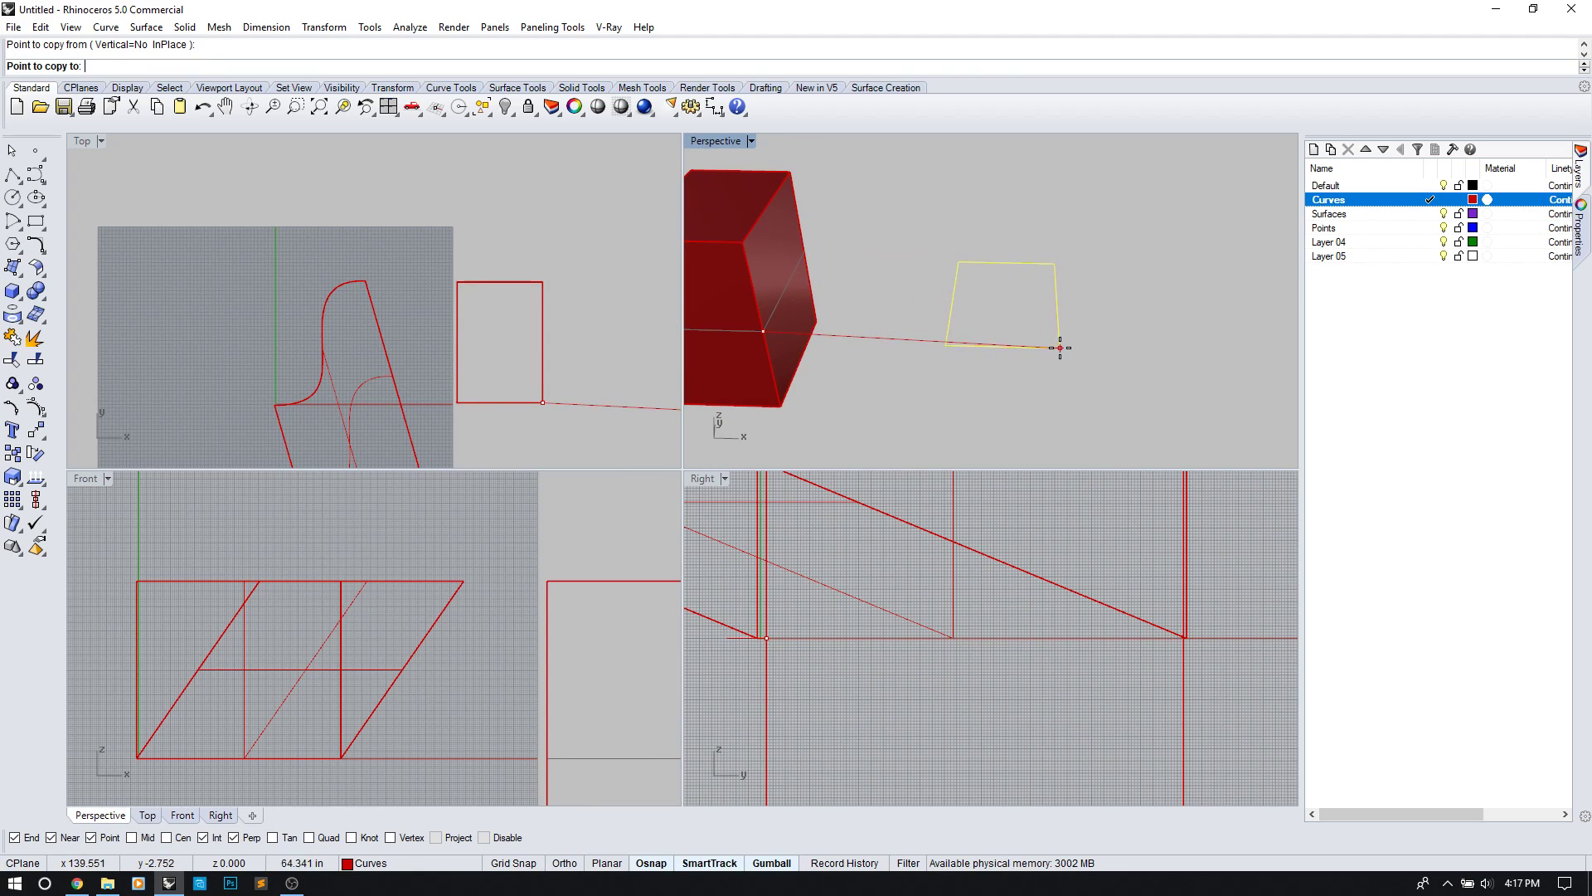
click(1060, 340)
key(Return)
key(Escape)
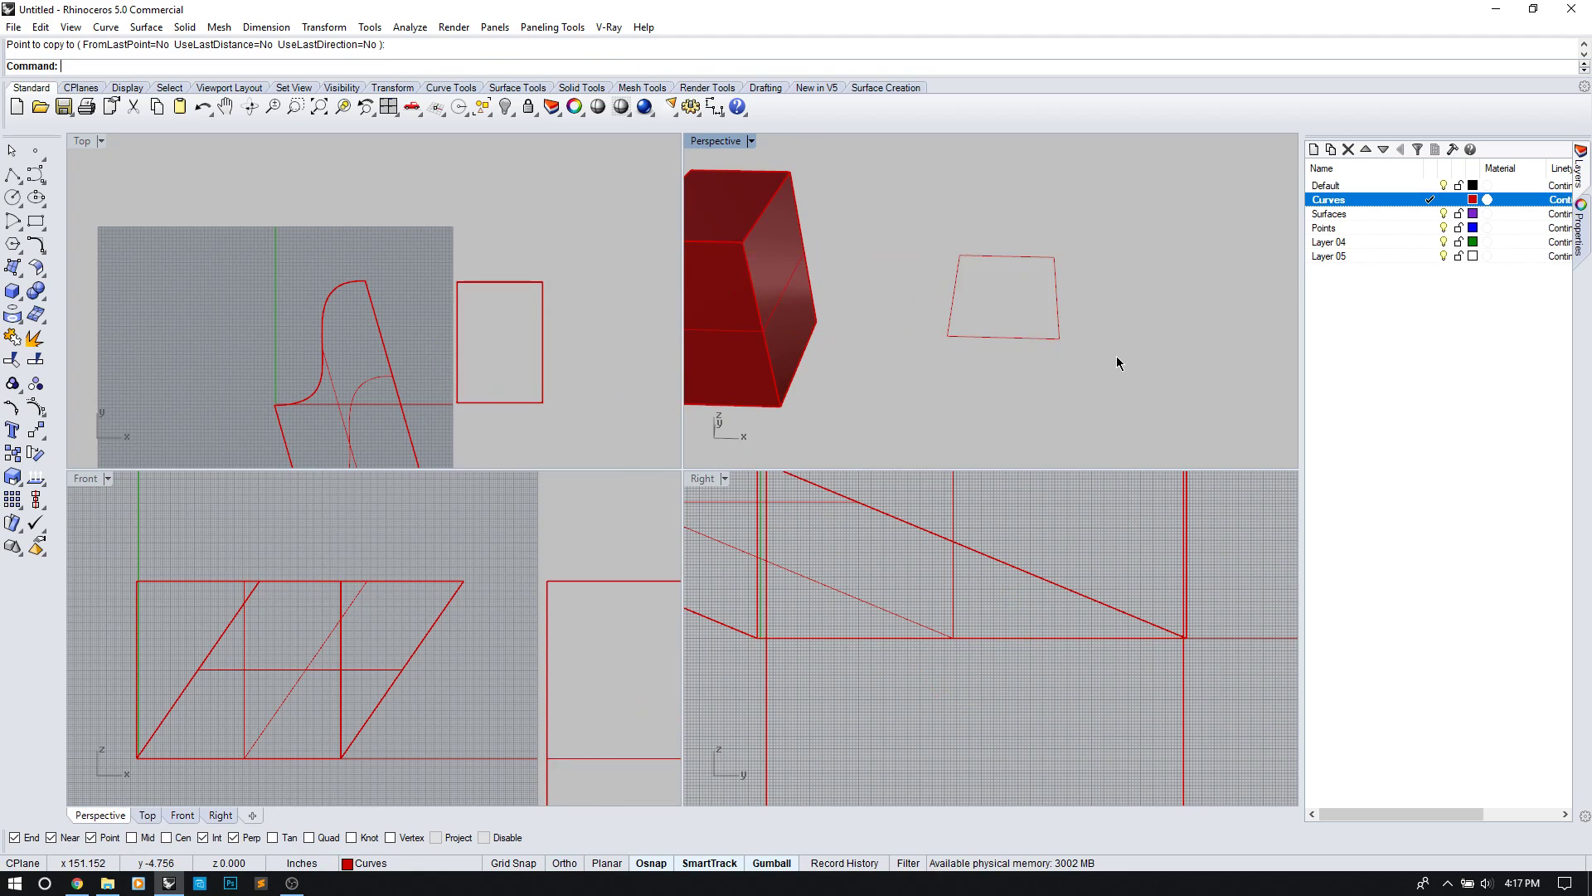
right_drag(562, 287, 493, 280)
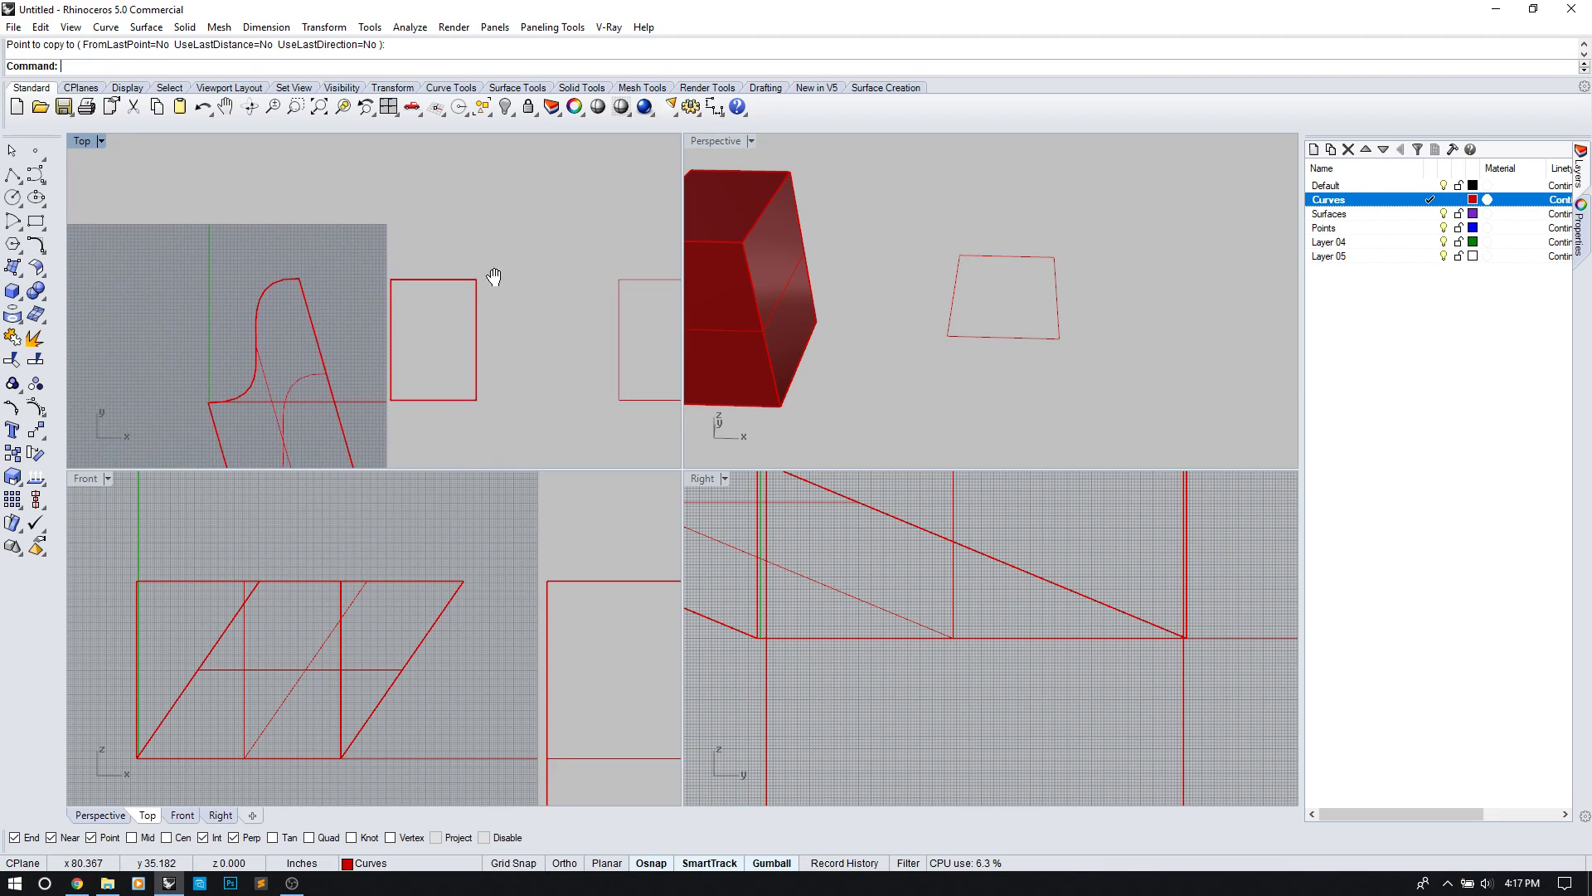
Step: Draw a four-point wavy control-point curve in the Front view and select it
click(39, 176)
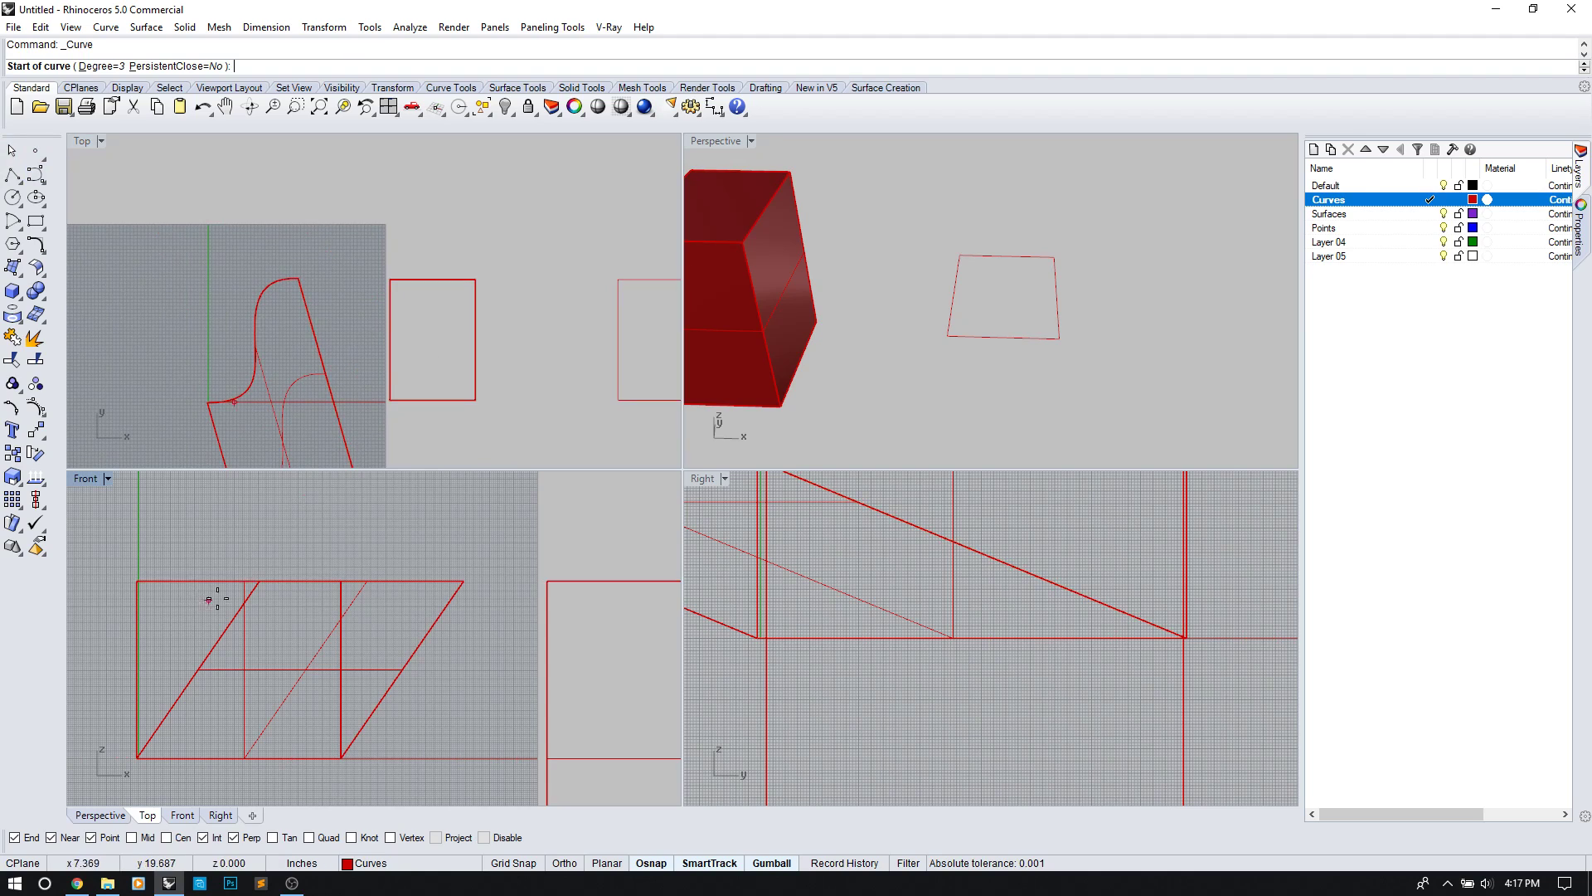
right_drag(311, 549, 163, 544)
scroll(236, 535, down, 6)
right_drag(466, 604, 276, 591)
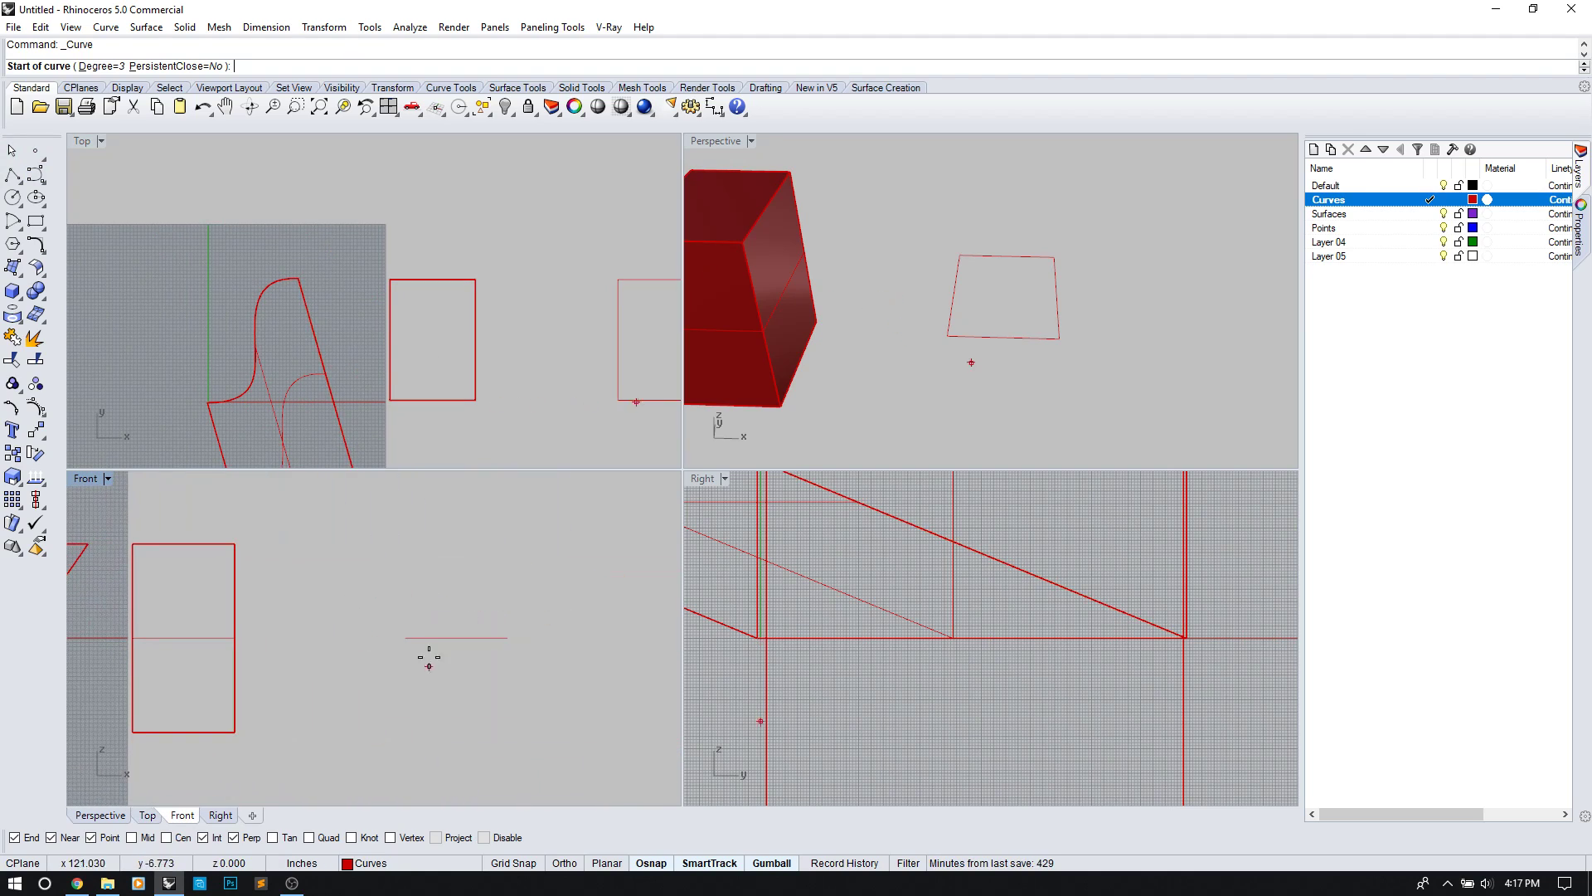
click(269, 567)
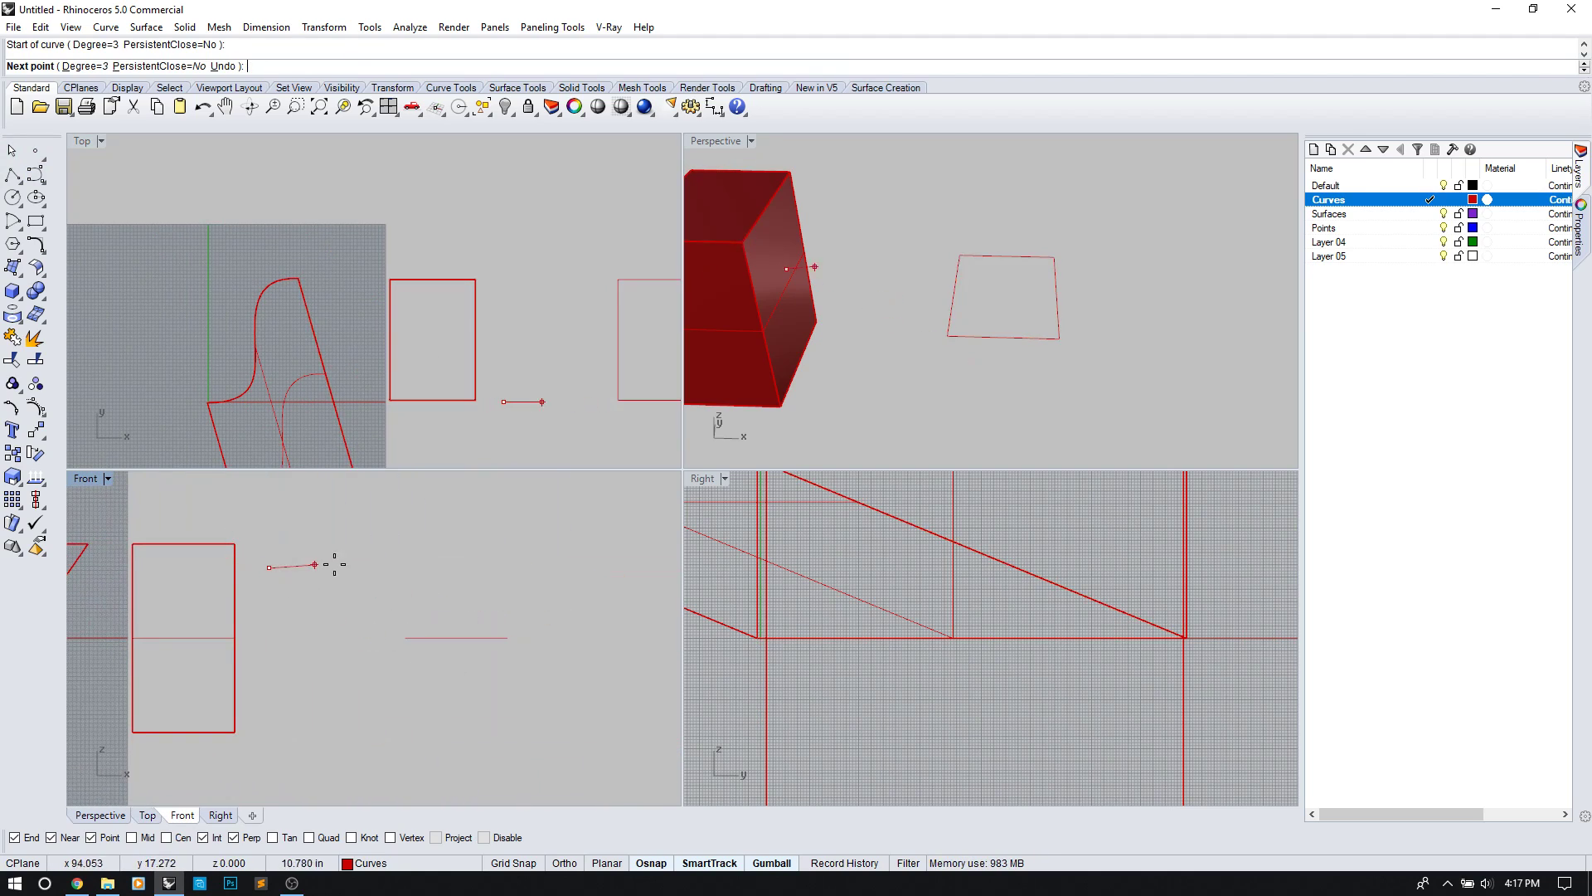
click(415, 567)
click(453, 541)
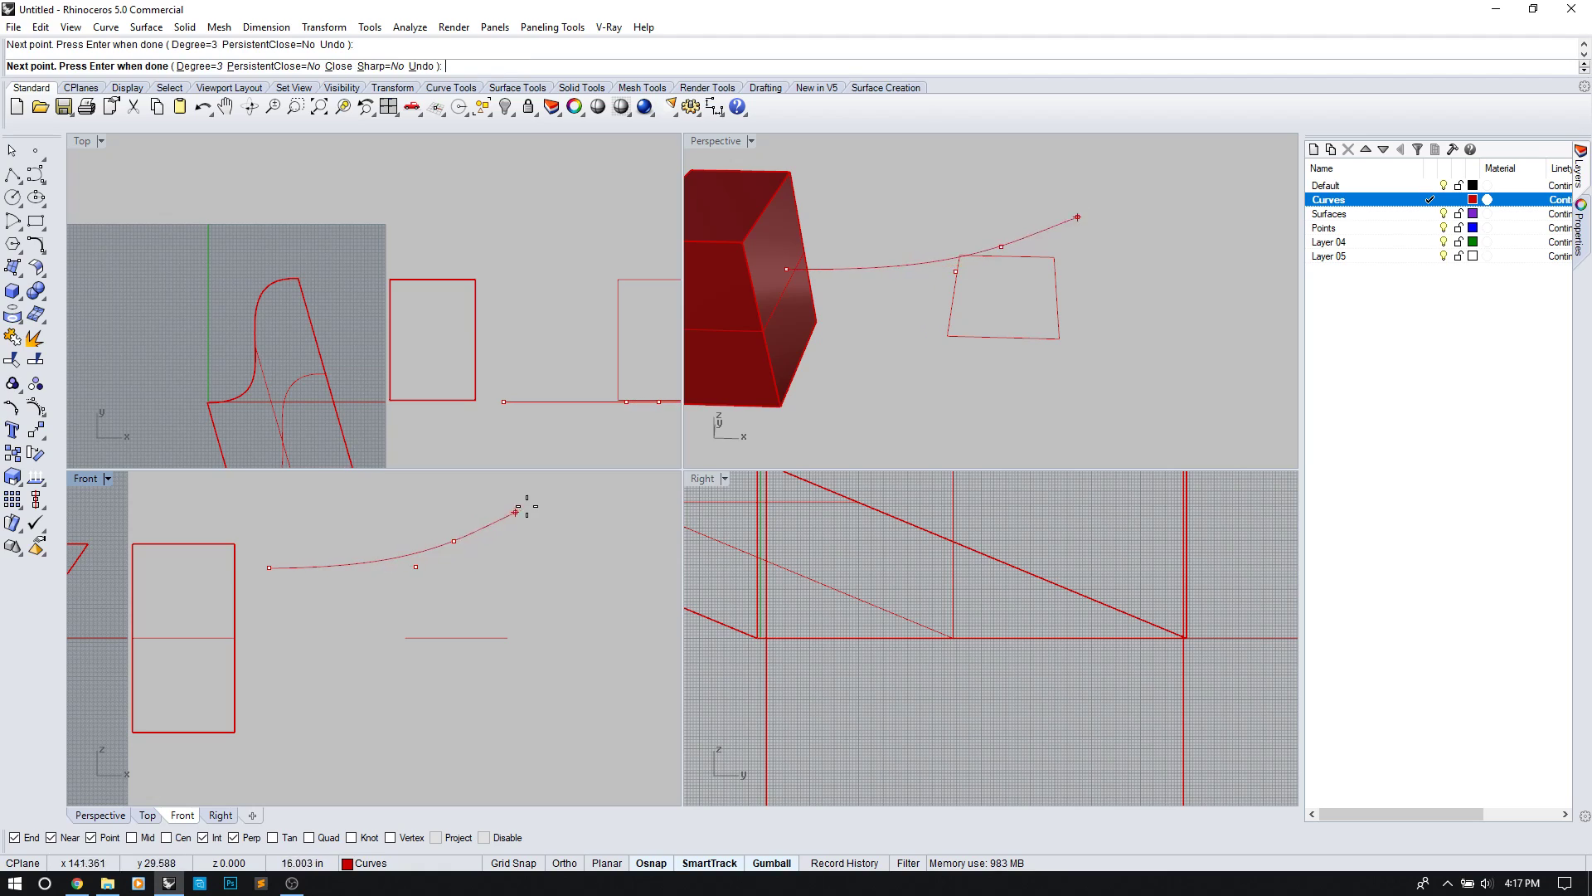
click(473, 503)
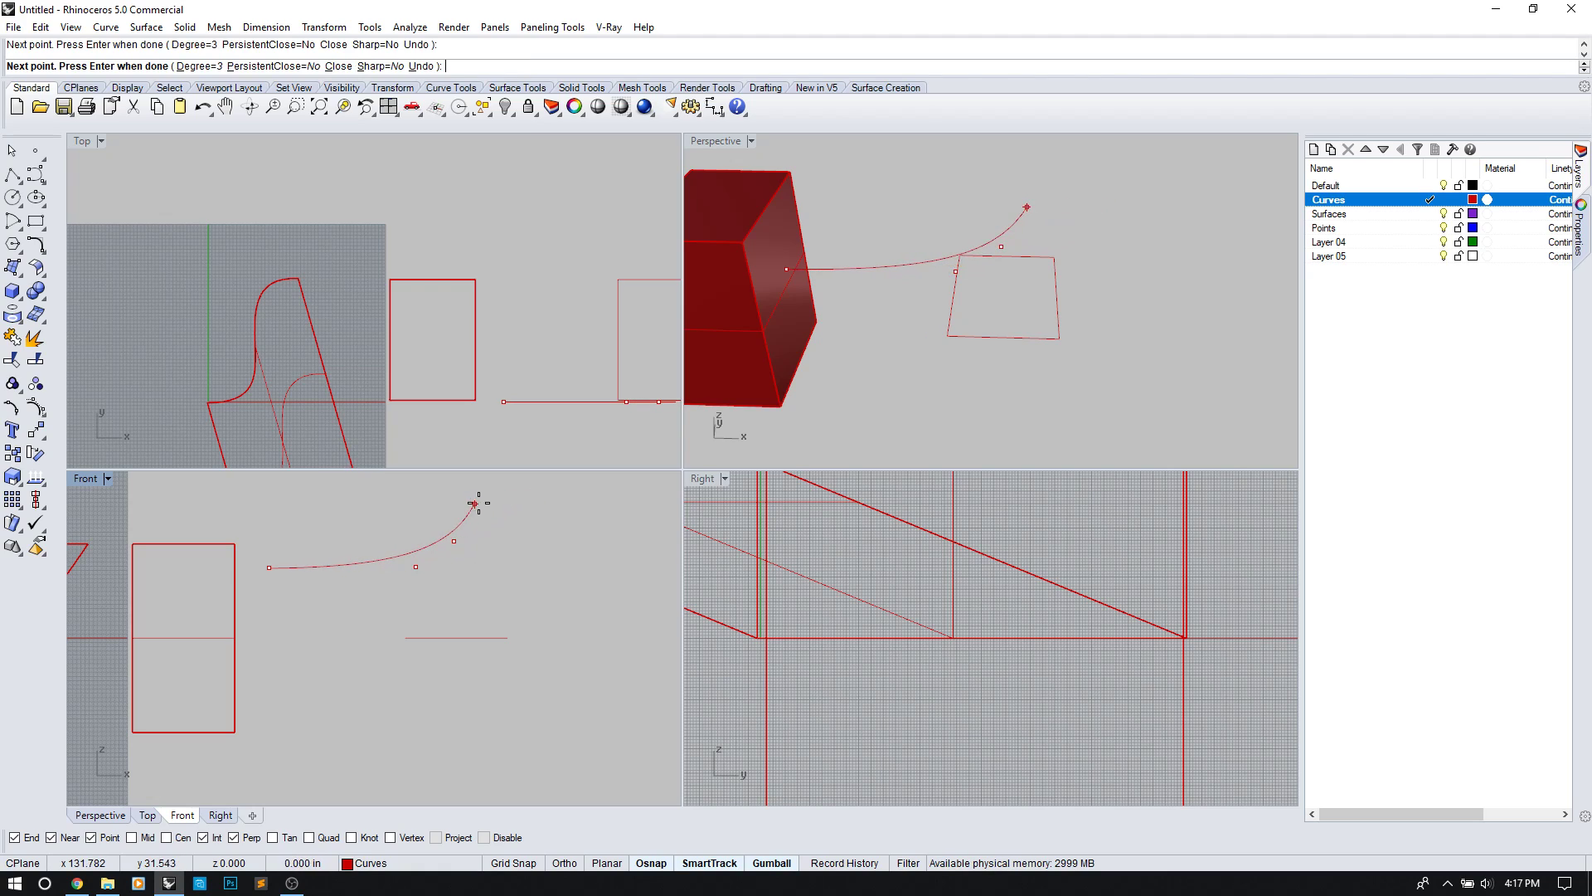
right_click(586, 504)
click(559, 505)
Step: Extrude the wavy curve with BothSides at the default distance into a ribbon surface
scroll(441, 362, down, 2)
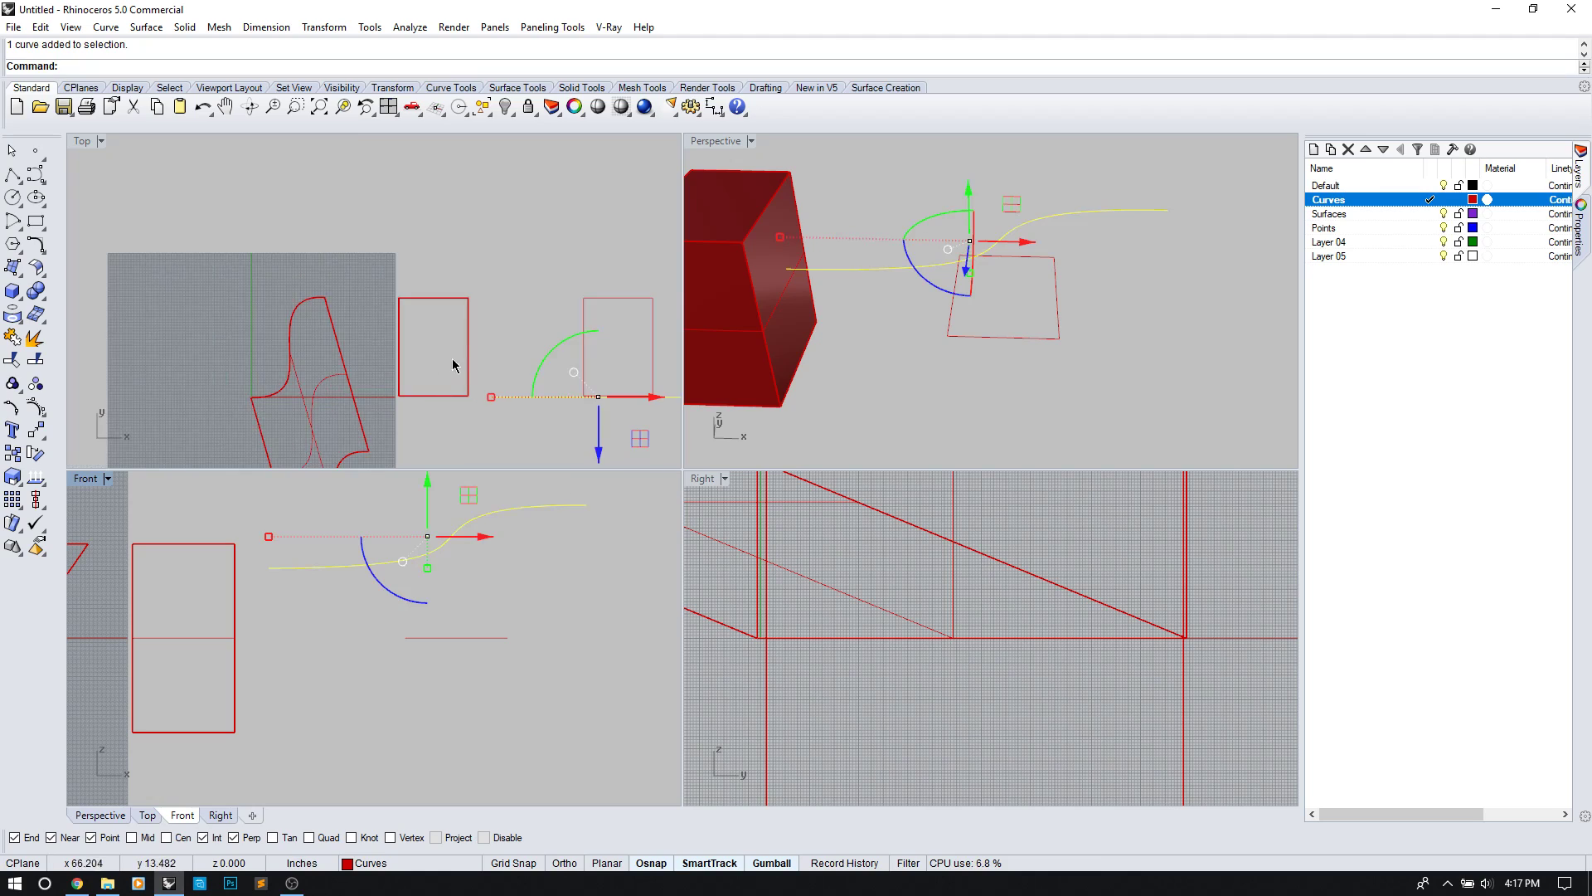
right_drag(514, 385, 393, 356)
key(Return)
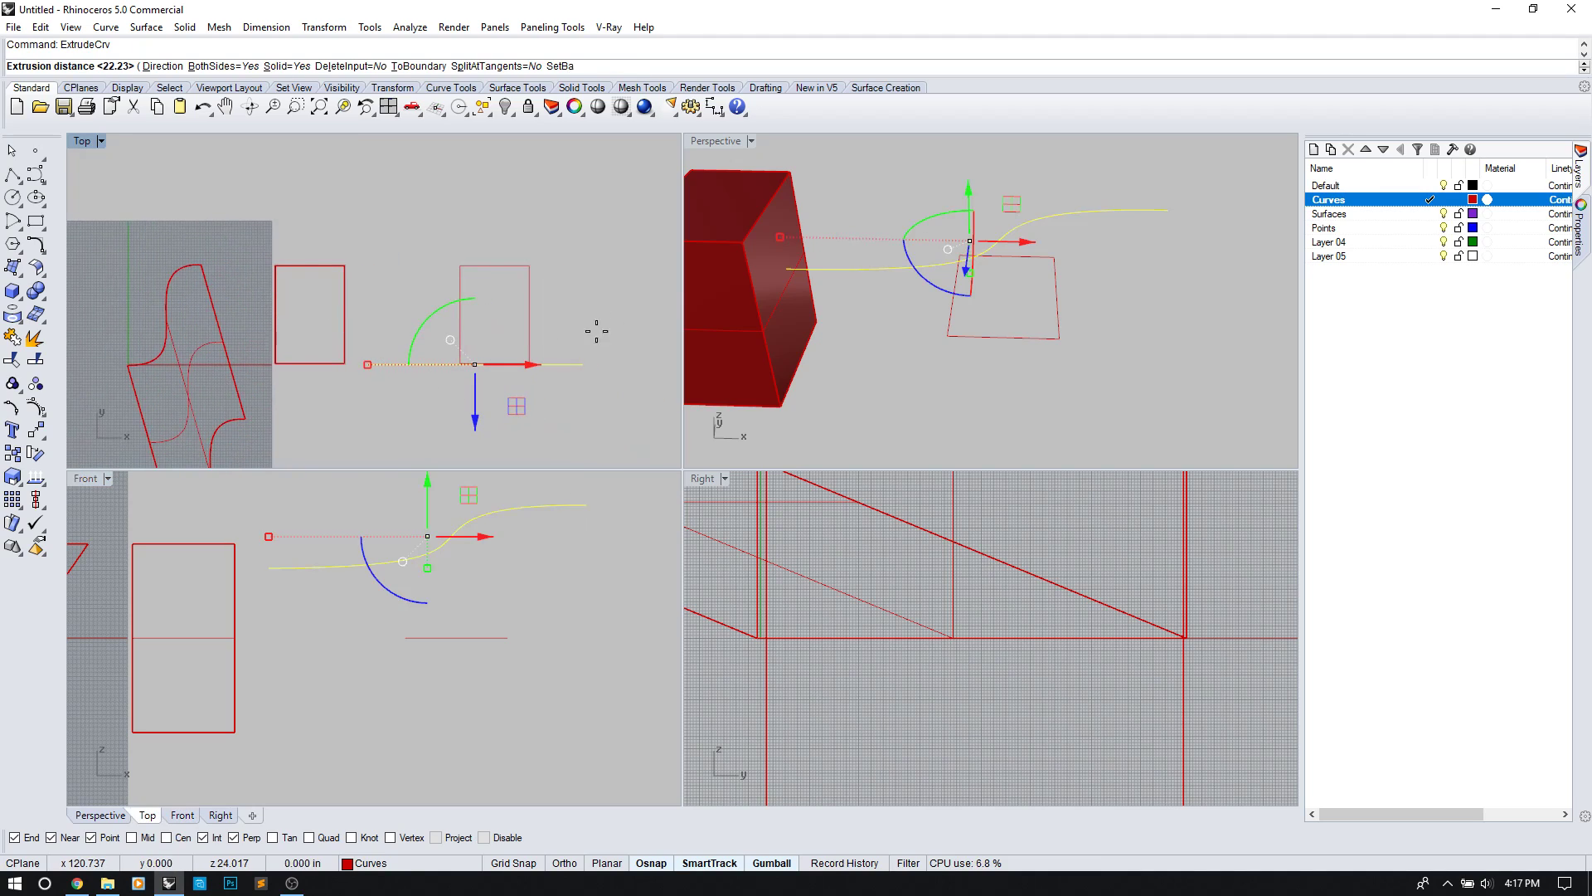
text(b)
key(Return)
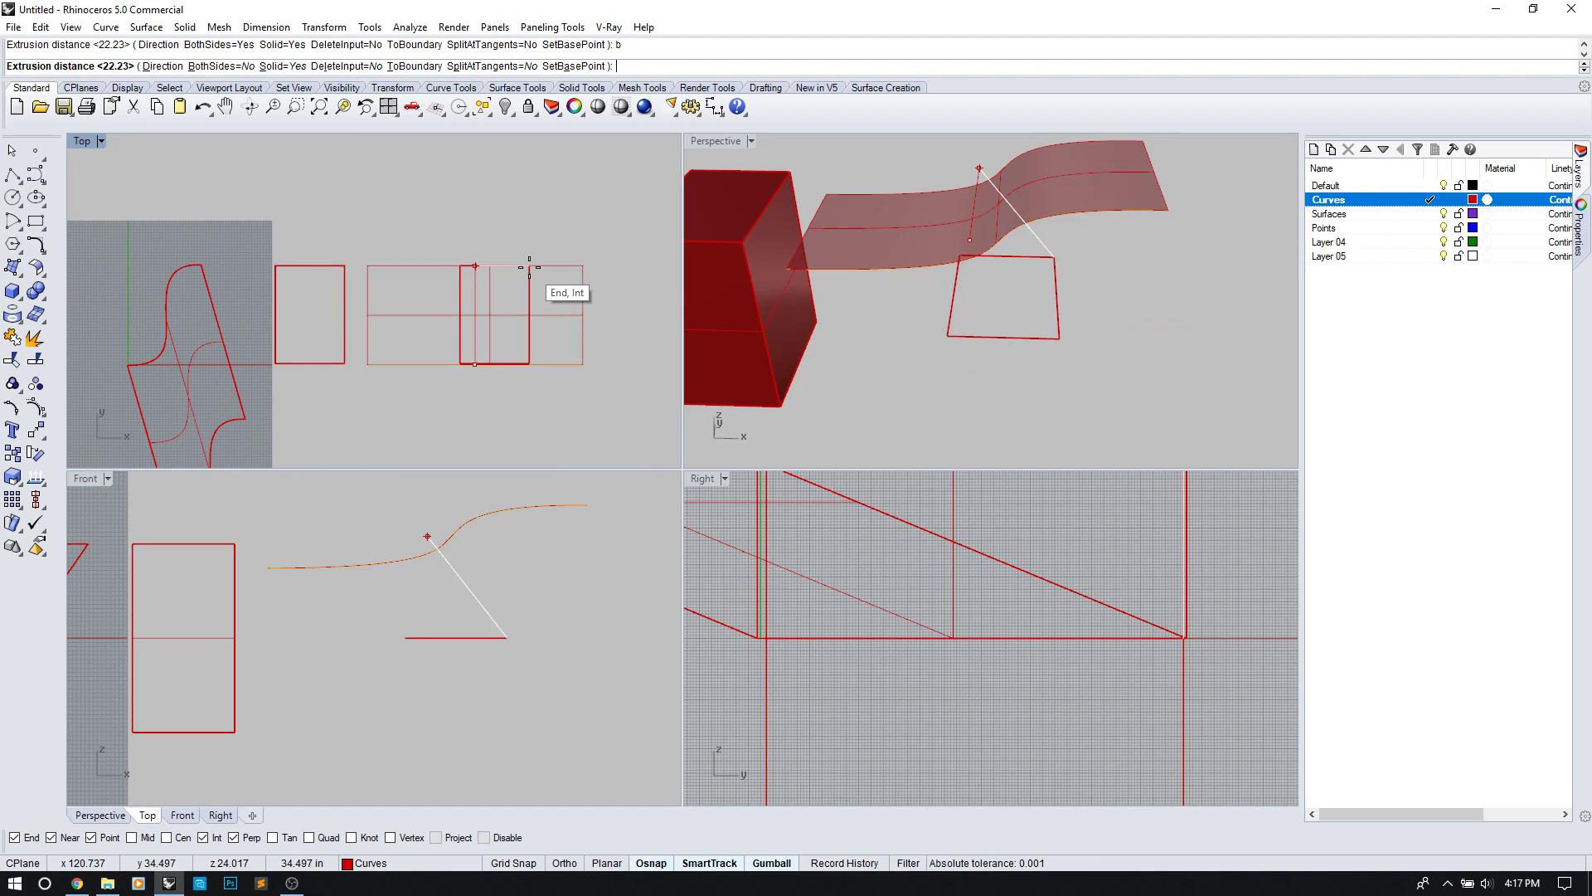
key(Return)
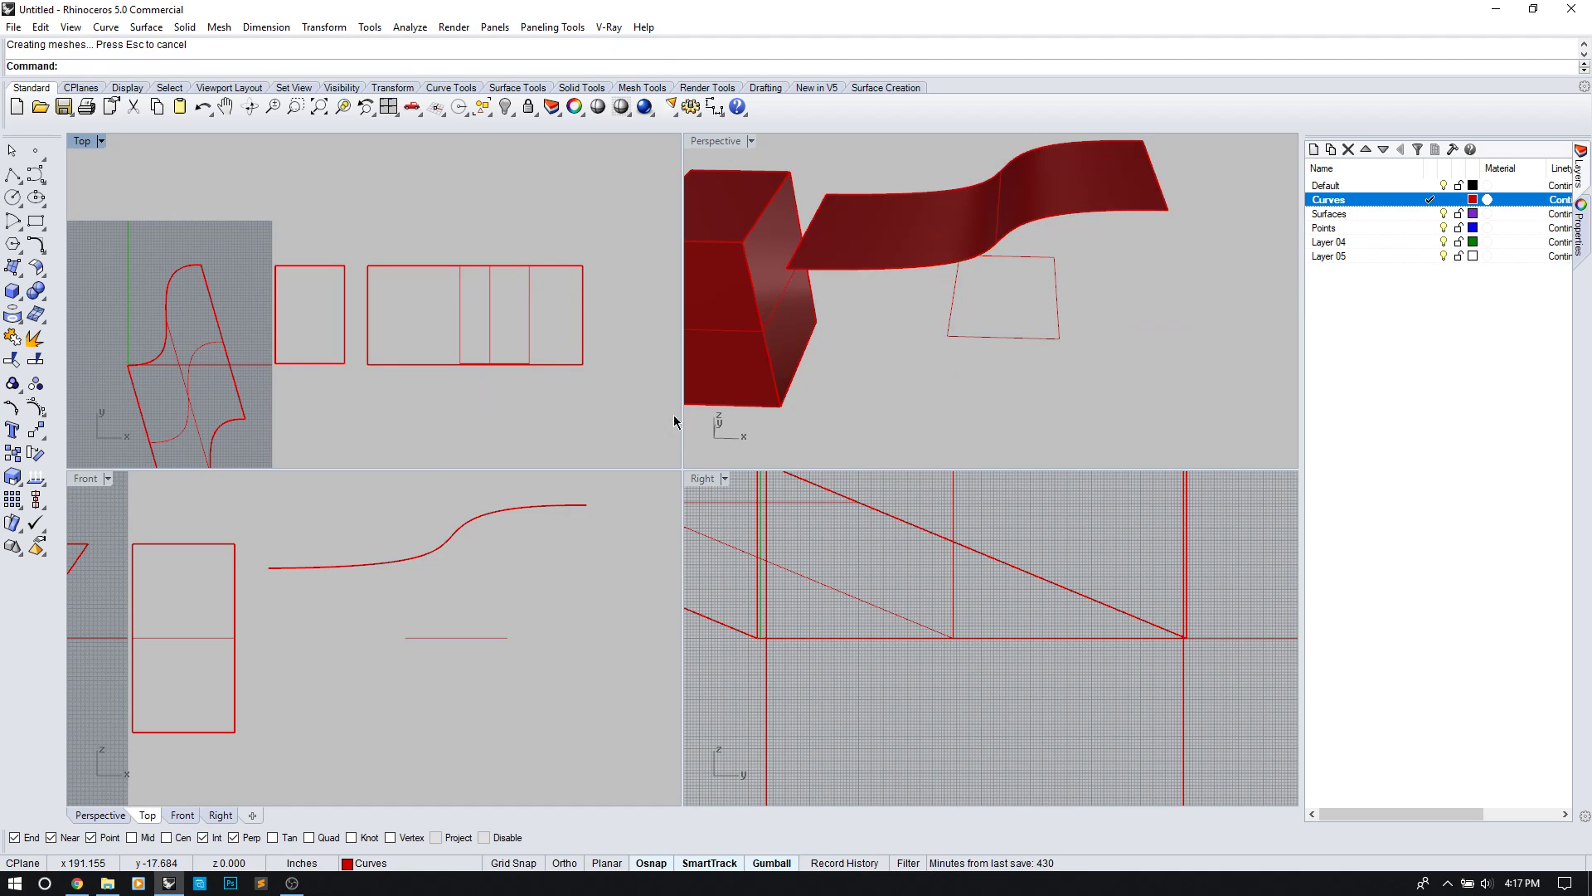
mouse_move(945, 332)
right_down()
mouse_move(960, 291)
mouse_move(1013, 256)
mouse_move(975, 325)
right_up()
text(ExtrudeCrv)
key(Return)
Step: Extrude the copied rectangle using ToBoundary, with the ribbon surface as the limit
click(1033, 305)
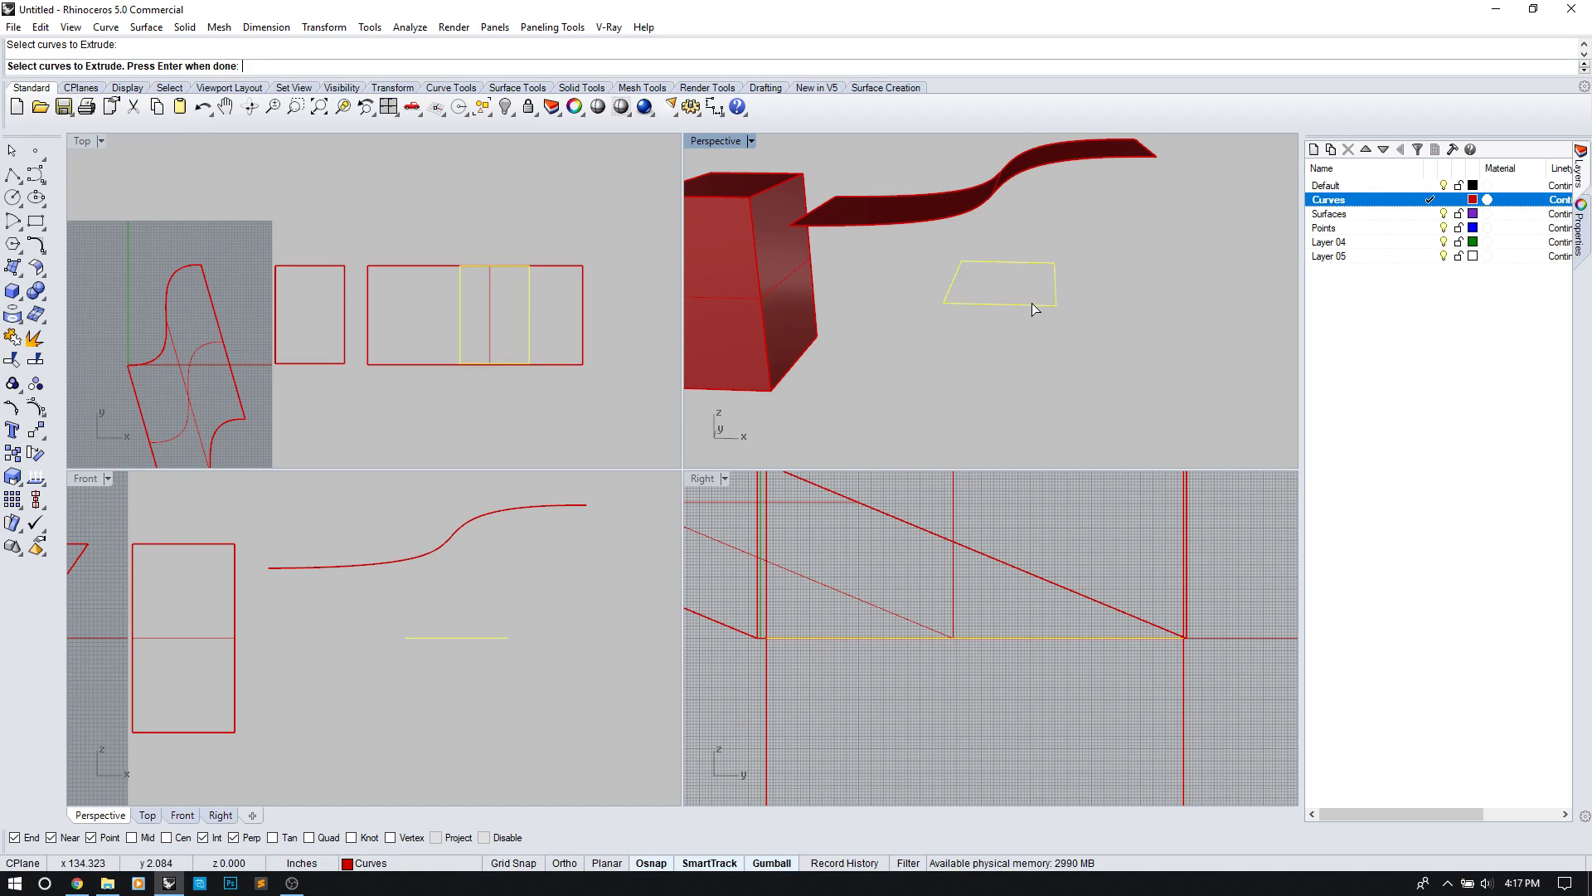
key(Return)
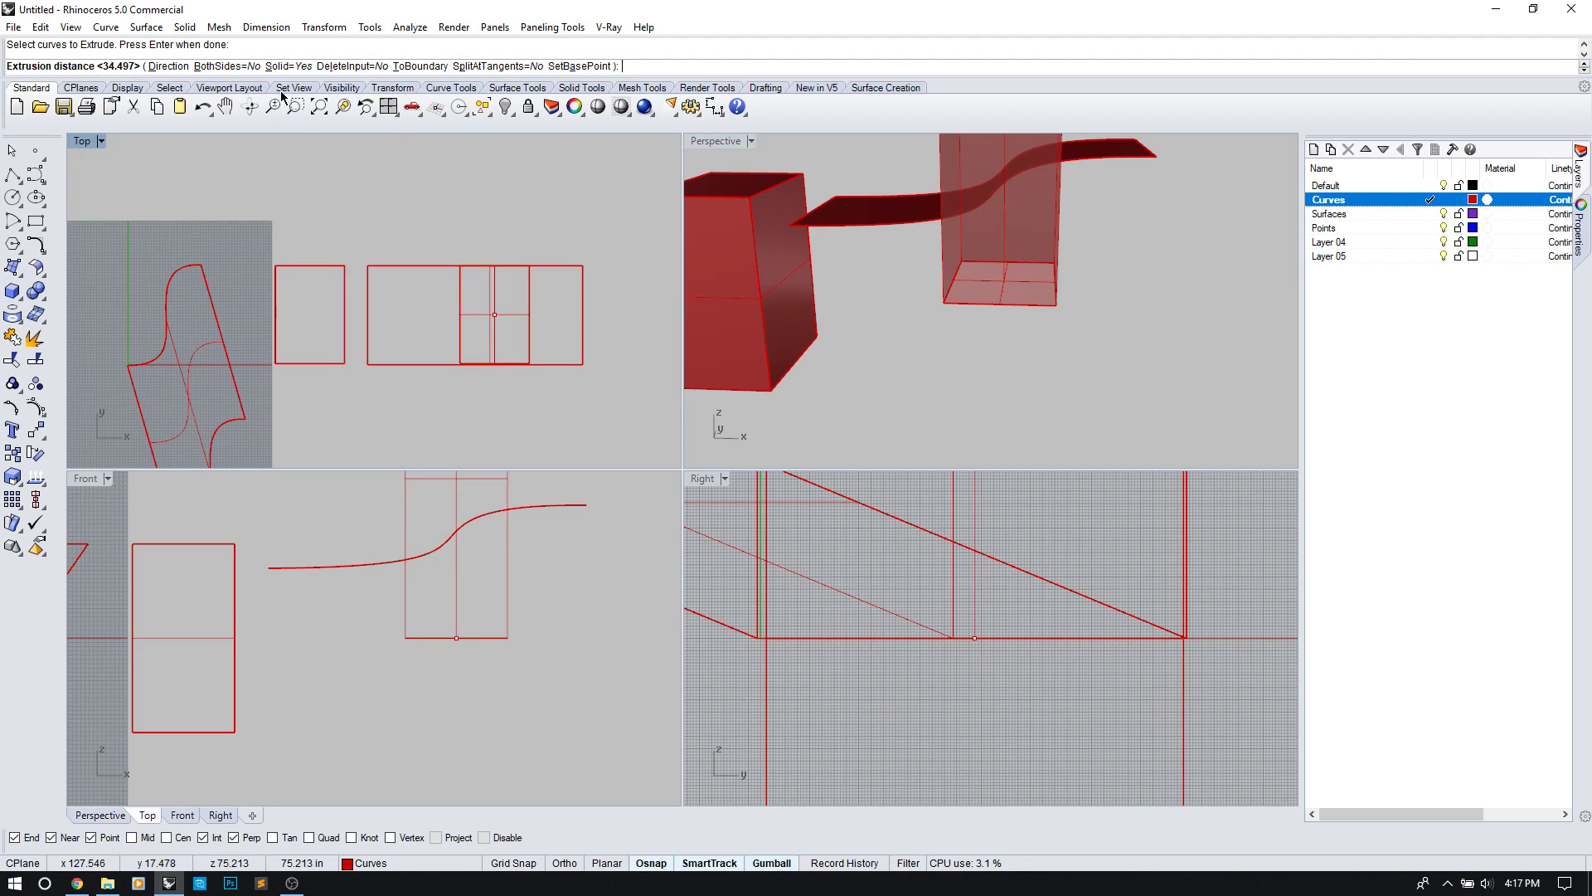
click(420, 66)
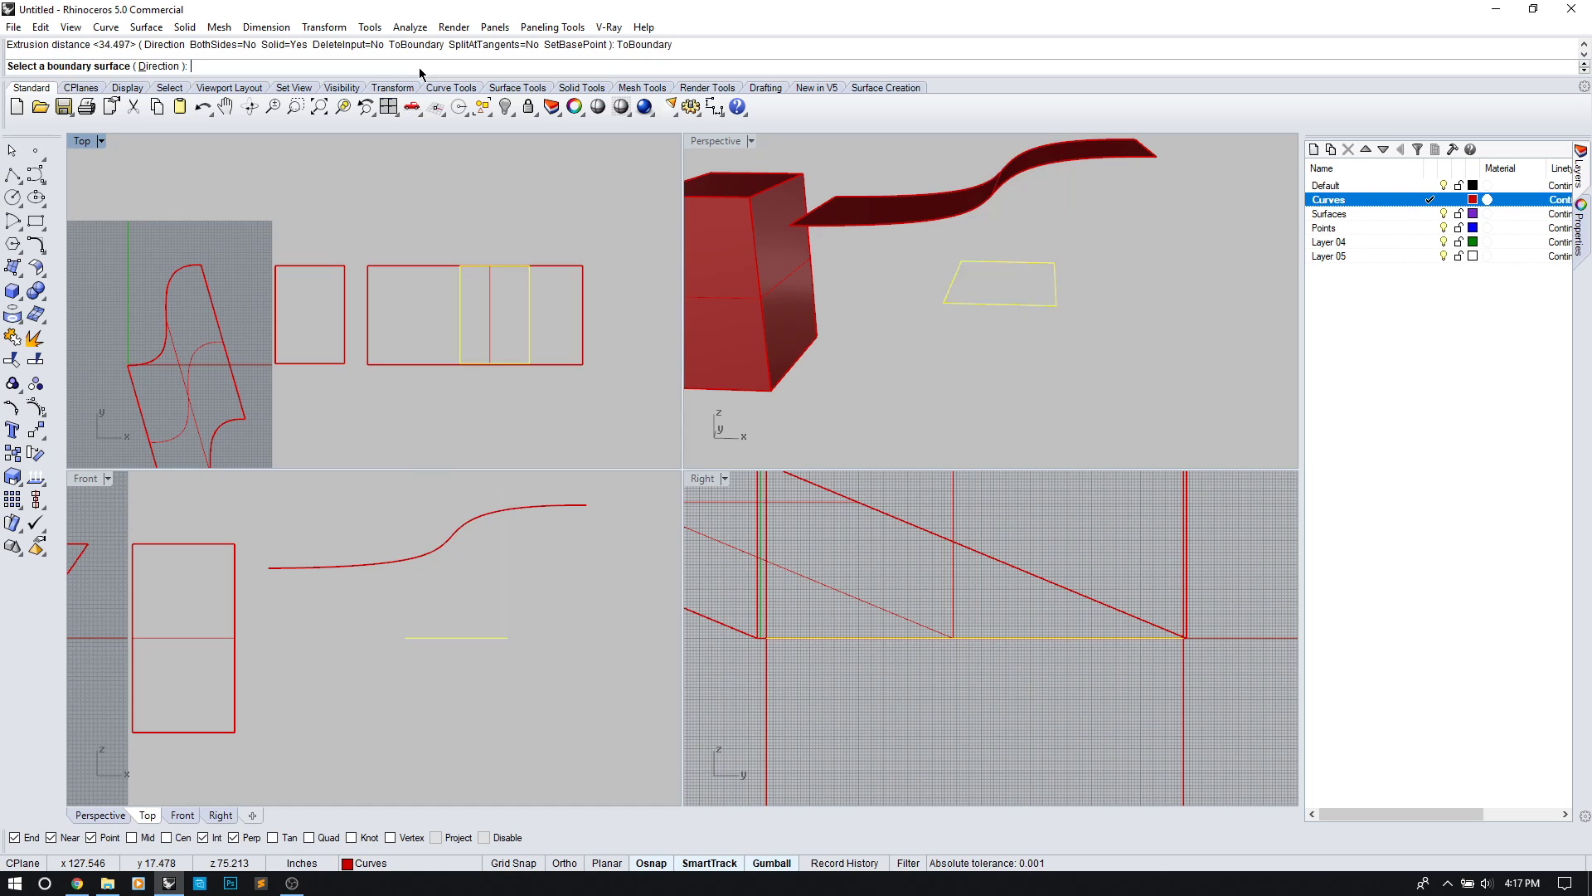
click(918, 207)
right_drag(928, 228, 1011, 305)
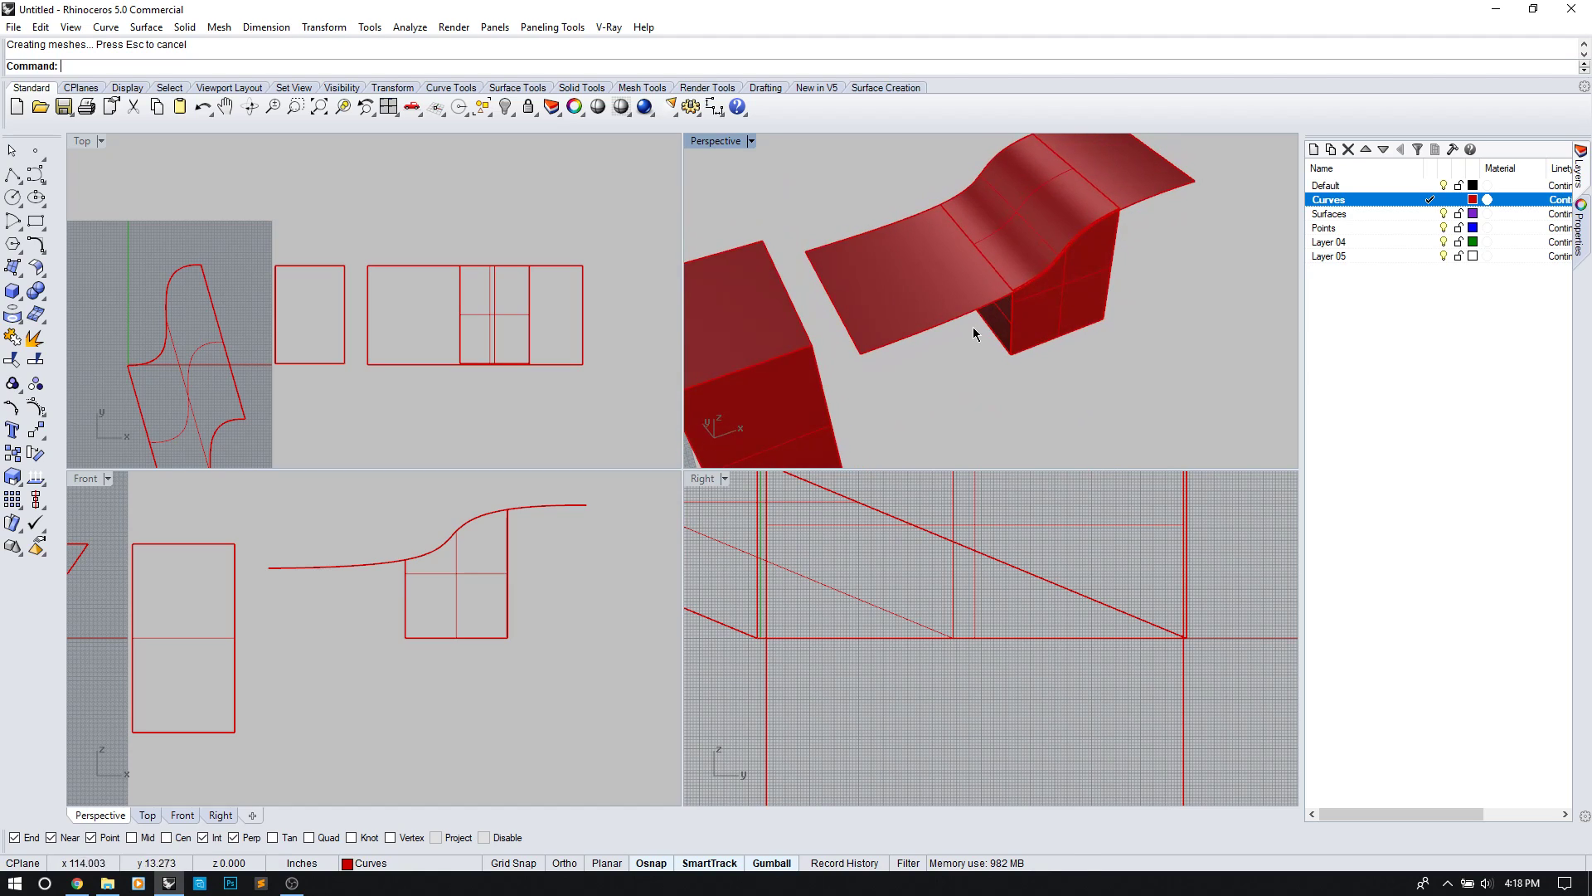
Step: Delete the ribbon surface
click(914, 321)
key(Delete)
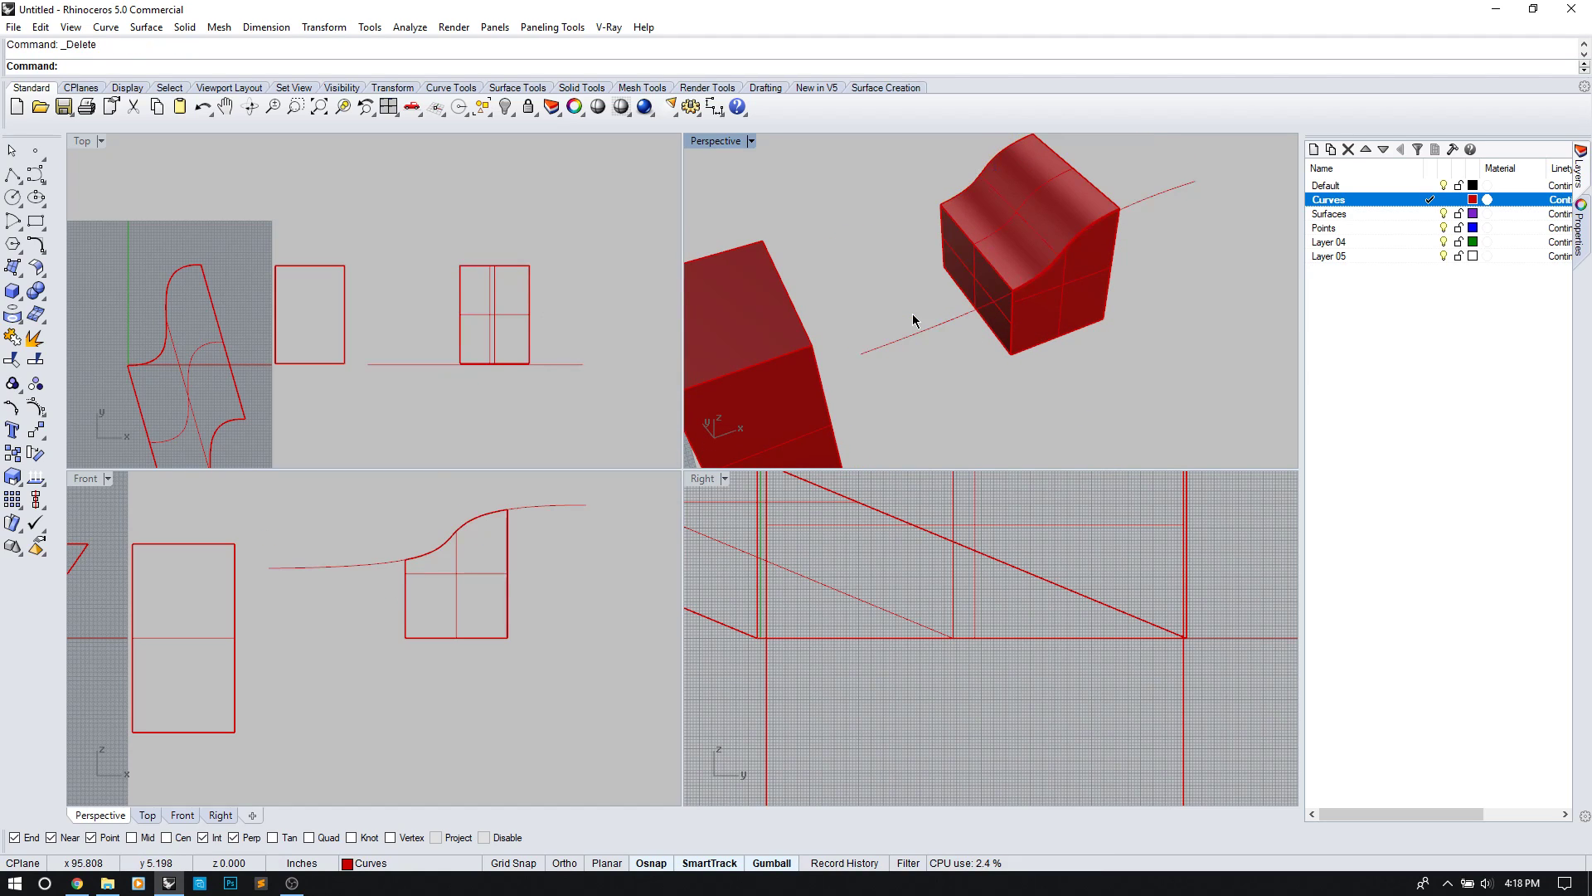
scroll(1008, 295, up, 5)
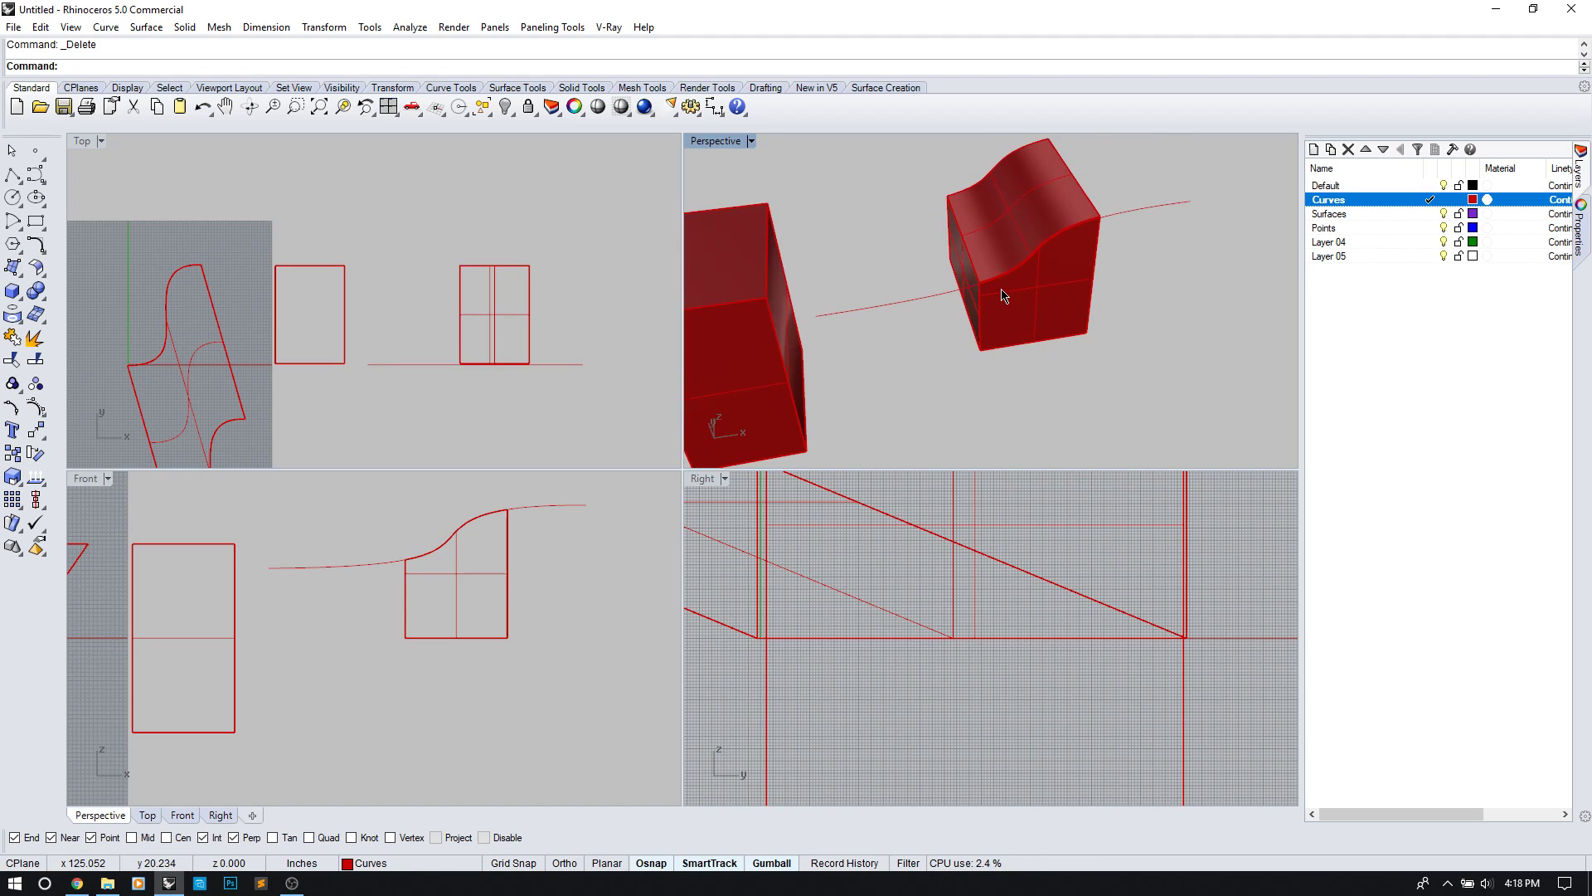
mouse_move(993, 269)
right_down()
mouse_move(889, 352)
mouse_move(878, 295)
mouse_move(1048, 326)
right_up()
scroll(1010, 322, down, 4)
Step: Delete the wavy curve, leaving the wavy-topped block alone
click(972, 326)
key(Delete)
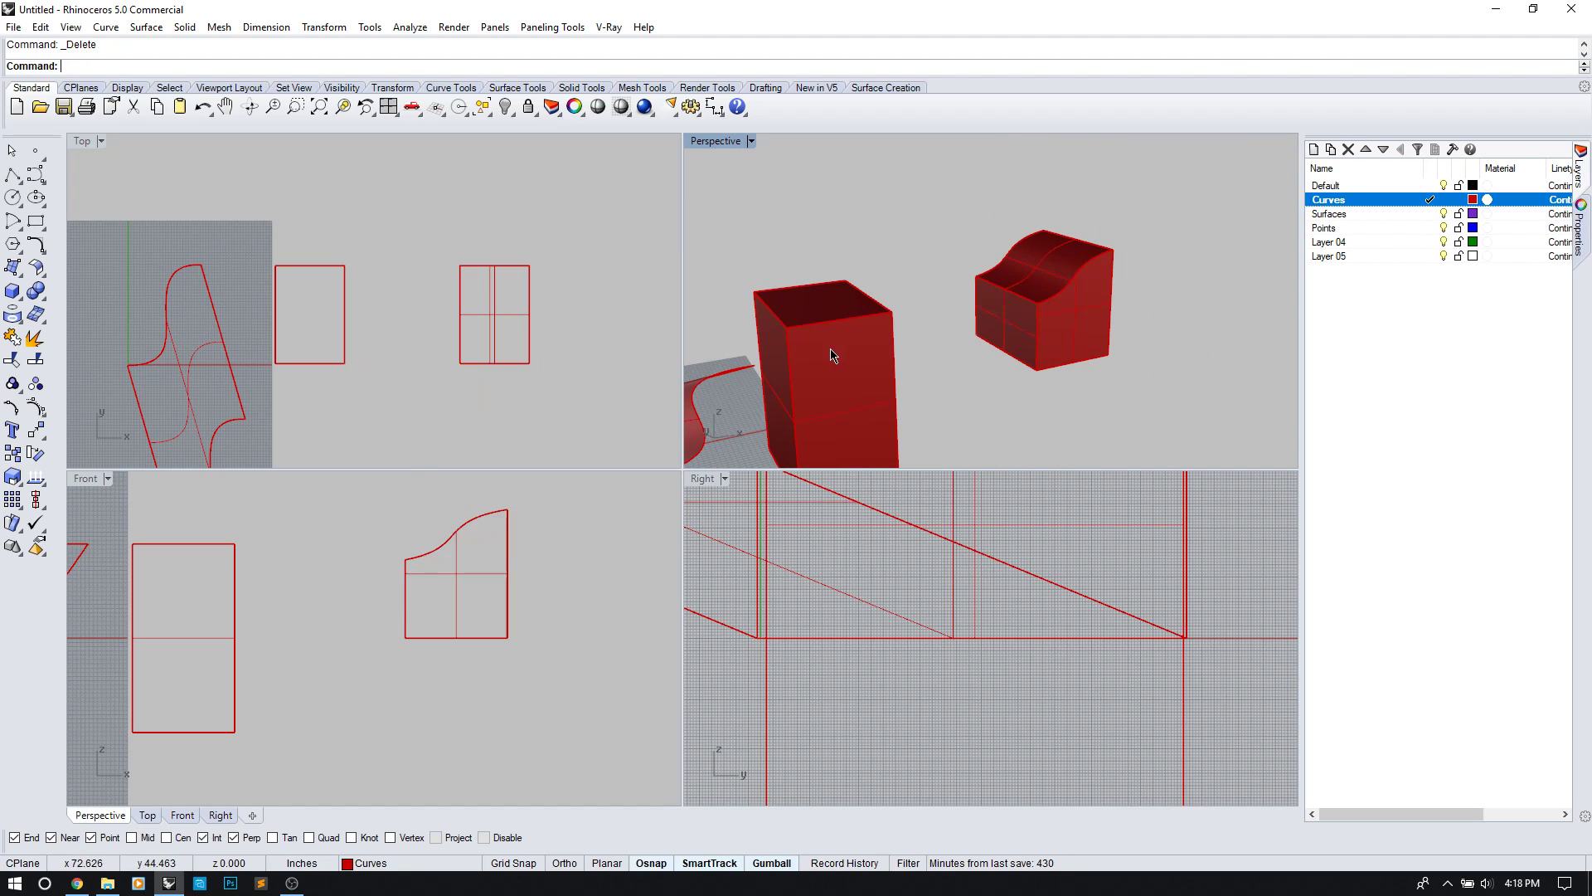
right_drag(865, 349, 1195, 327)
text(Sel)
key(Escape)
scroll(1083, 252, down, 5)
right_drag(1055, 210, 1058, 215)
Step: Select the surfaces and move them to the Surfaces layer with Change Object Layer
key(Return)
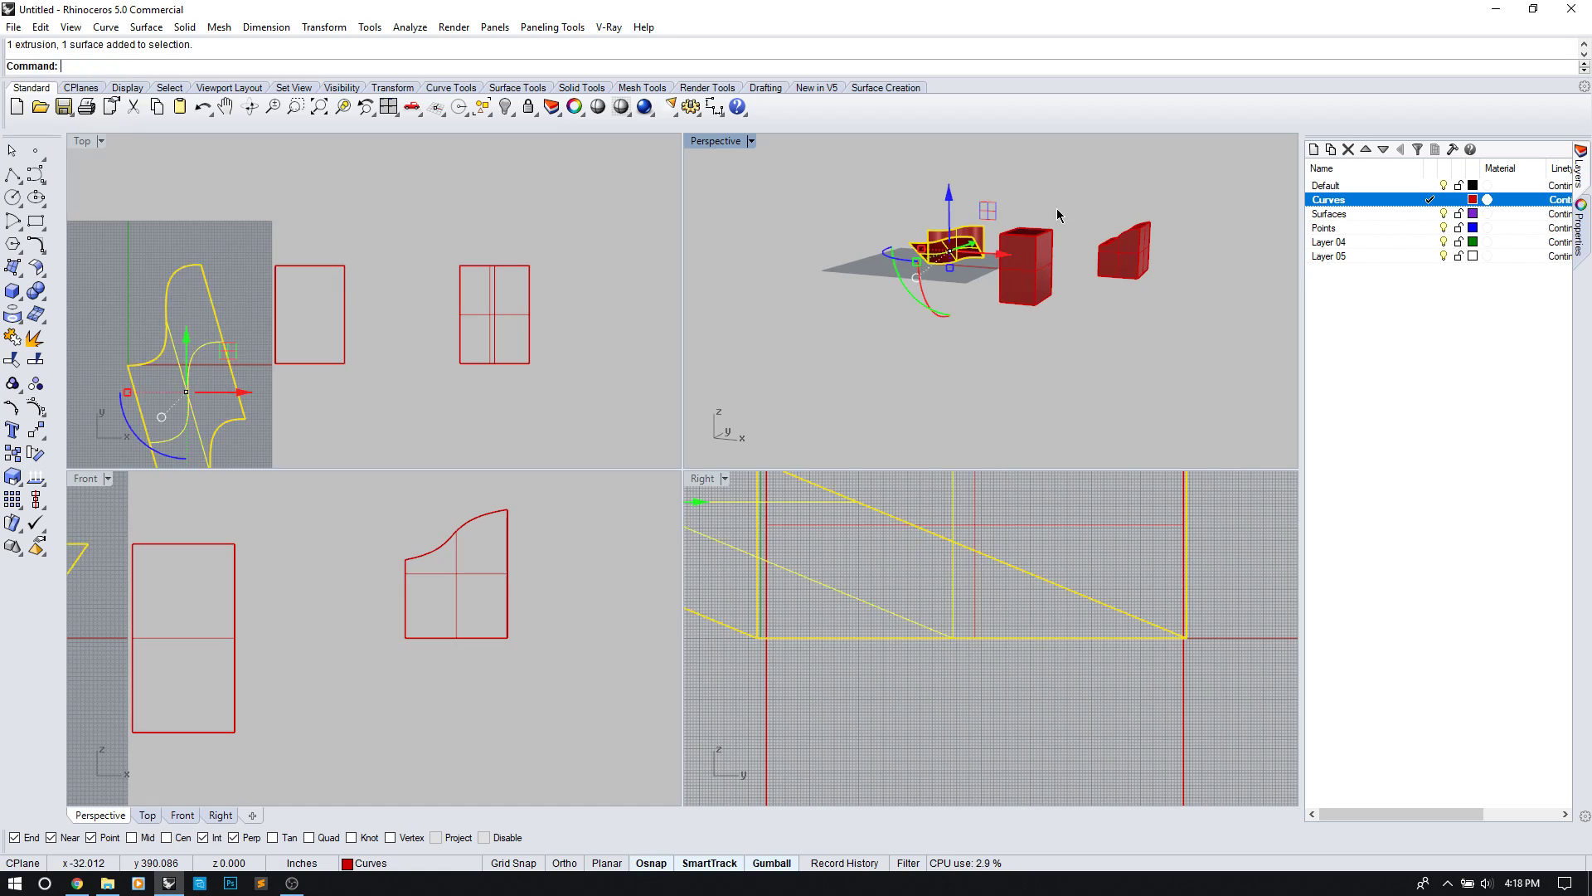
right_click(1377, 214)
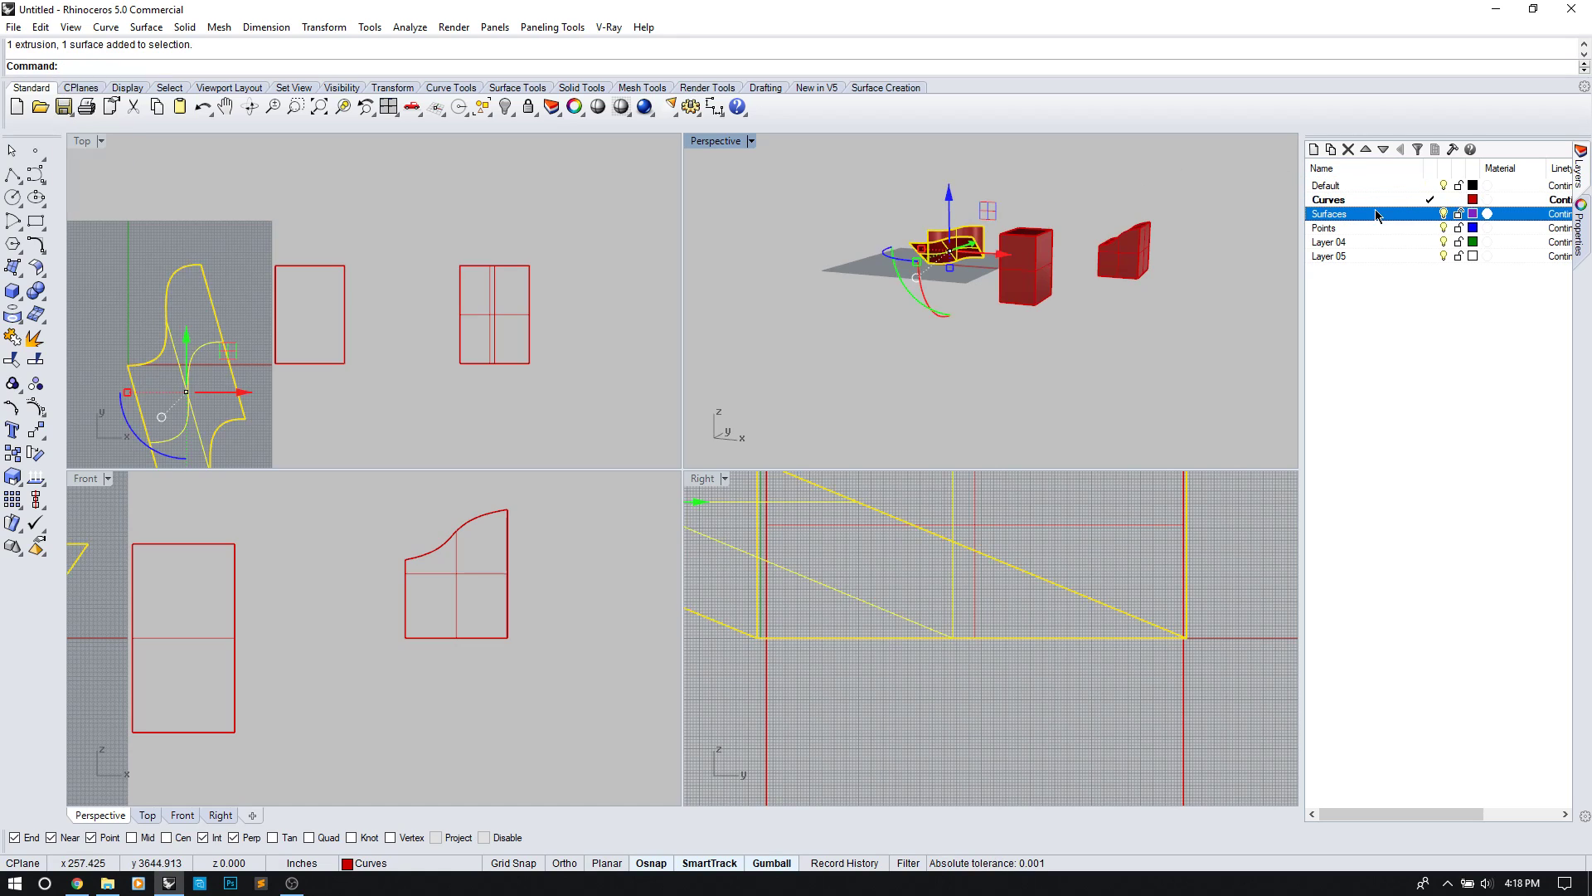
click(1435, 499)
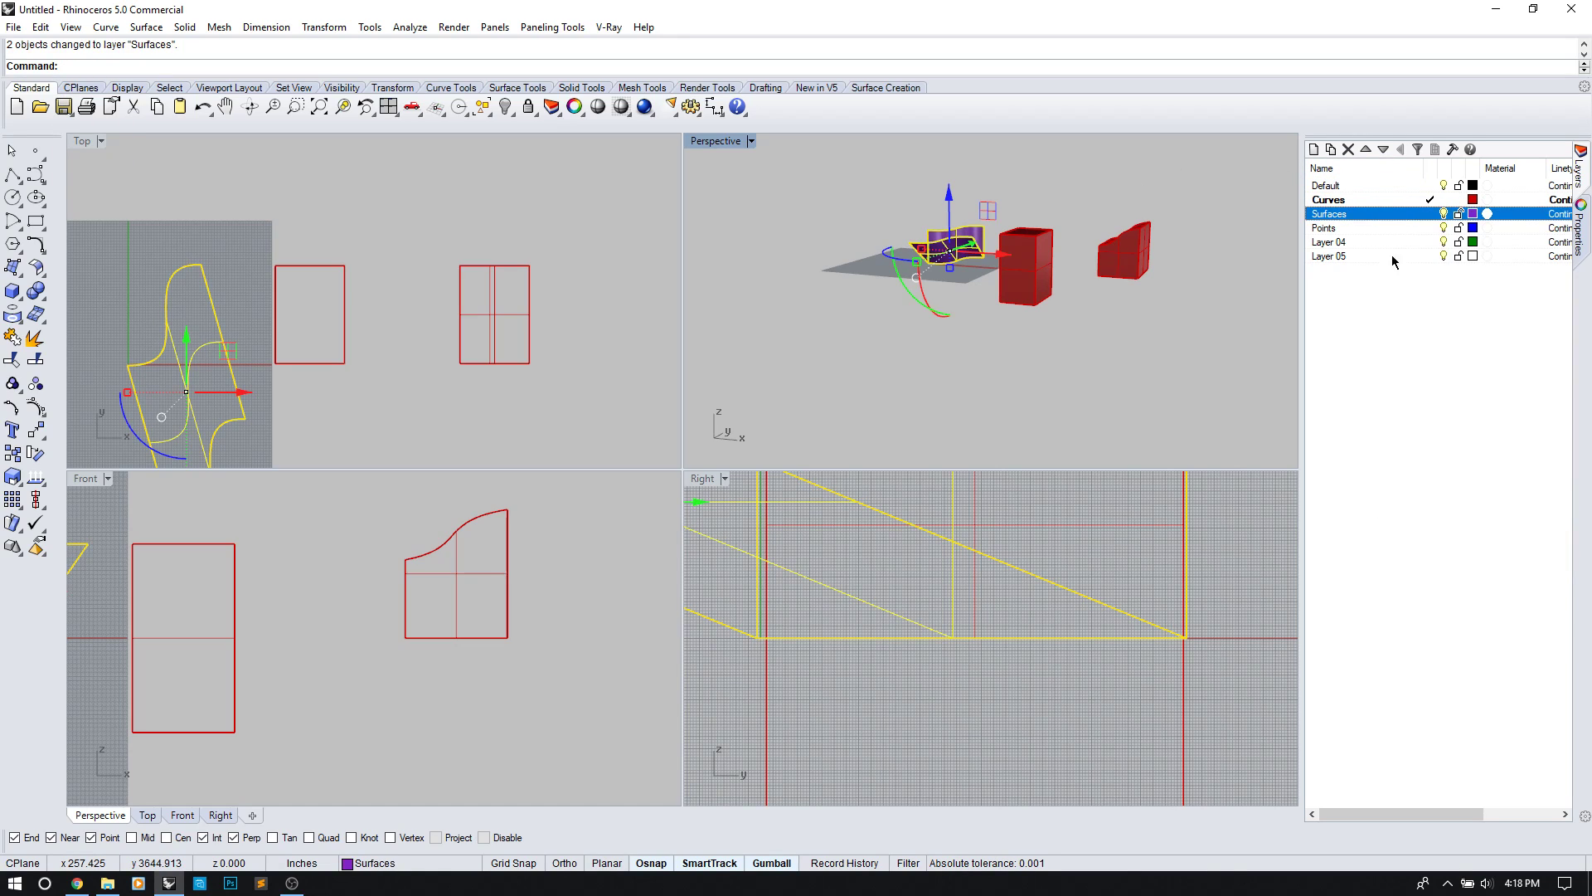
Step: Make Surfaces current and move the tall box and curved-top box onto it
double_click(1417, 217)
click(1165, 269)
click(1044, 261)
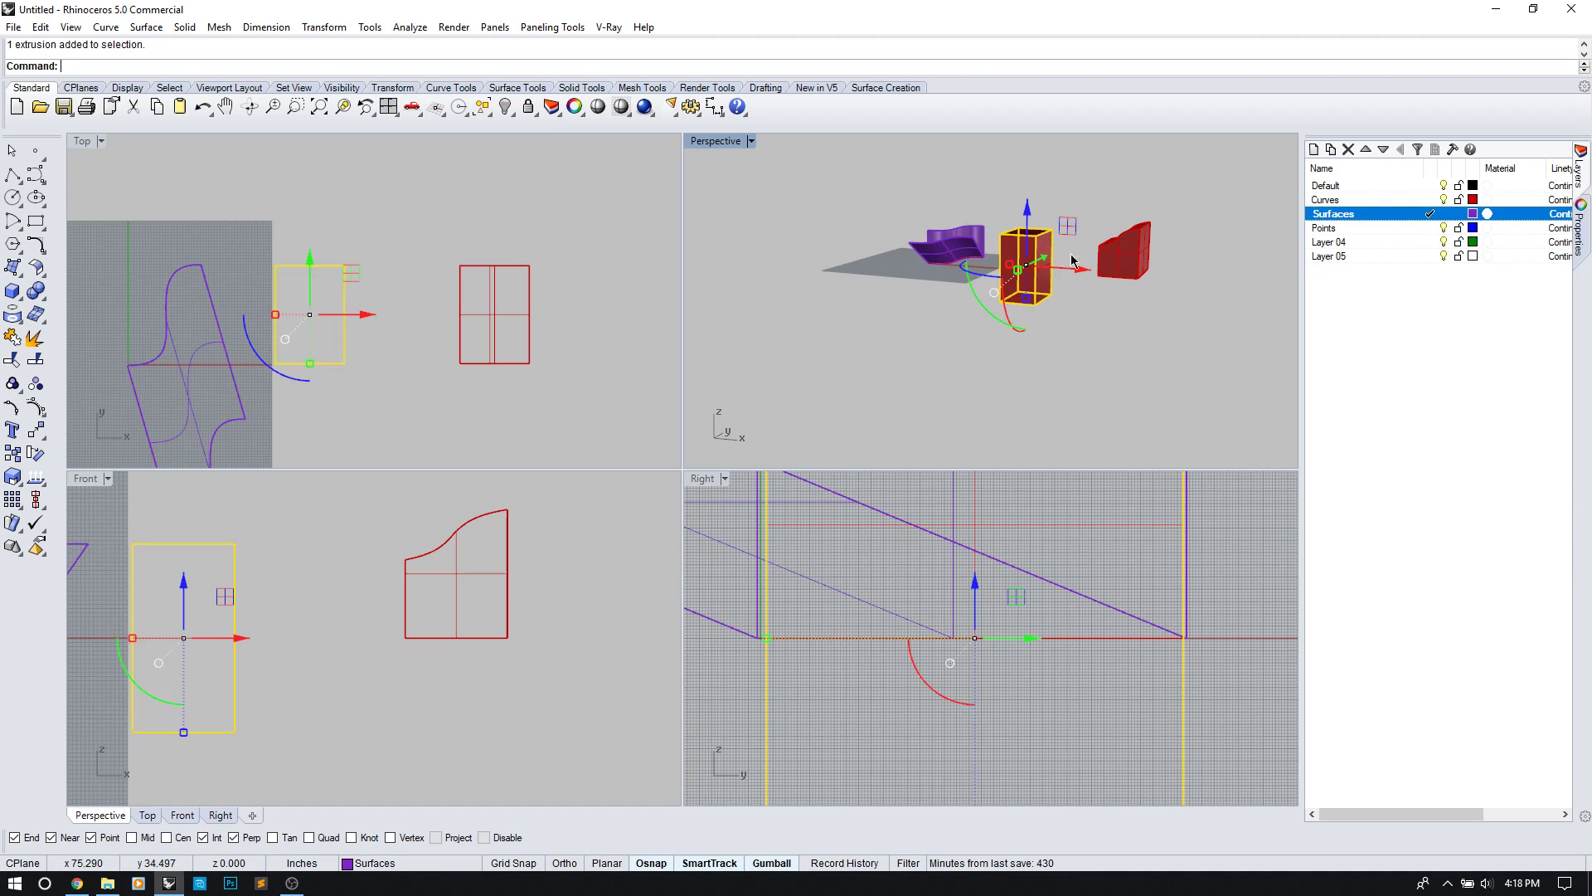
shift+click(1130, 254)
right_click(1383, 216)
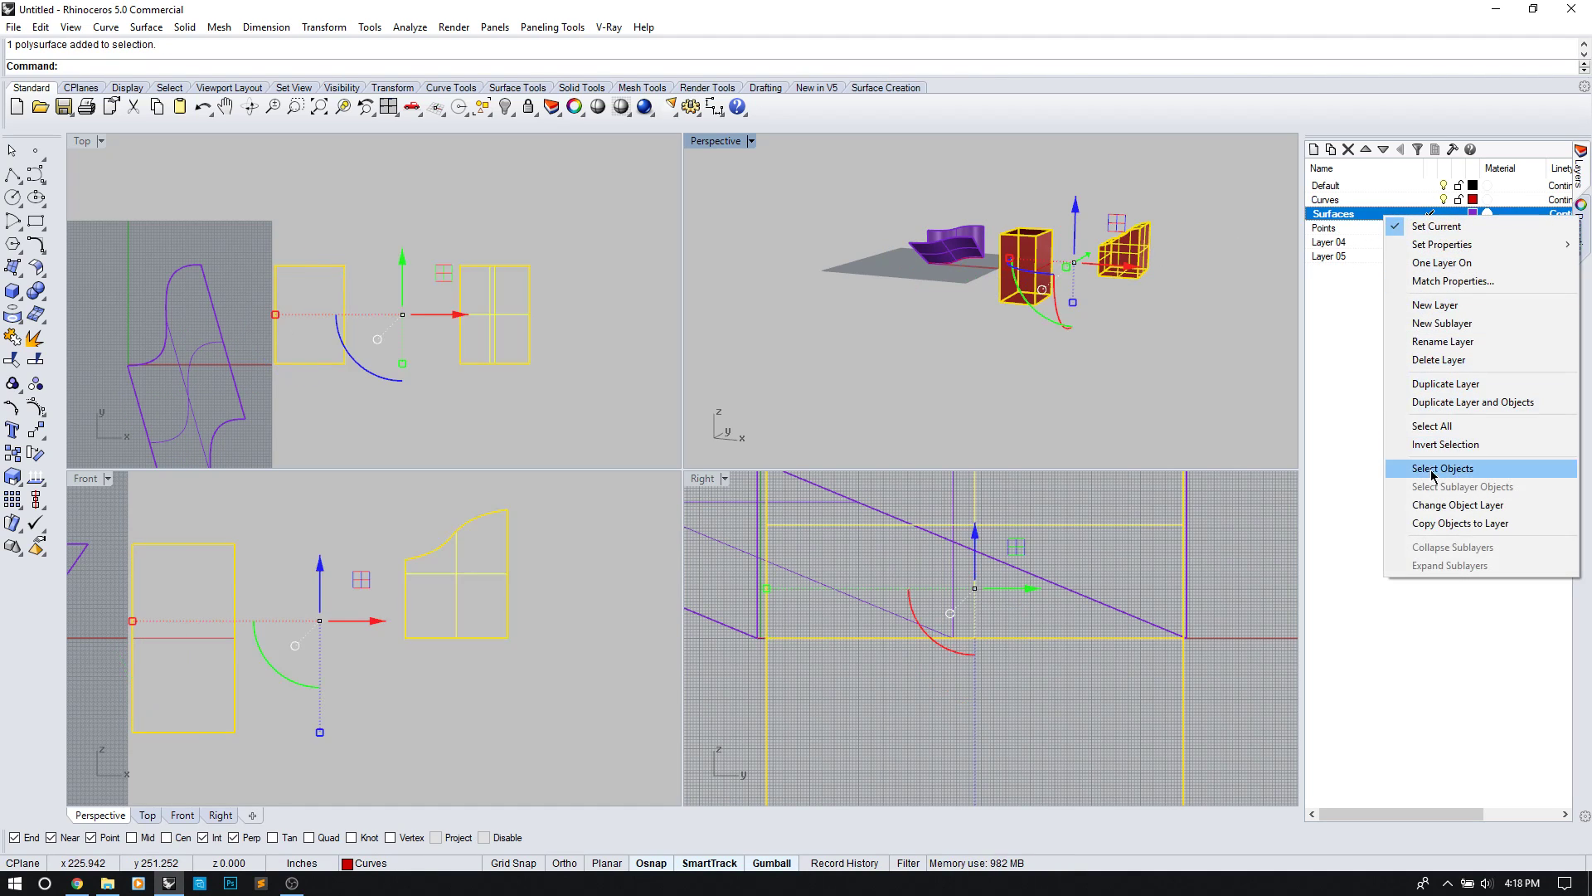
click(1418, 504)
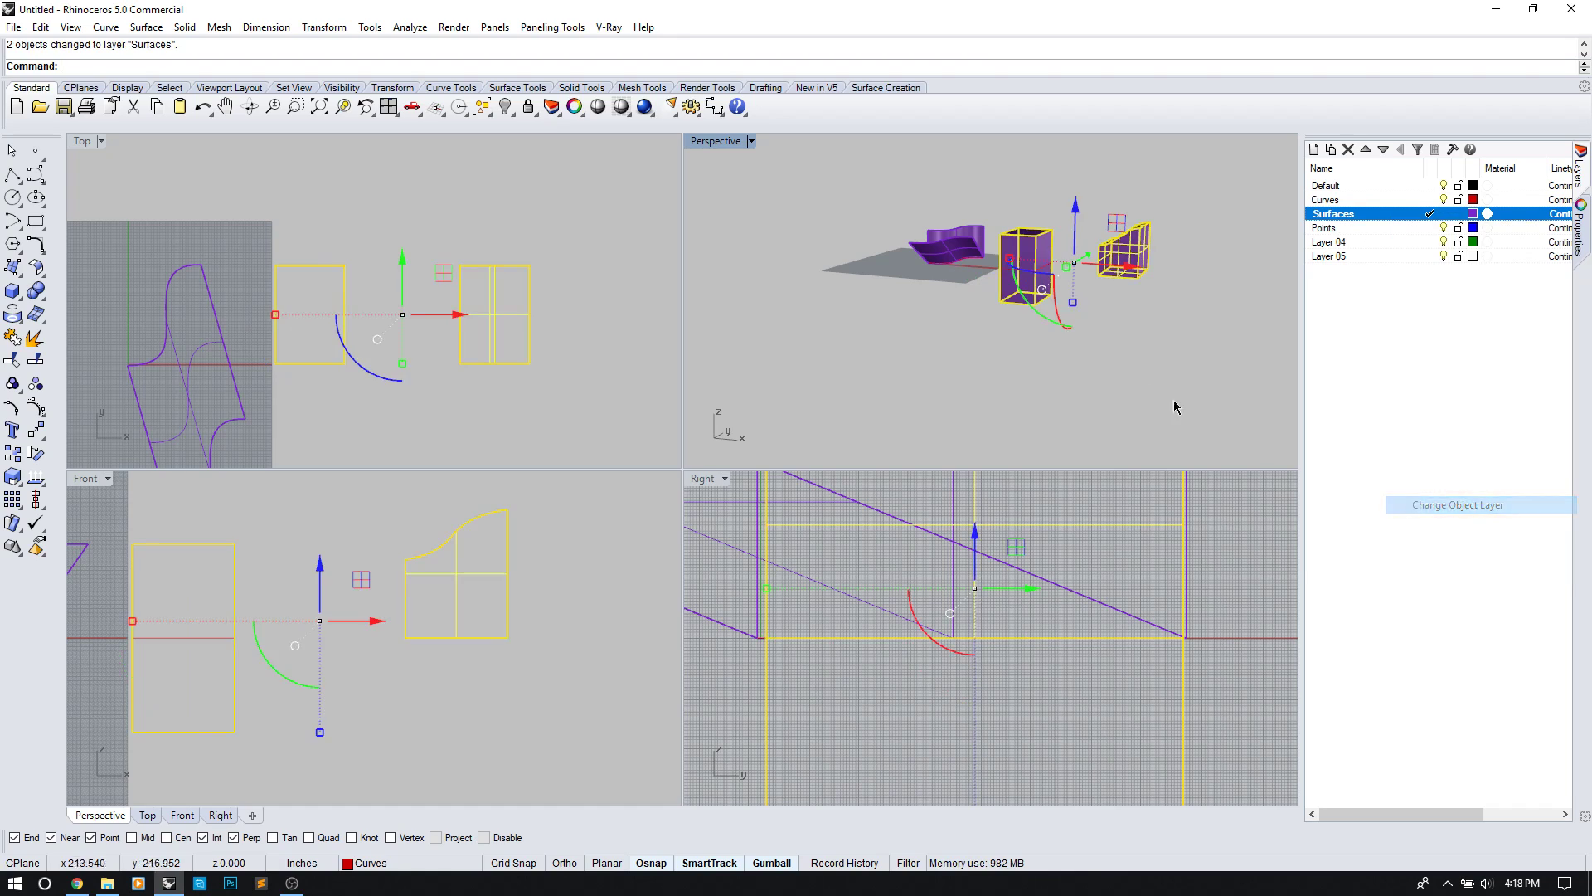
click(877, 345)
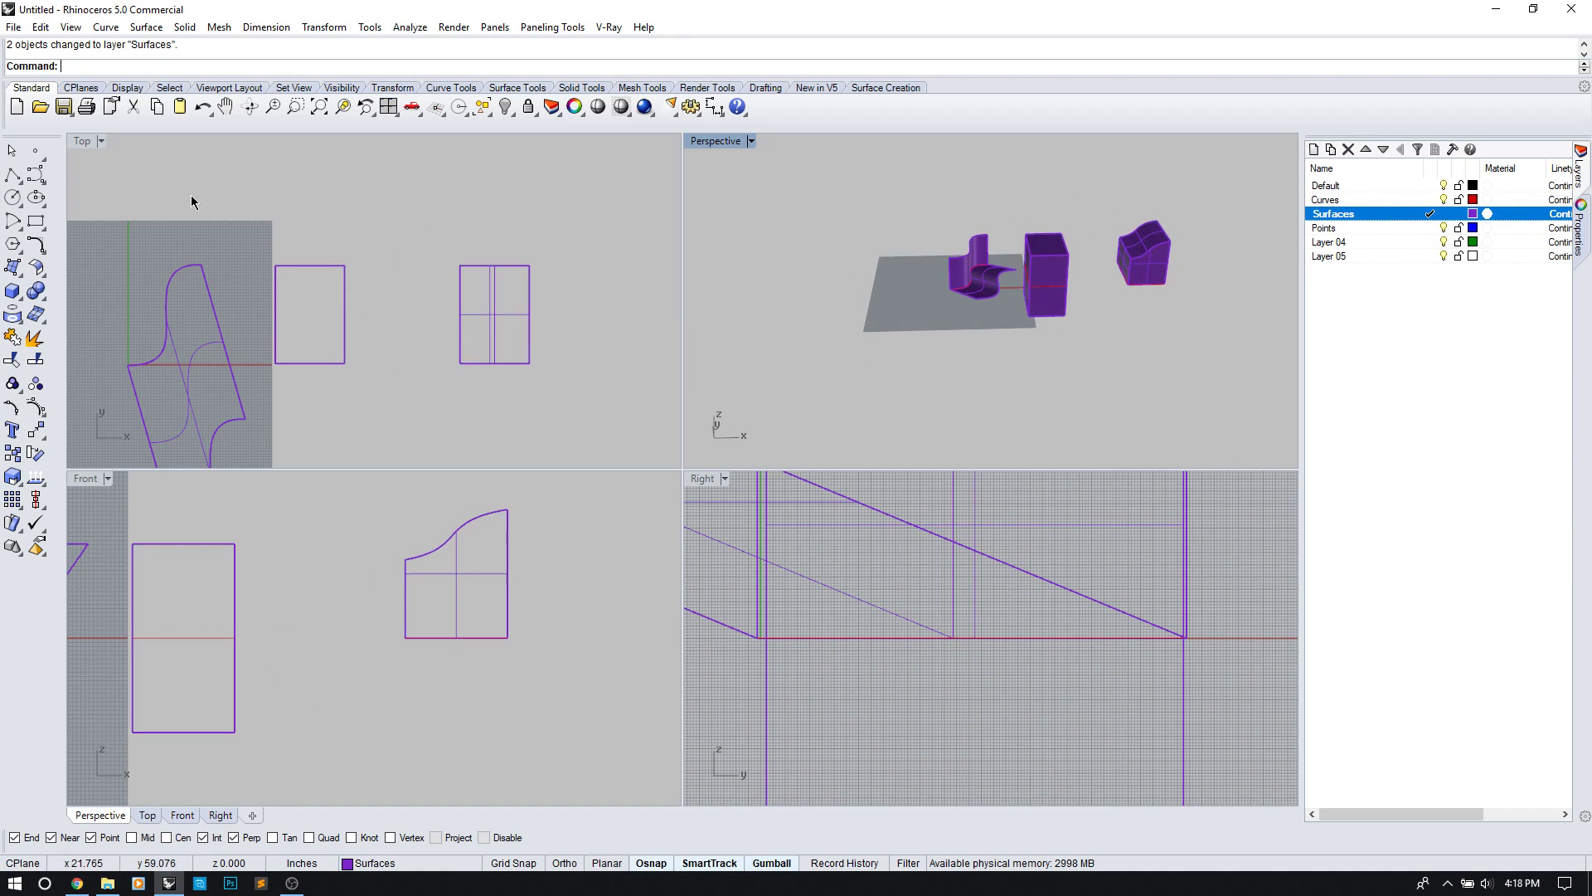
Step: Inspect the S-shaped extrusion, the tall box and the curved-top box in Perspective
scroll(985, 282, up, 5)
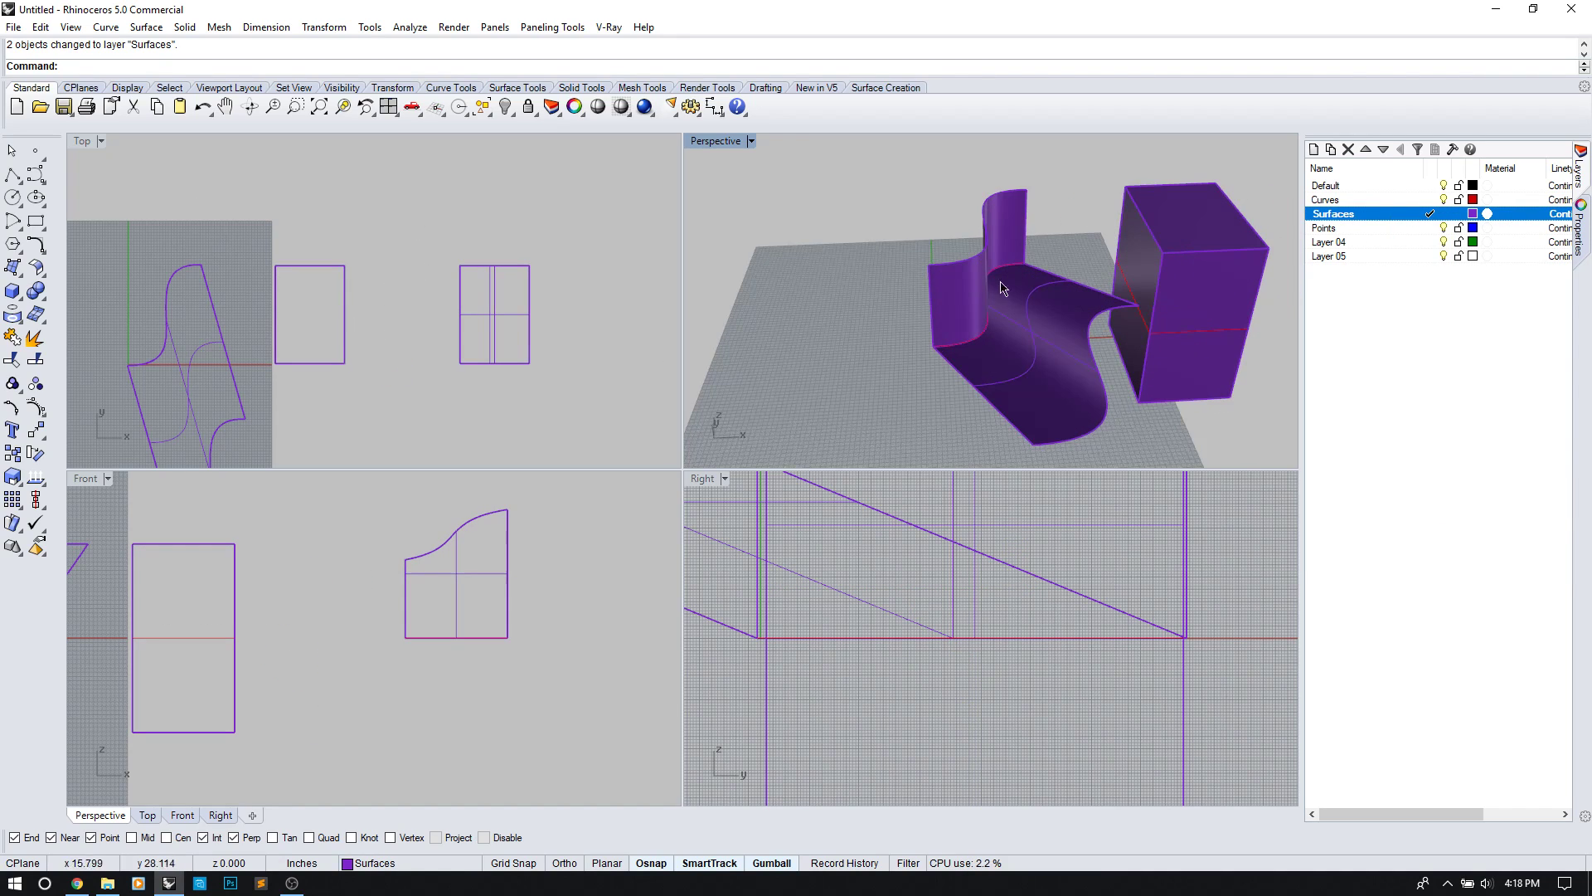
click(996, 308)
shift+right_drag(1079, 356, 858, 342)
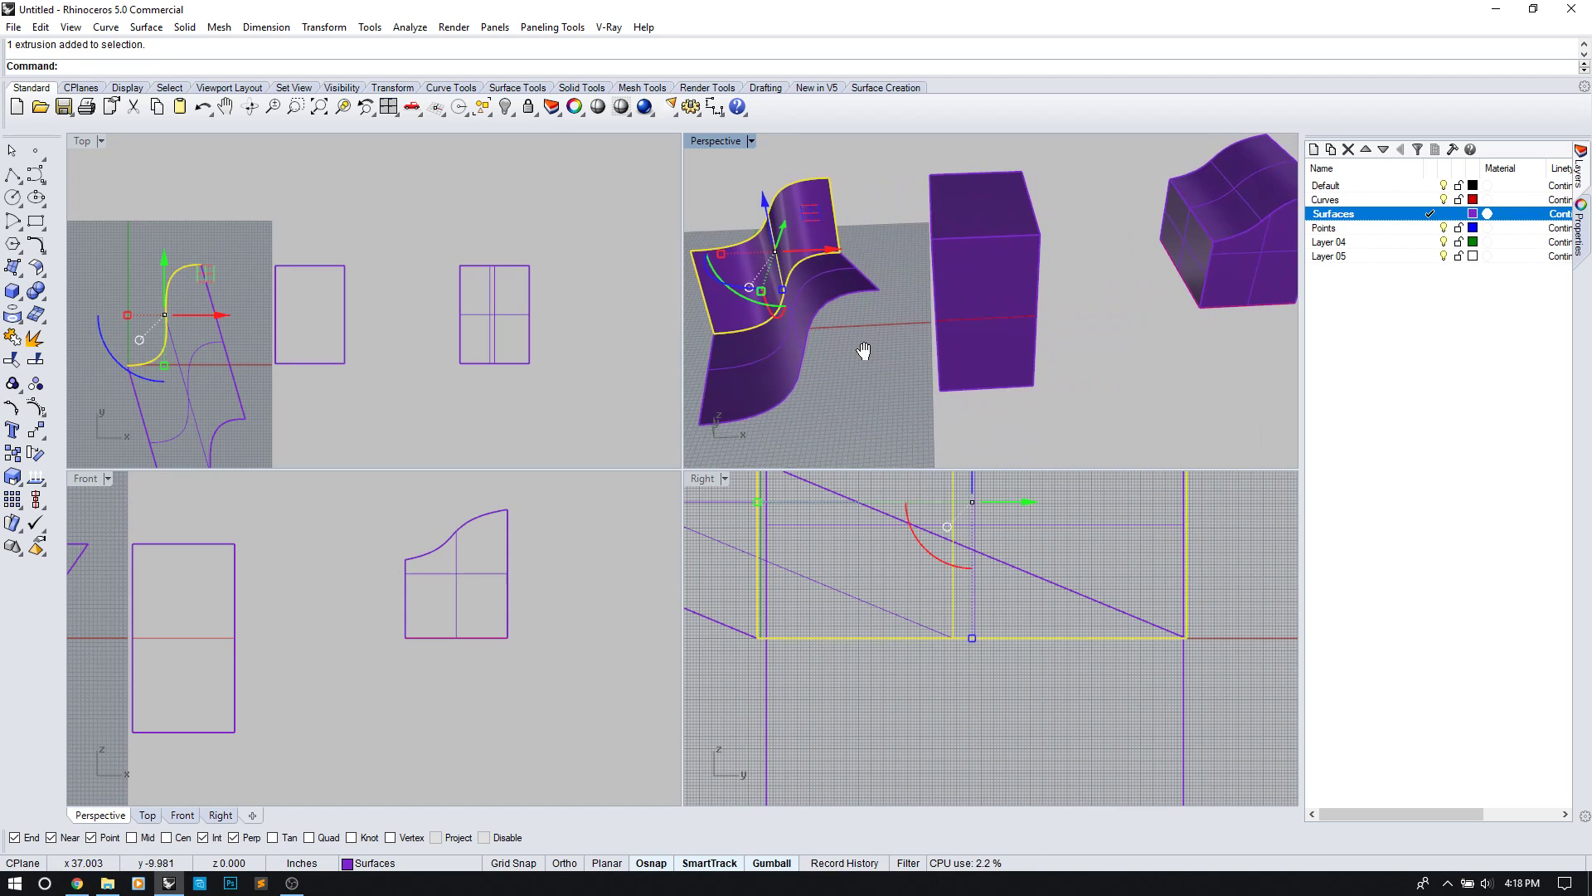
click(976, 381)
right_drag(1101, 359, 1066, 399)
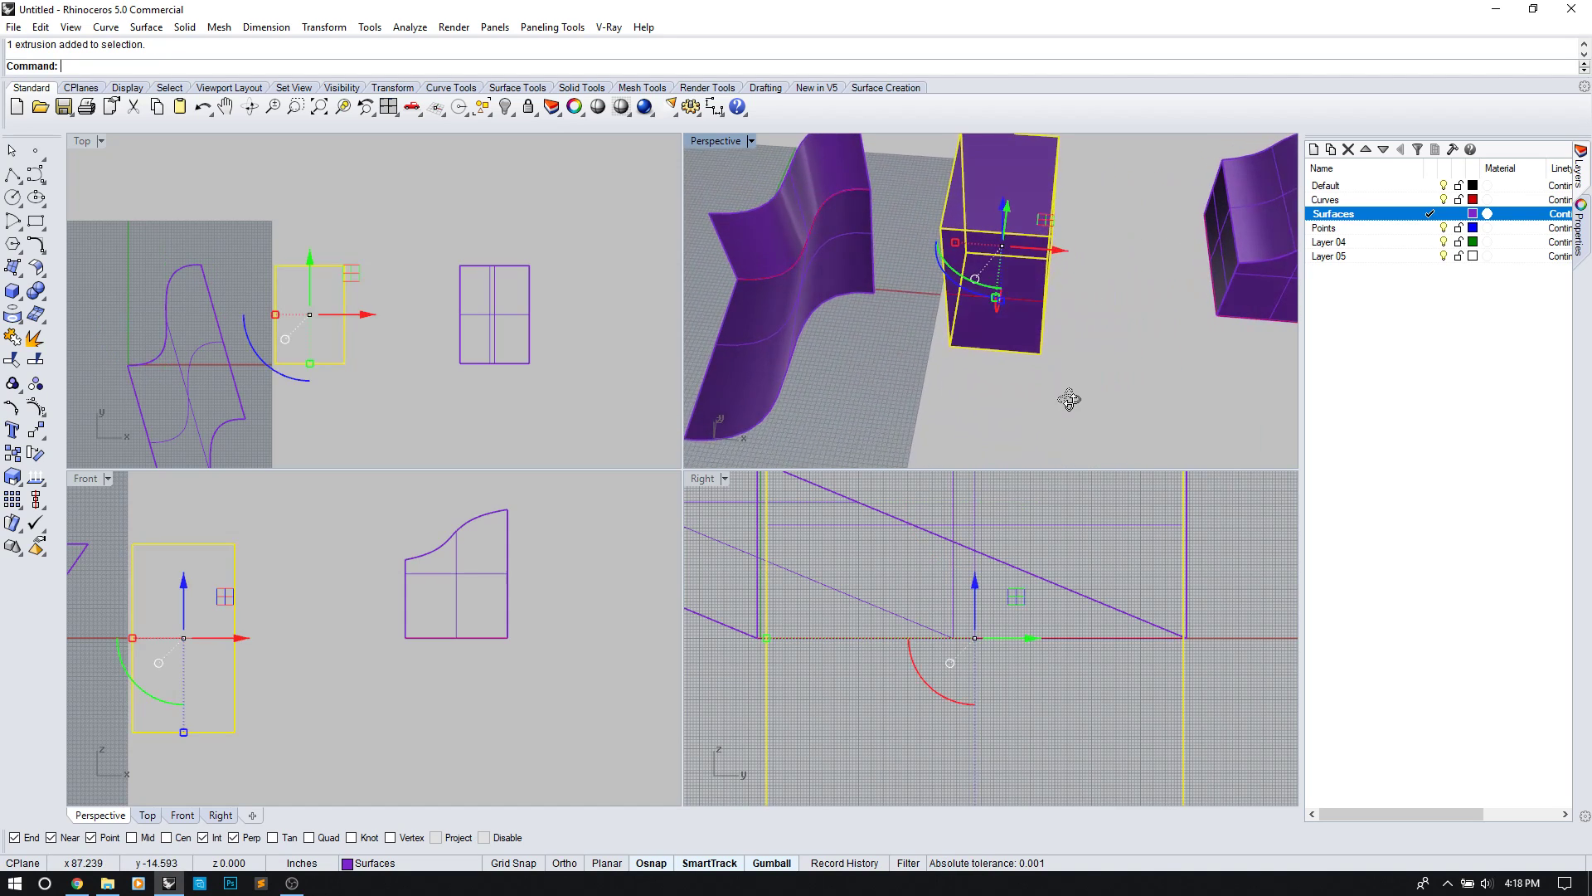
right_drag(1084, 298, 970, 347)
key(Escape)
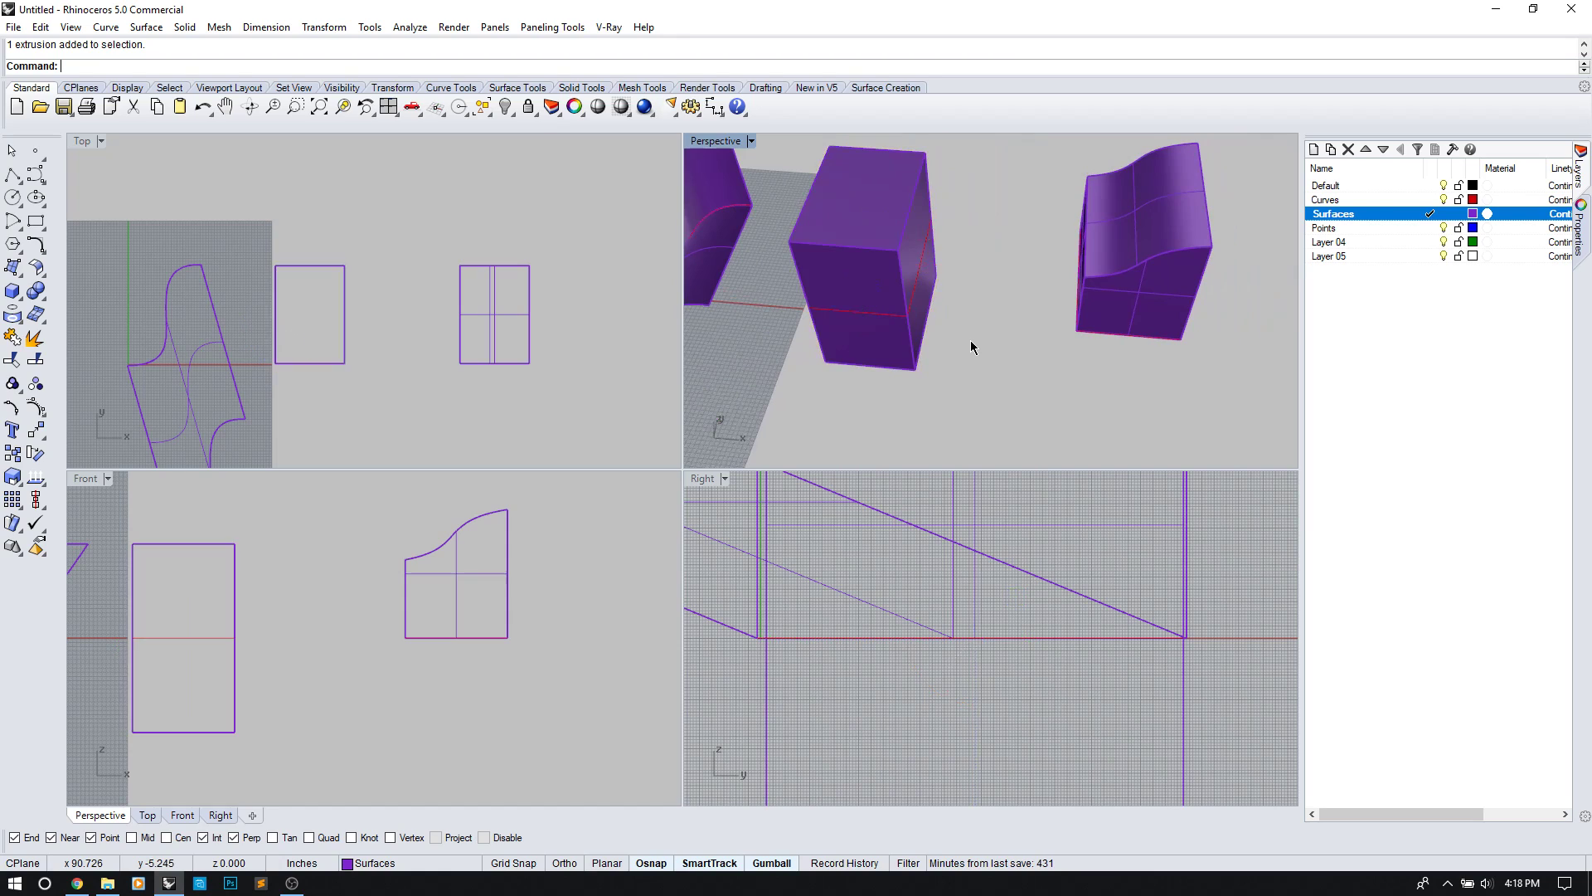
click(1125, 301)
right_drag(1111, 315, 1064, 334)
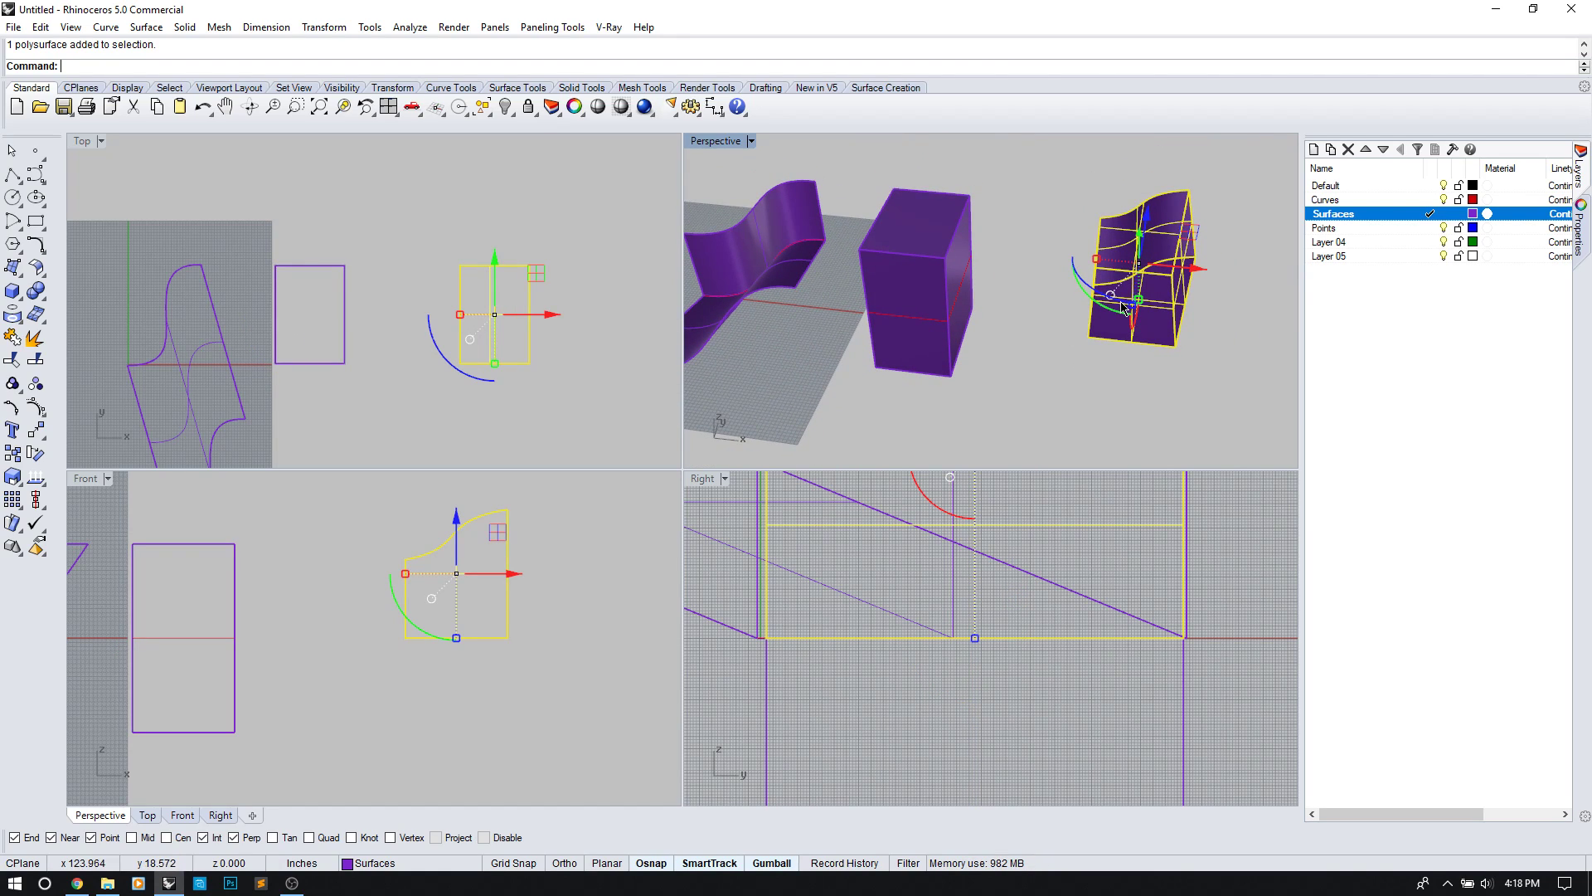
key(Escape)
Step: Window-select all seven objects and delete them, leaving the model empty
right_drag(1020, 392, 1038, 357)
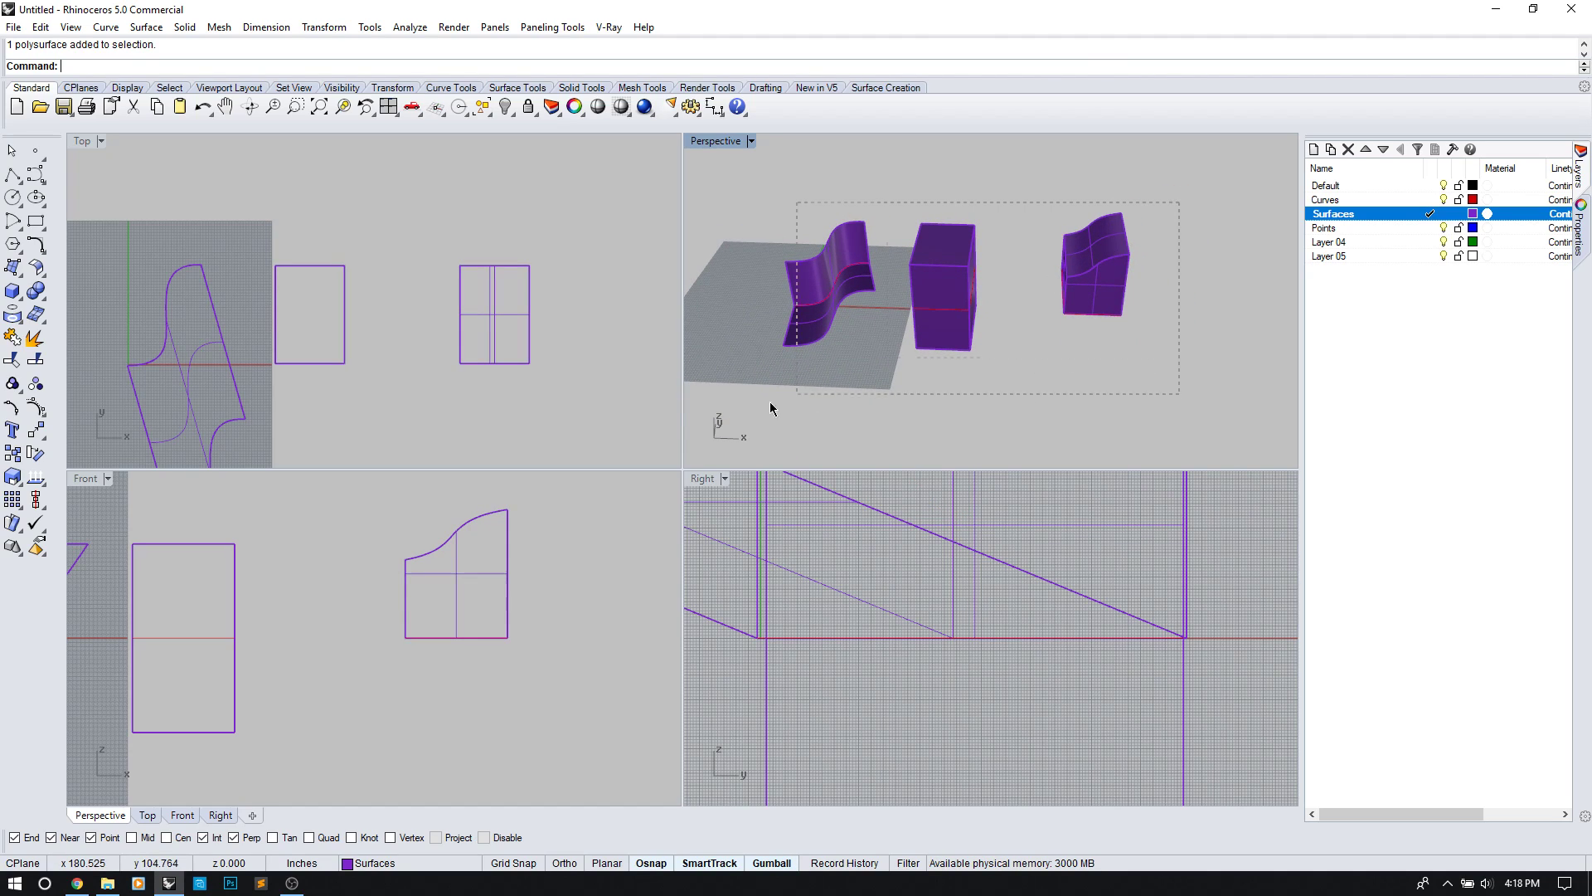
drag(786, 406, 763, 394)
key(Delete)
right_drag(301, 277, 381, 331)
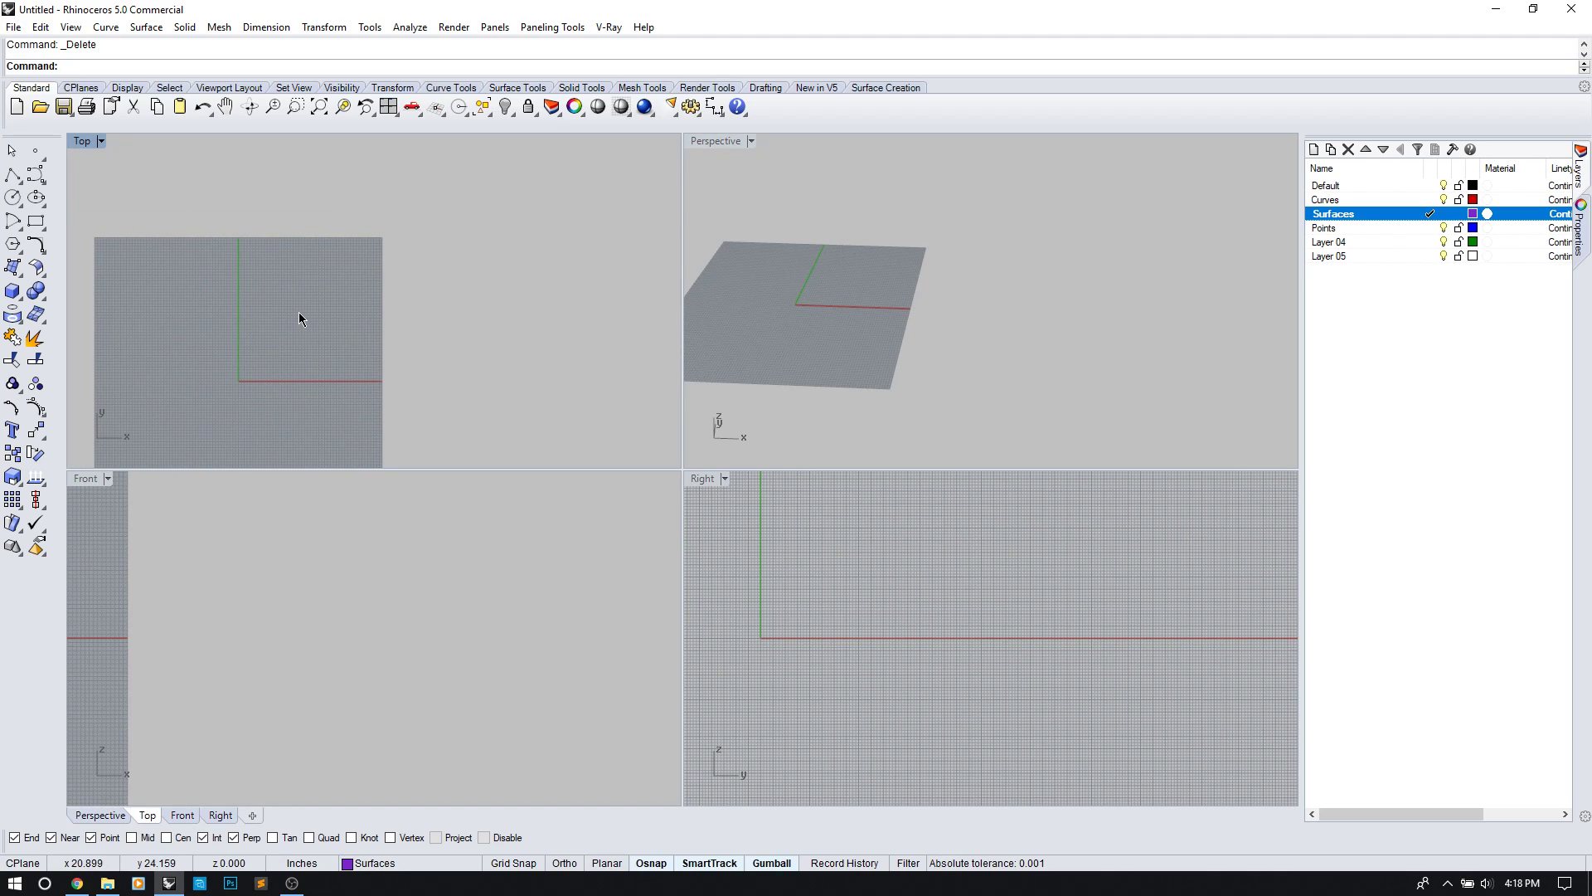
Step: Draw a small closed four-corner polyline quad starting and ending at the origin in Top view
text(Curve)
key(Return)
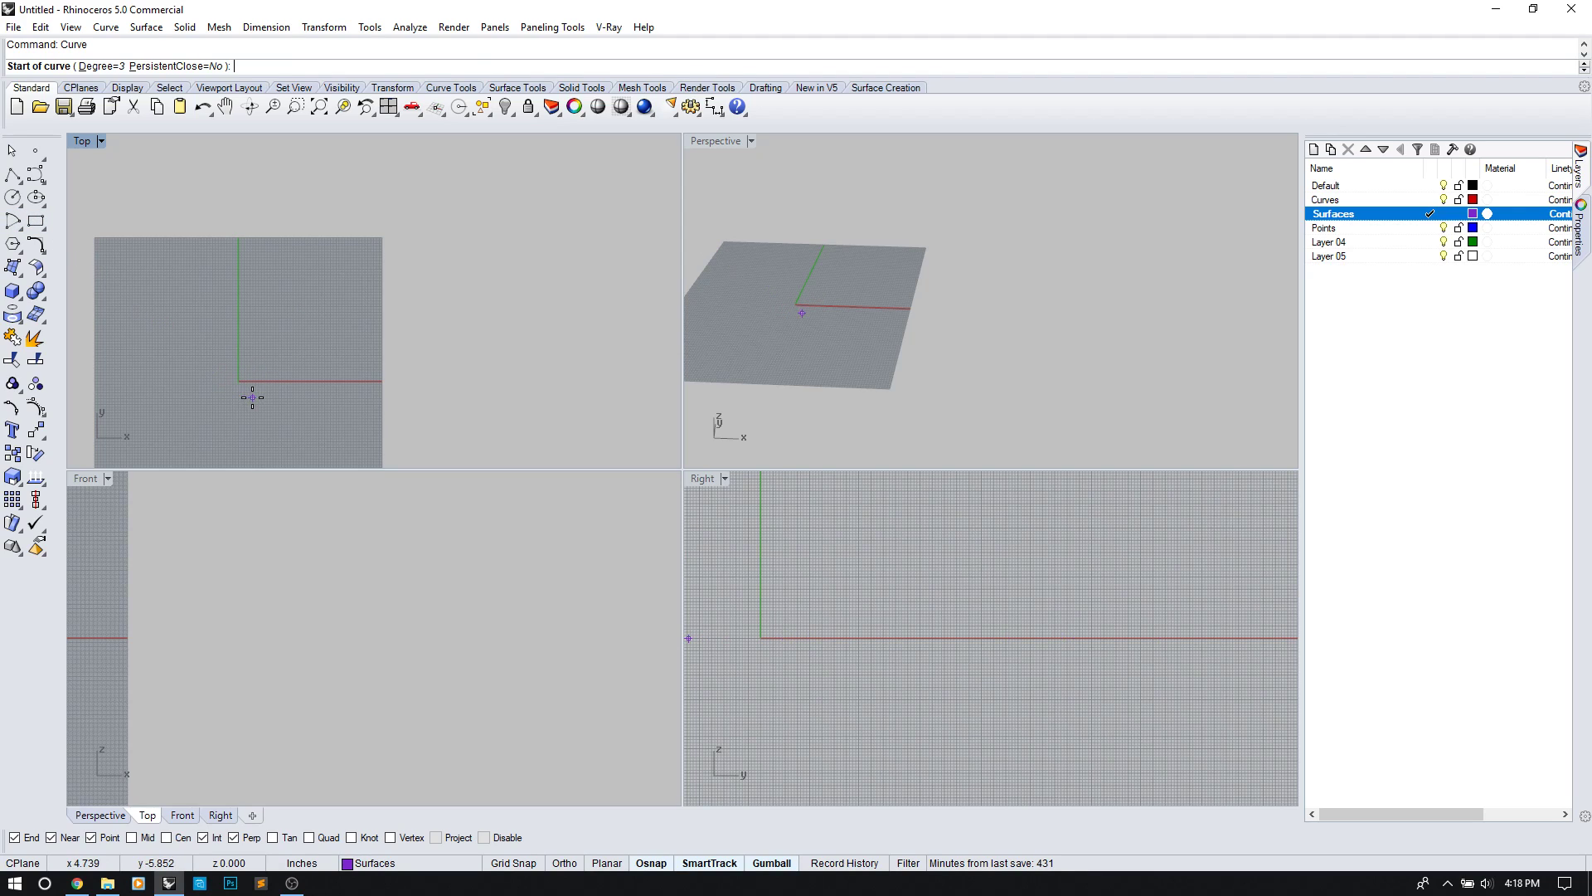
click(44, 180)
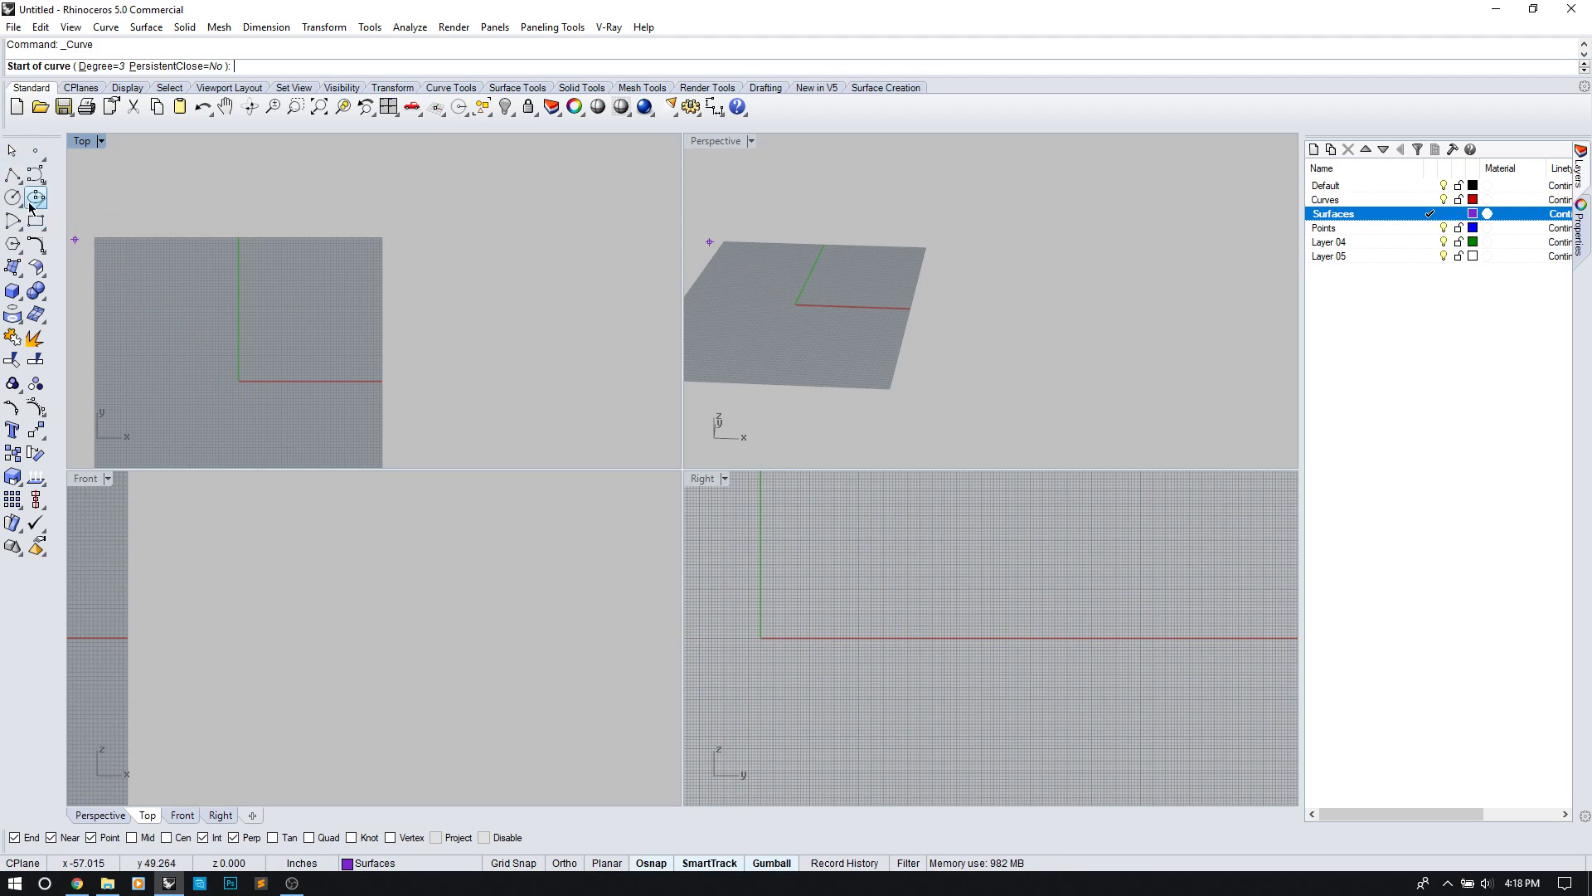
click(12, 175)
click(243, 381)
click(259, 339)
click(197, 325)
click(202, 369)
click(243, 380)
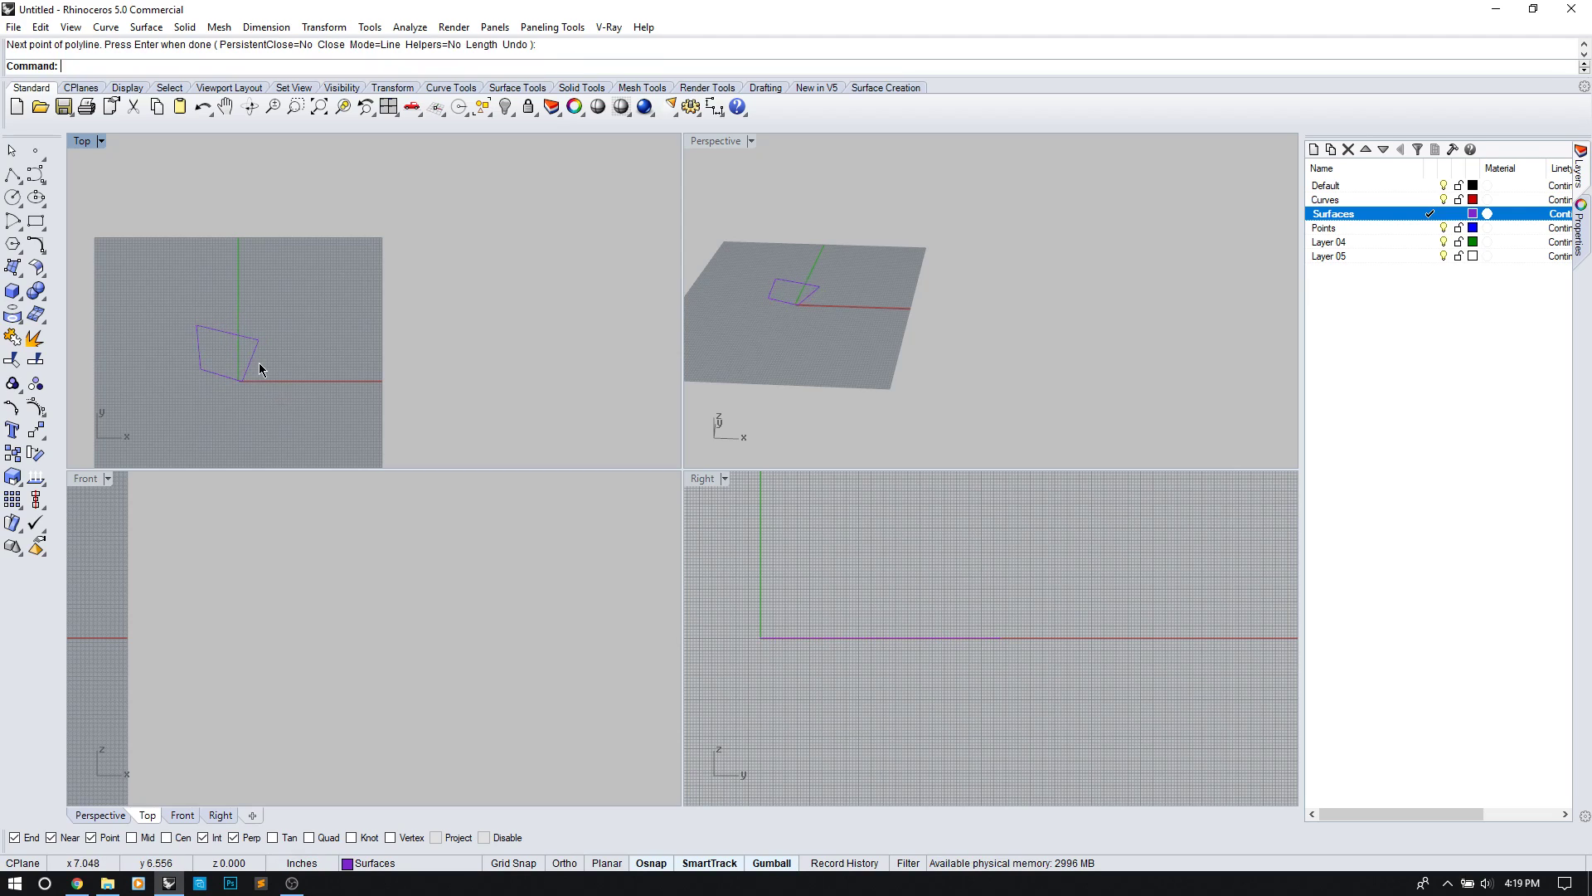
text(Ar)
key(Return)
key(Return)
key(Return)
Step: Array the quad 10 by 10, with spacing set by the picked cell corners
click(214, 373)
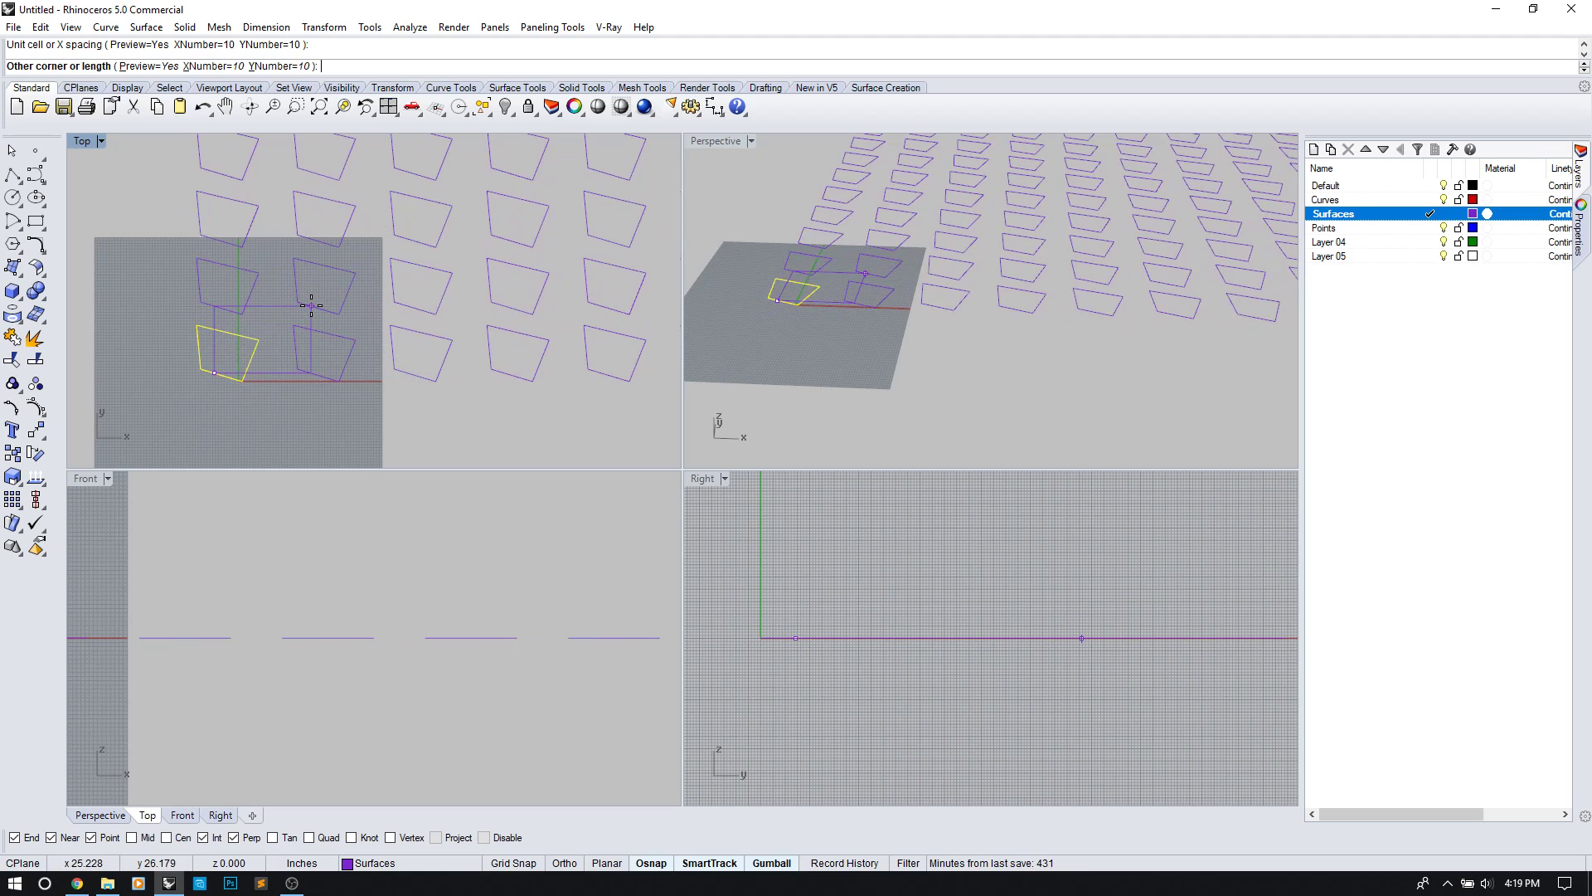
click(311, 305)
key(Return)
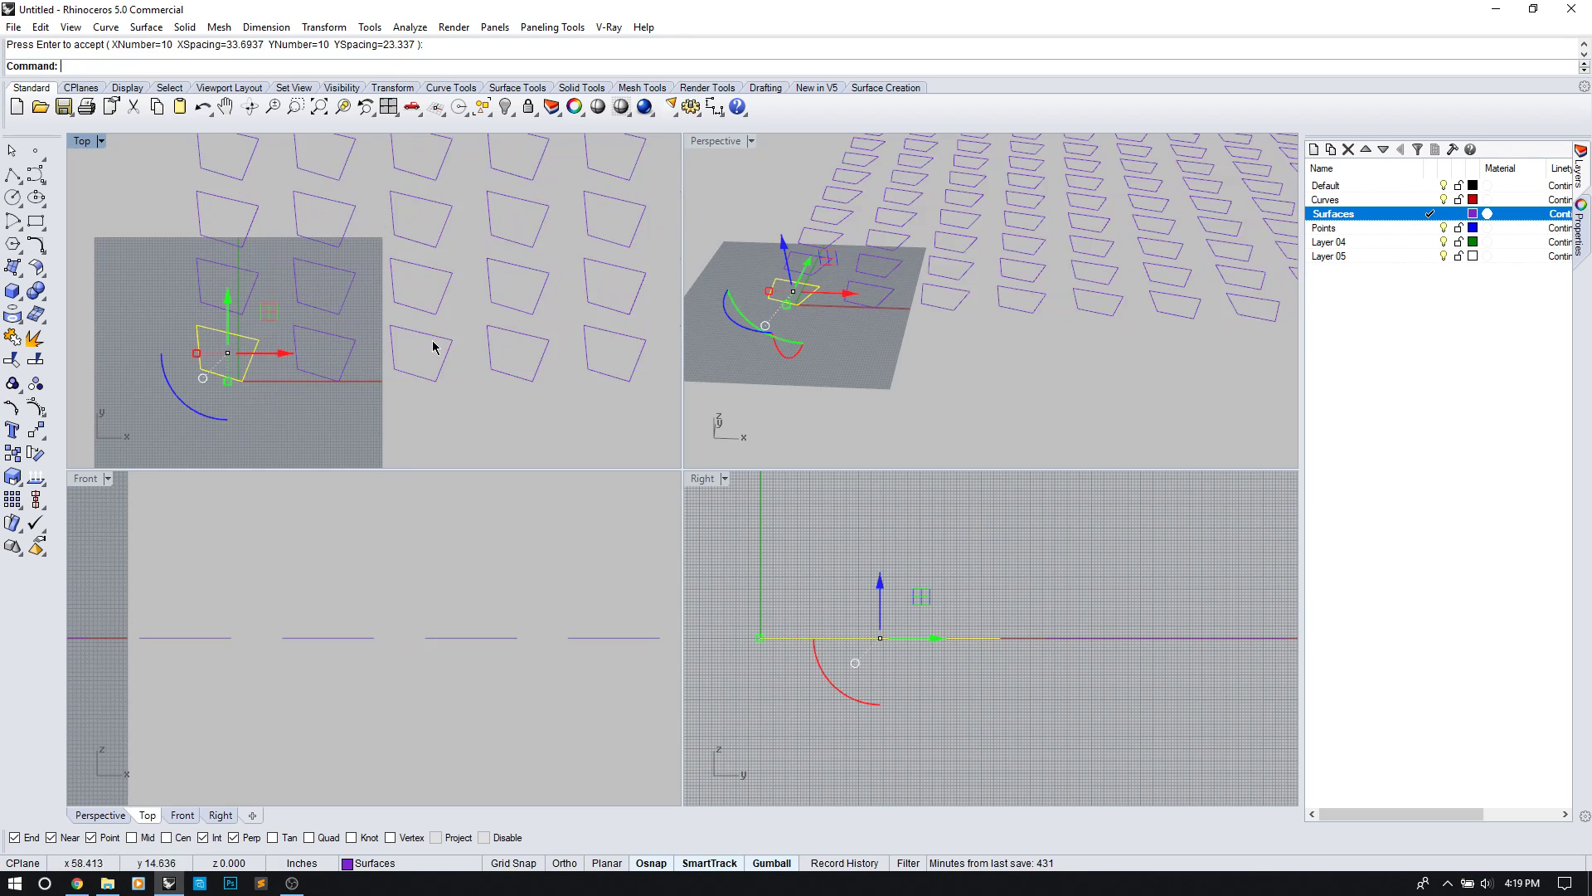
Step: Frame the grid in the viewports and window-select all 100 quad curves
scroll(531, 294, down, 5)
right_drag(519, 288, 360, 360)
scroll(423, 586, down, 16)
right_drag(429, 527, 338, 642)
mouse_move(1014, 323)
right_down()
mouse_move(1017, 367)
mouse_move(994, 327)
right_up()
scroll(1019, 343, down, 7)
key(Escape)
drag(825, 192, 1141, 365)
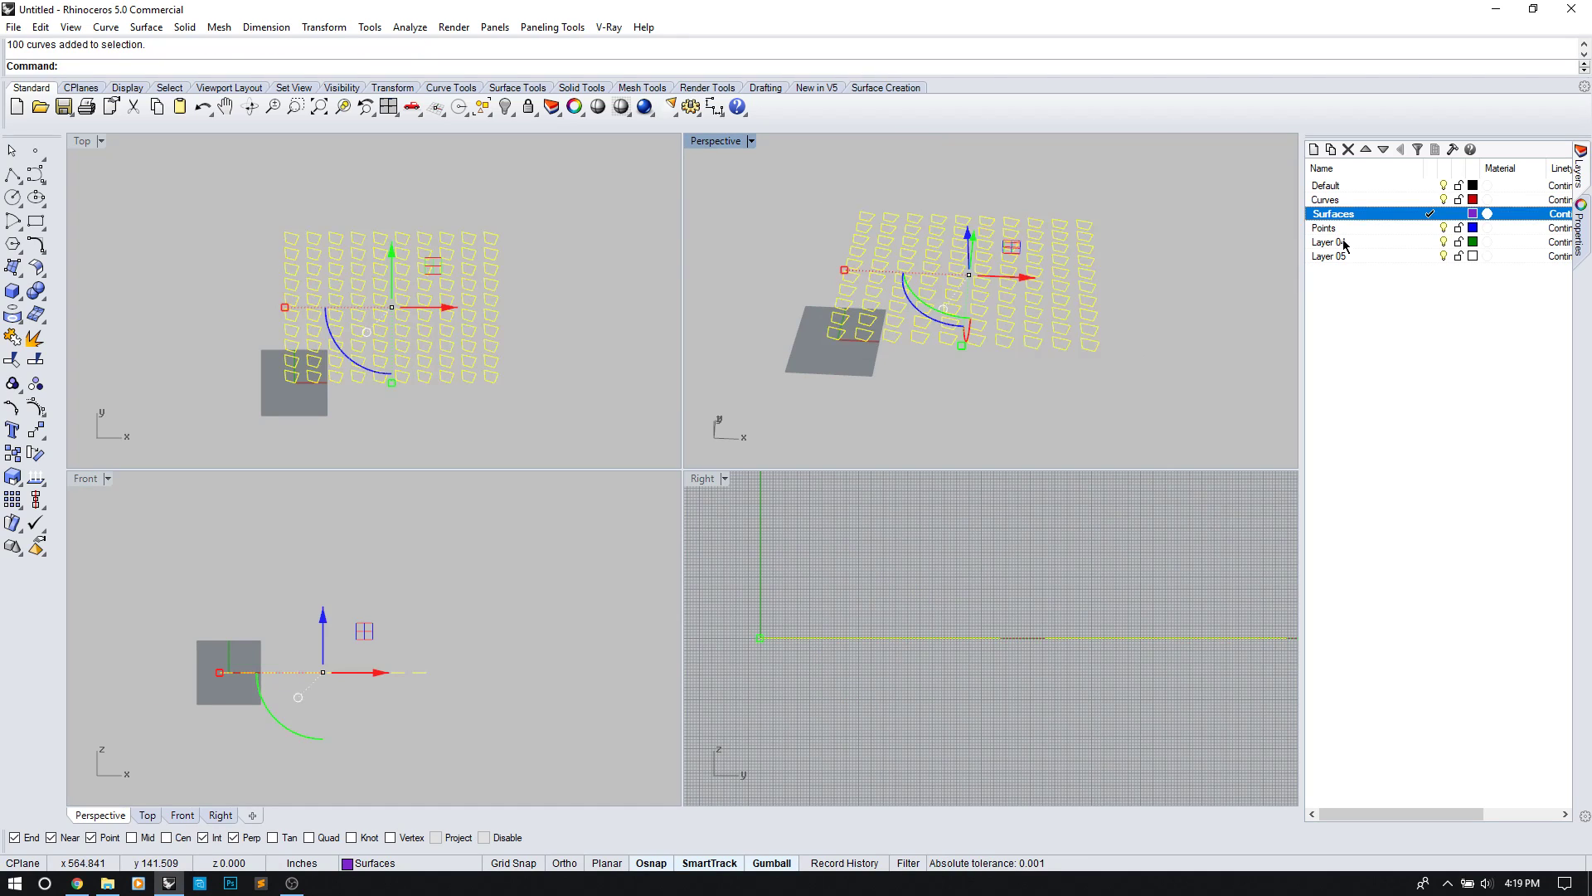
Step: Move the 100 quads onto the Curves layer, keep Surfaces current, and cancel the extrusion
click(1428, 199)
right_click(1398, 202)
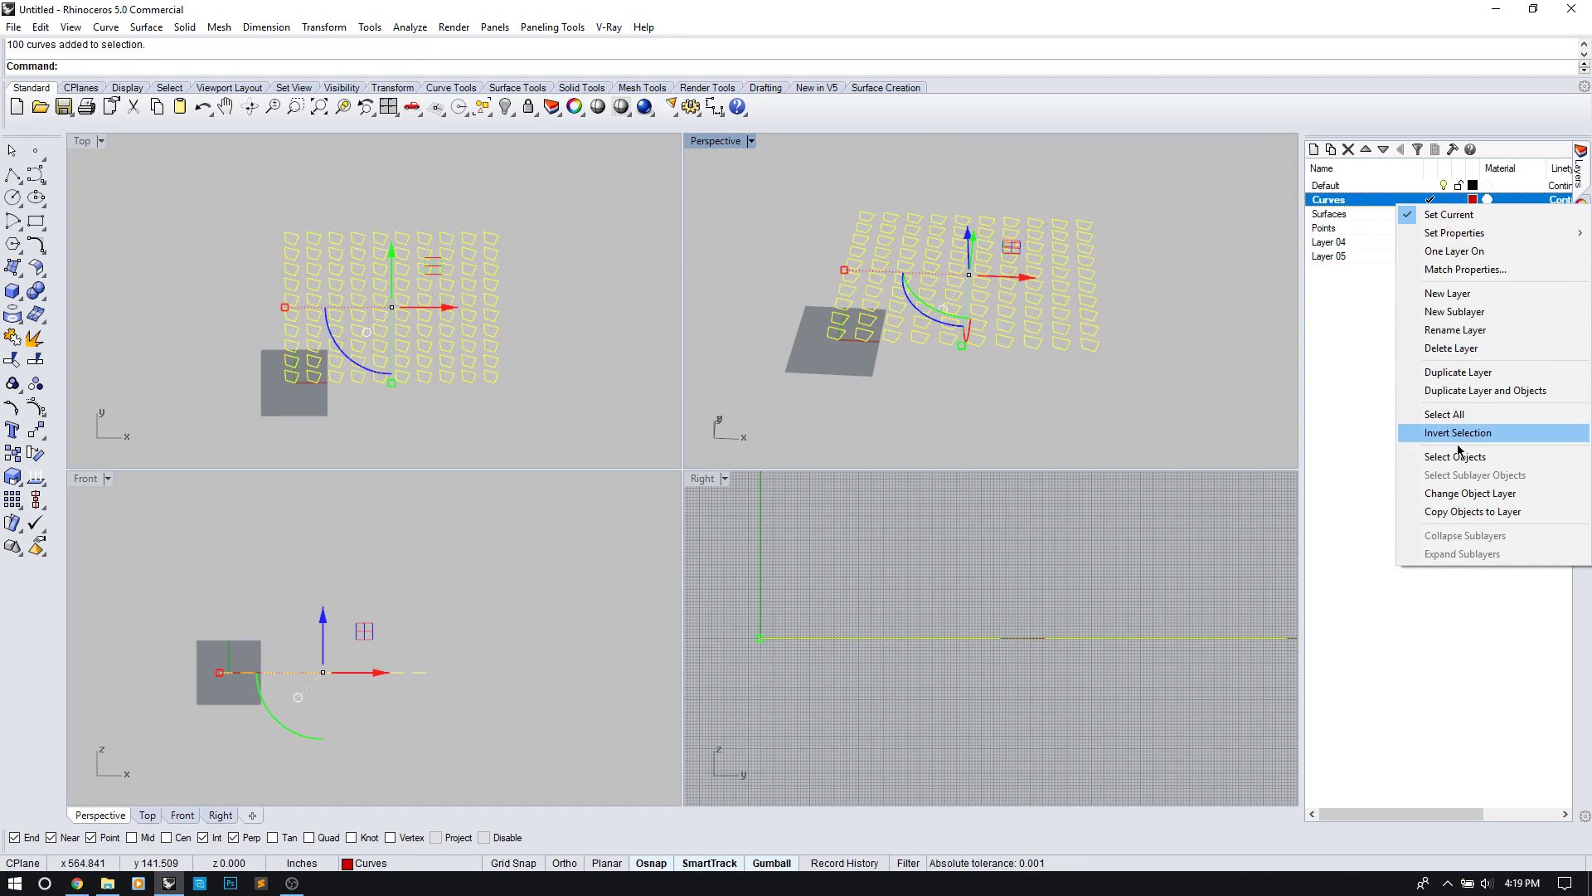
click(1448, 494)
click(1428, 214)
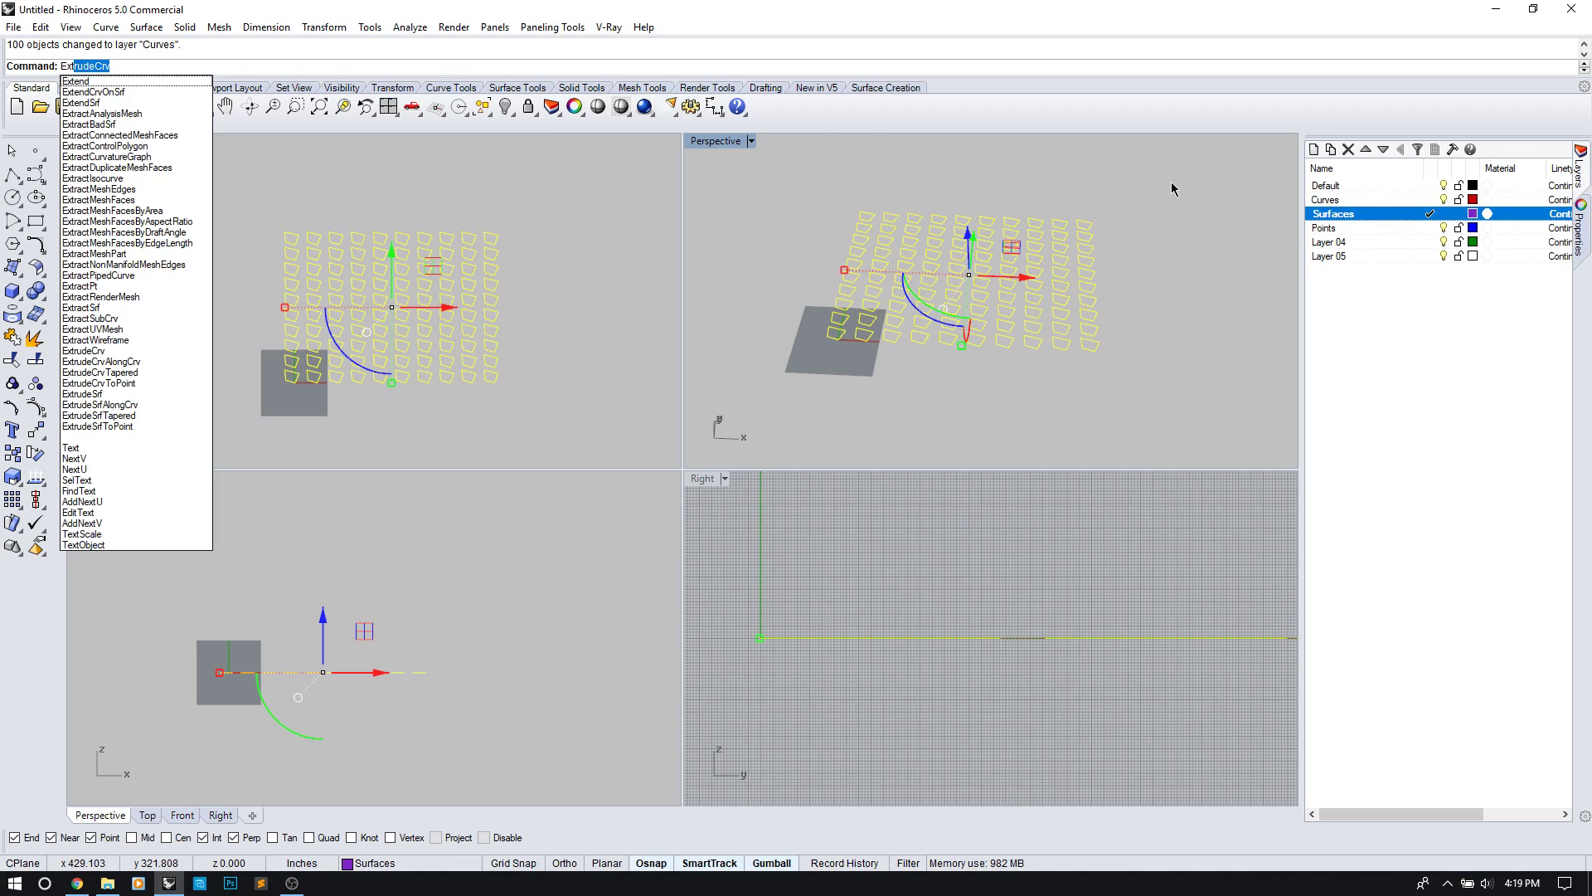
key(Return)
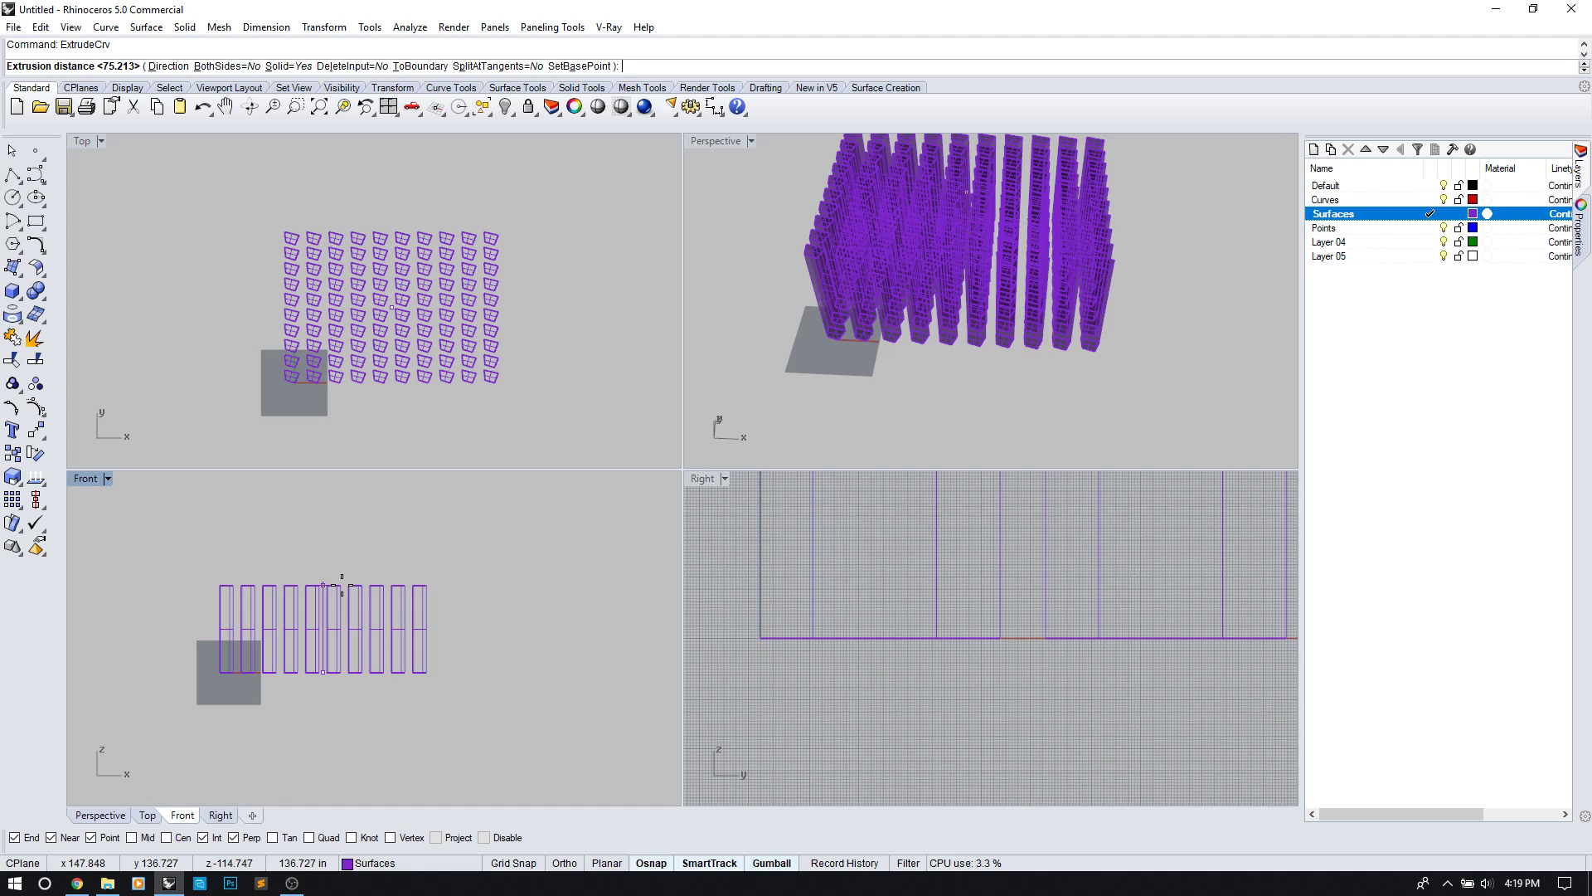
key(Escape)
key(Escape)
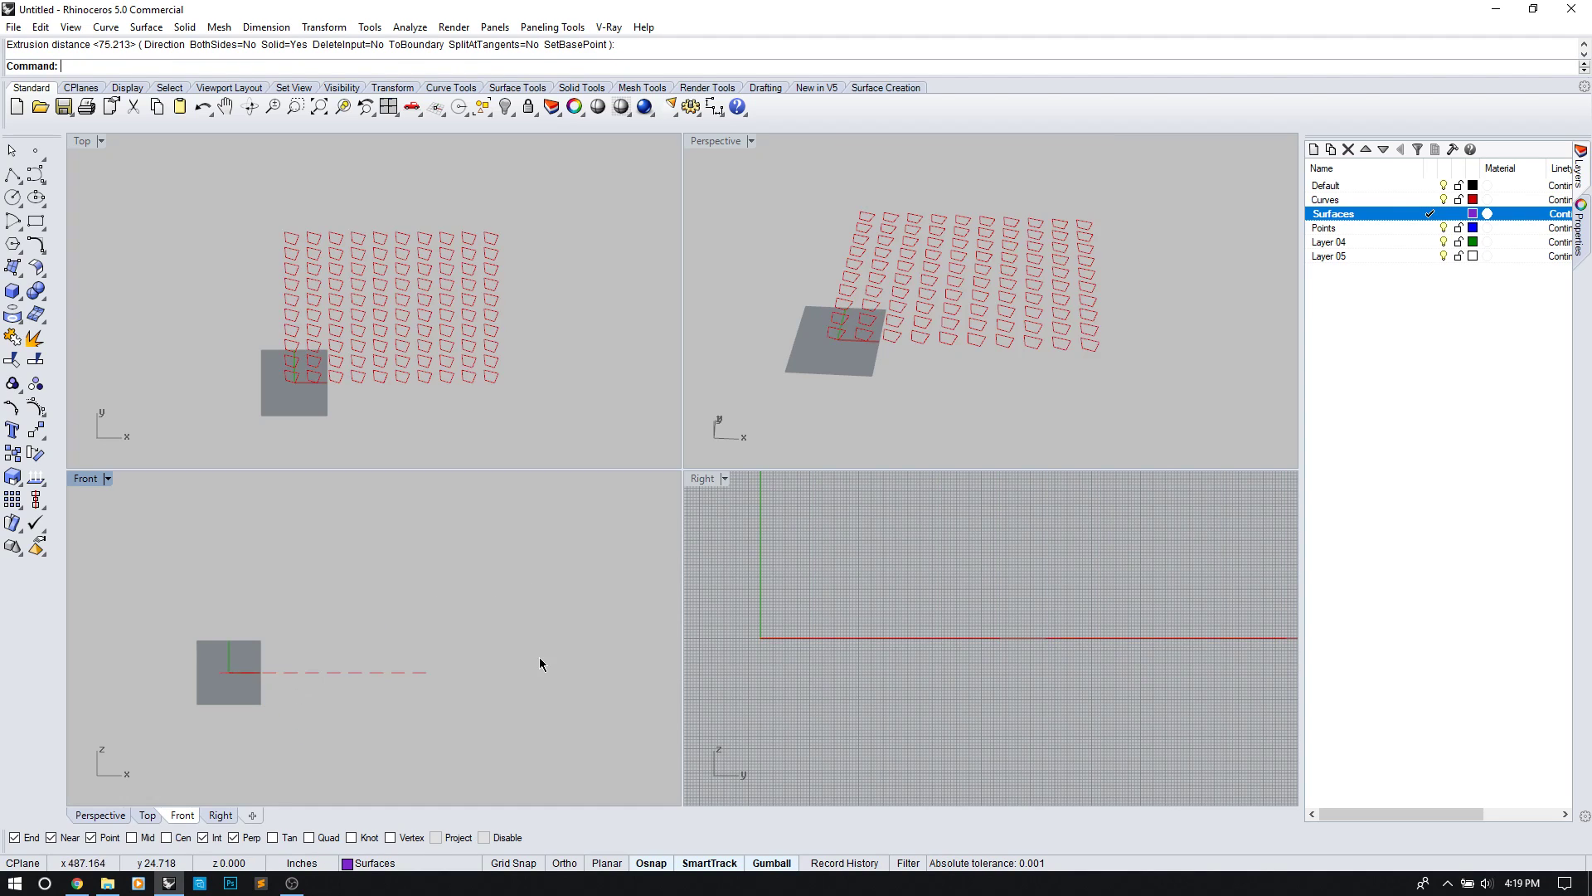
Step: Draw a five-point wavy control-point curve in the Front view
click(37, 176)
click(168, 660)
click(198, 652)
click(231, 598)
click(330, 593)
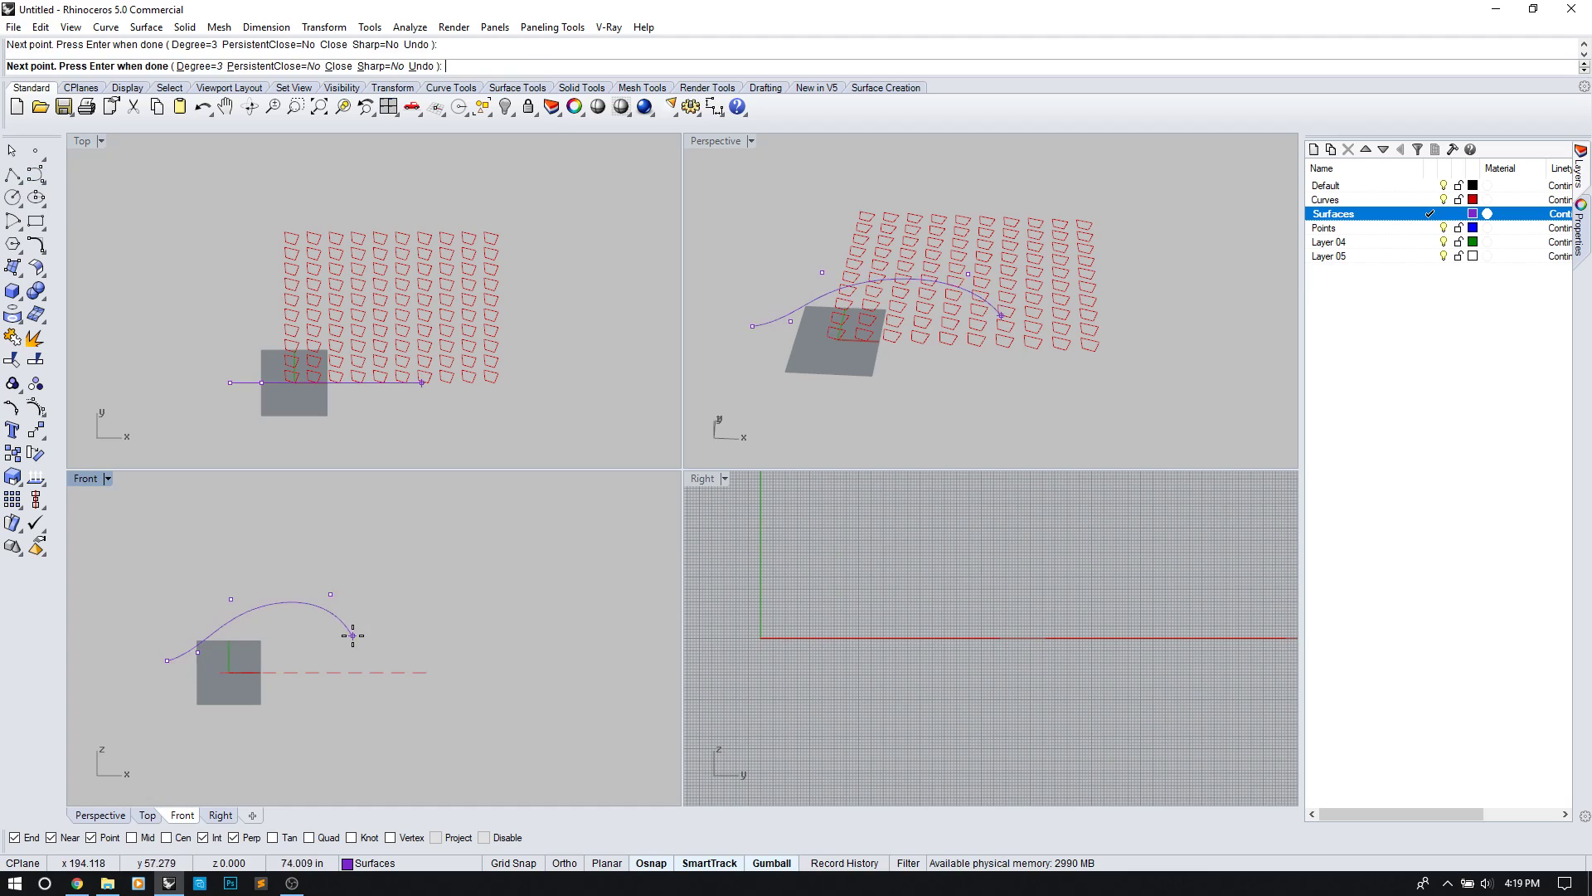
click(477, 659)
key(Return)
key(Return)
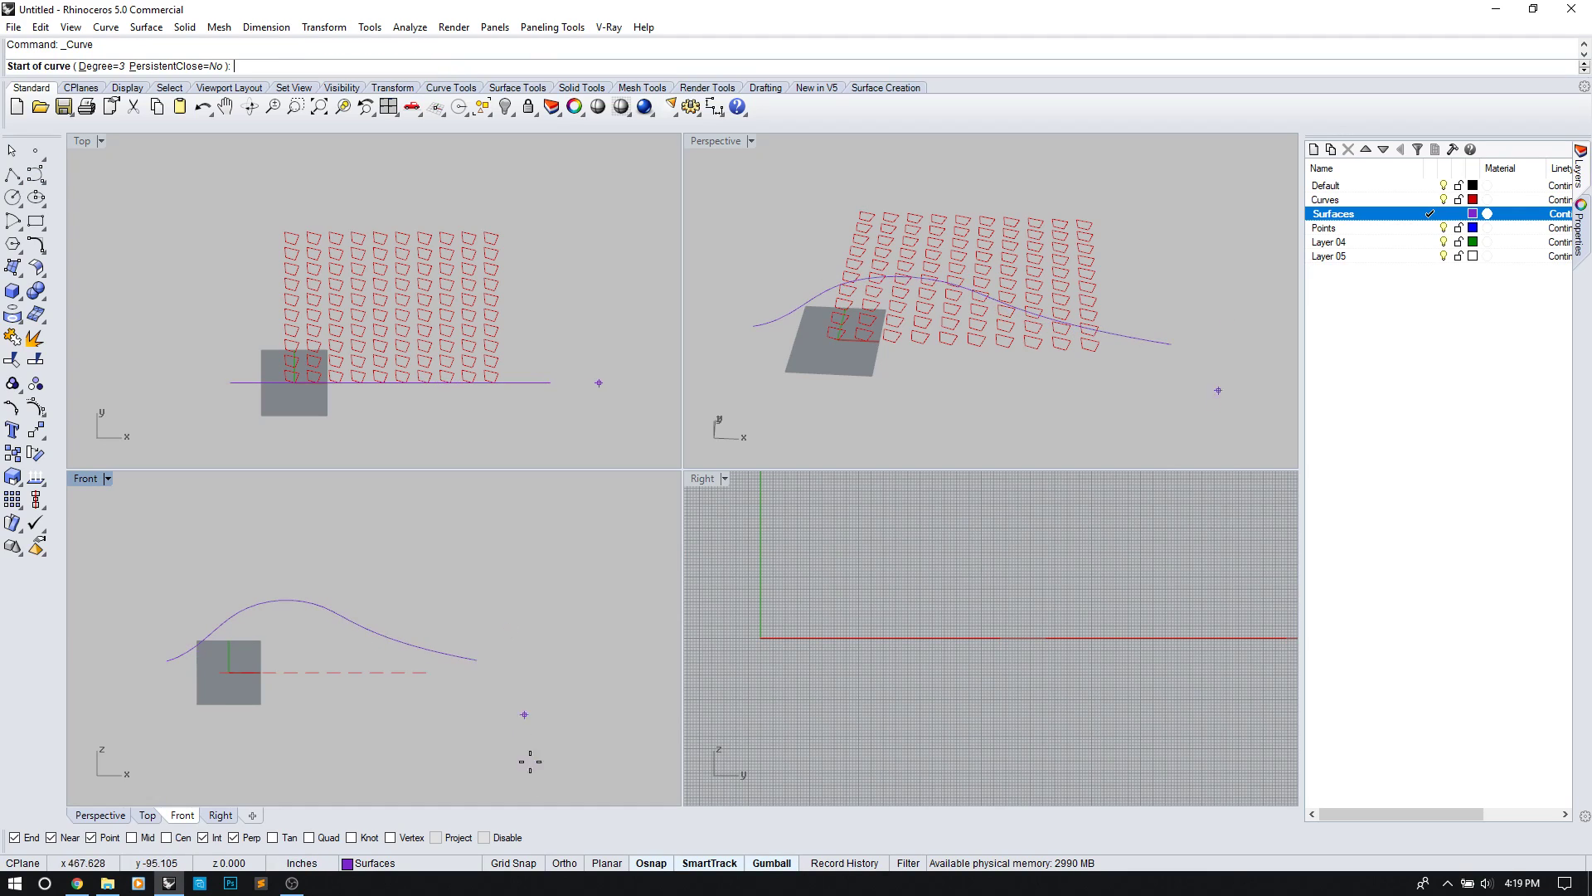
Step: Draw a second, differently wavy curve from the first curve's end back to its start
click(435, 838)
click(478, 660)
click(421, 619)
click(316, 619)
click(266, 627)
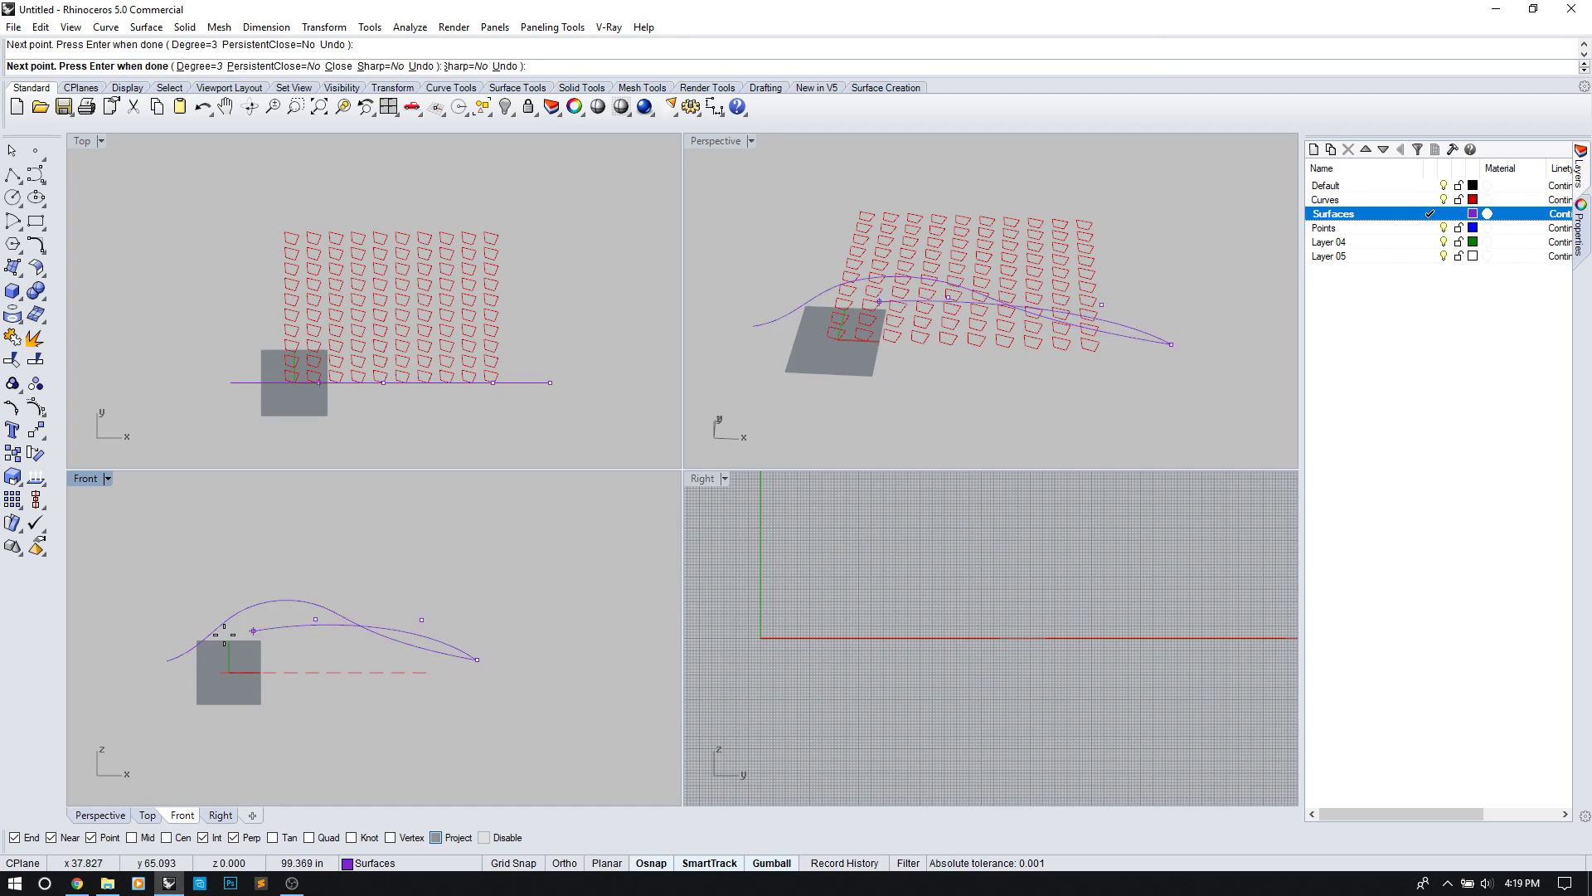
click(162, 666)
key(Return)
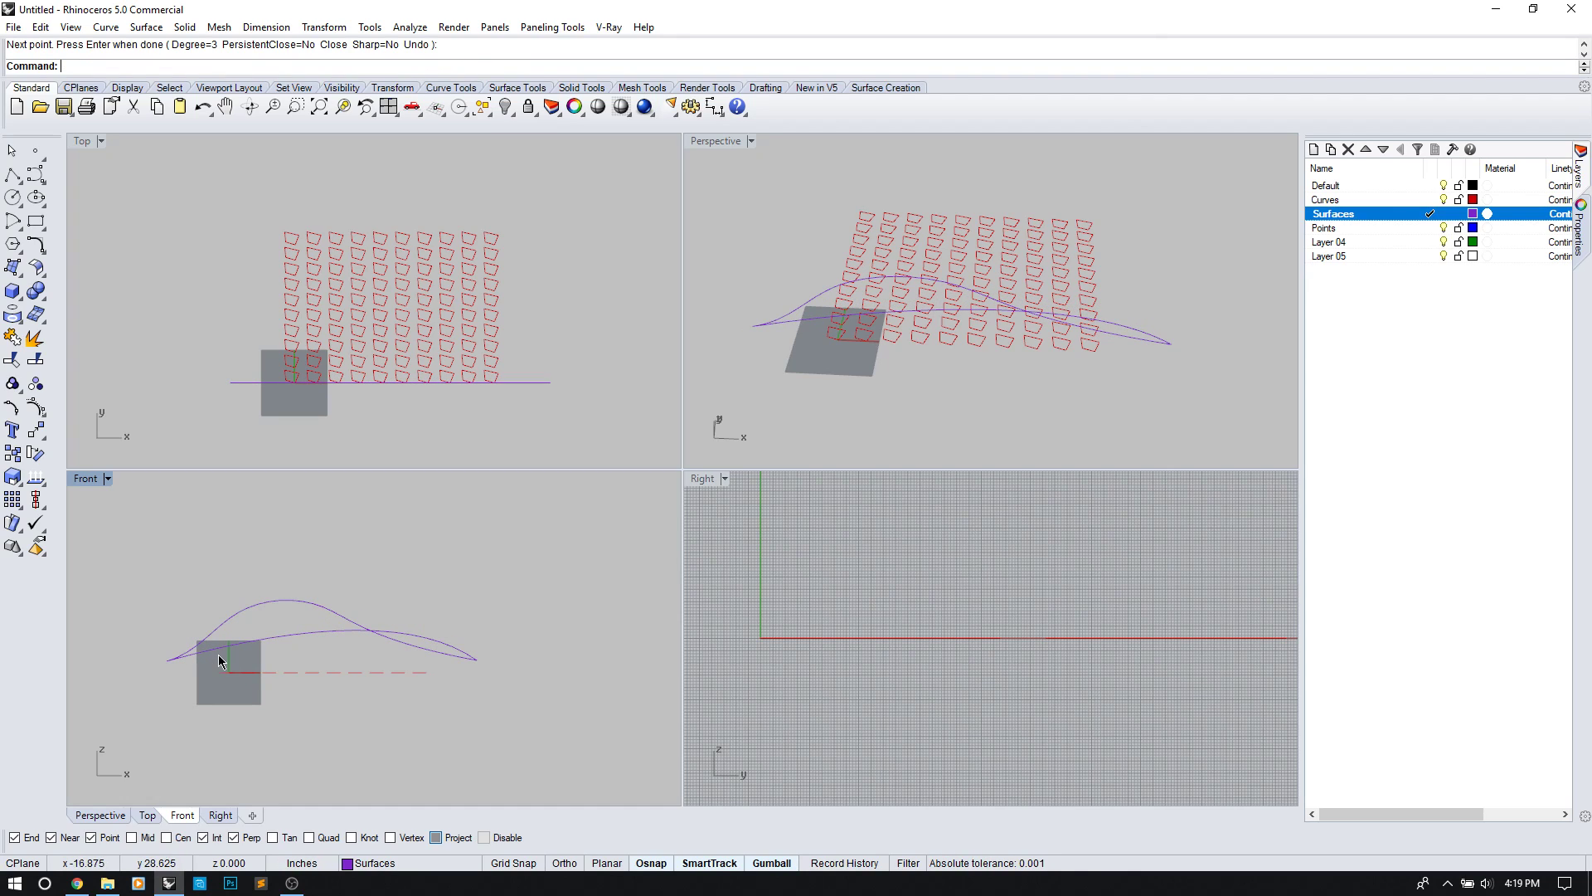
Step: Move the second curve across to the quad grid's far side with Ortho on
click(232, 657)
text(m)
key(Return)
click(228, 383)
key(F8)
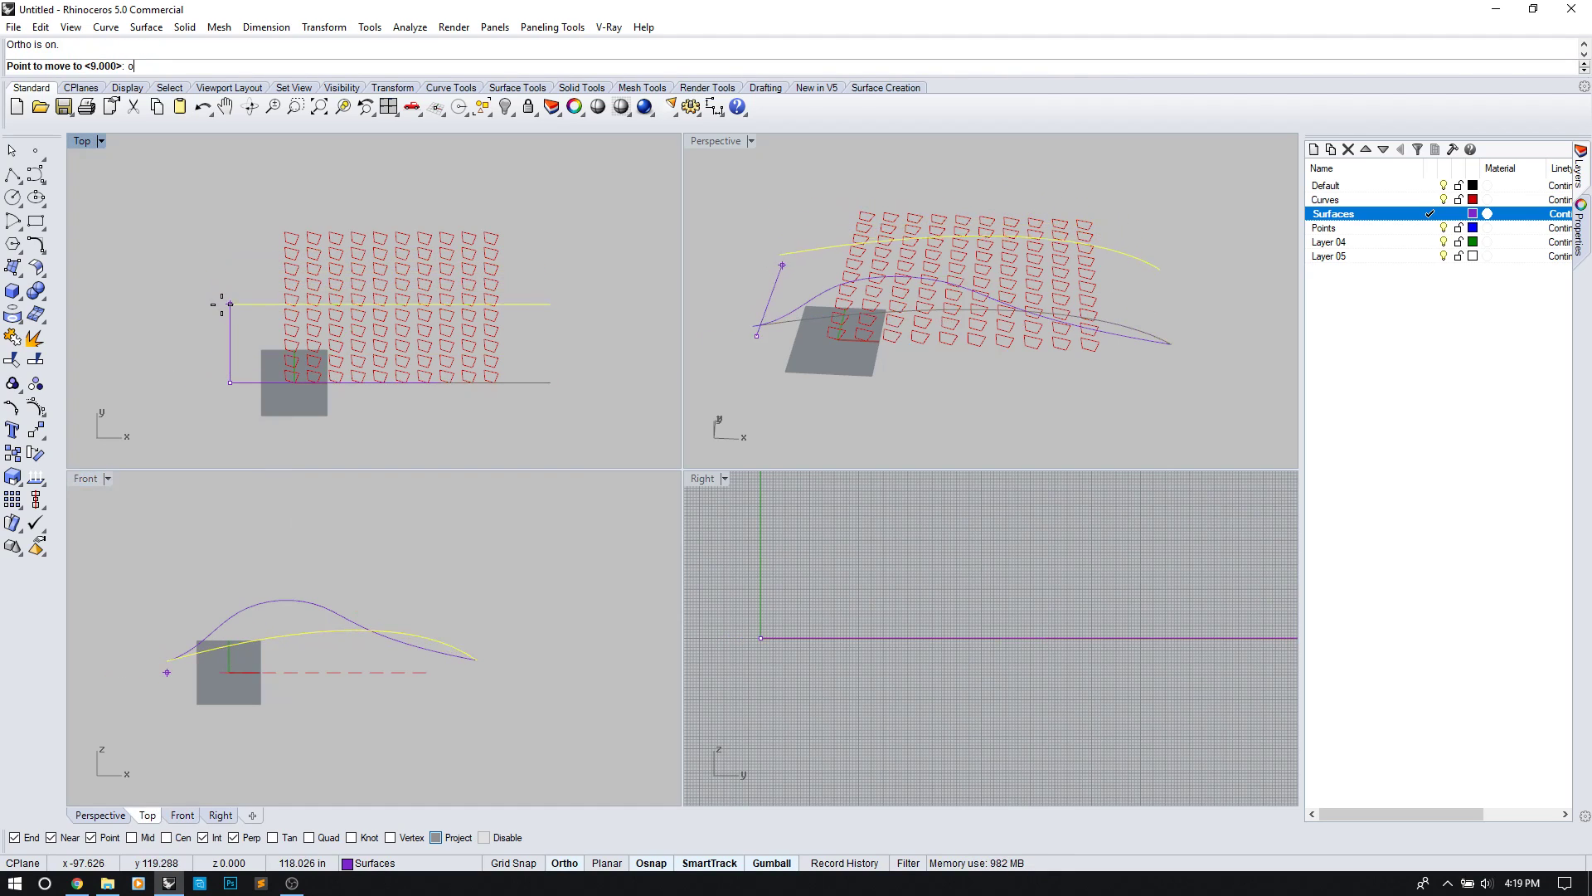
click(283, 231)
key(Return)
key(Escape)
click(185, 207)
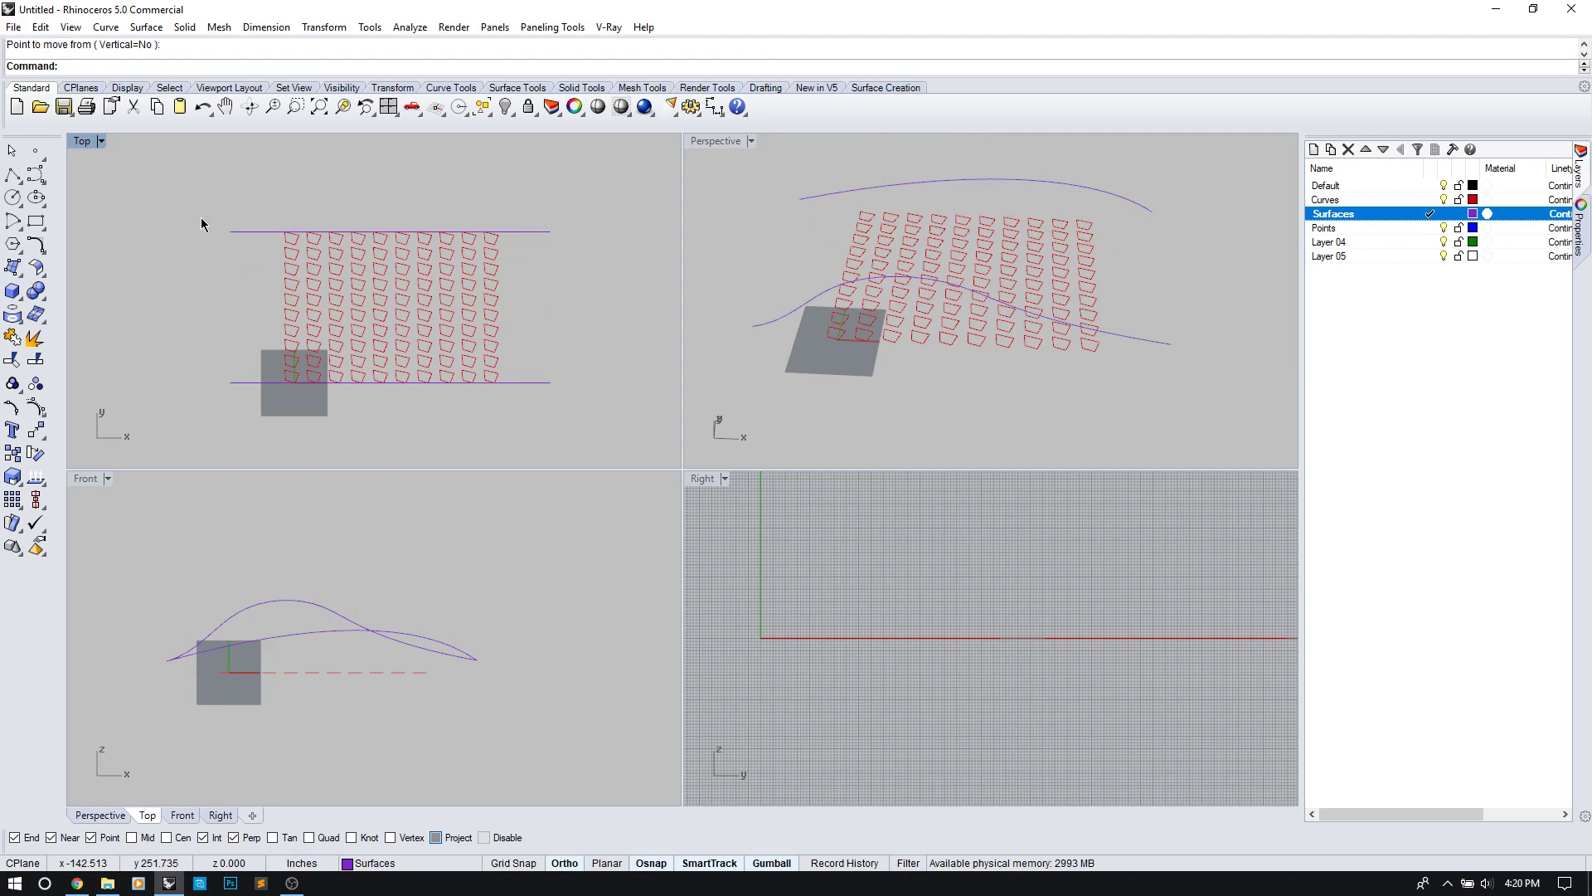
Step: Loft an unsimplified straight-section surface from the lower to the upper wavy curve
text(Loft)
key(Return)
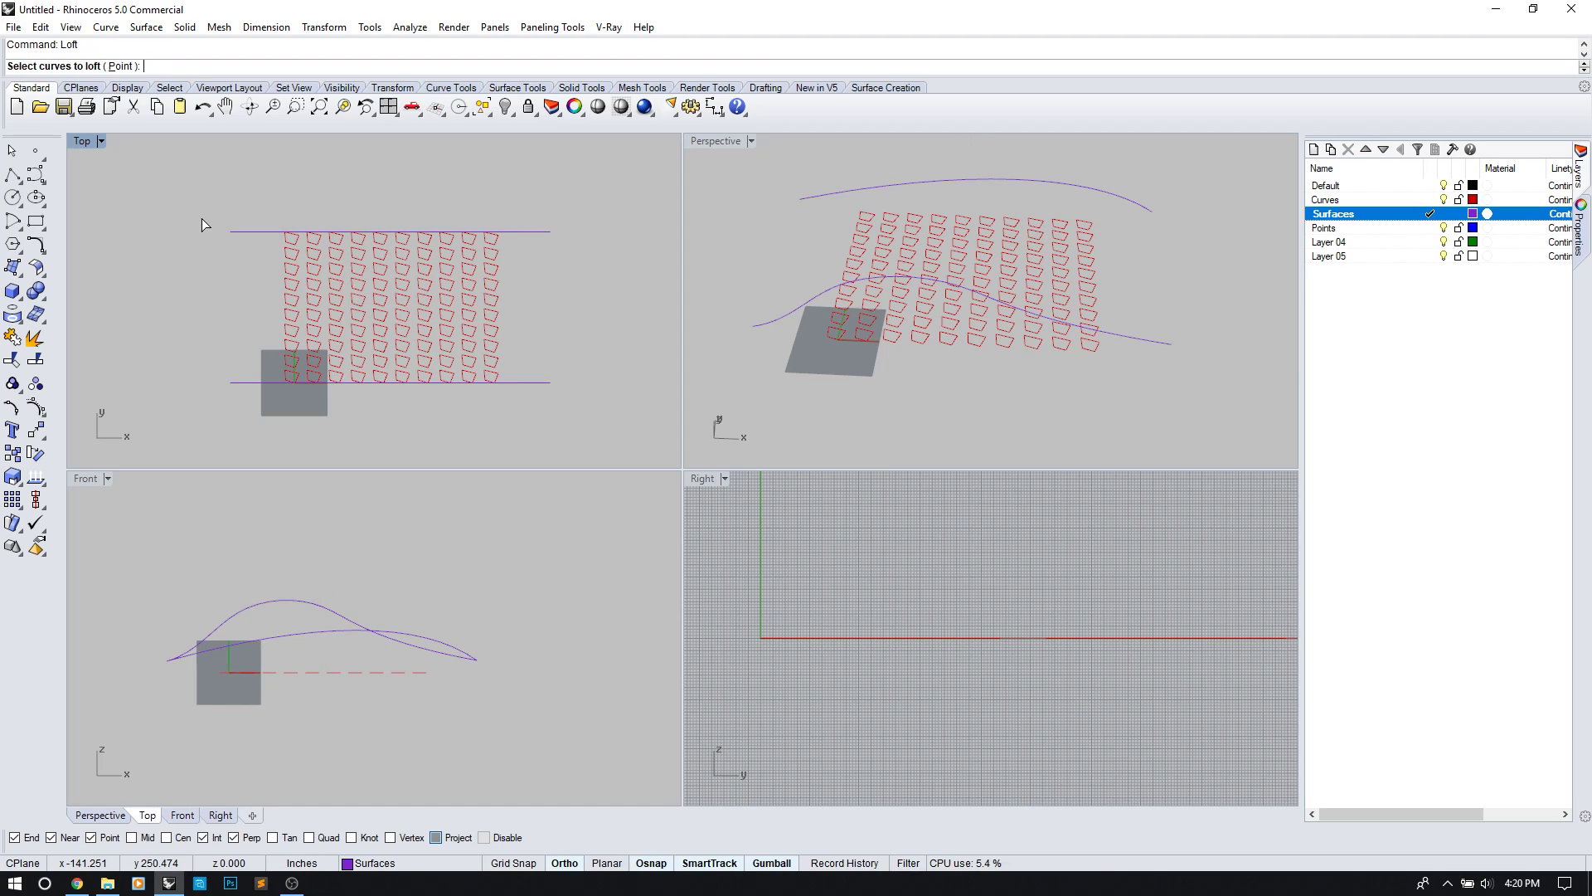
click(273, 384)
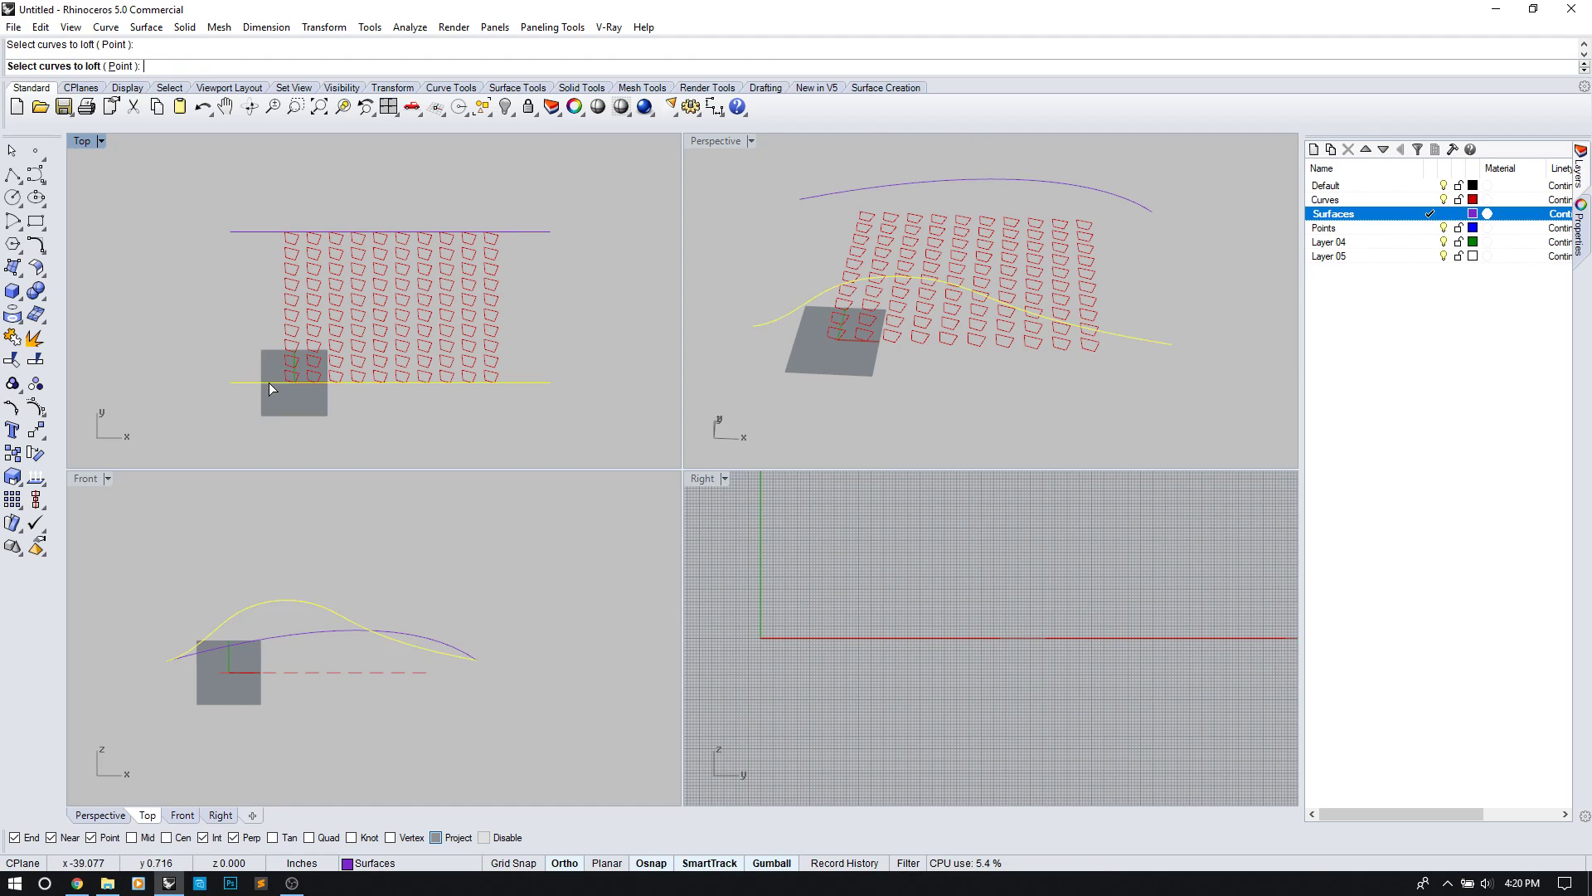
click(270, 235)
key(Return)
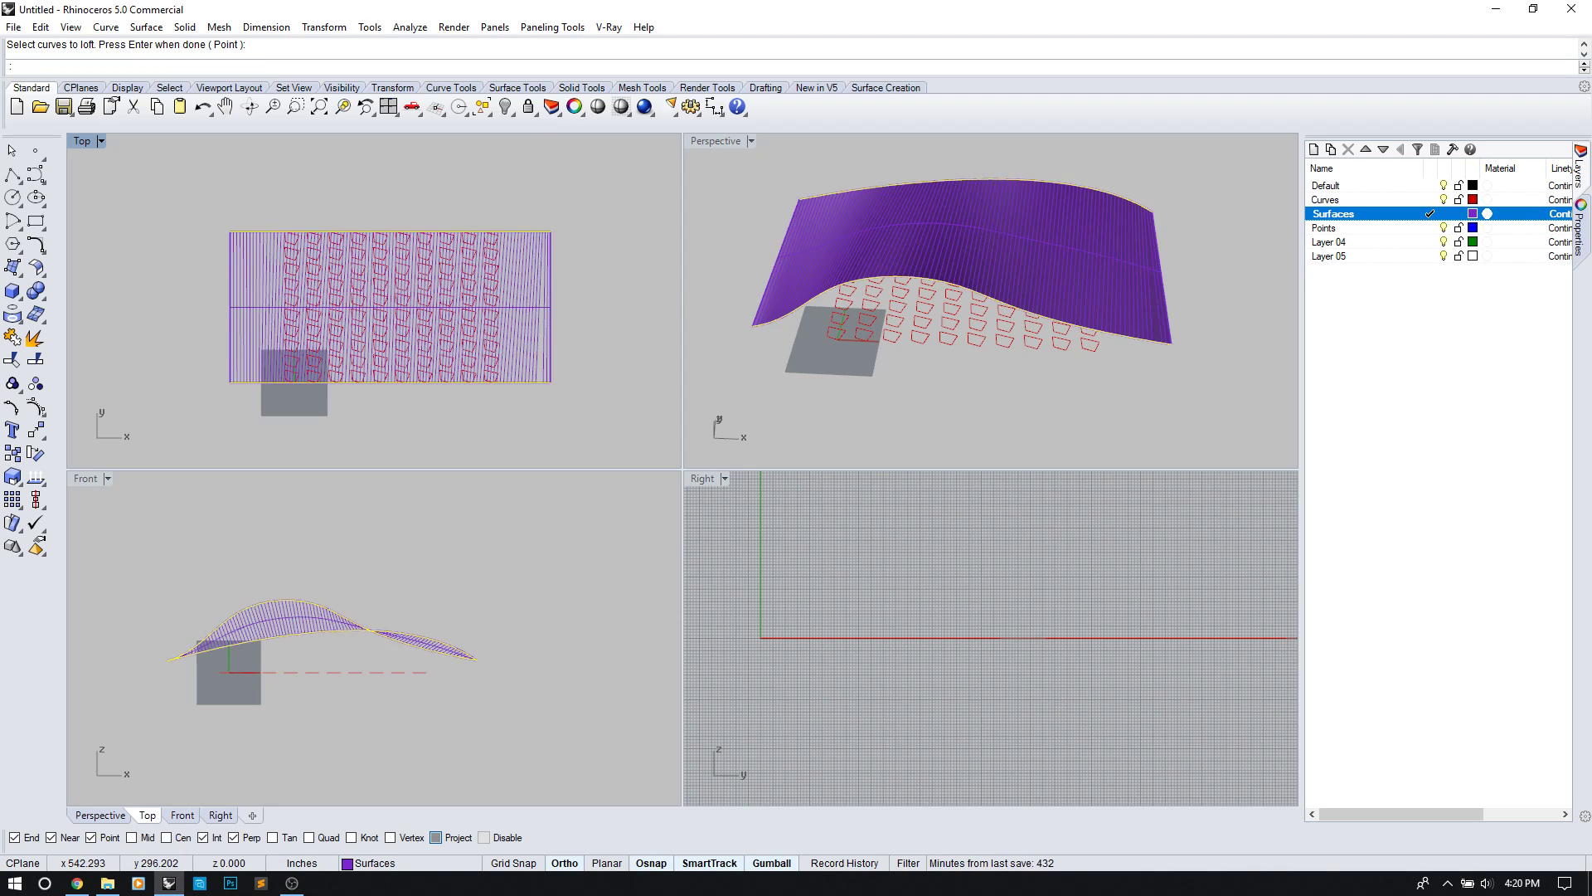
click(1028, 596)
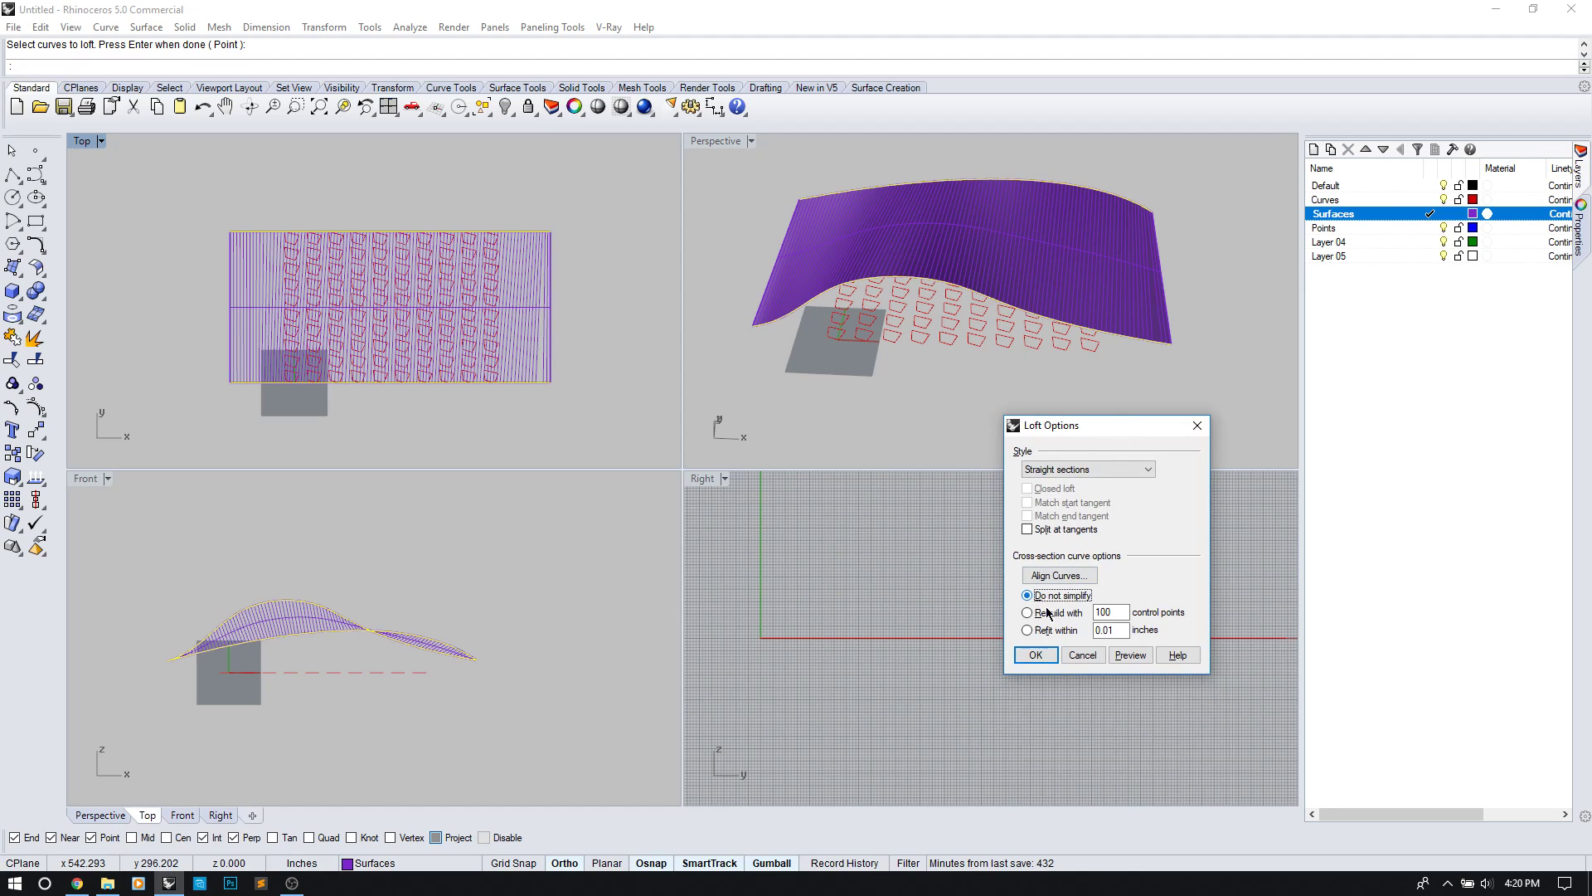
click(1130, 656)
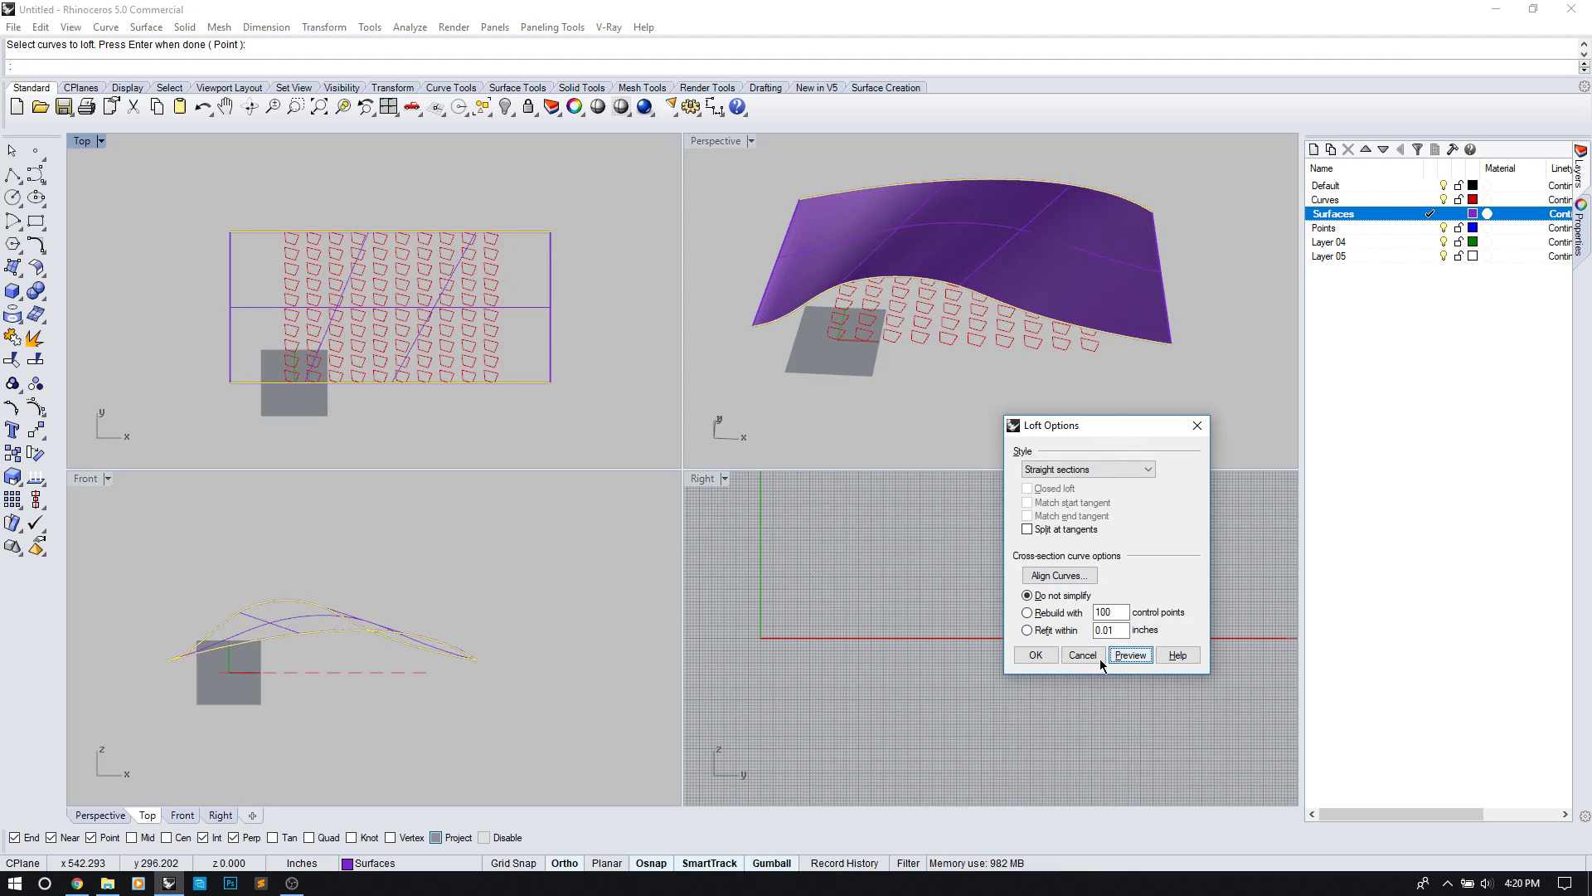
click(1036, 655)
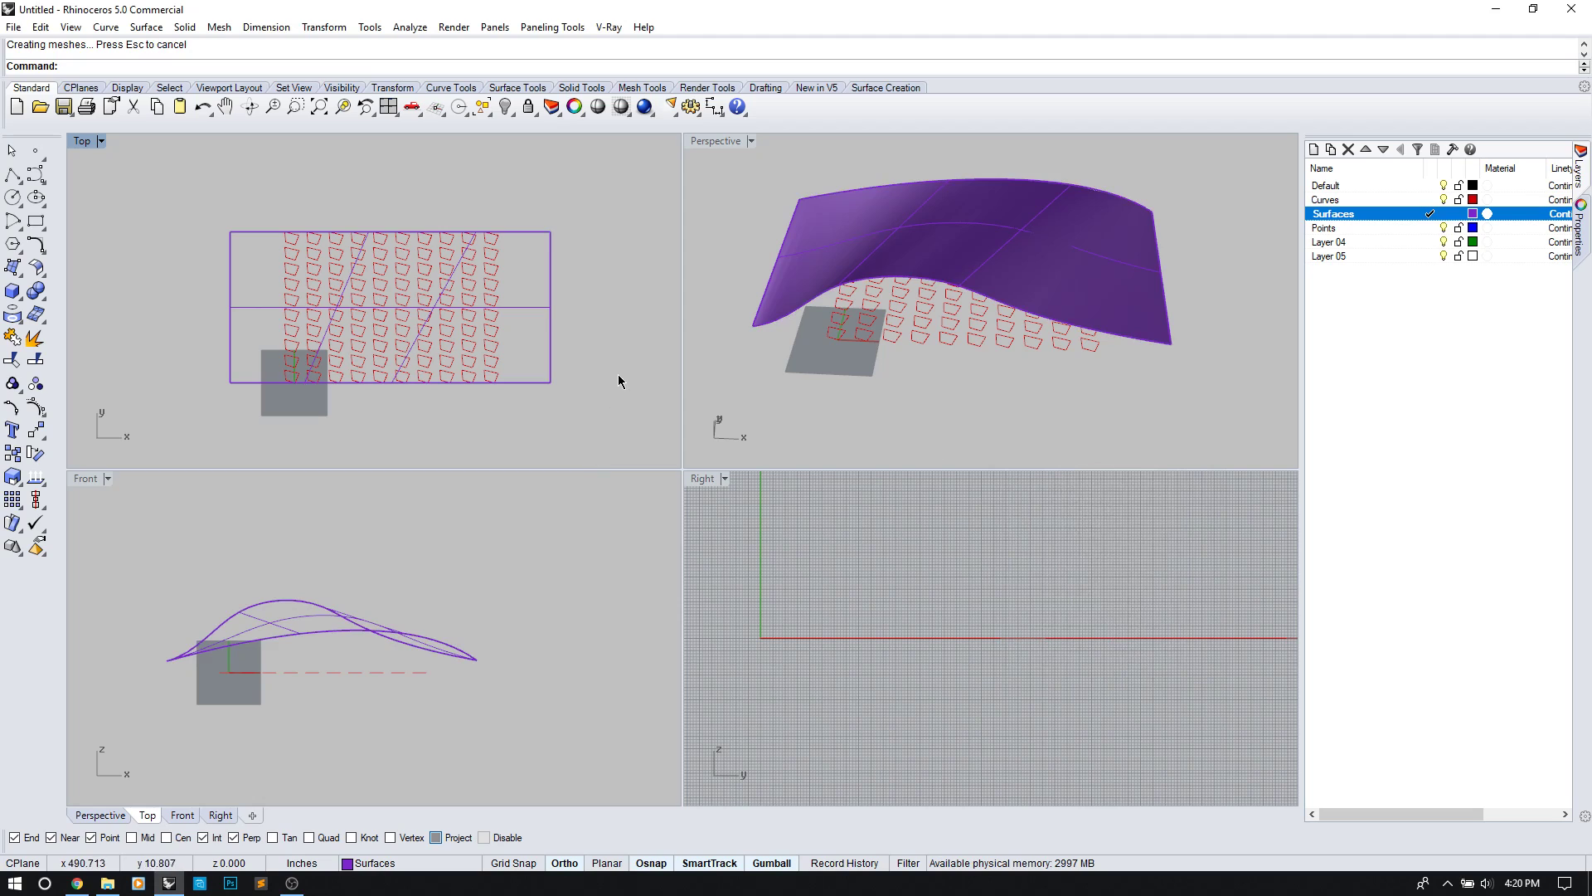
right_drag(788, 382, 1084, 323)
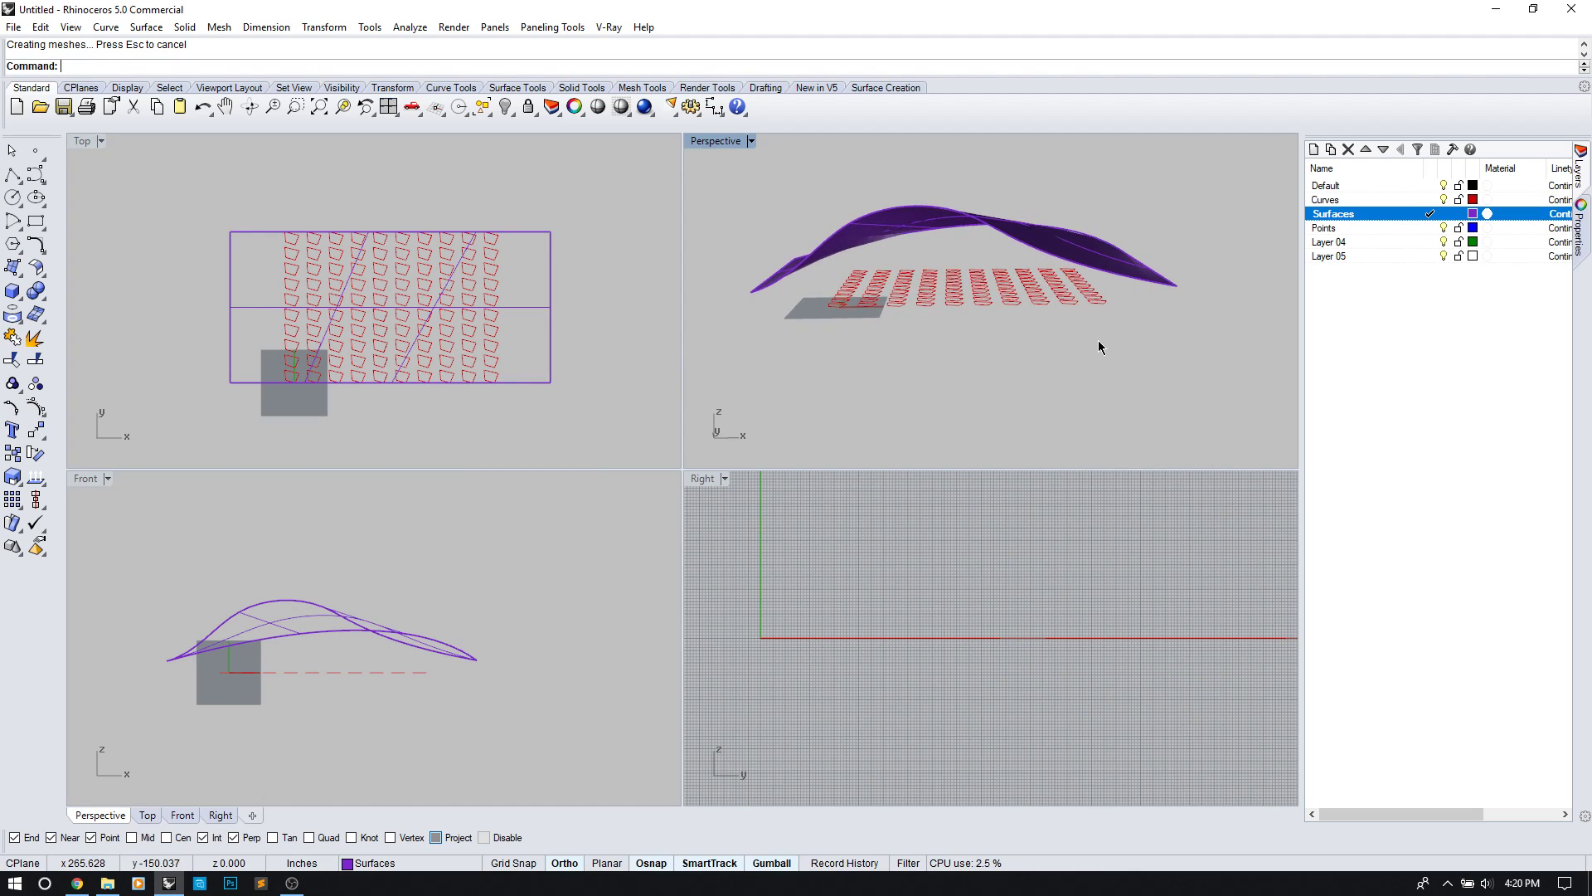
drag(823, 281, 823, 281)
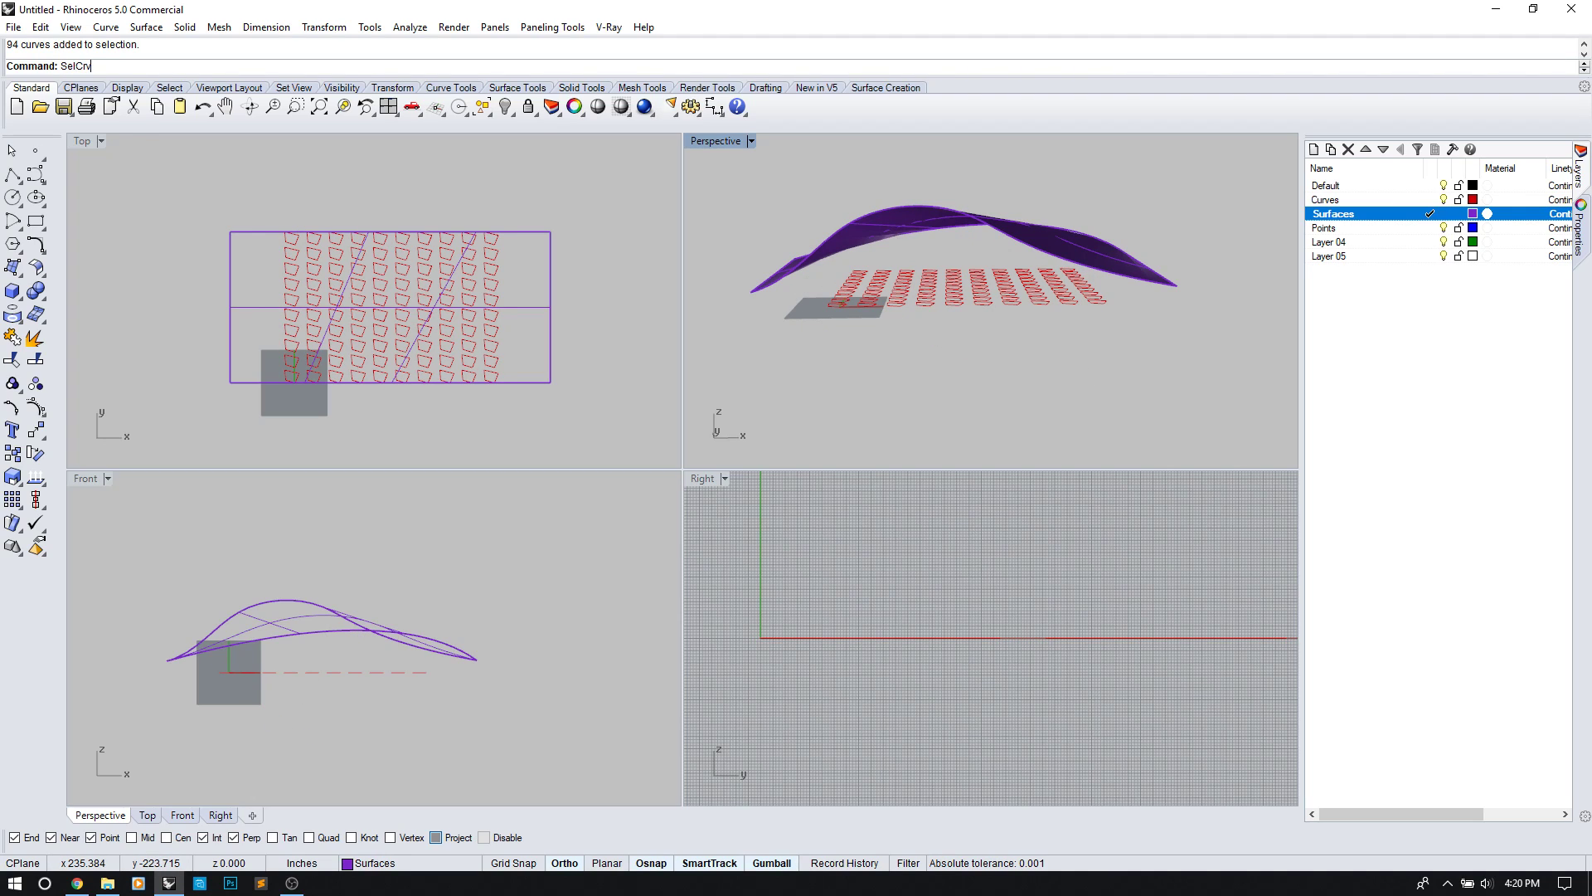
Step: Extrude all quad curves, excluding the surface edge, up to the loft surface as boundary
text(SelCrv)
key(Return)
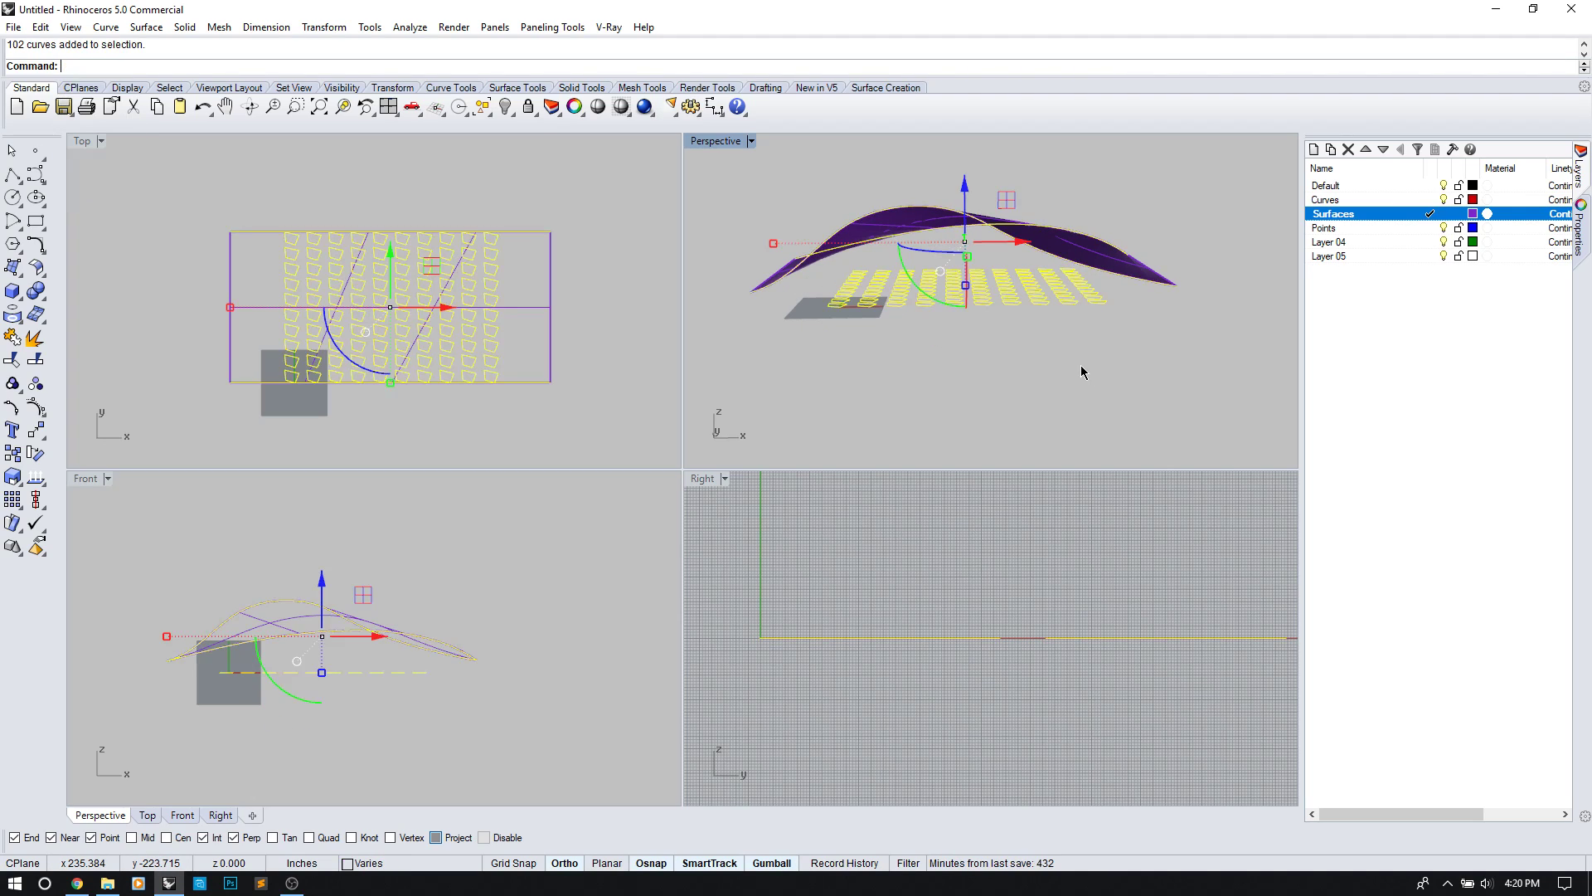
ctrl+click(1096, 241)
right_drag(1097, 241, 950, 369)
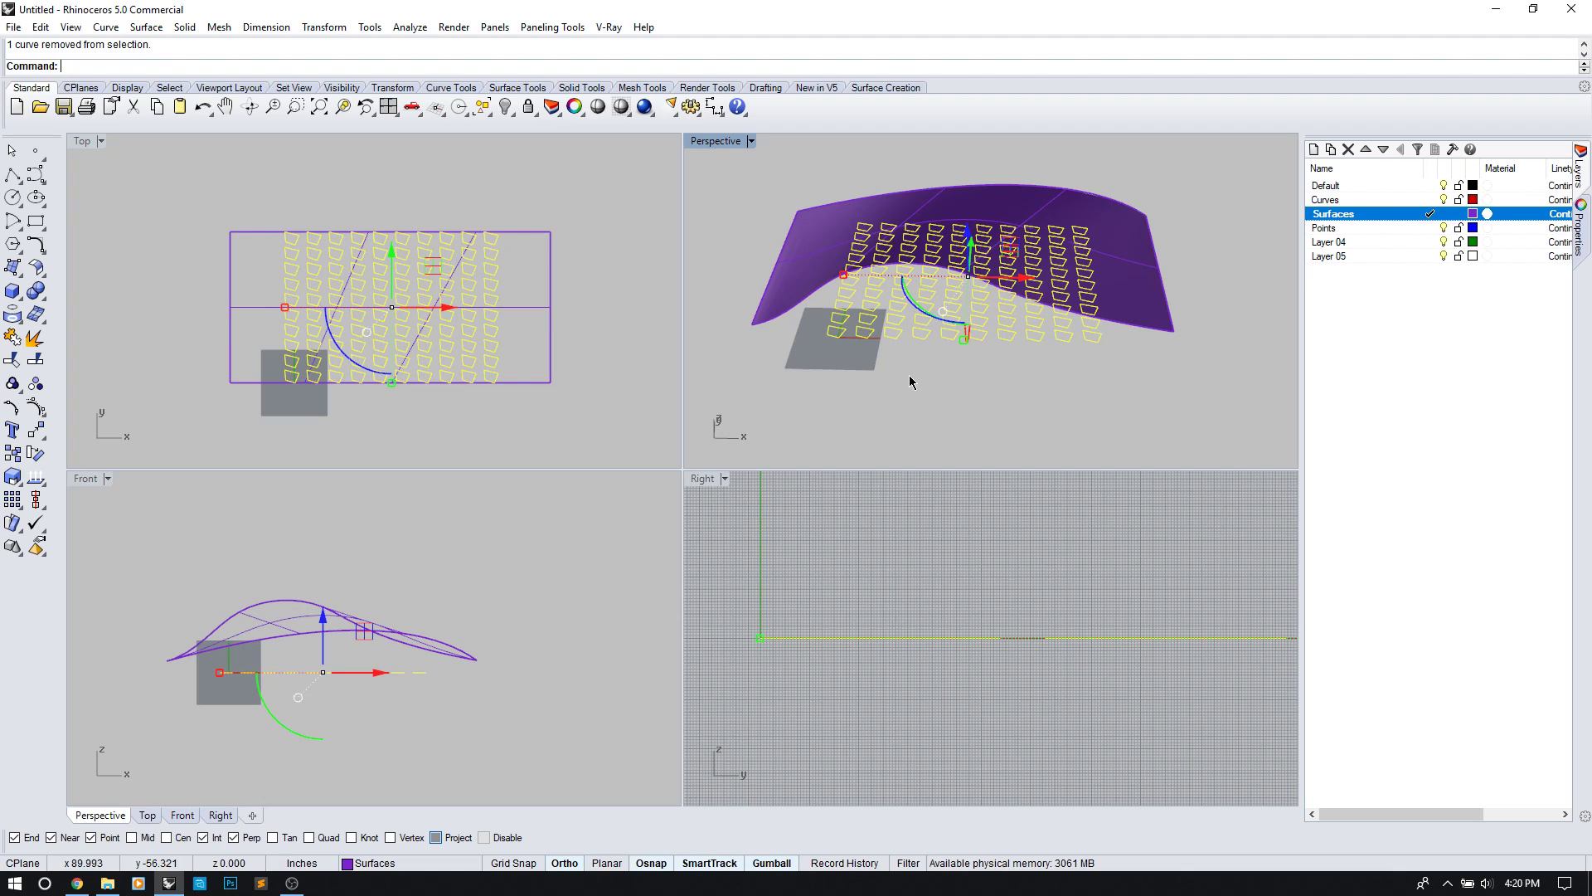
text(xtr)
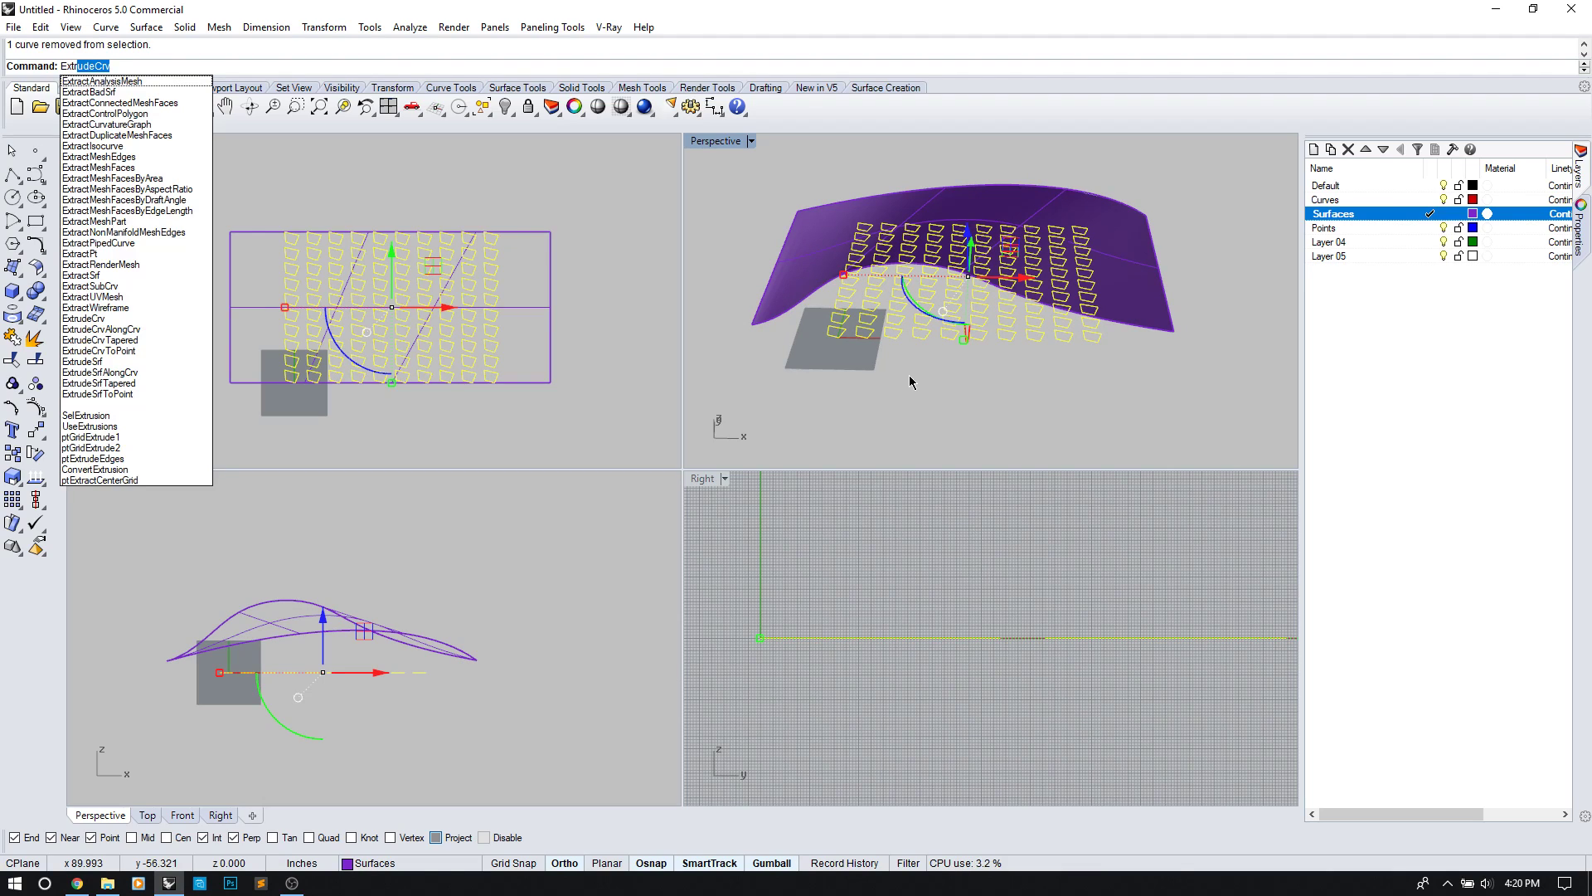
key(Return)
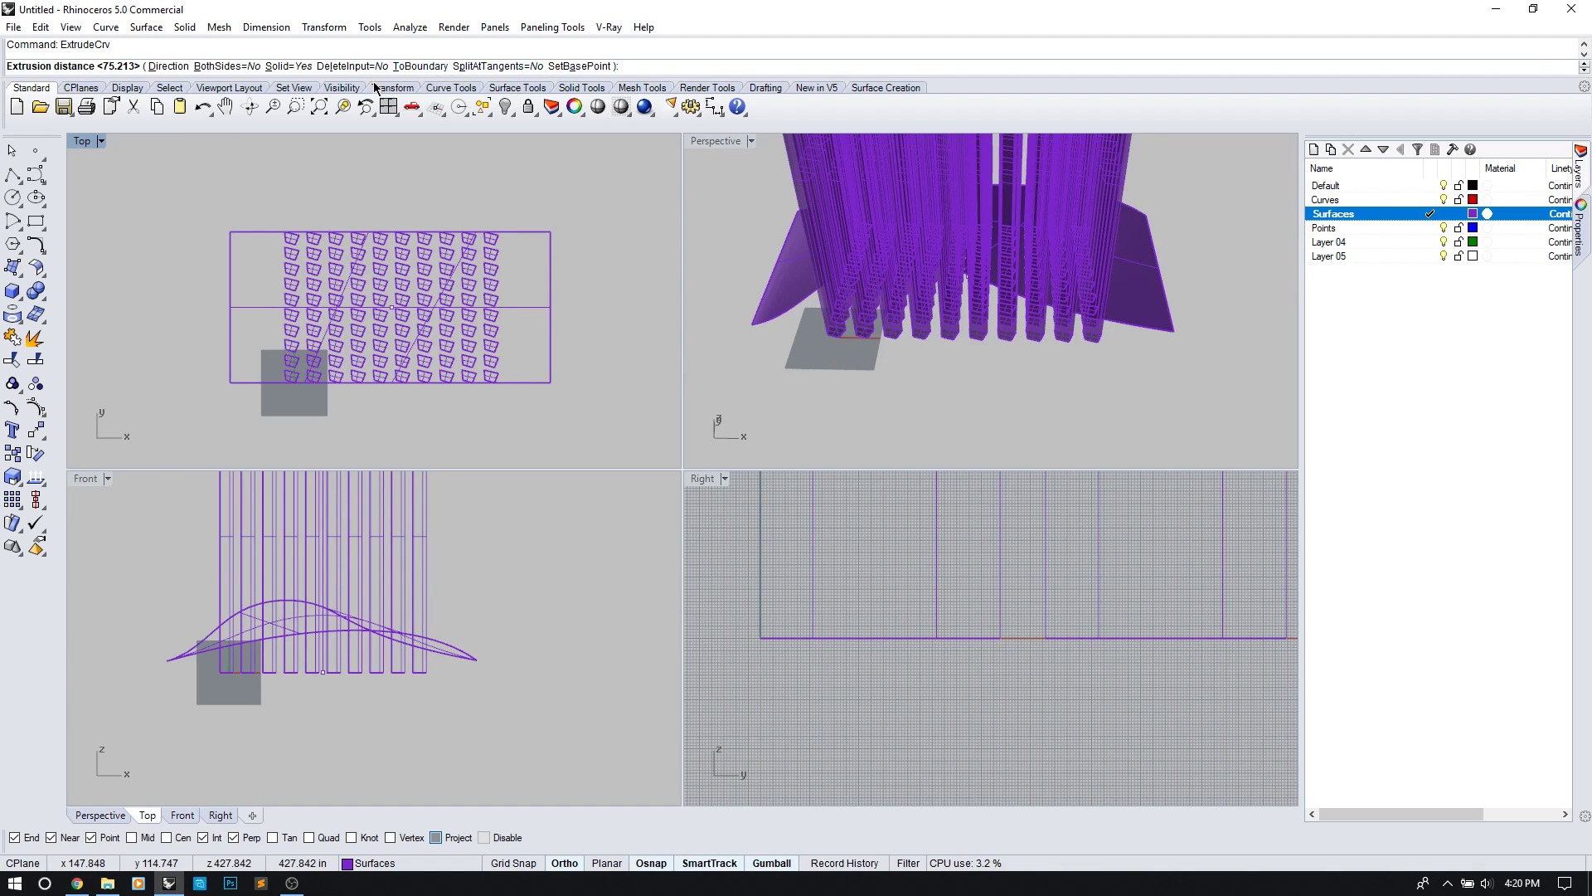
click(419, 67)
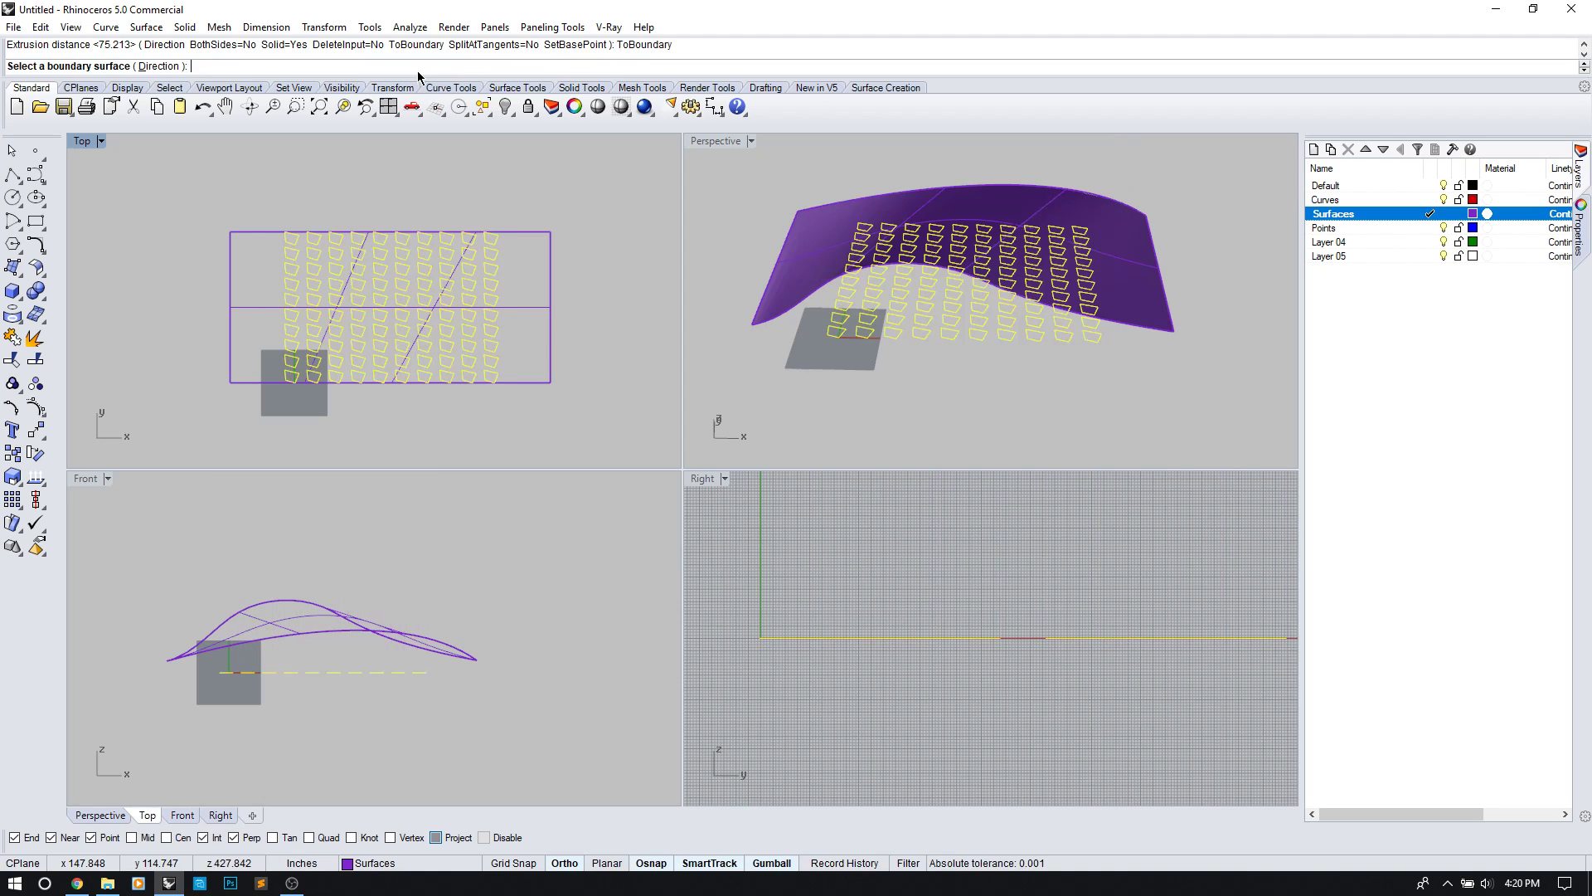
click(1151, 303)
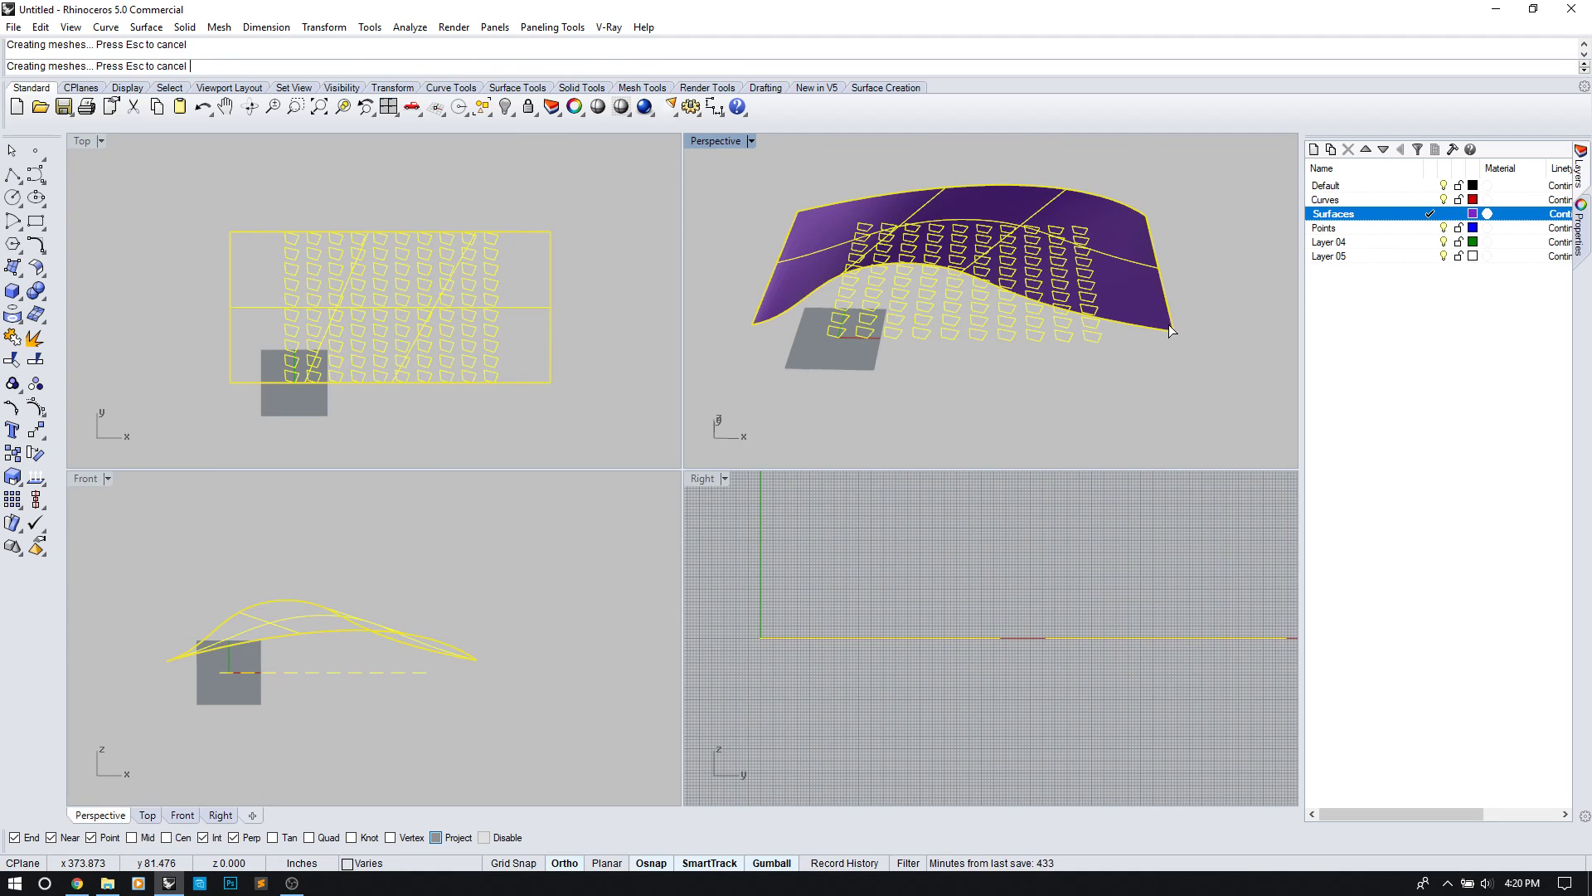
right_drag(1165, 329, 966, 158)
scroll(510, 404, up, 10)
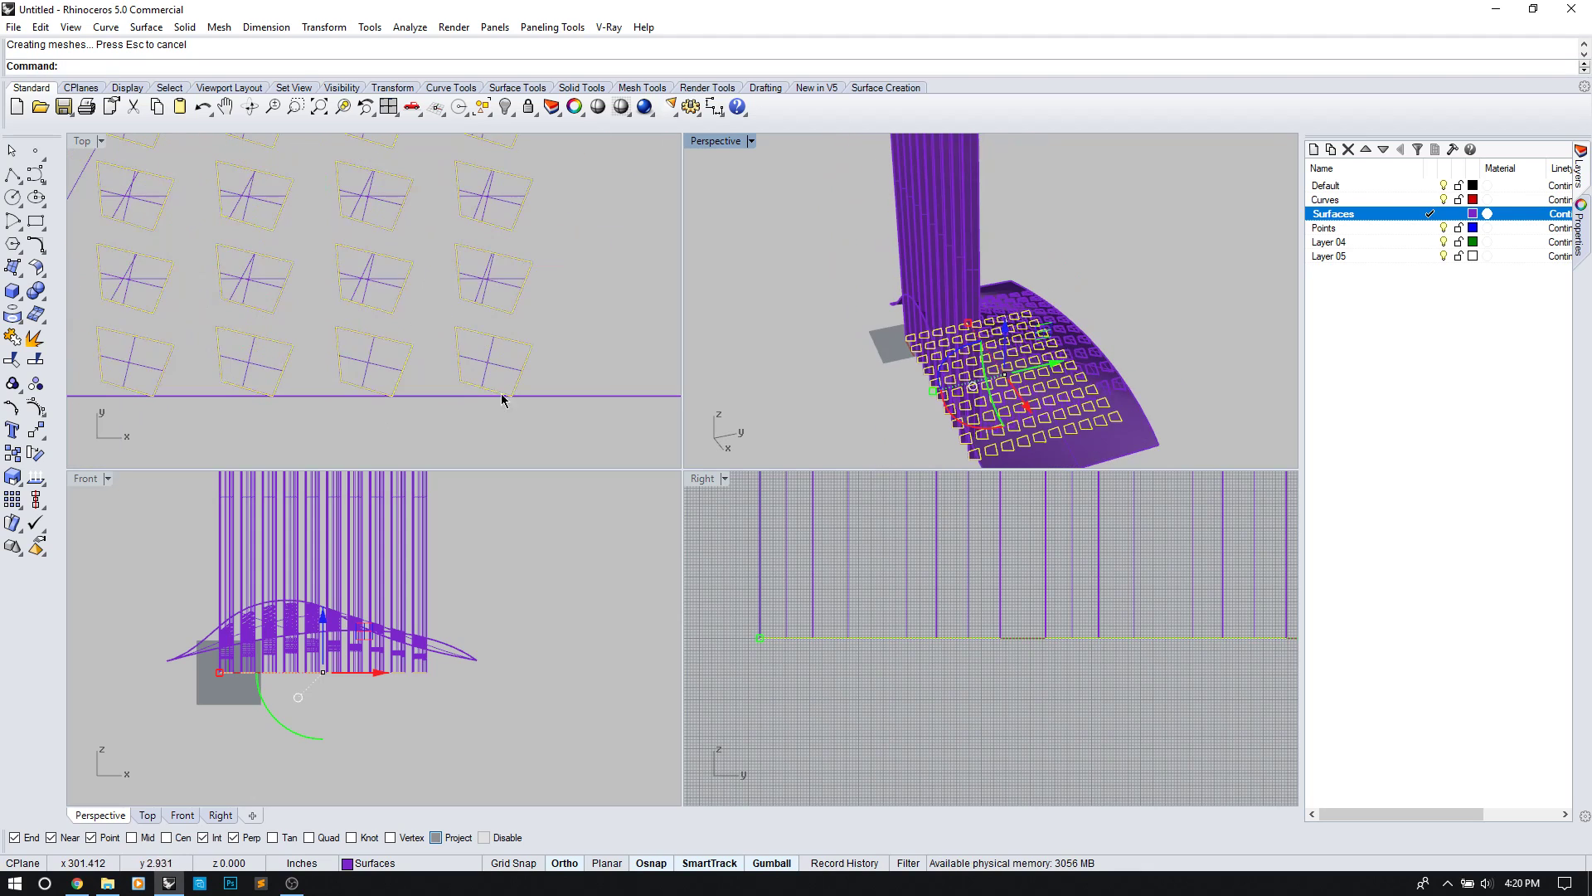
scroll(510, 345, up, 3)
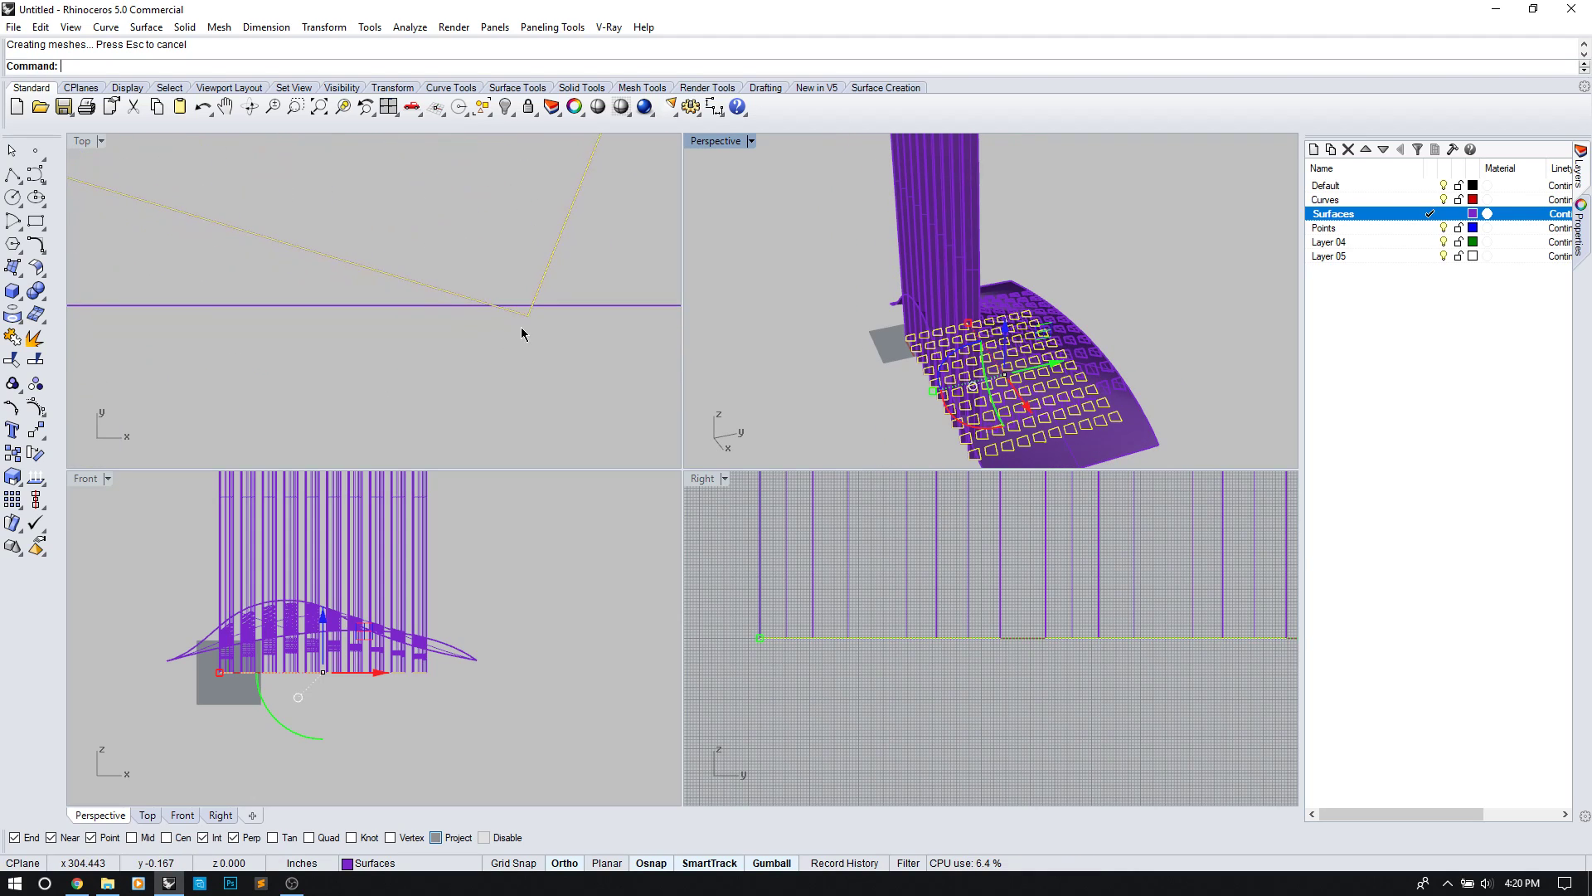
Step: Undo the trial extrusion and delete the leftover overlapping curve
key(ctrl+z)
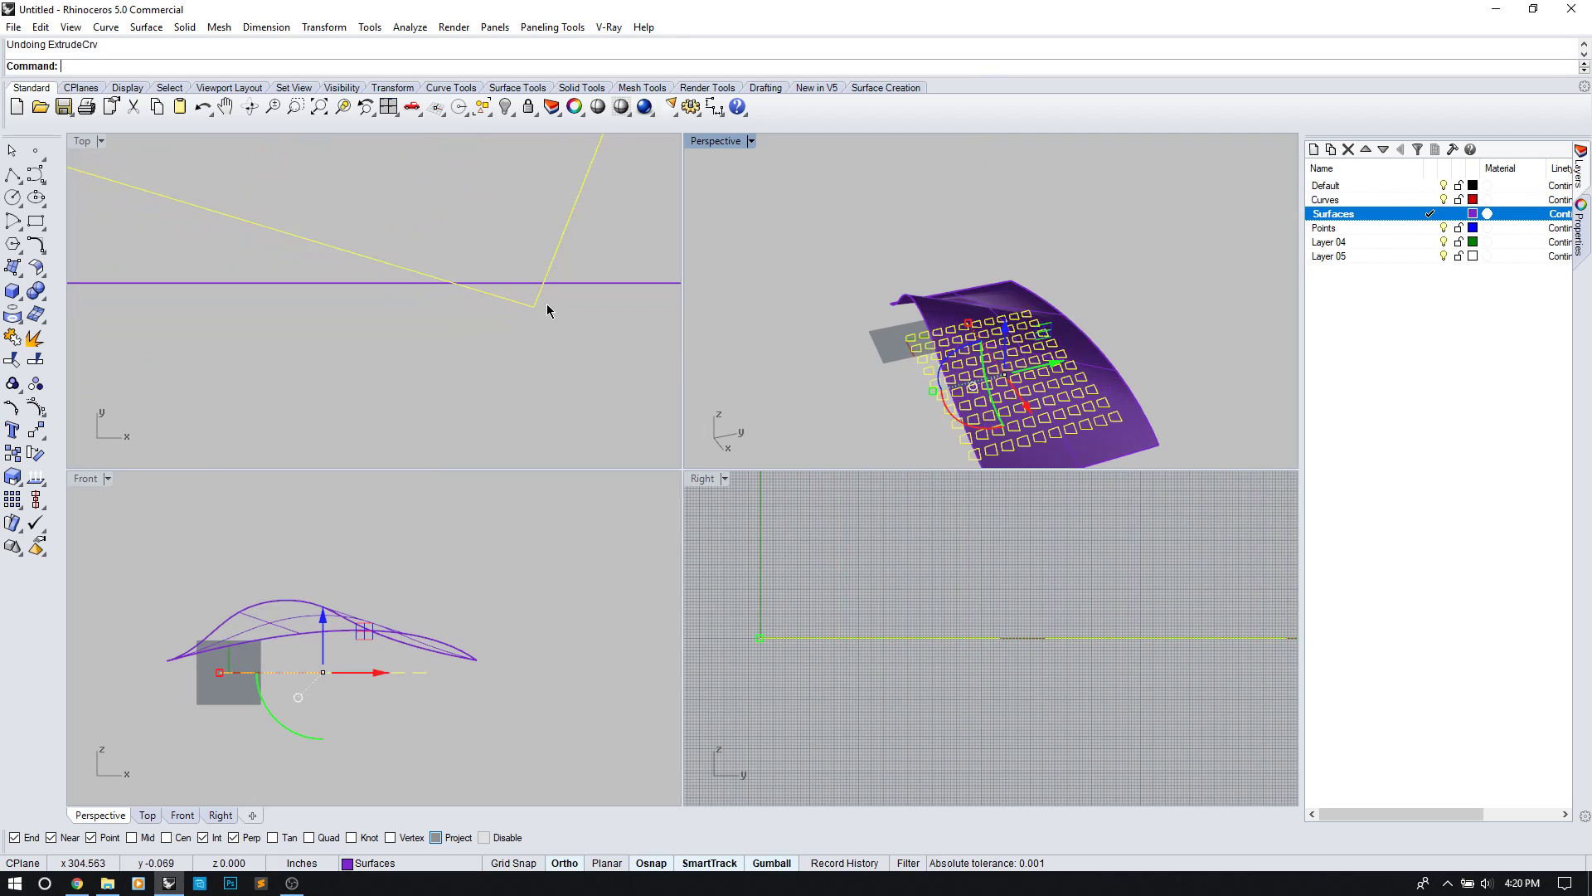
click(599, 291)
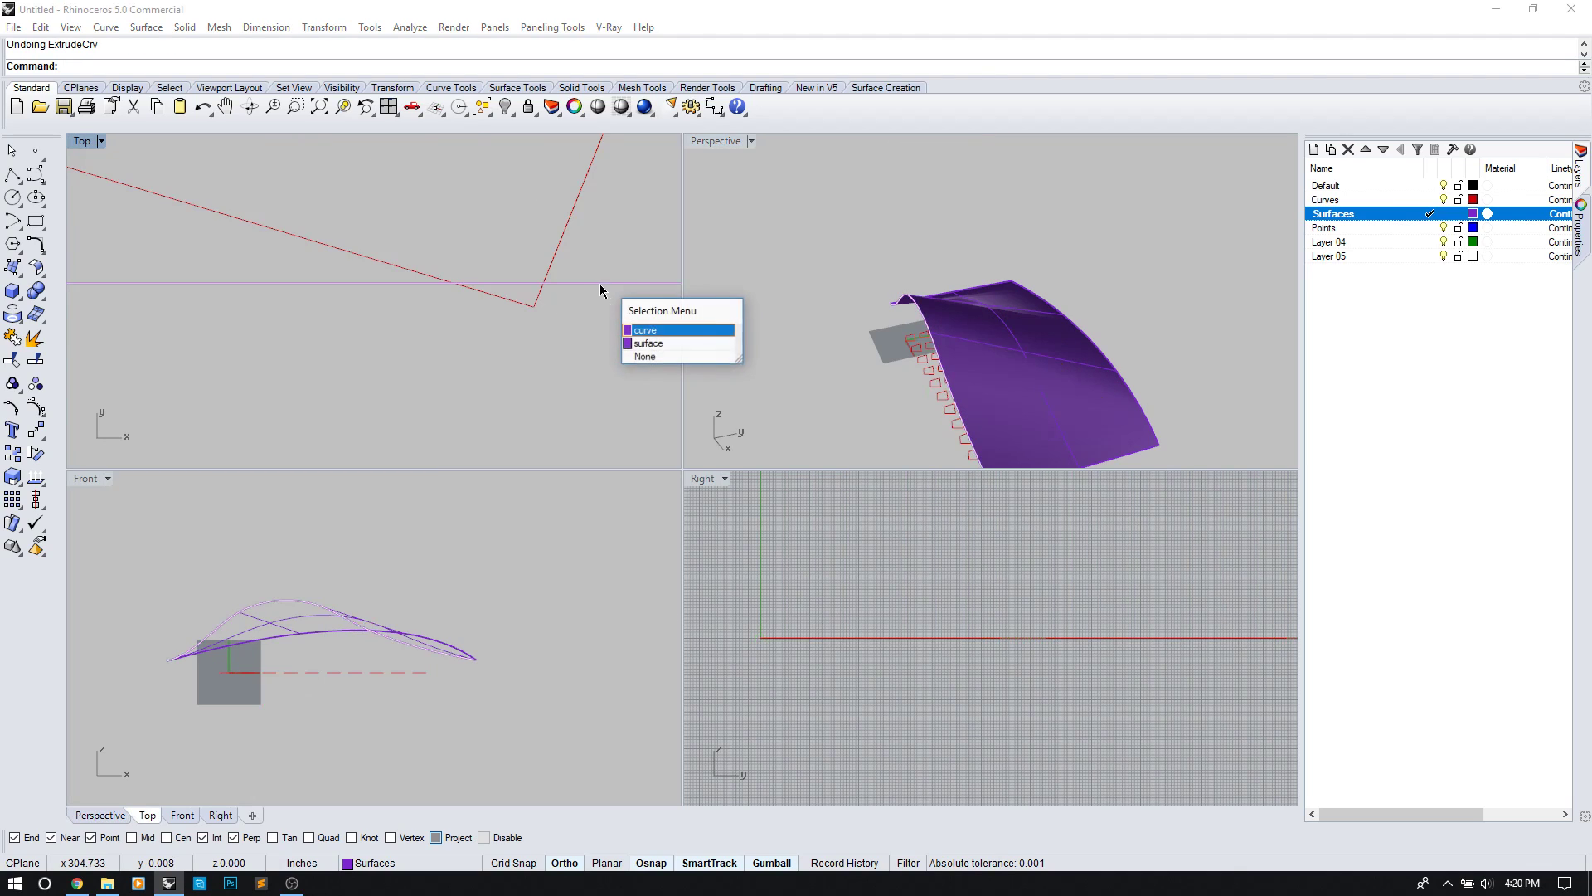
click(655, 332)
key(Delete)
scroll(605, 285, down, 20)
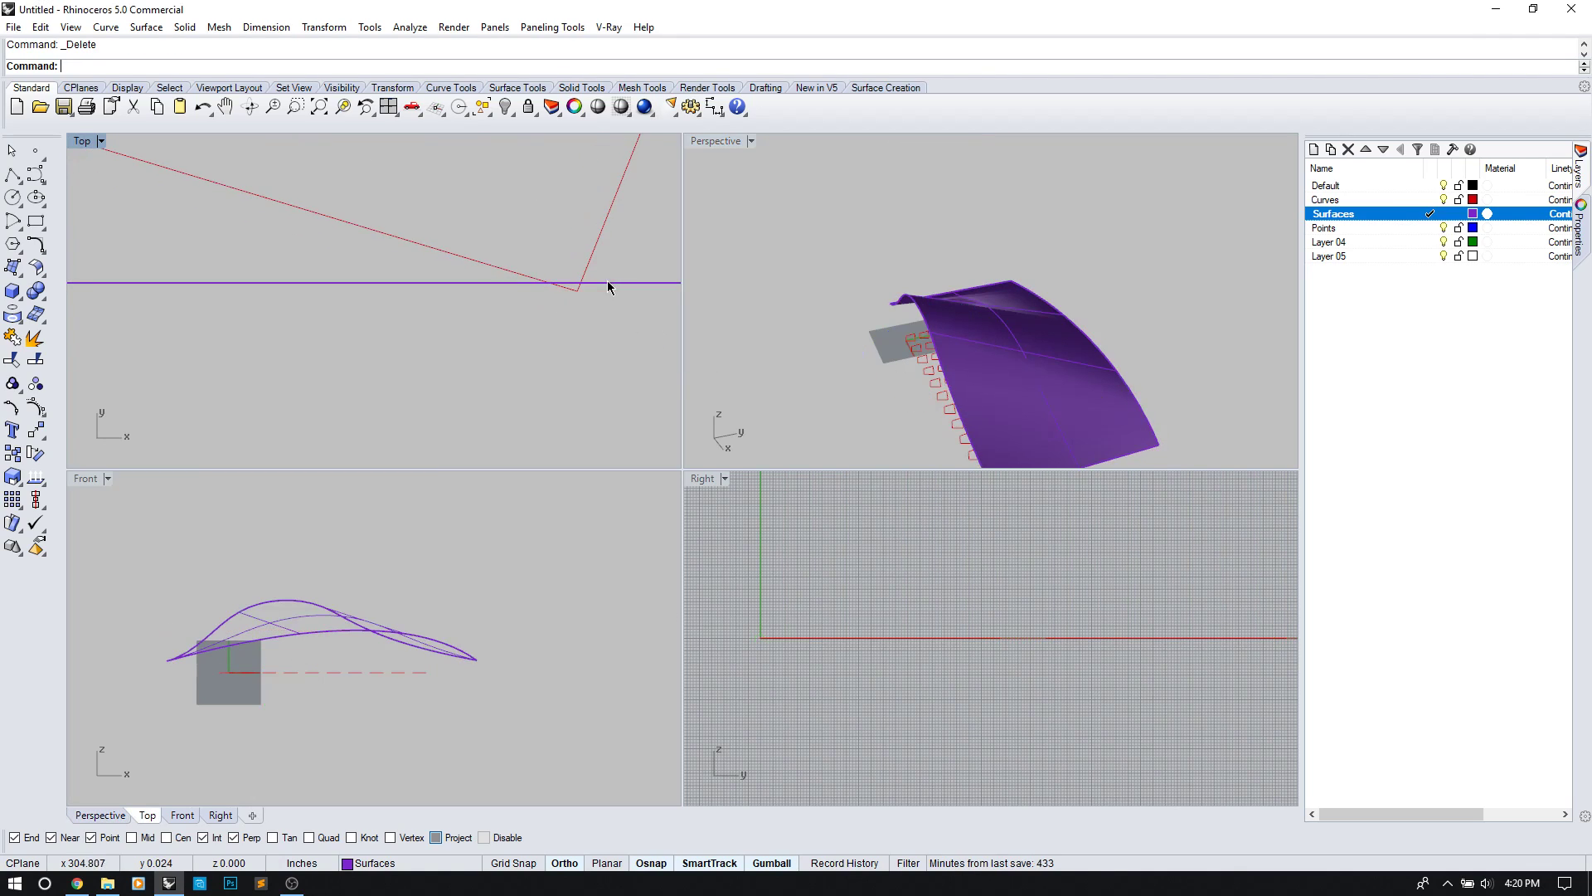
right_drag(560, 241, 491, 324)
Step: Select the loft surface from the overlapping objects in the Top view
scroll(496, 282, down, 3)
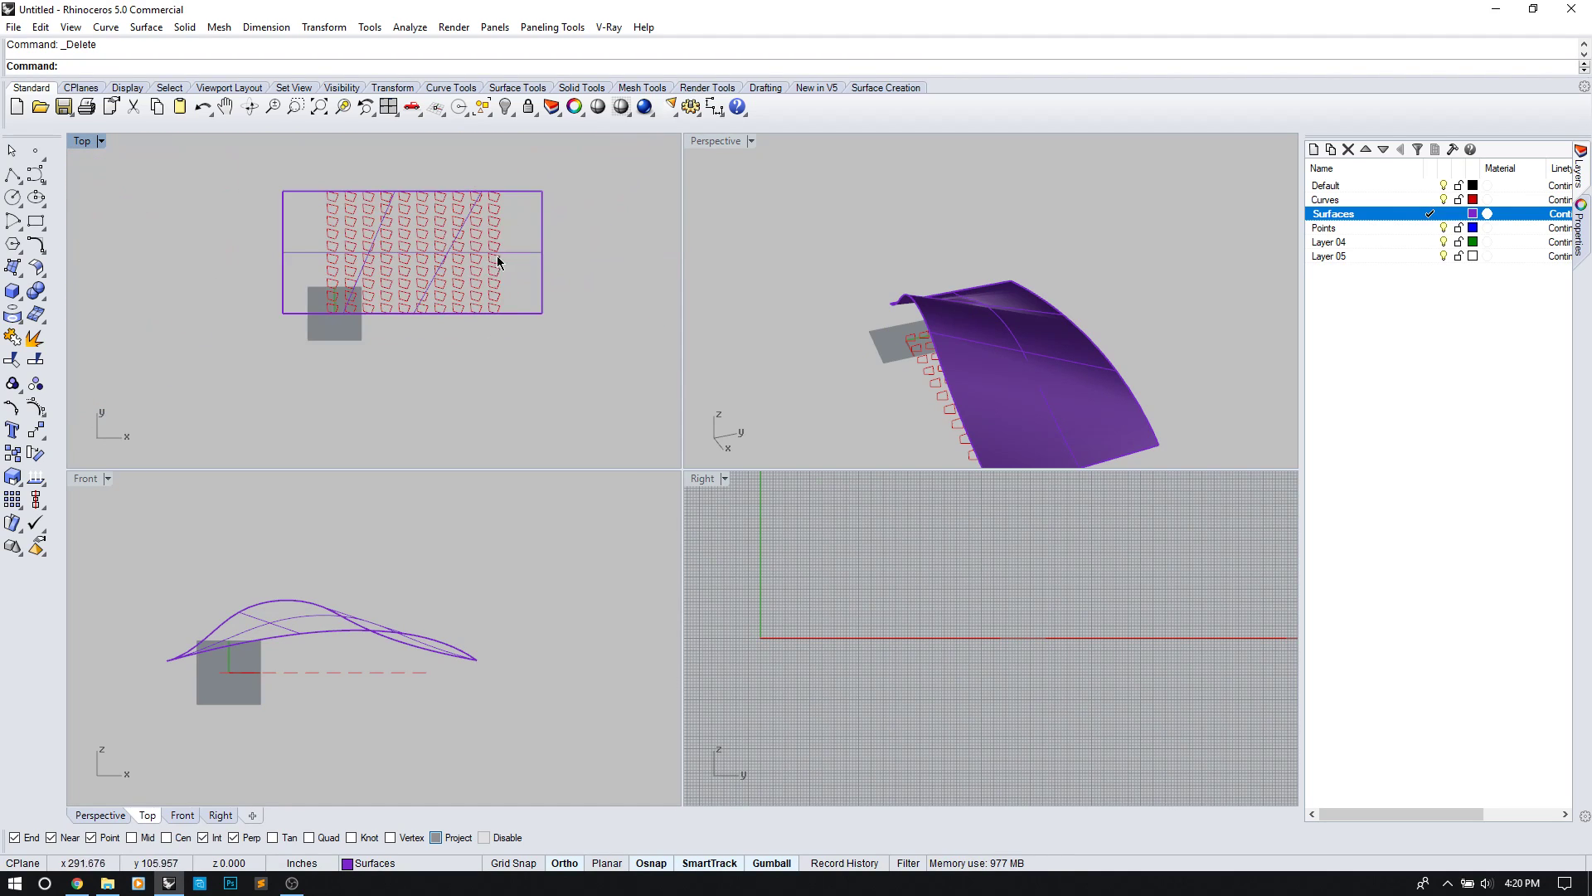
scroll(500, 262, up, 6)
click(551, 214)
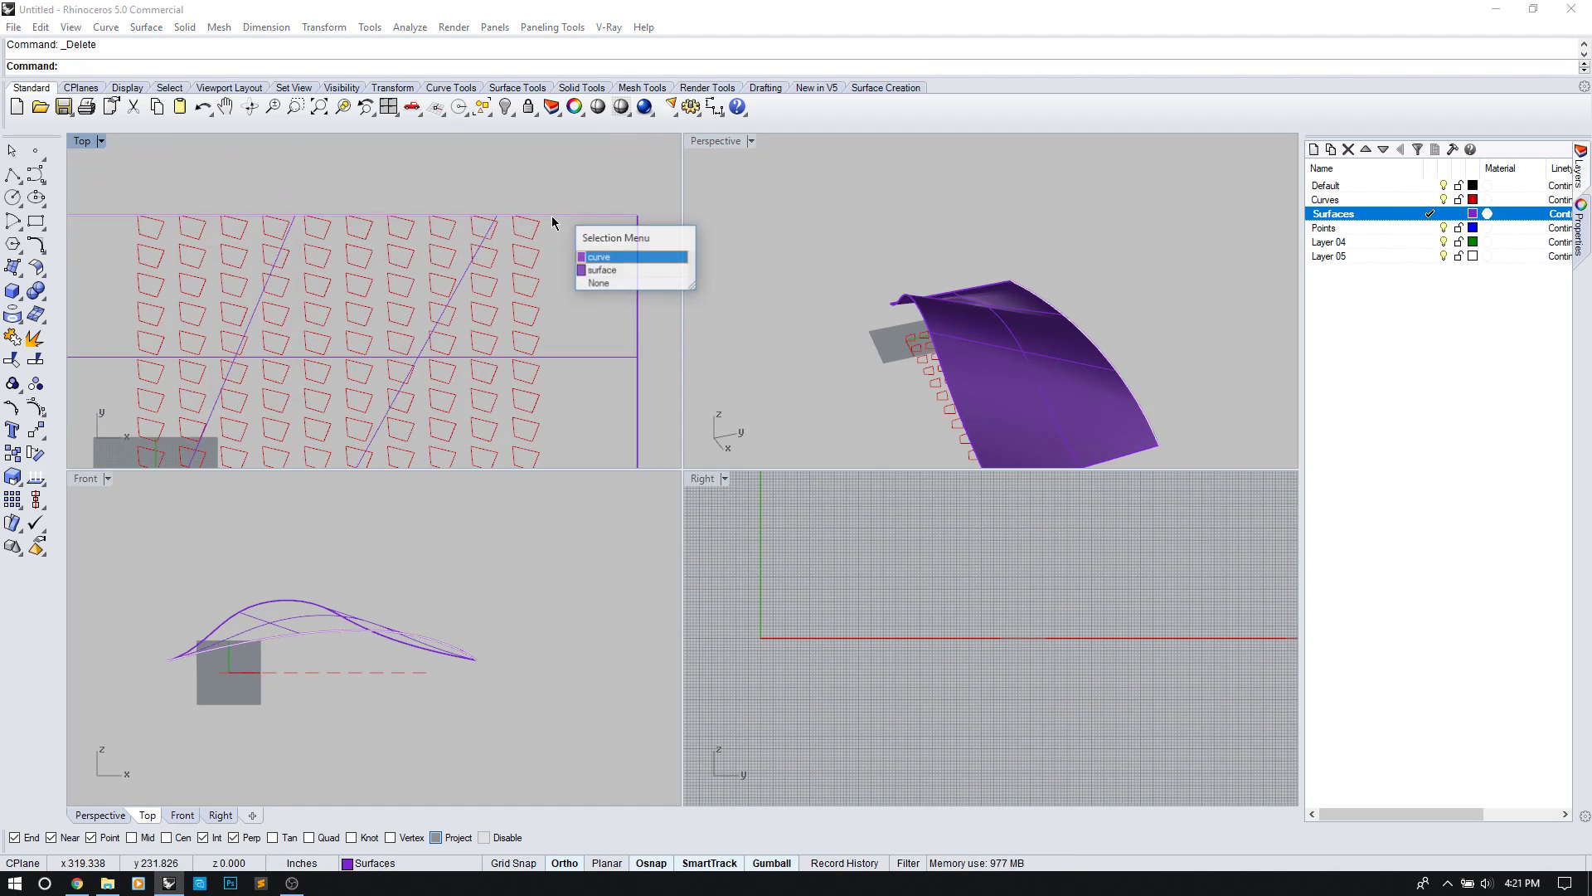
click(601, 270)
scroll(635, 309, down, 3)
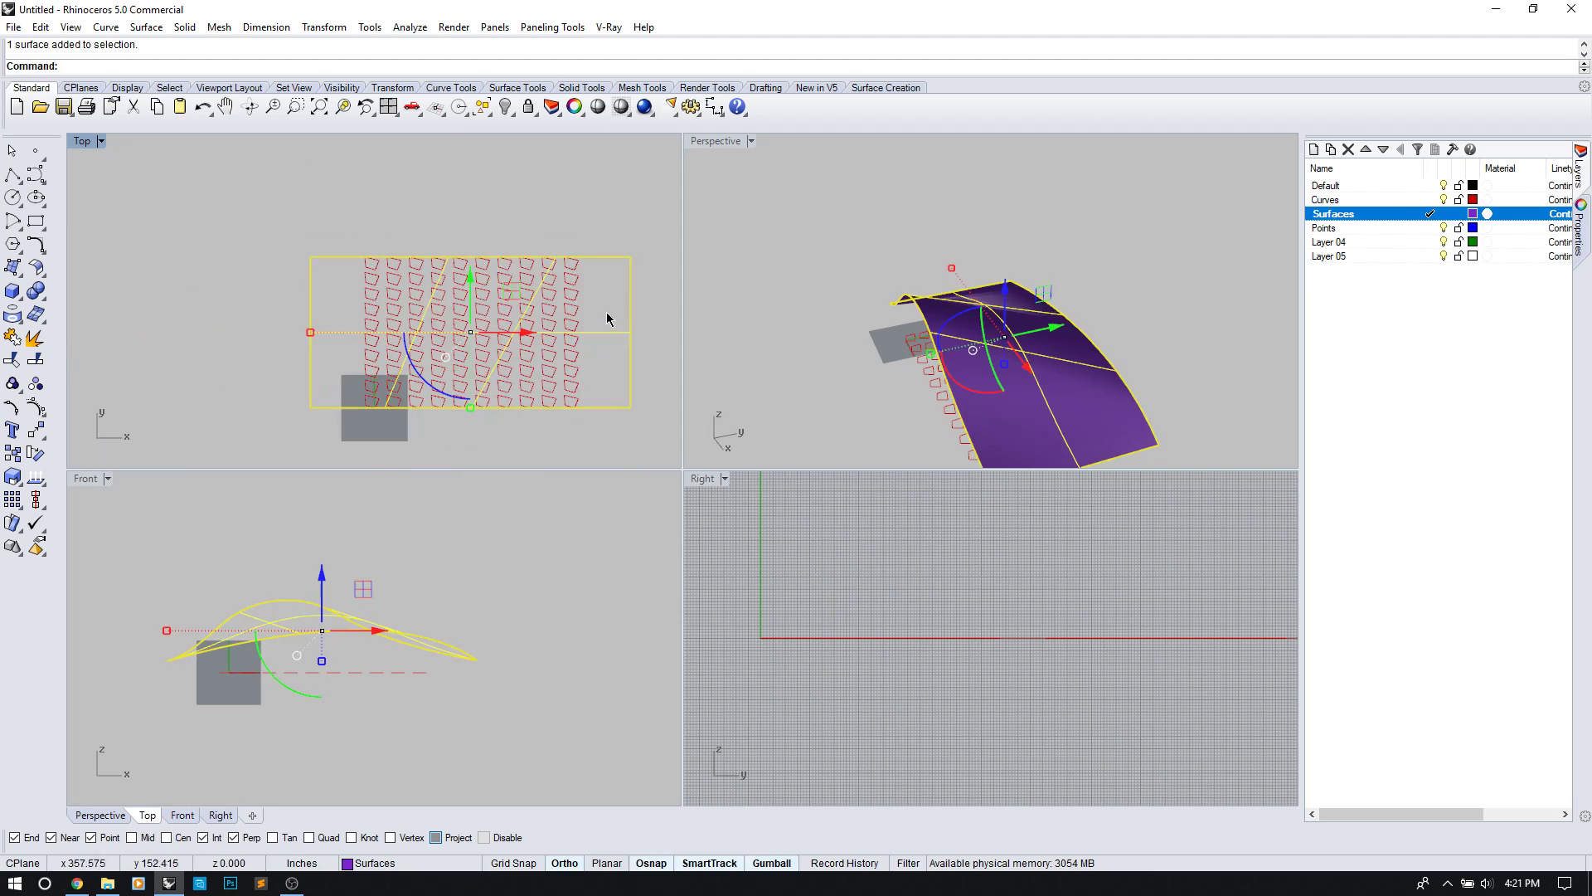
Step: Stretch the loft surface with Scale1D so it spans the whole quad grid
text(Scale)
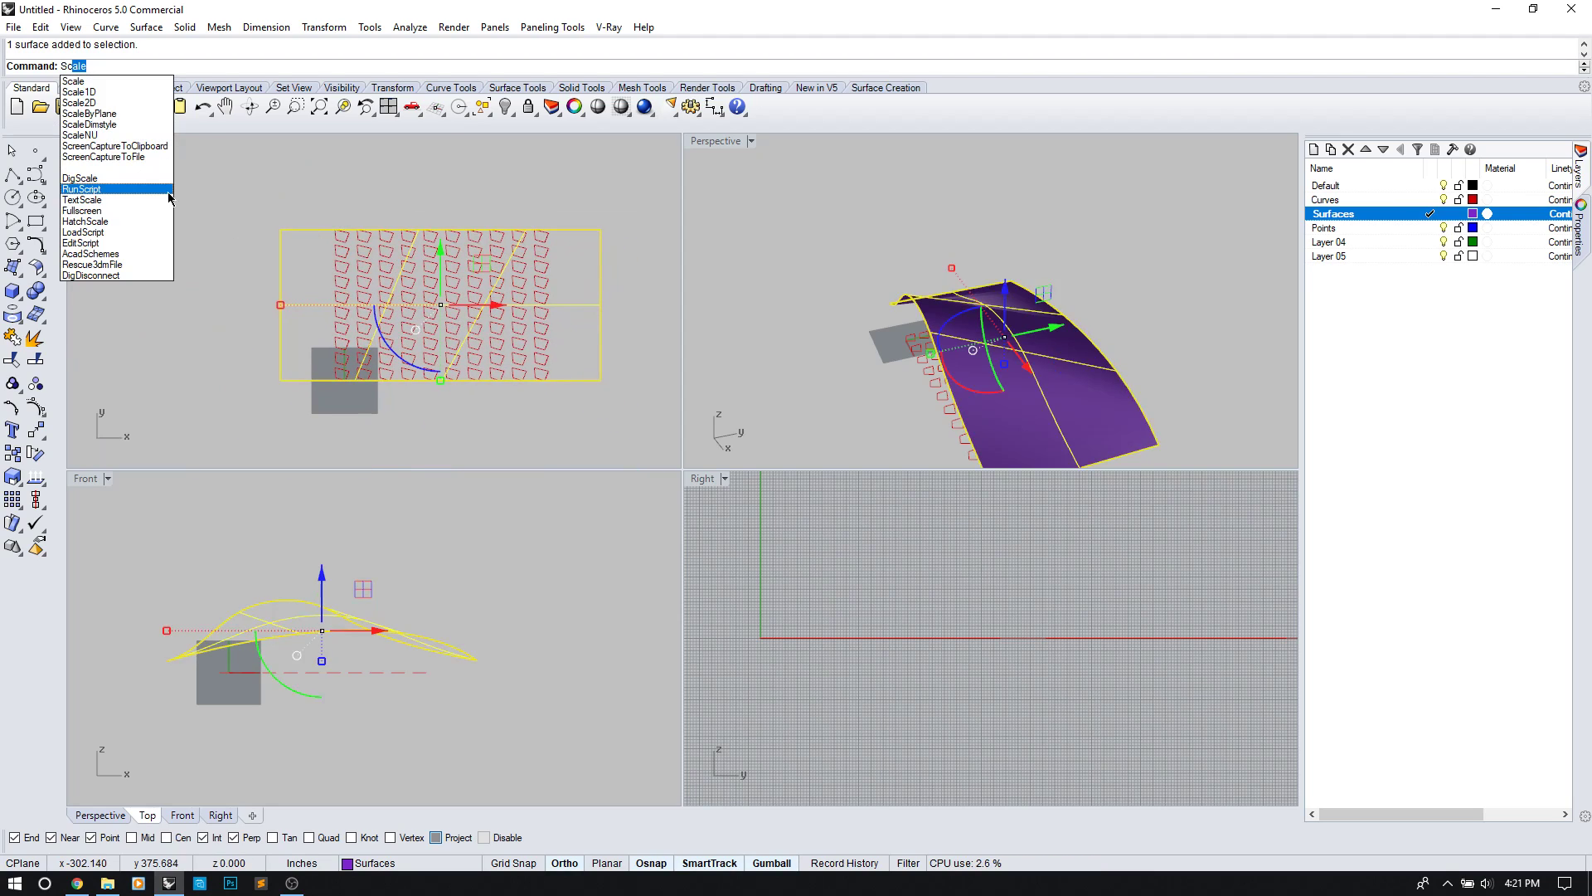
click(121, 93)
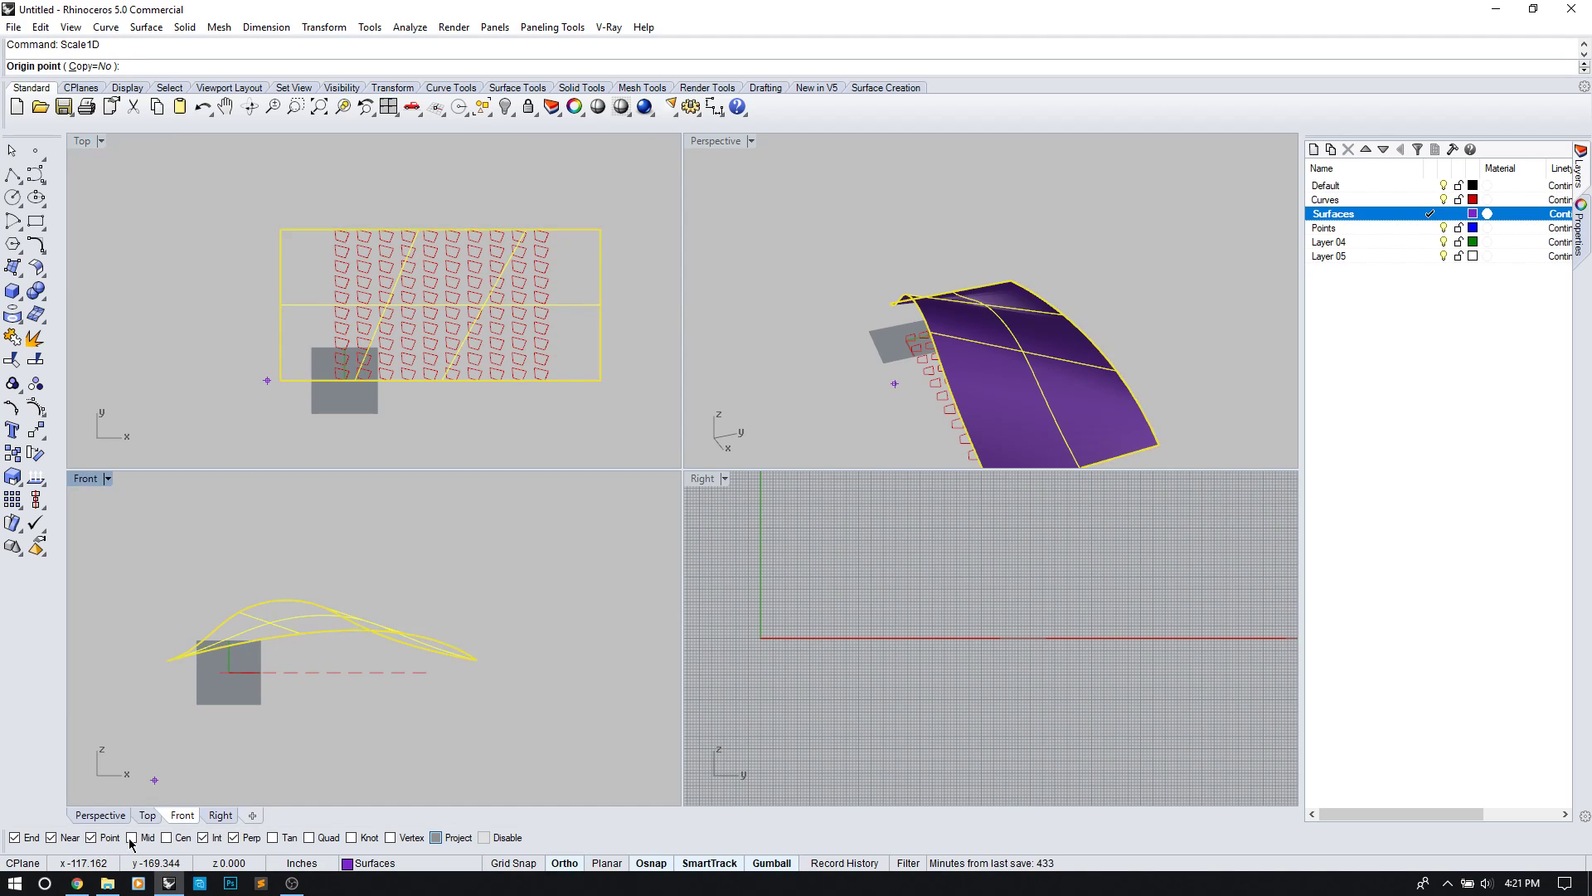
click(597, 306)
click(610, 384)
click(611, 405)
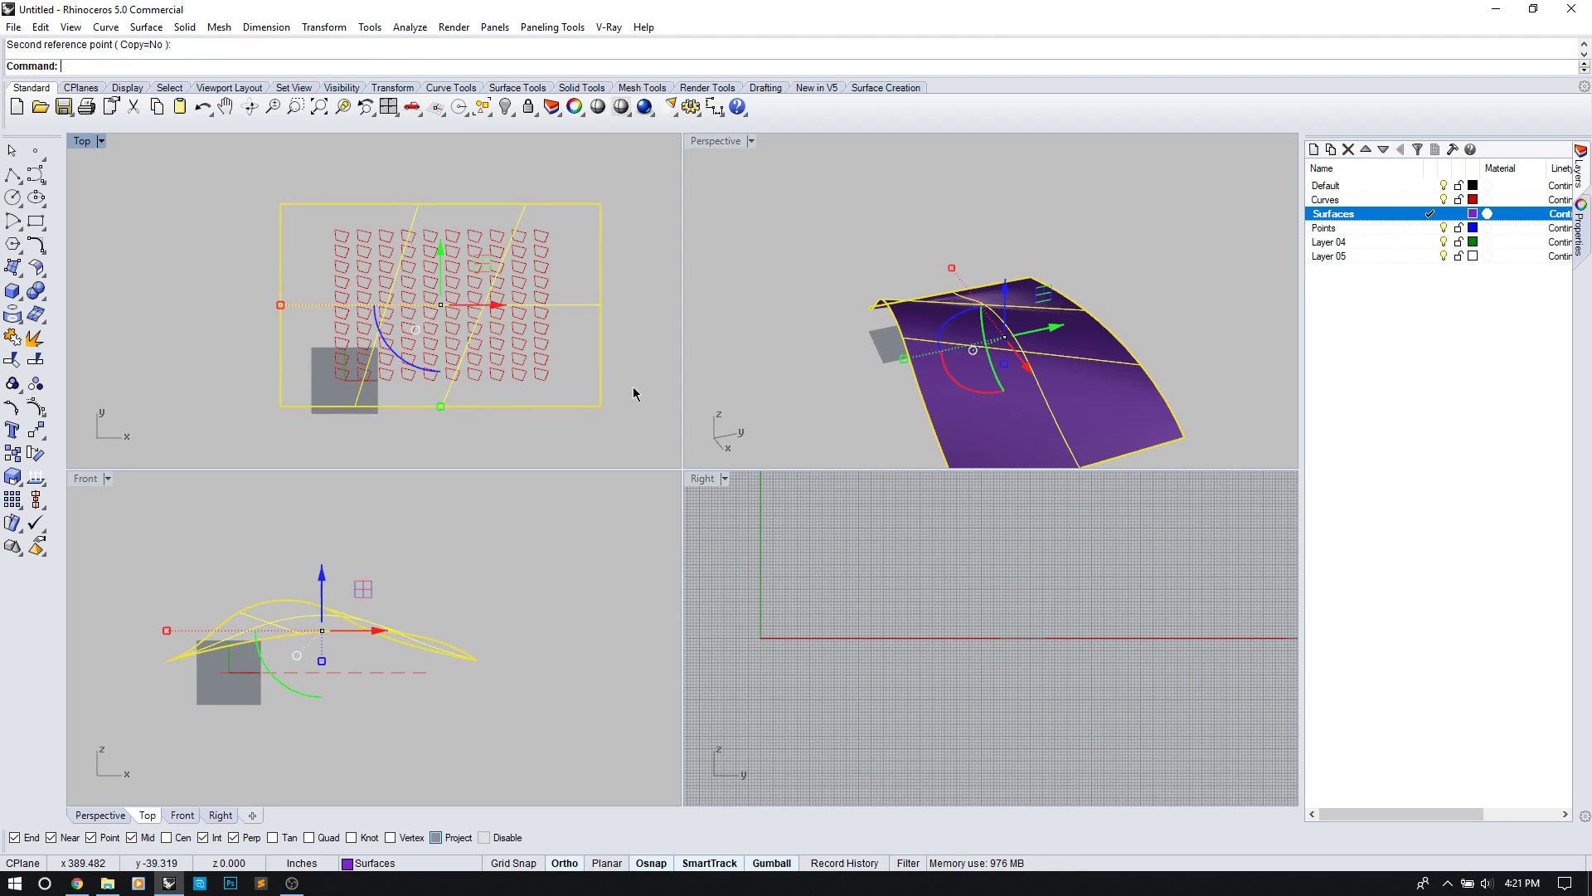
click(650, 392)
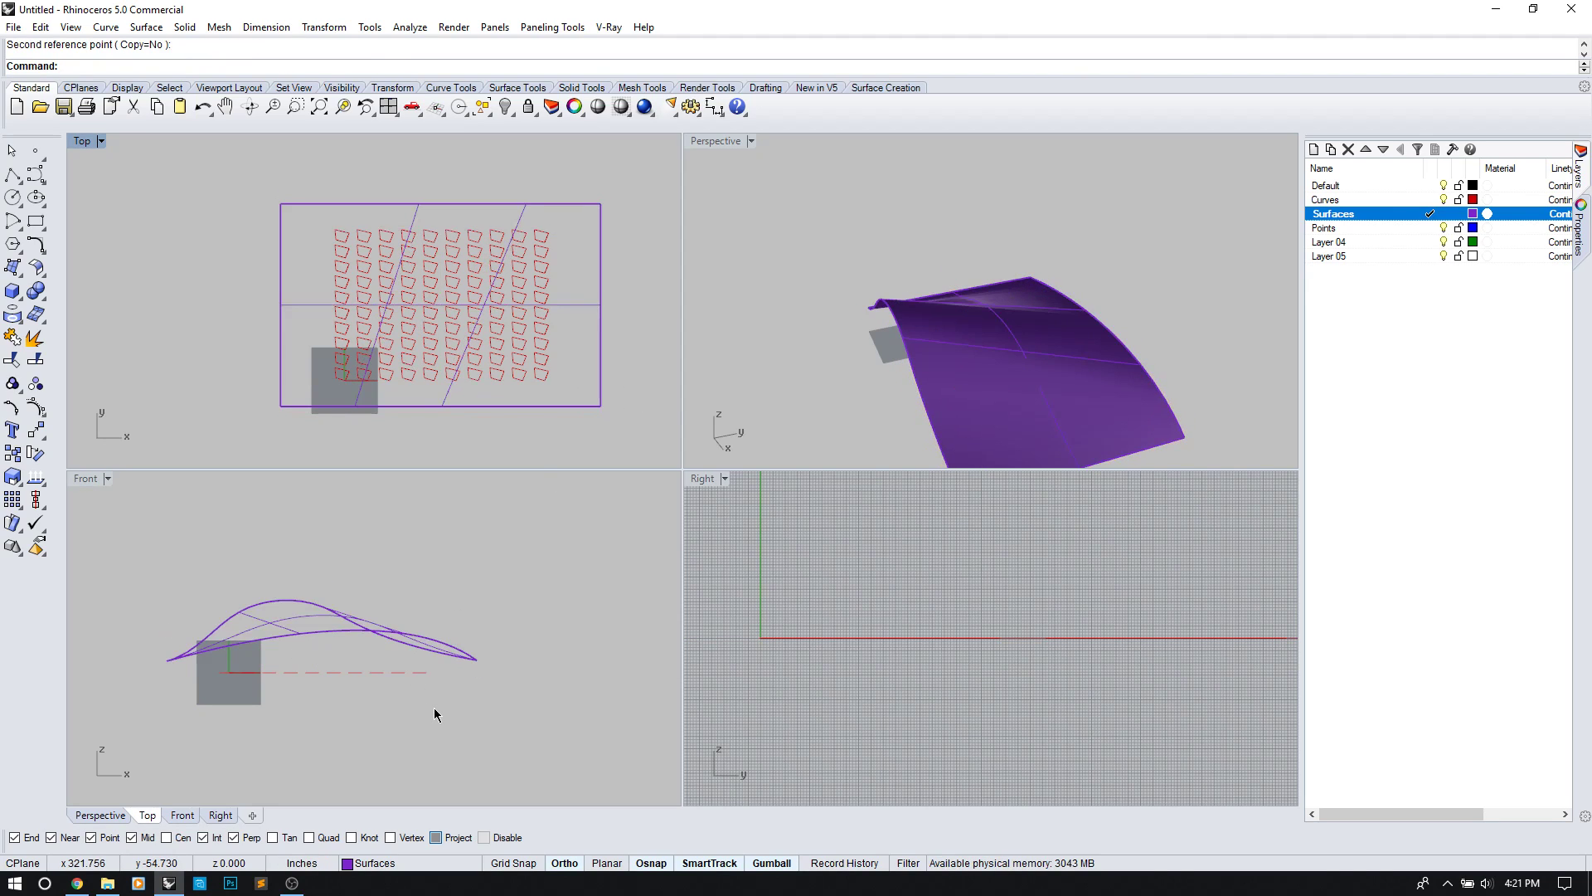
drag(435, 709, 350, 697)
Step: Extrude the 100 quad curves up to the curved loft surface as boundary
drag(199, 672, 197, 670)
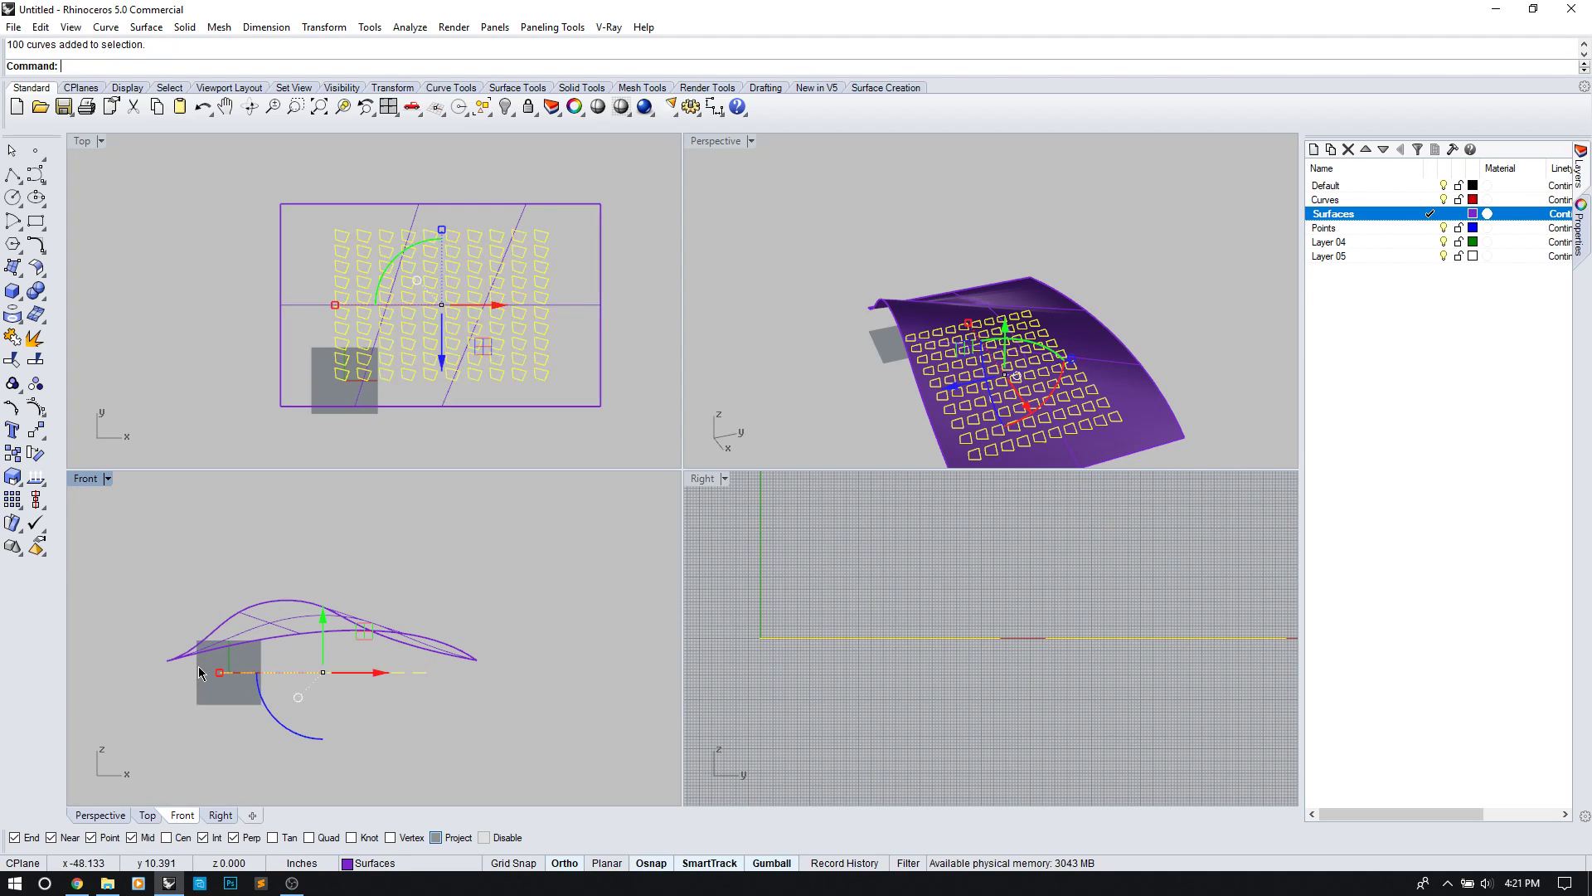
right_drag(838, 356, 987, 361)
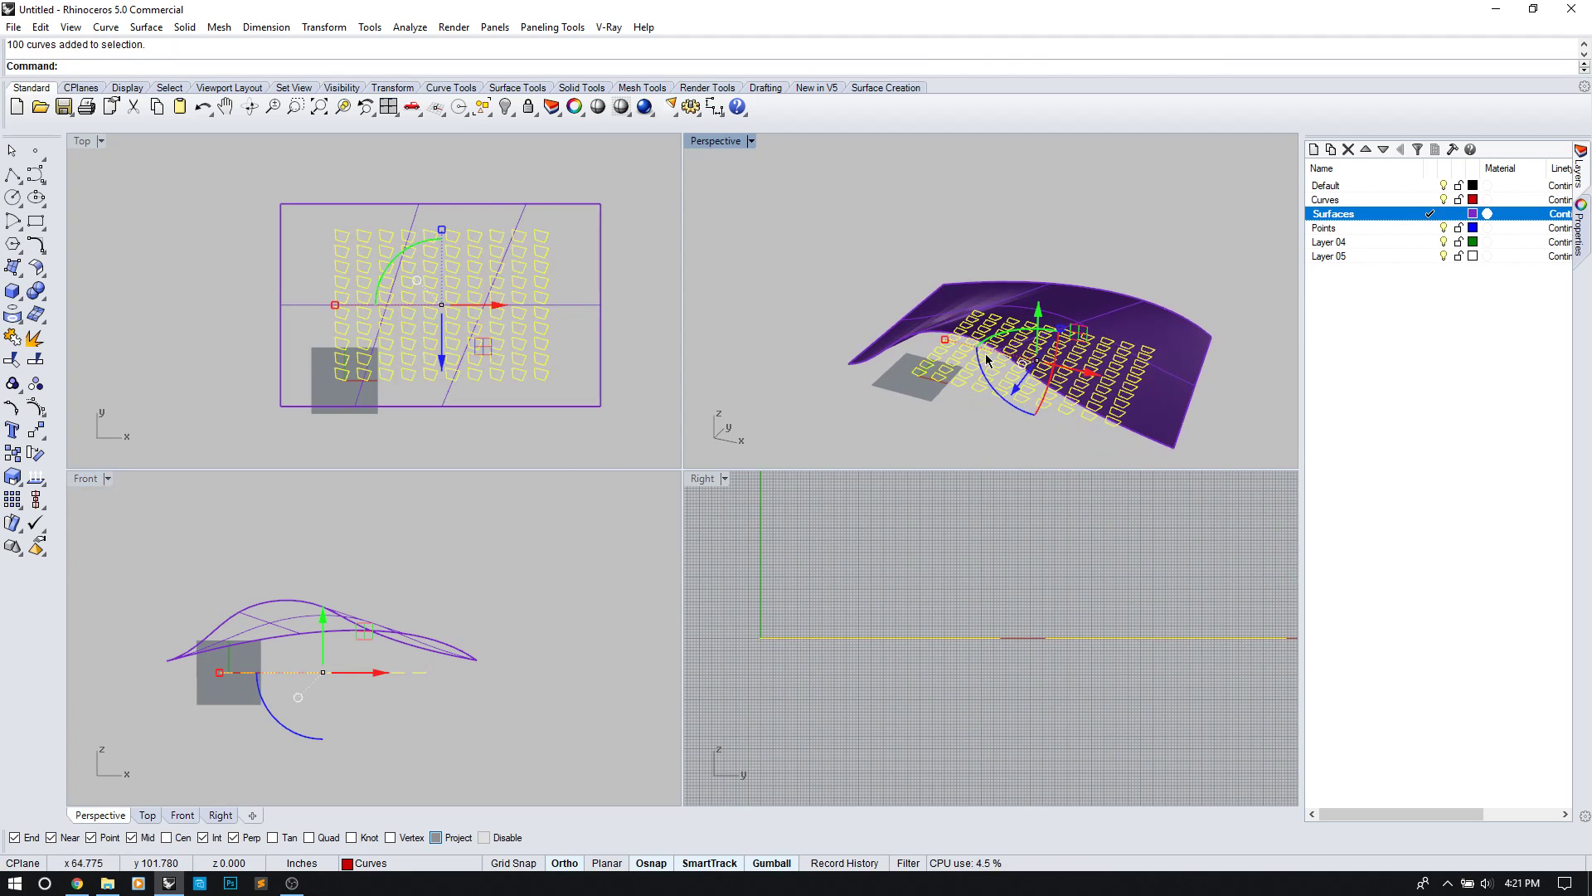
text(ExtrudeCrv)
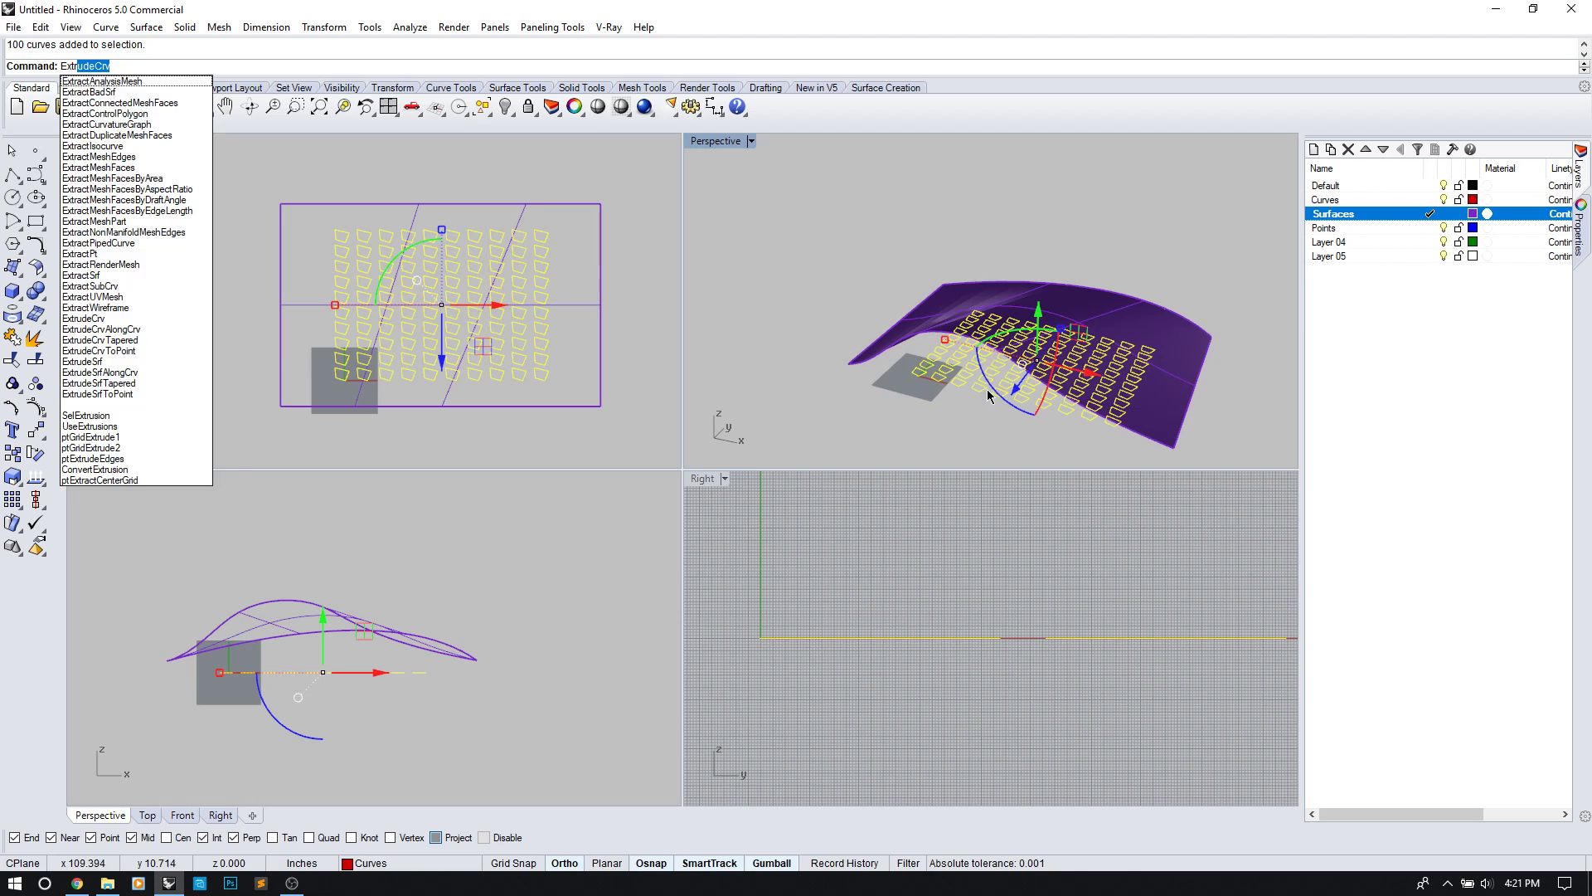
key(Return)
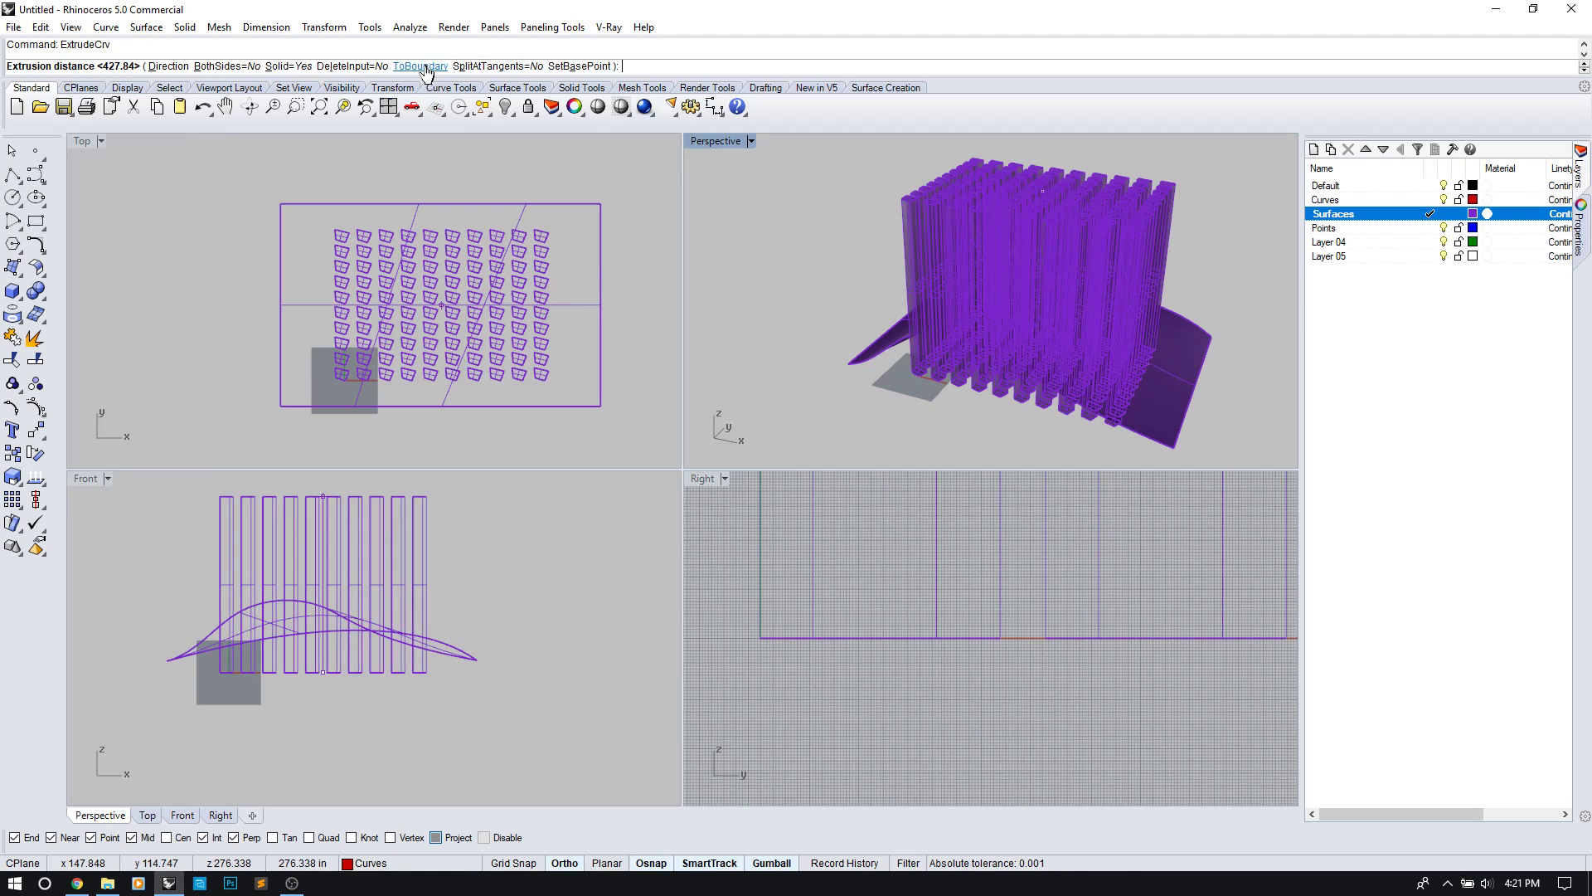
click(424, 68)
click(1159, 336)
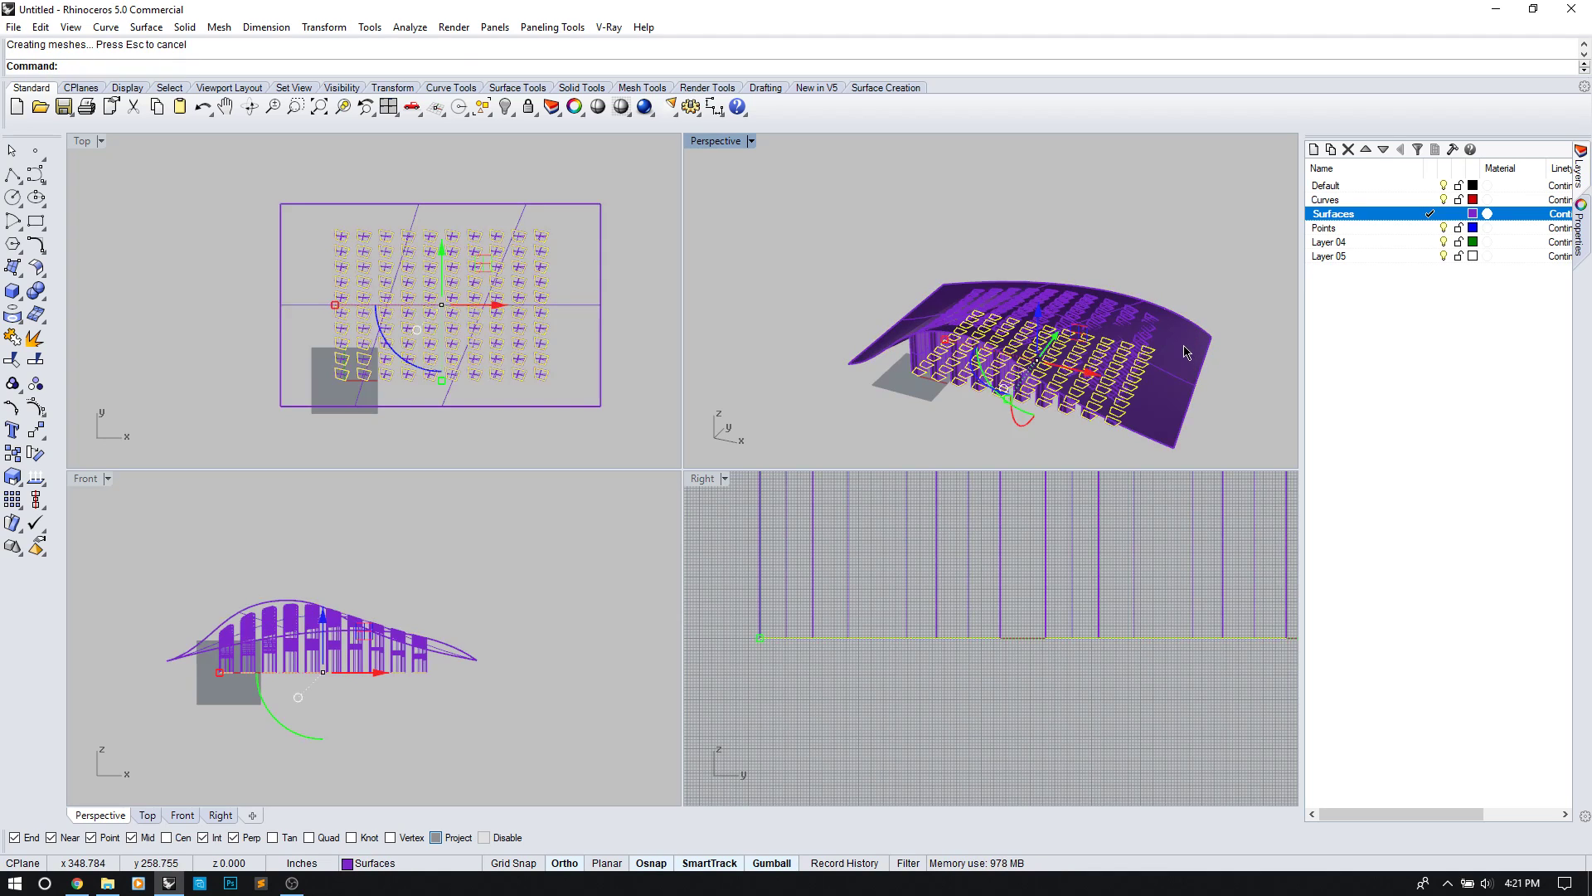
Step: Delete the loft surface and view the wavy-topped solids from several angles
key(Delete)
right_drag(1027, 350, 1159, 312)
right_drag(1095, 327, 1006, 335)
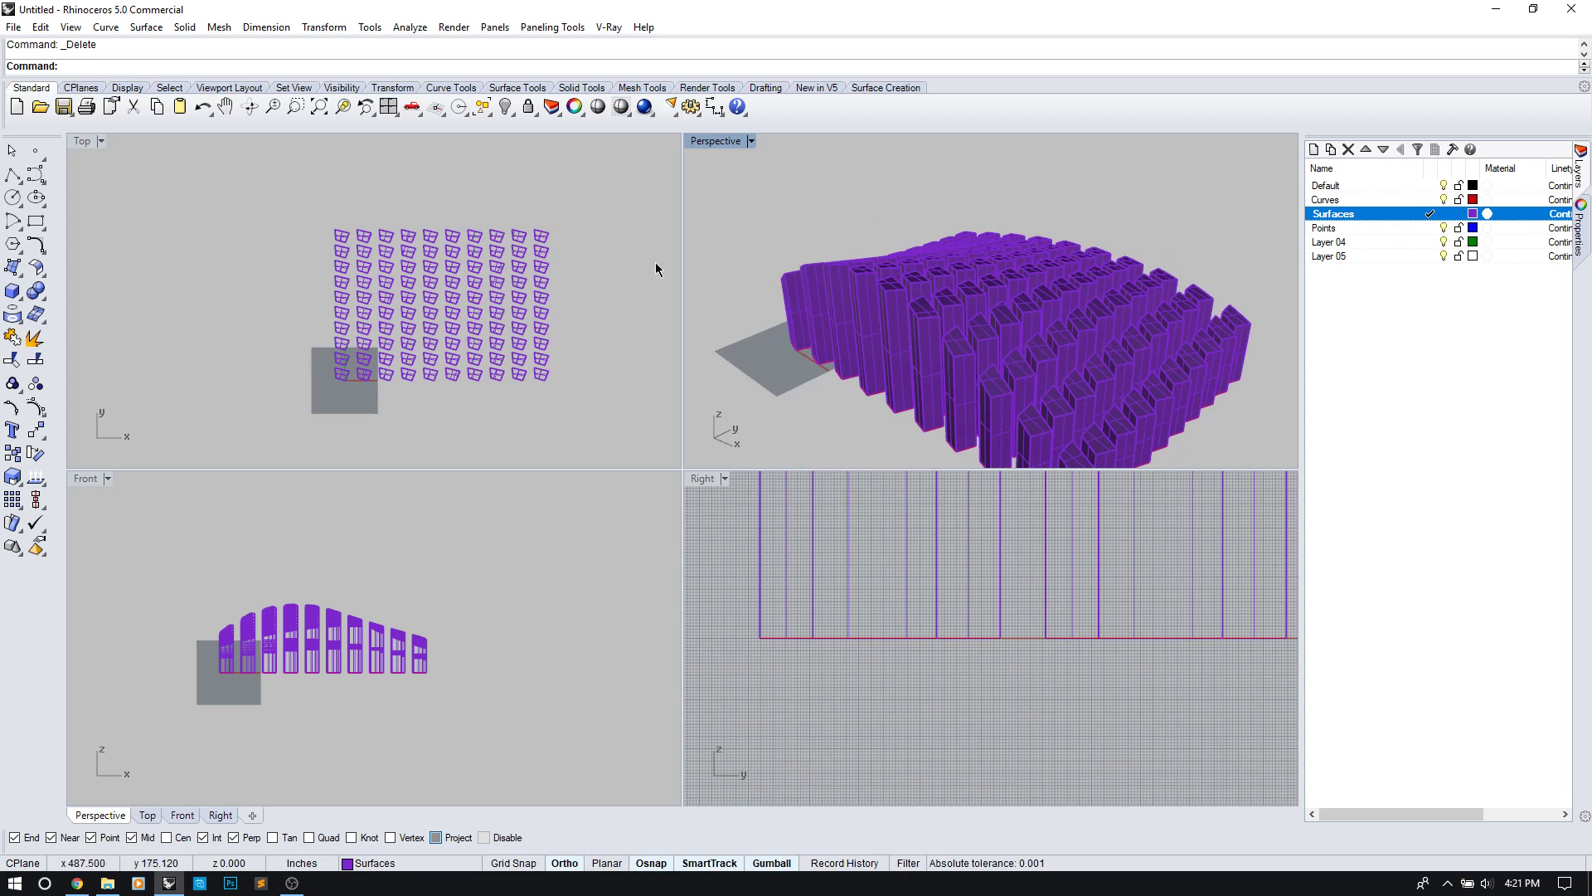
Step: Launch Grasshopper and delete the 100 extruded boxes from Rhino
text(Grasshopper)
key(Return)
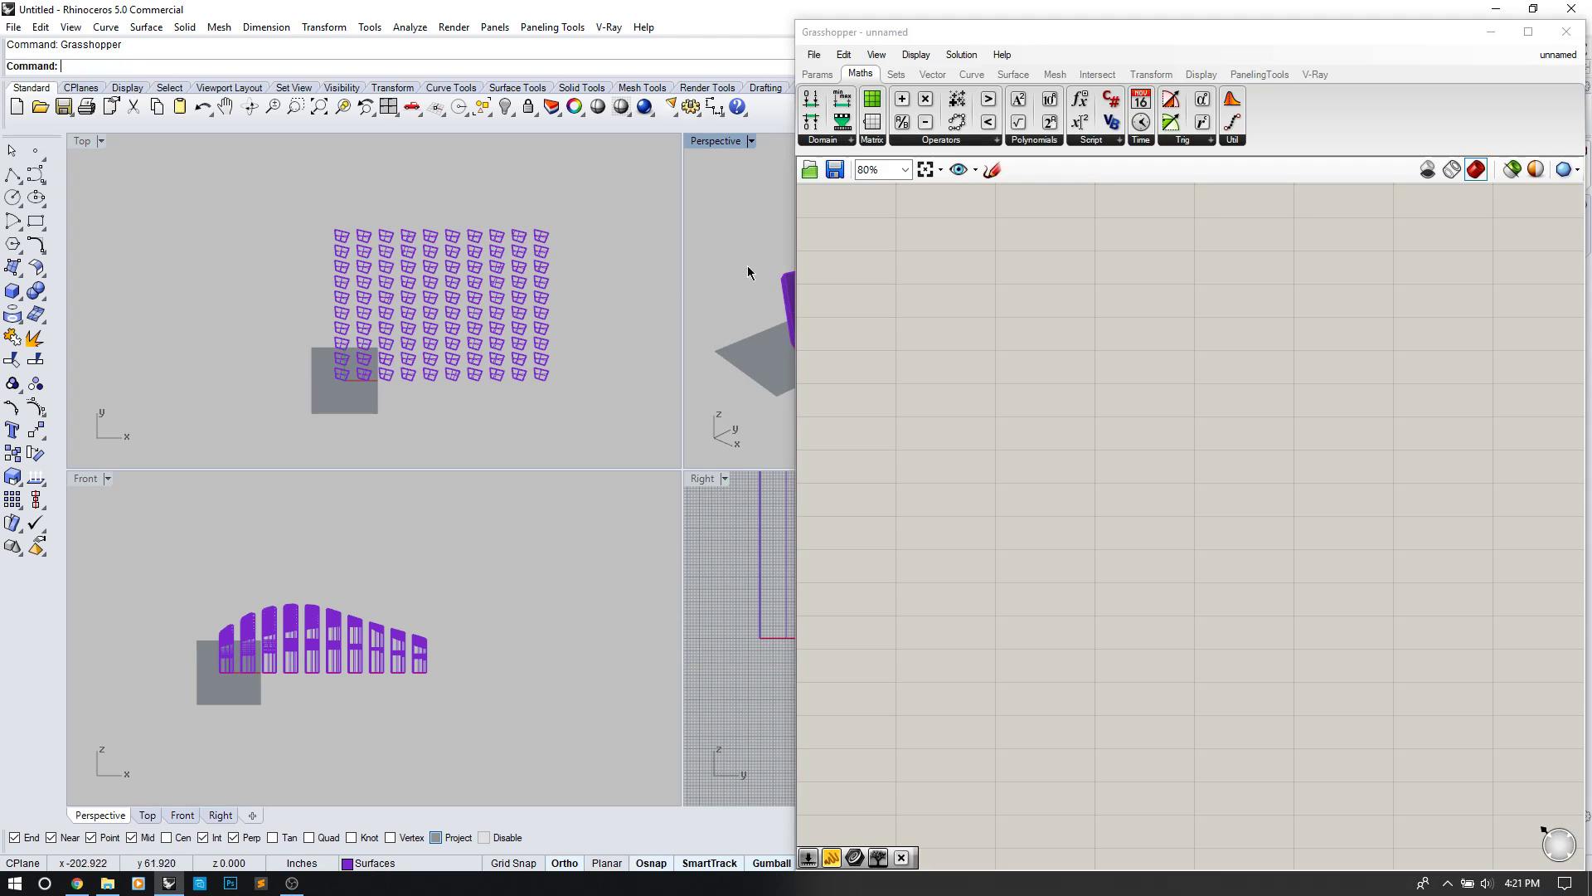
drag(479, 569, 121, 676)
key(Delete)
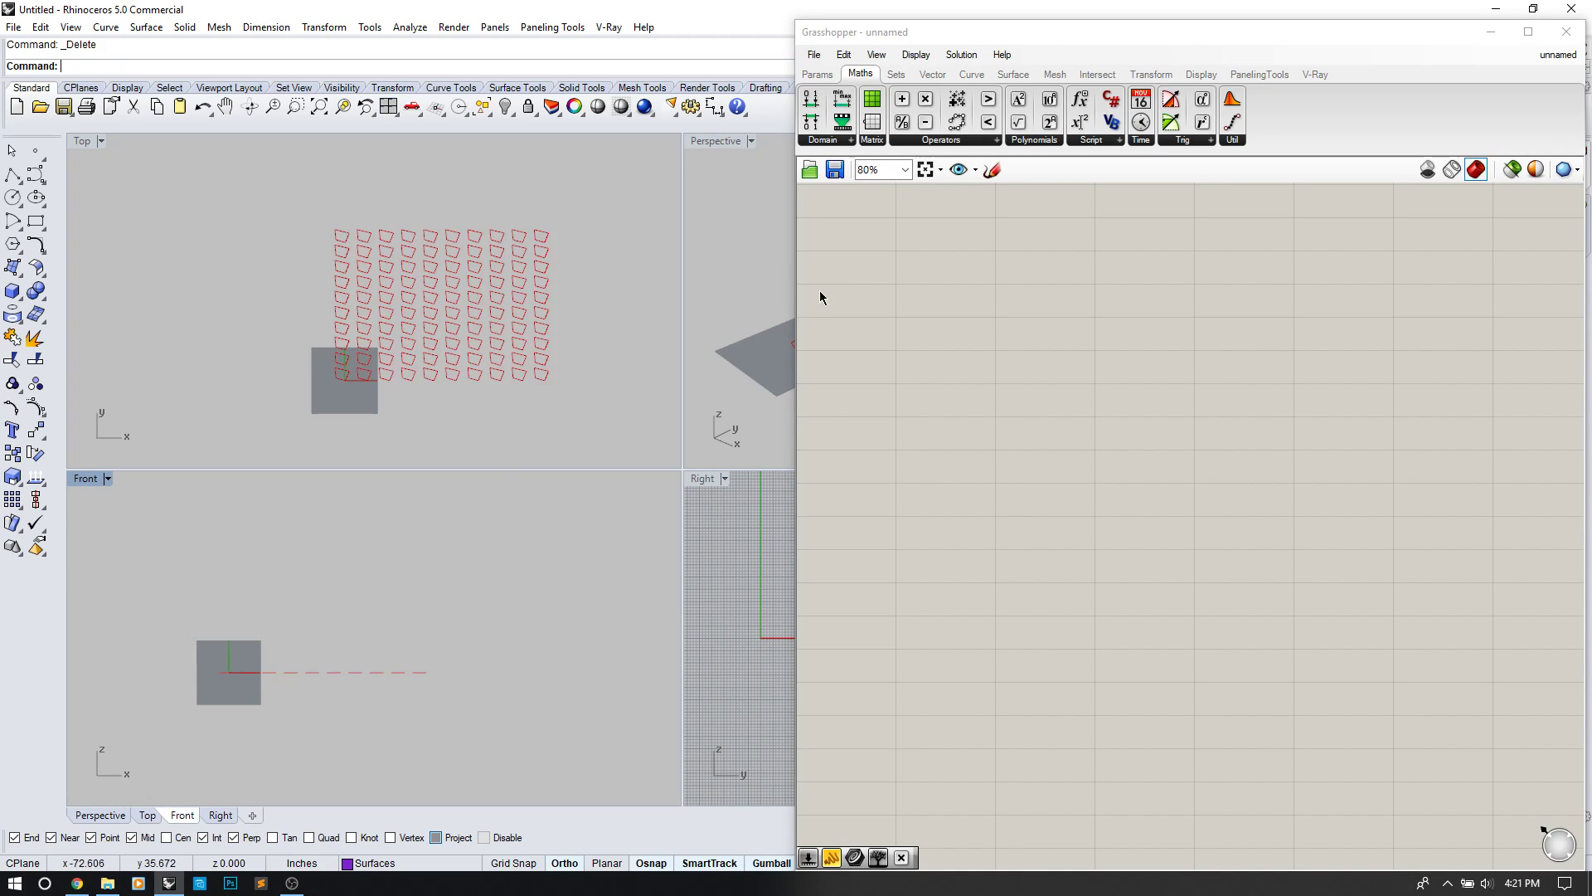
Step: Add a Curve parameter referencing the whole grid of quad curves via Set Multiple Curves
double_click(876, 274)
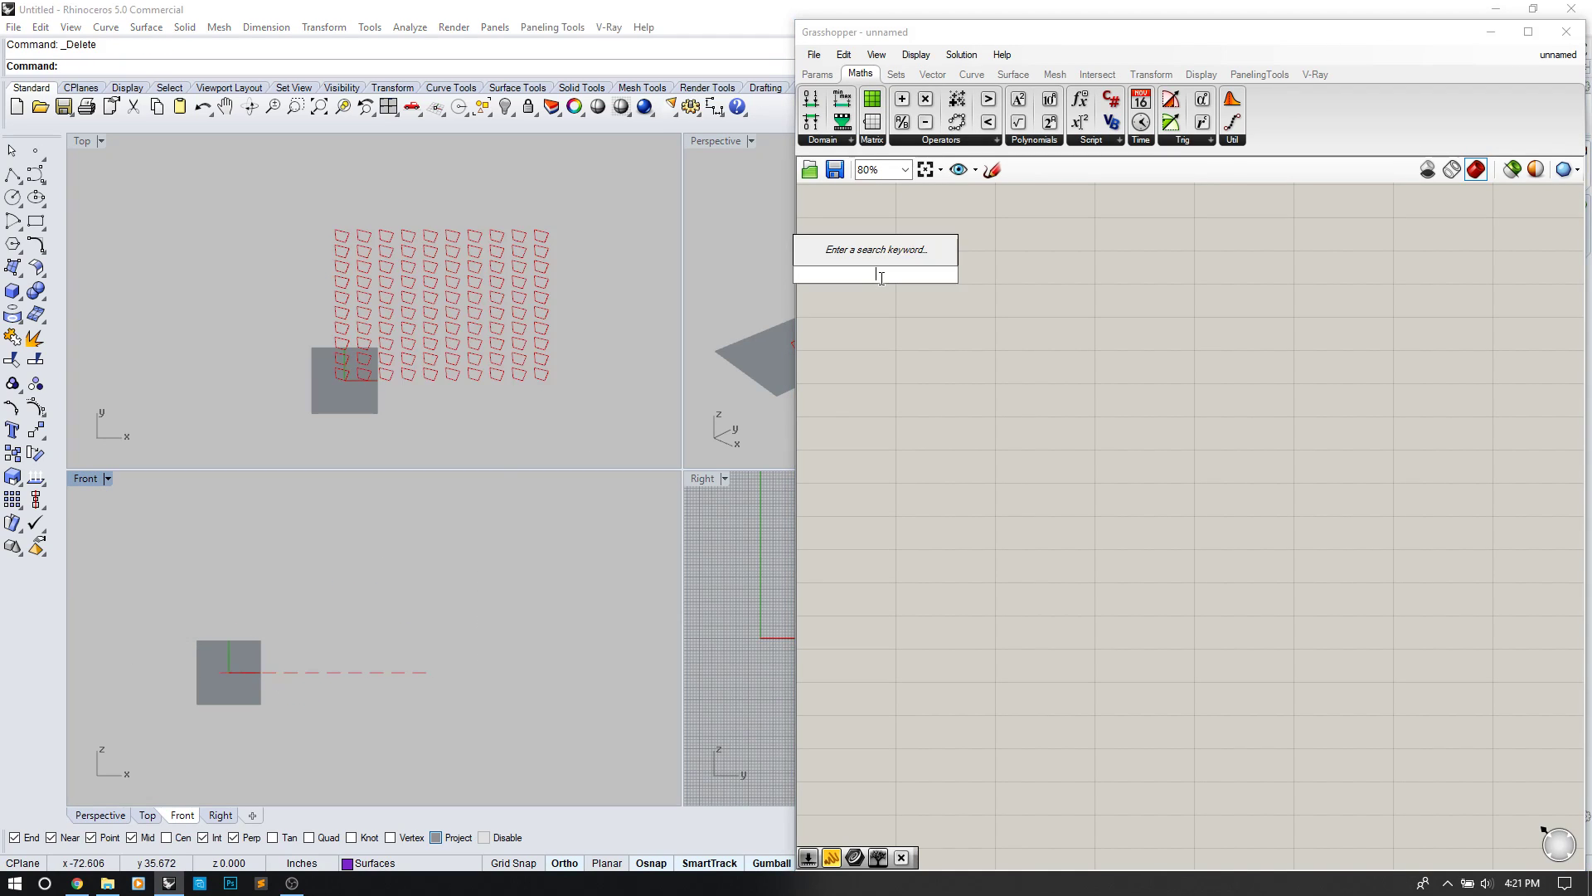
text(cur)
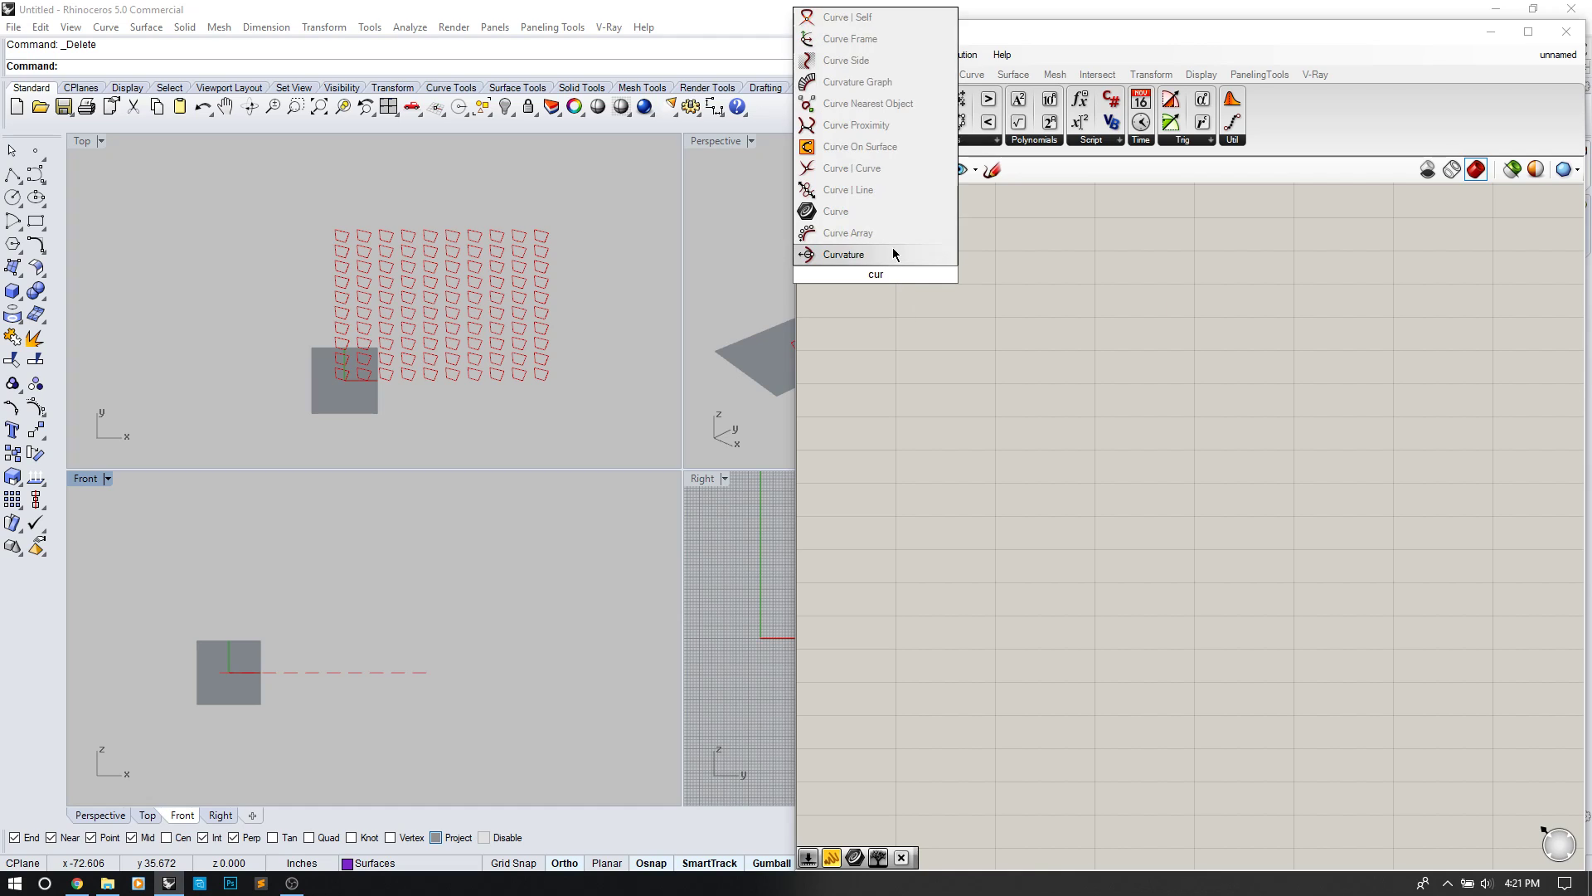
click(838, 212)
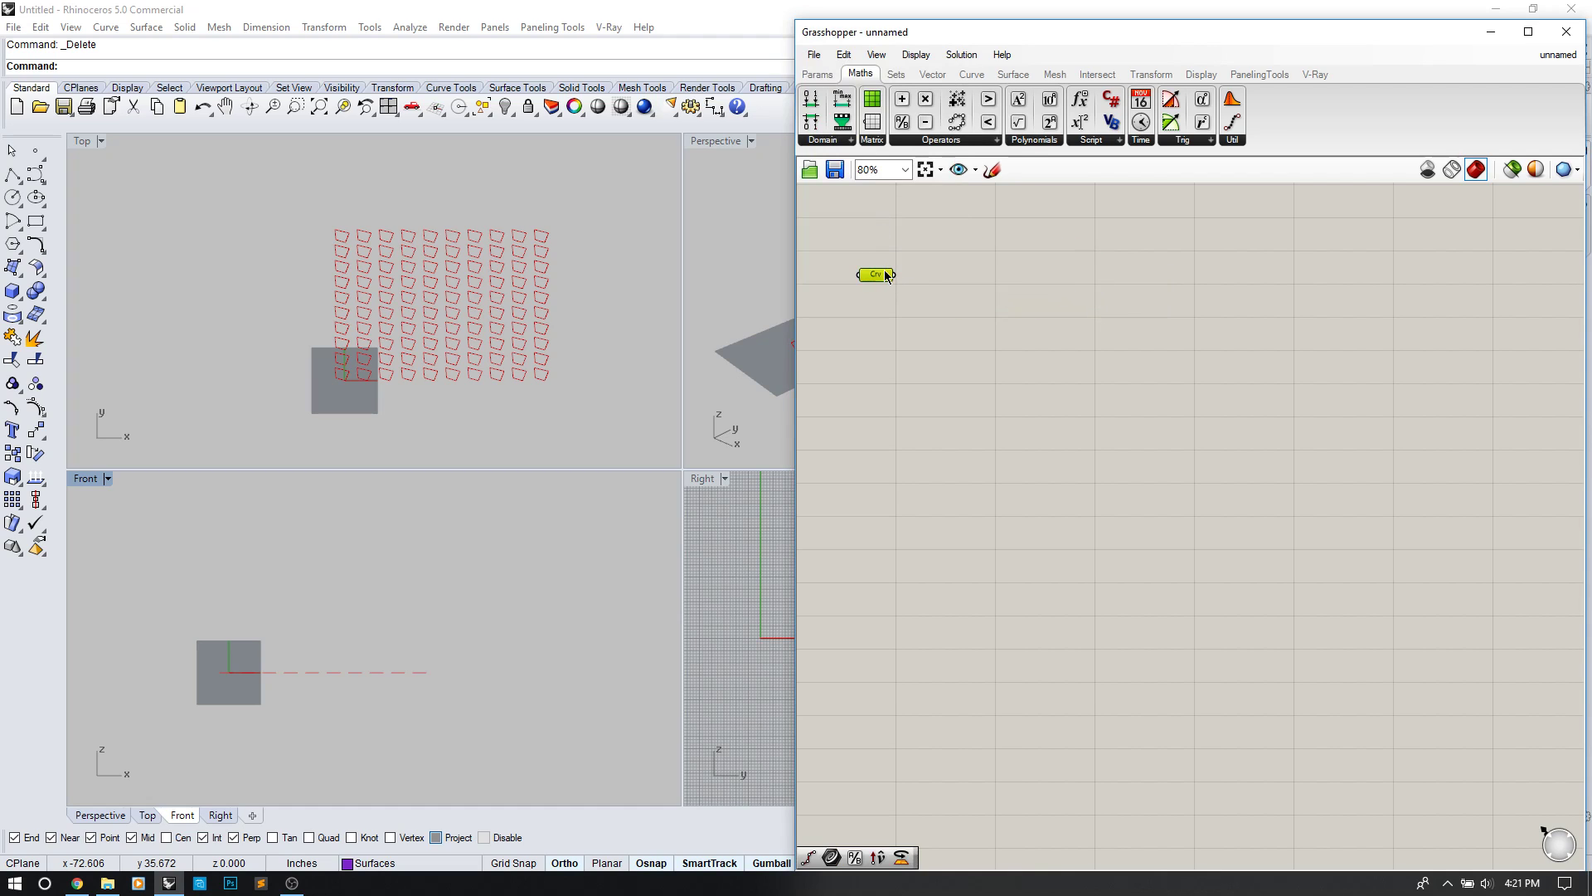
right_click(887, 276)
click(960, 556)
drag(448, 297, 597, 191)
key(Return)
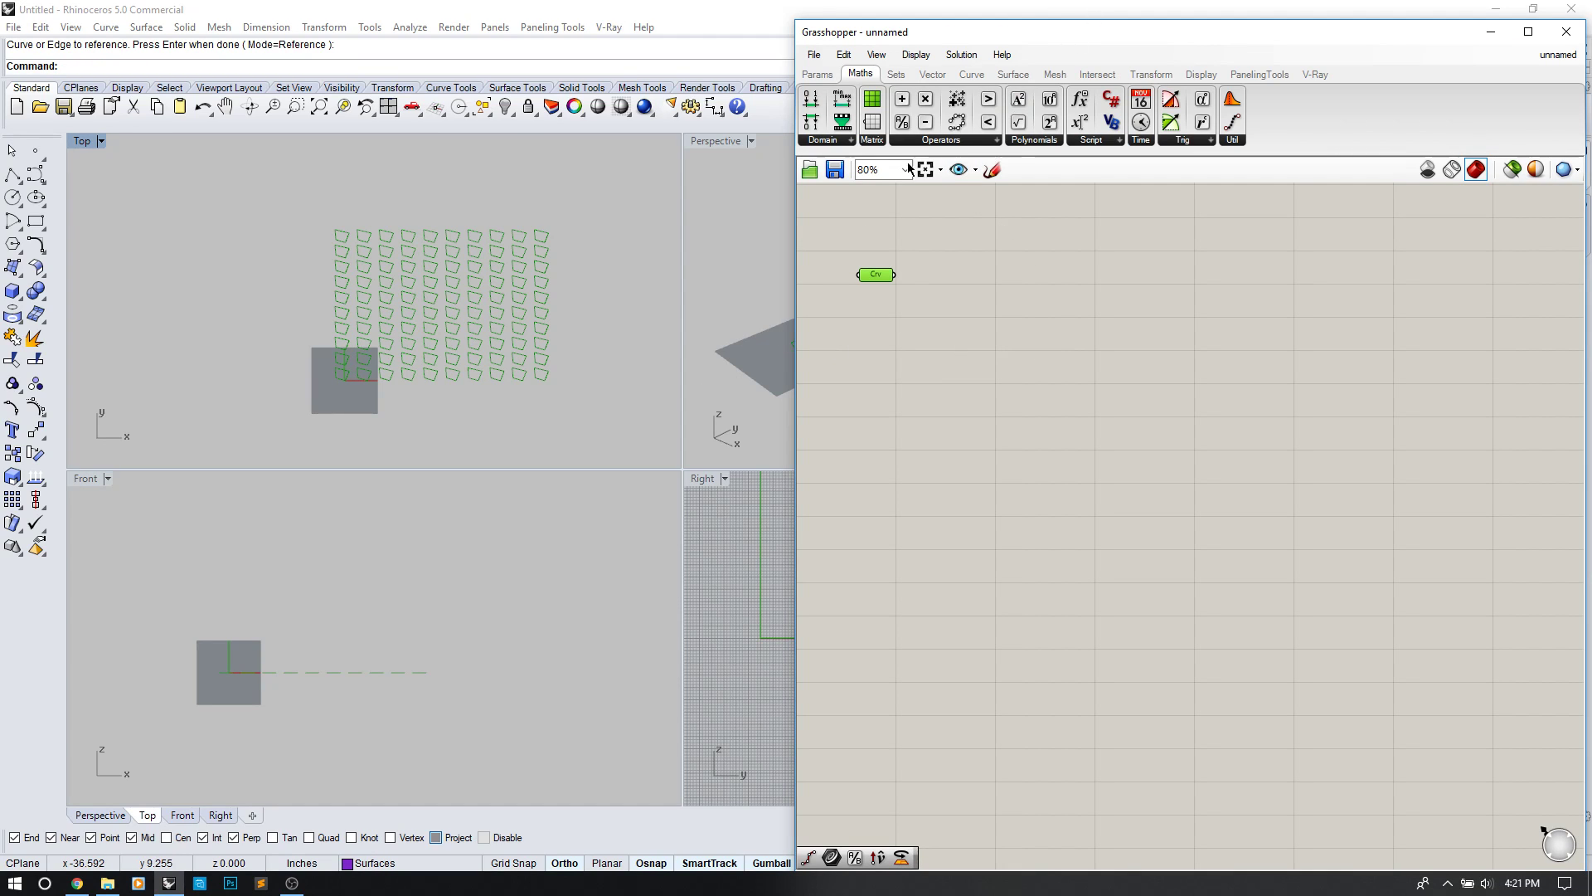
Step: Maximise the Perspective view on the curve grid and add an Extrude component
click(695, 143)
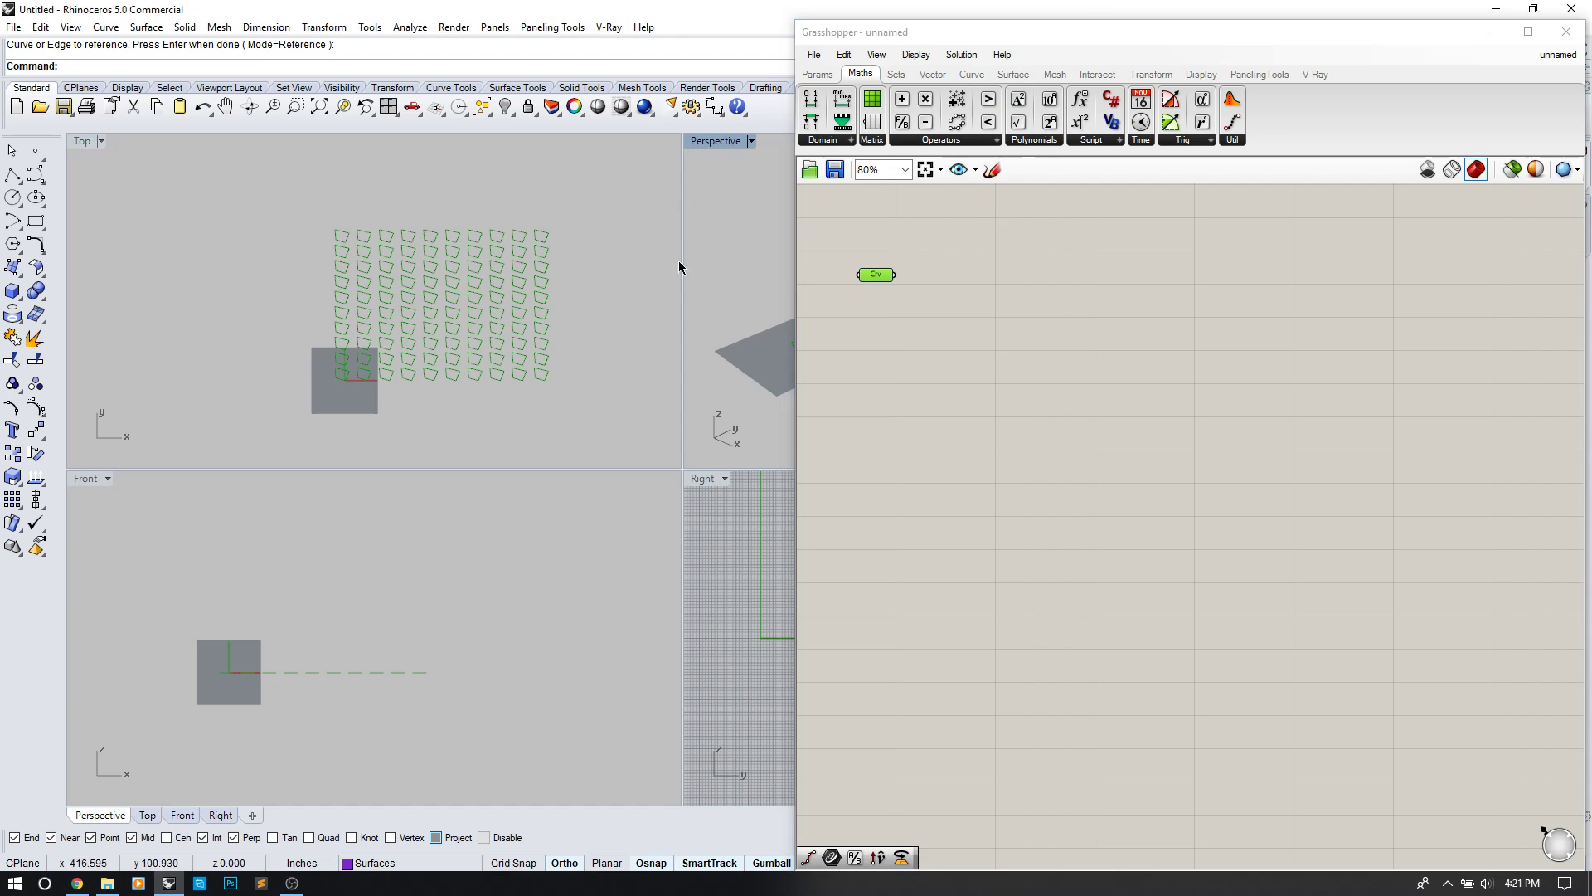
double_click(704, 141)
shift+right_drag(597, 373, 322, 258)
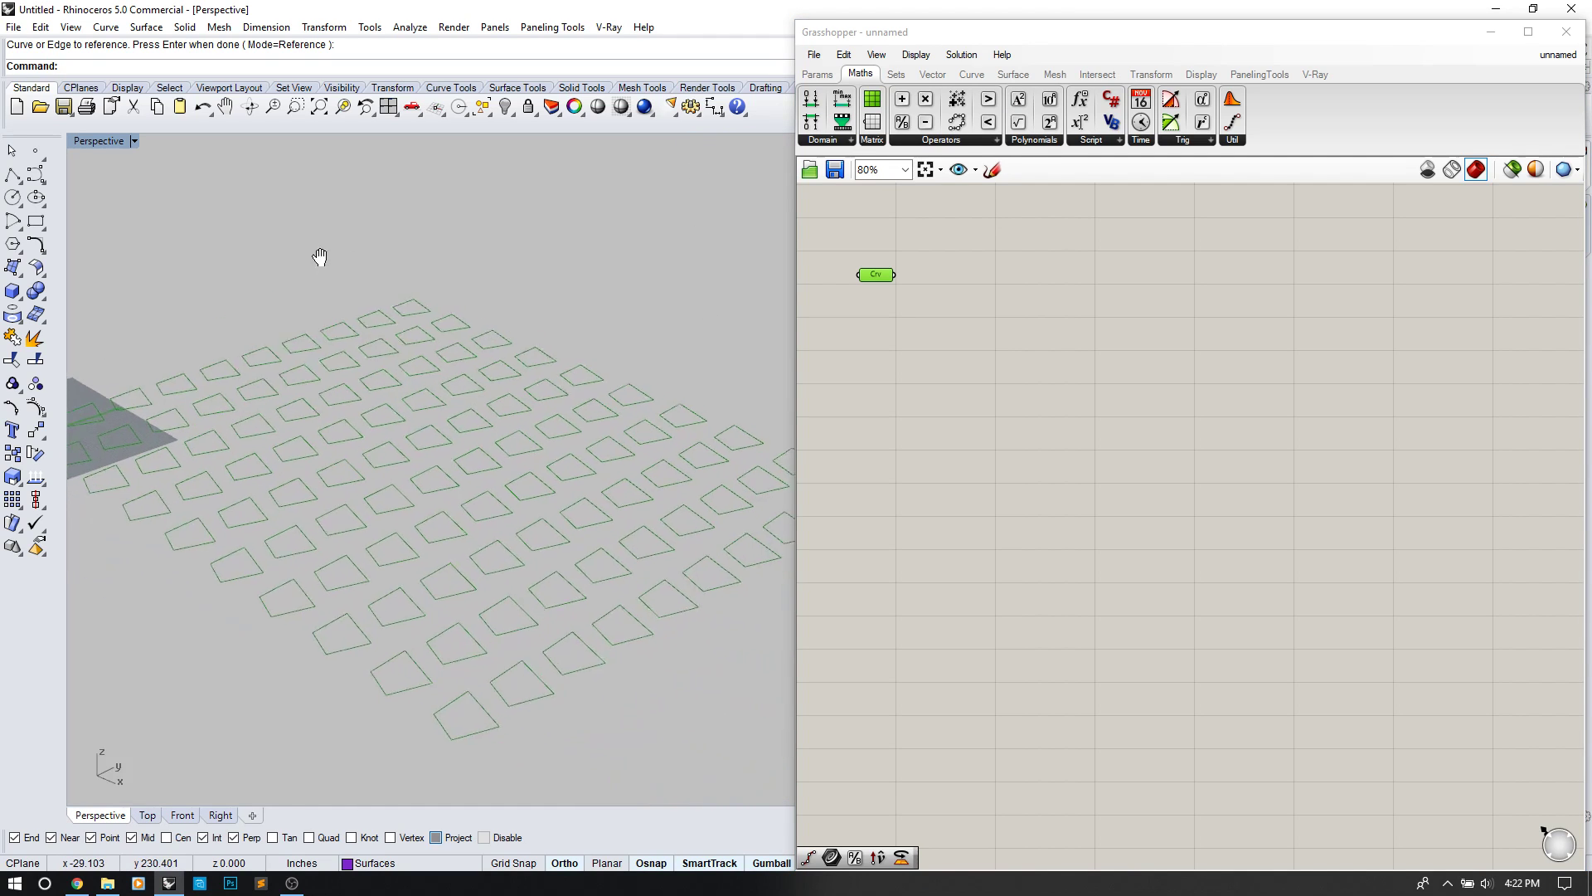
double_click(1112, 341)
text(ext)
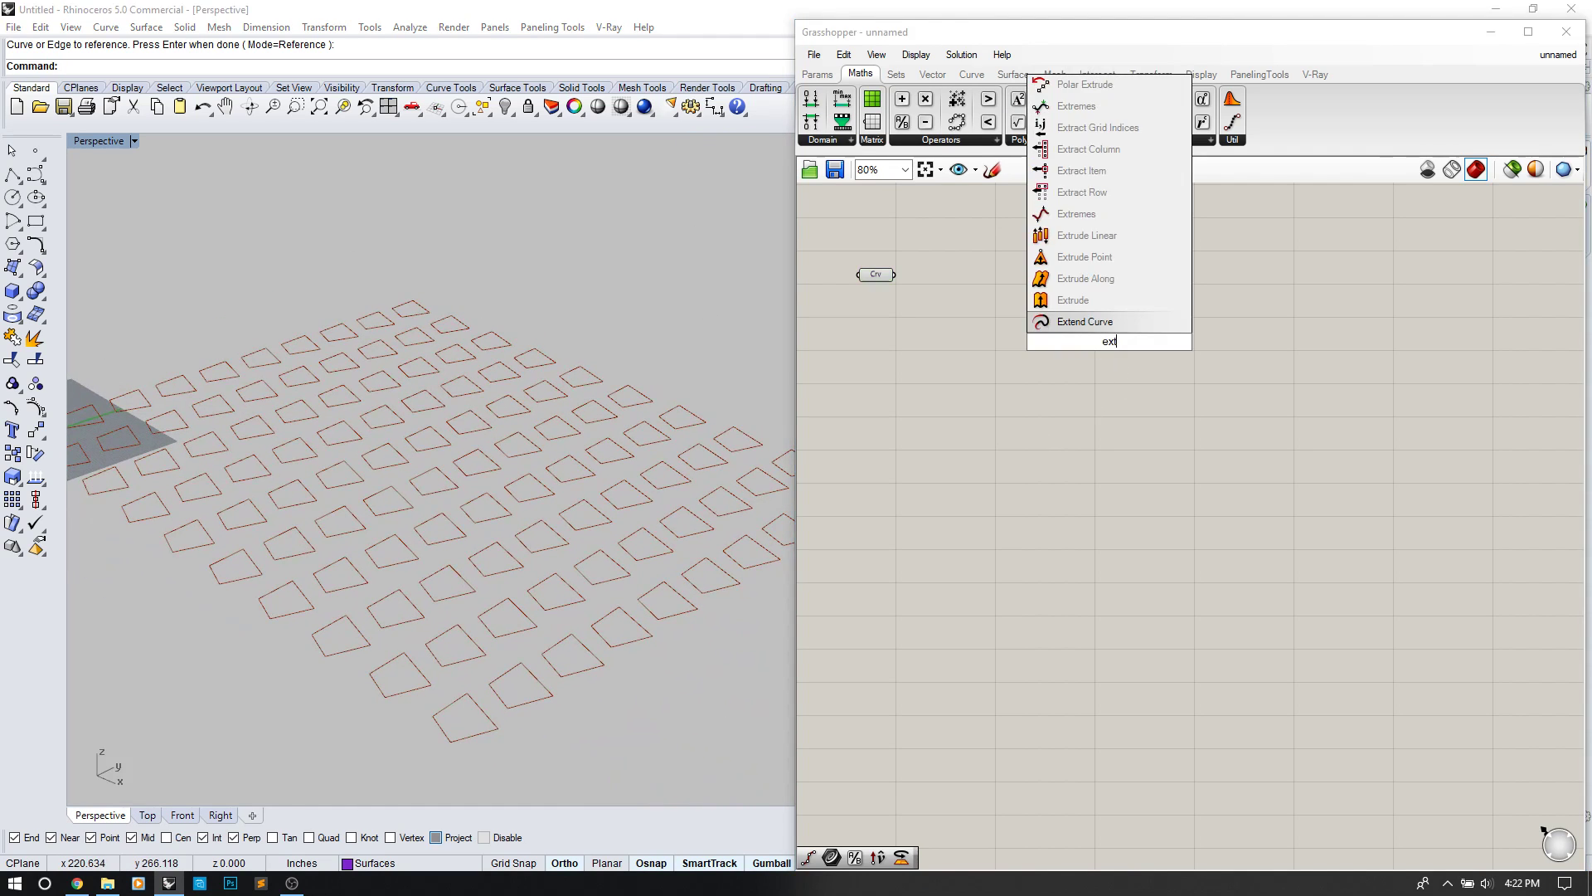
click(1102, 301)
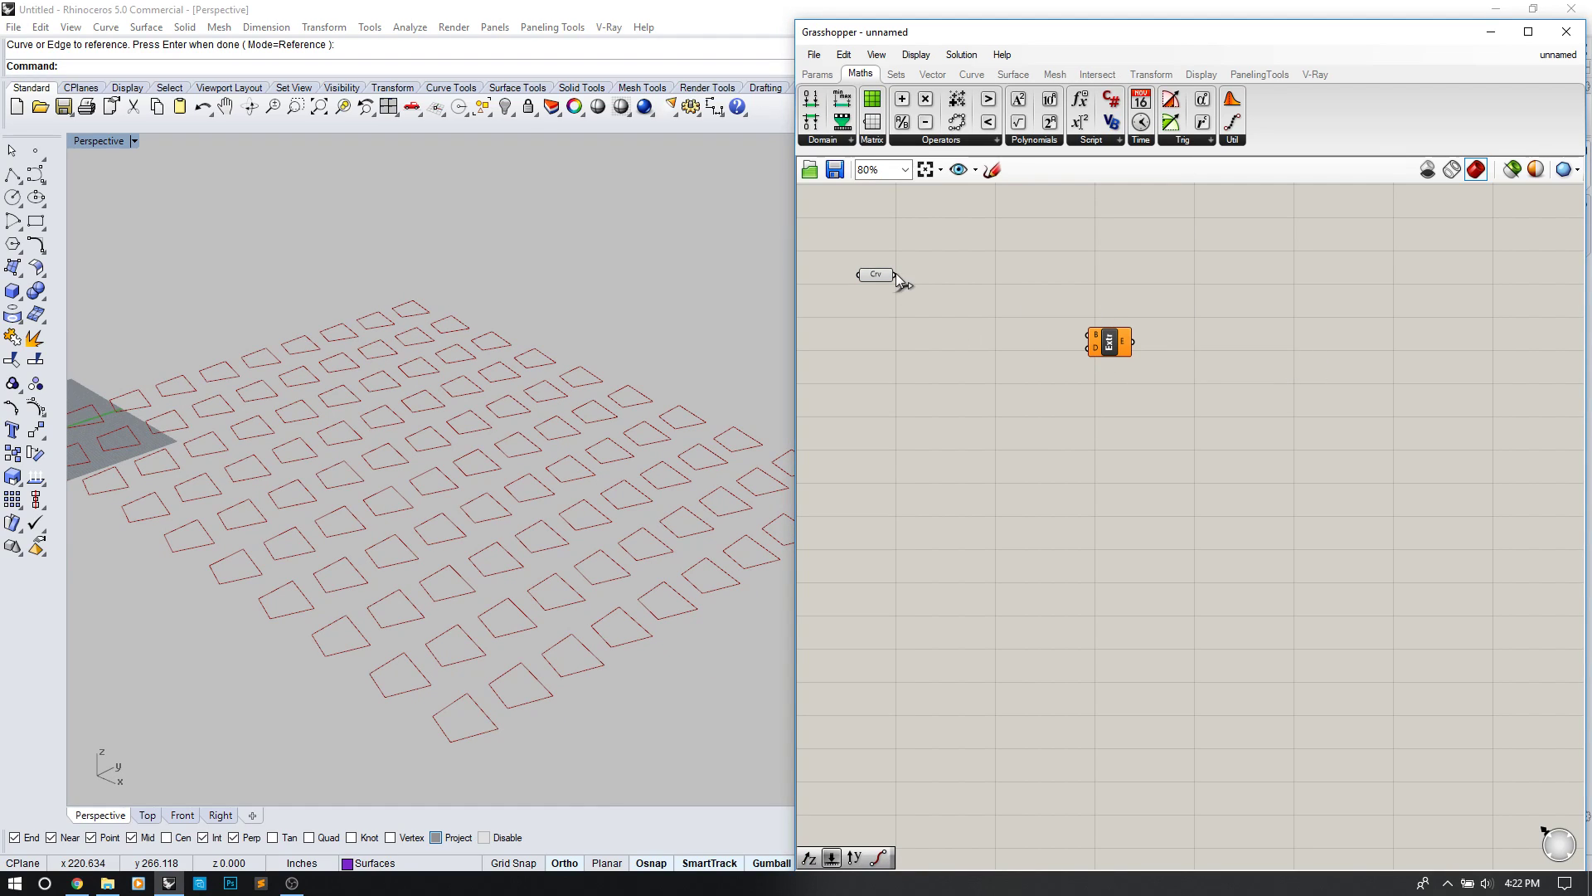
Step: Add a Number Slider set to 8 and a Unit Z component, wiring the slider into its factor
double_click(925, 443)
text(8)
key(Return)
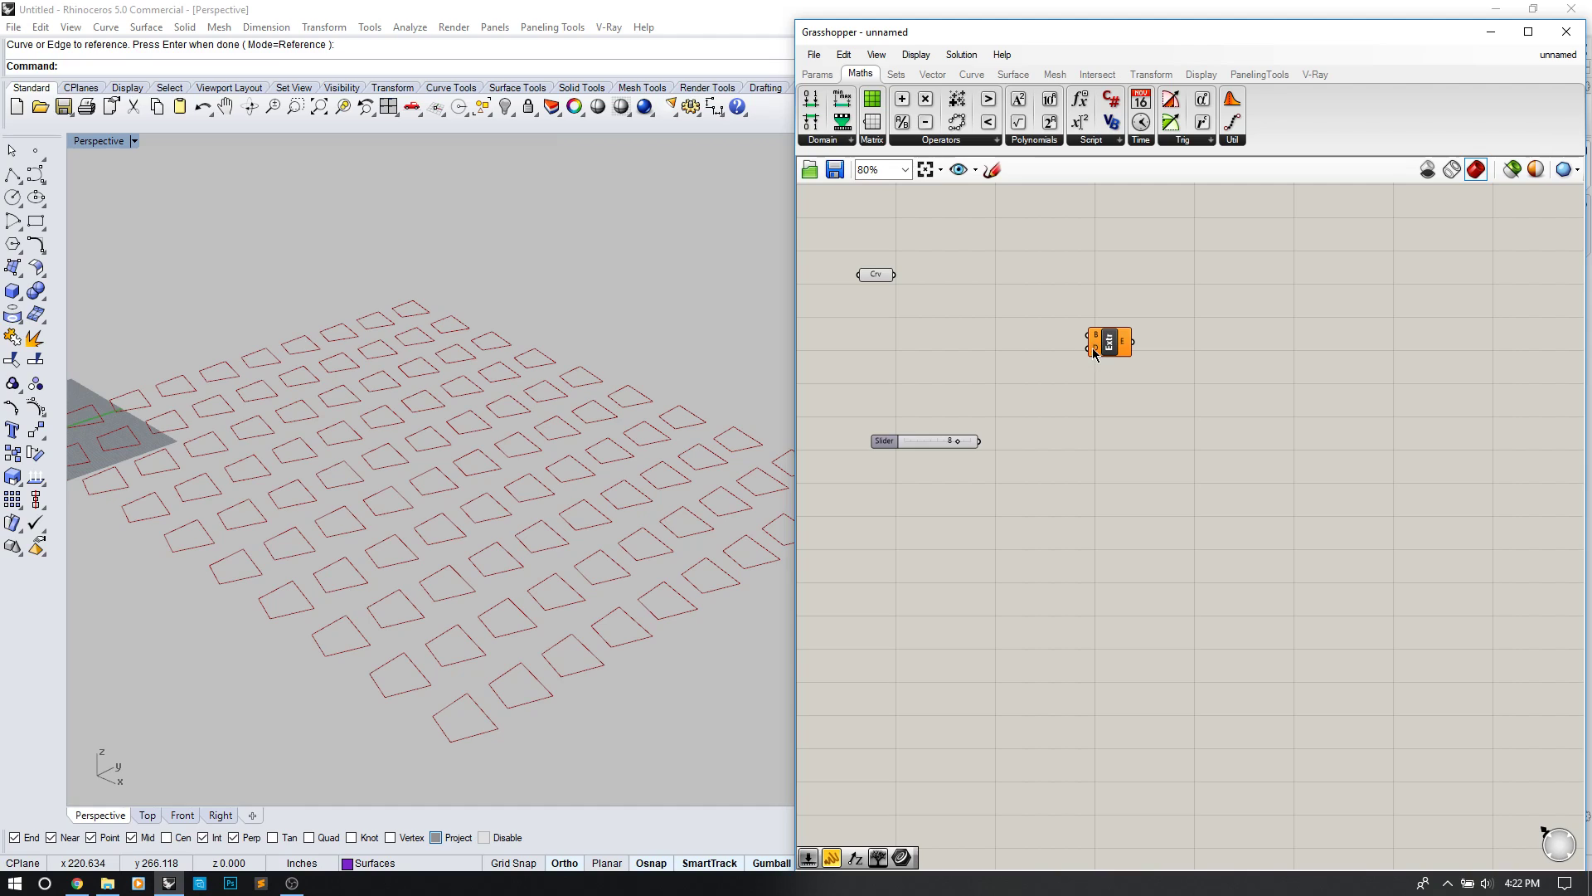
double_click(1049, 448)
text(z)
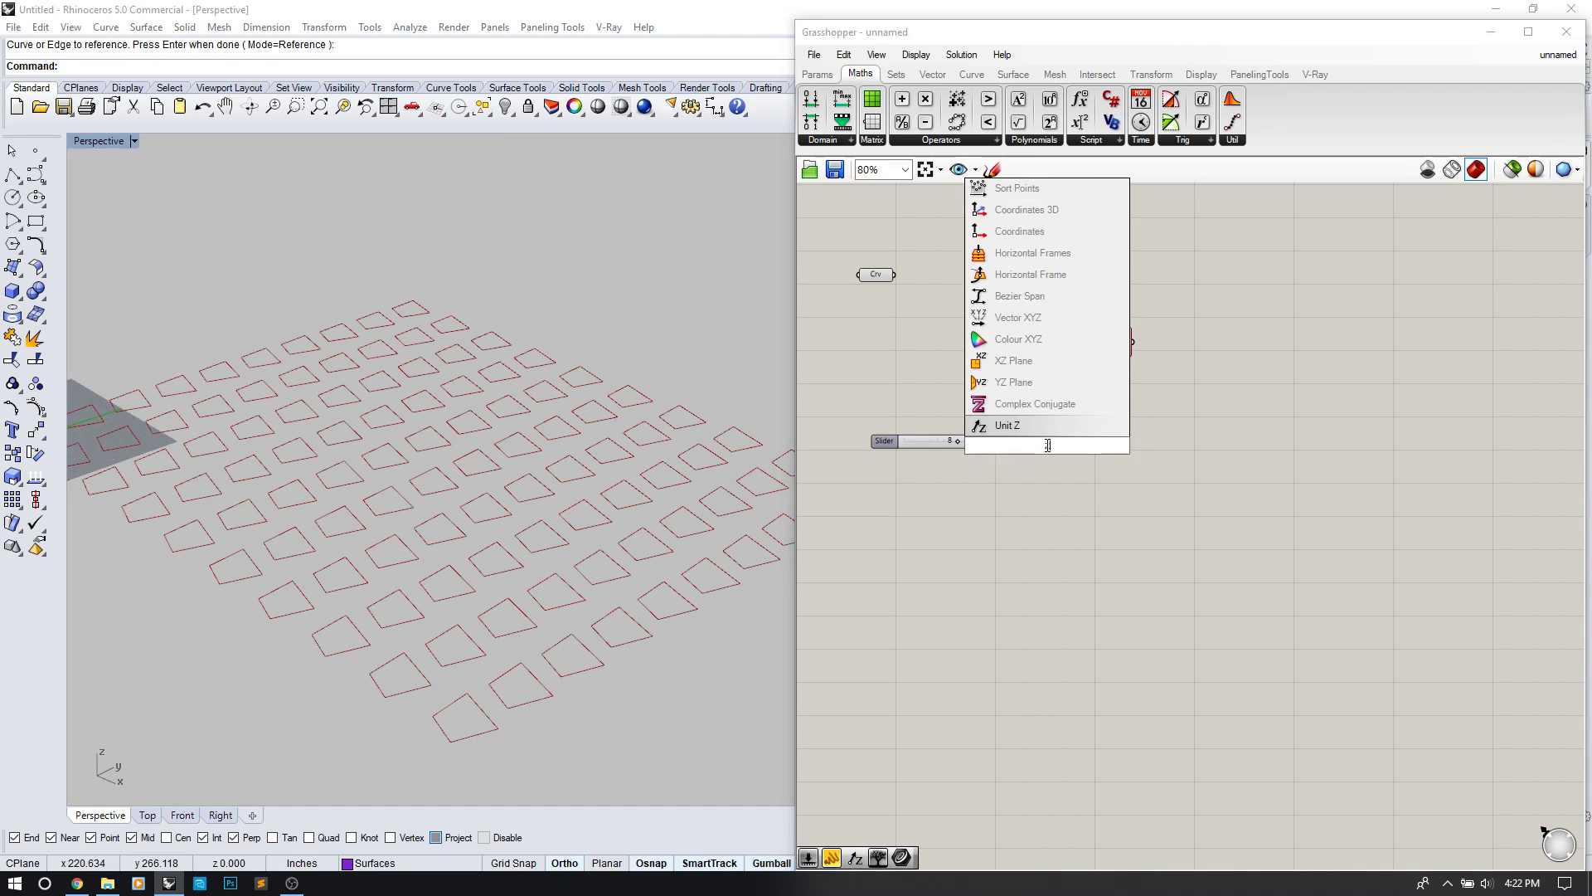
click(1038, 430)
drag(981, 443, 1028, 446)
Step: Wire the quad curves into Extrude's base and Unit Z into its direction, rearranging the components
drag(895, 275, 1148, 338)
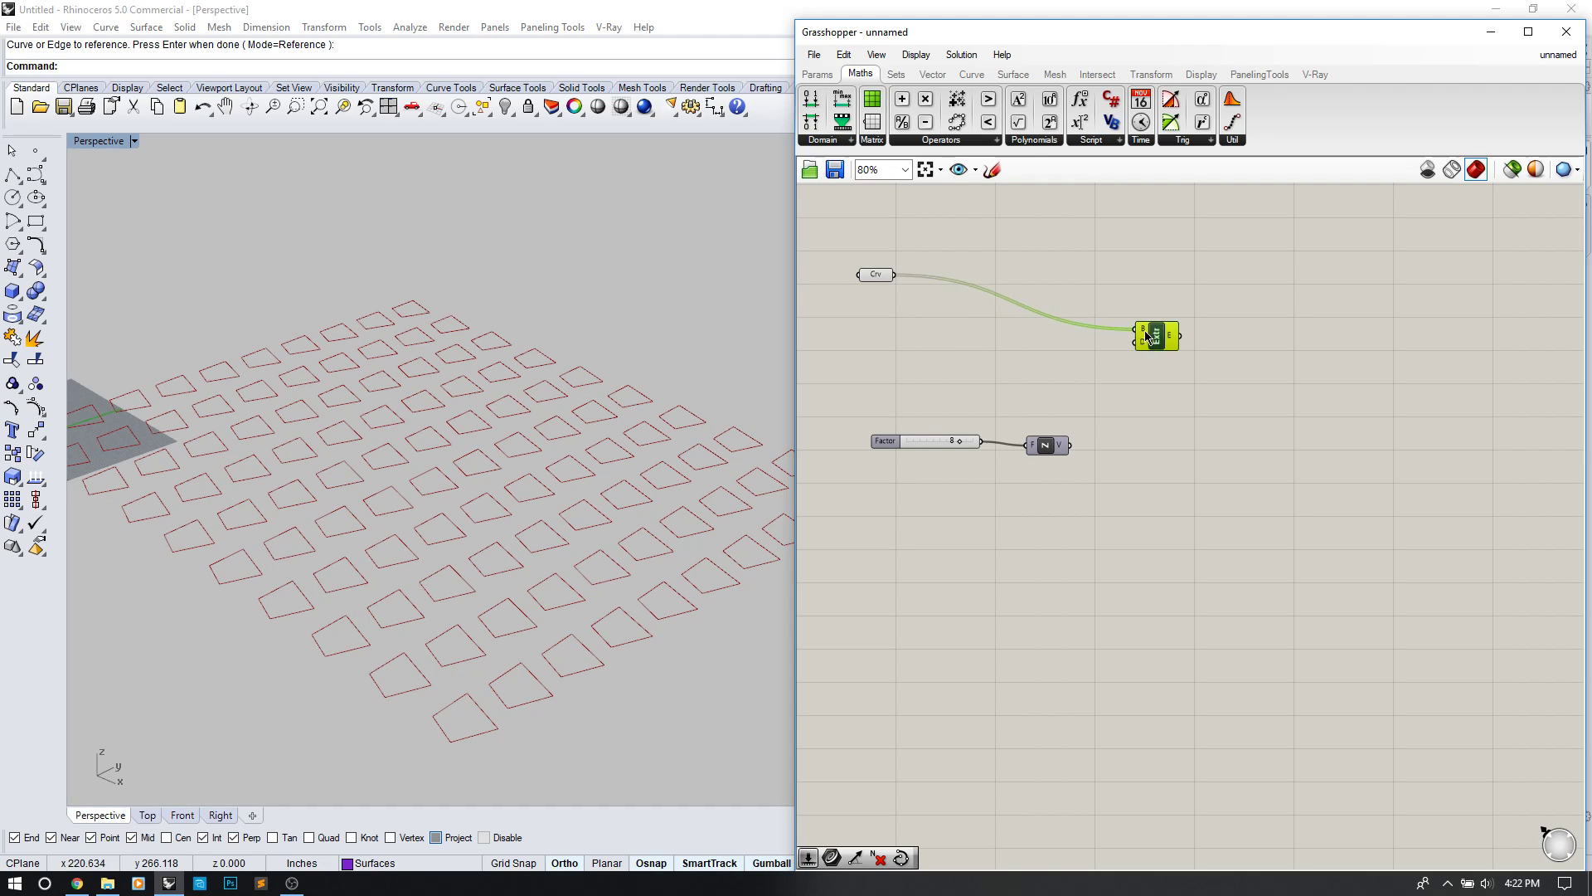
drag(1072, 444, 1135, 342)
drag(1050, 449, 1073, 371)
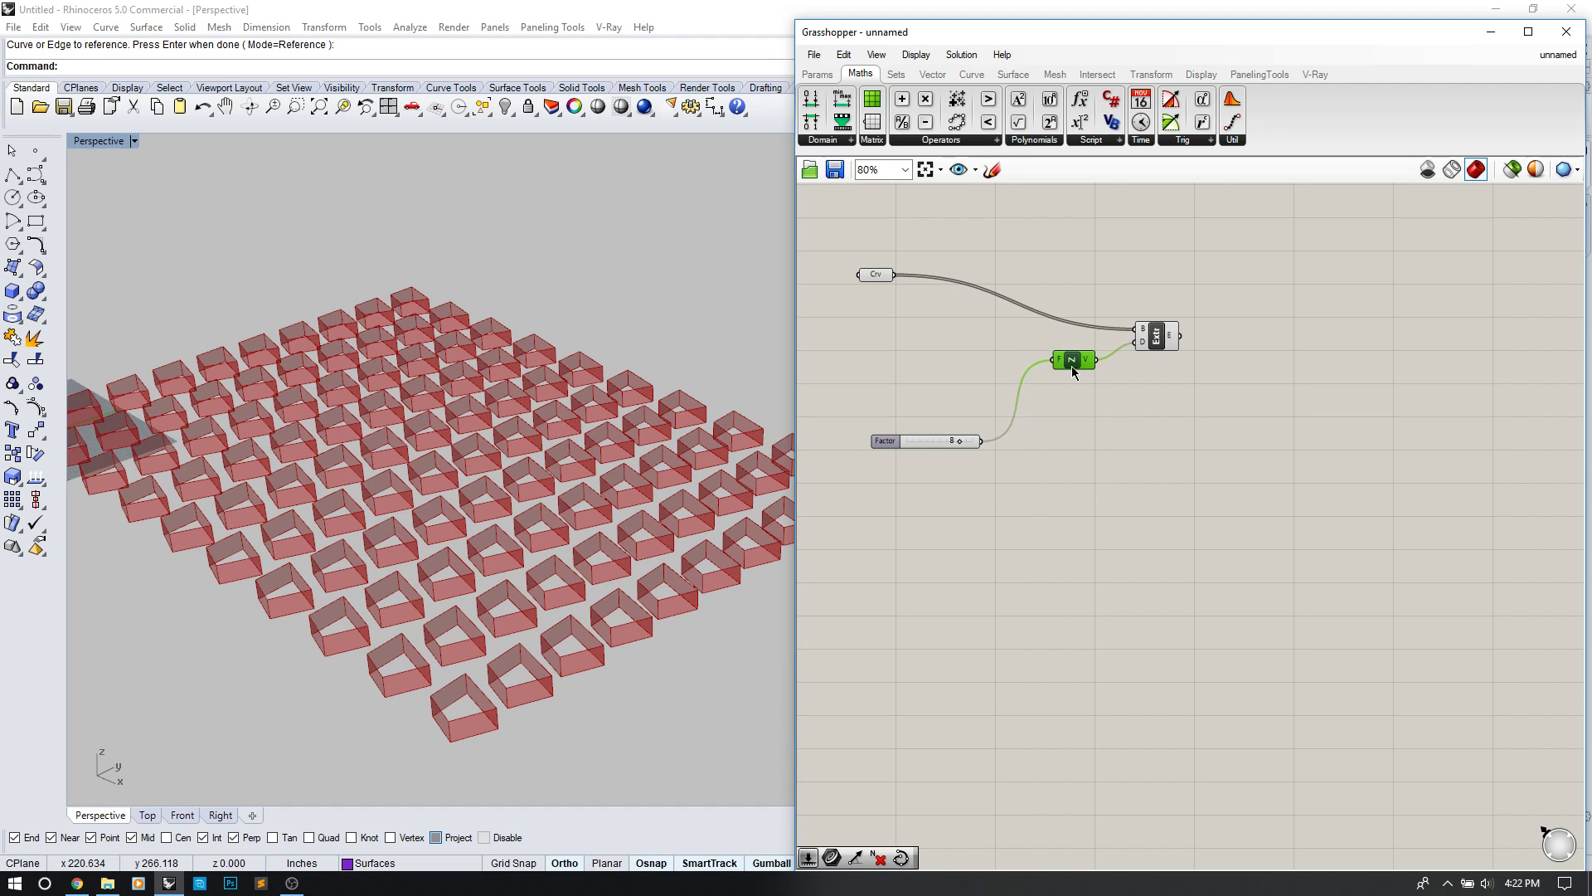
drag(939, 441, 955, 359)
Step: Raise the Factor slider from 8 to 10 and inspect the extruded box grid
right_drag(574, 578, 493, 498)
scroll(918, 366, up, 3)
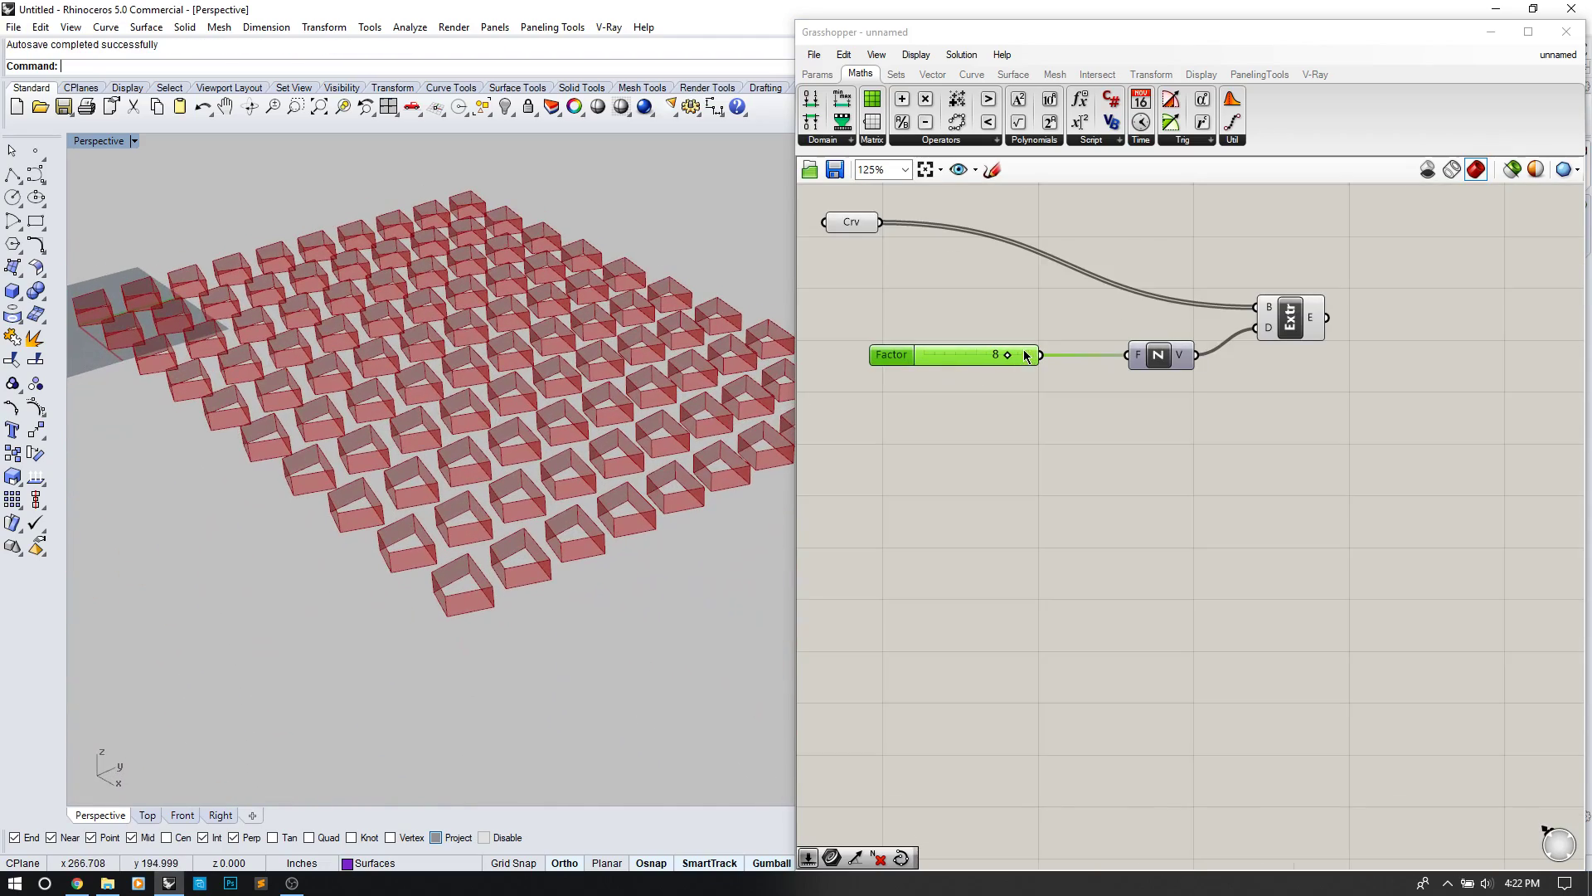
drag(1007, 356, 1037, 358)
click(1082, 490)
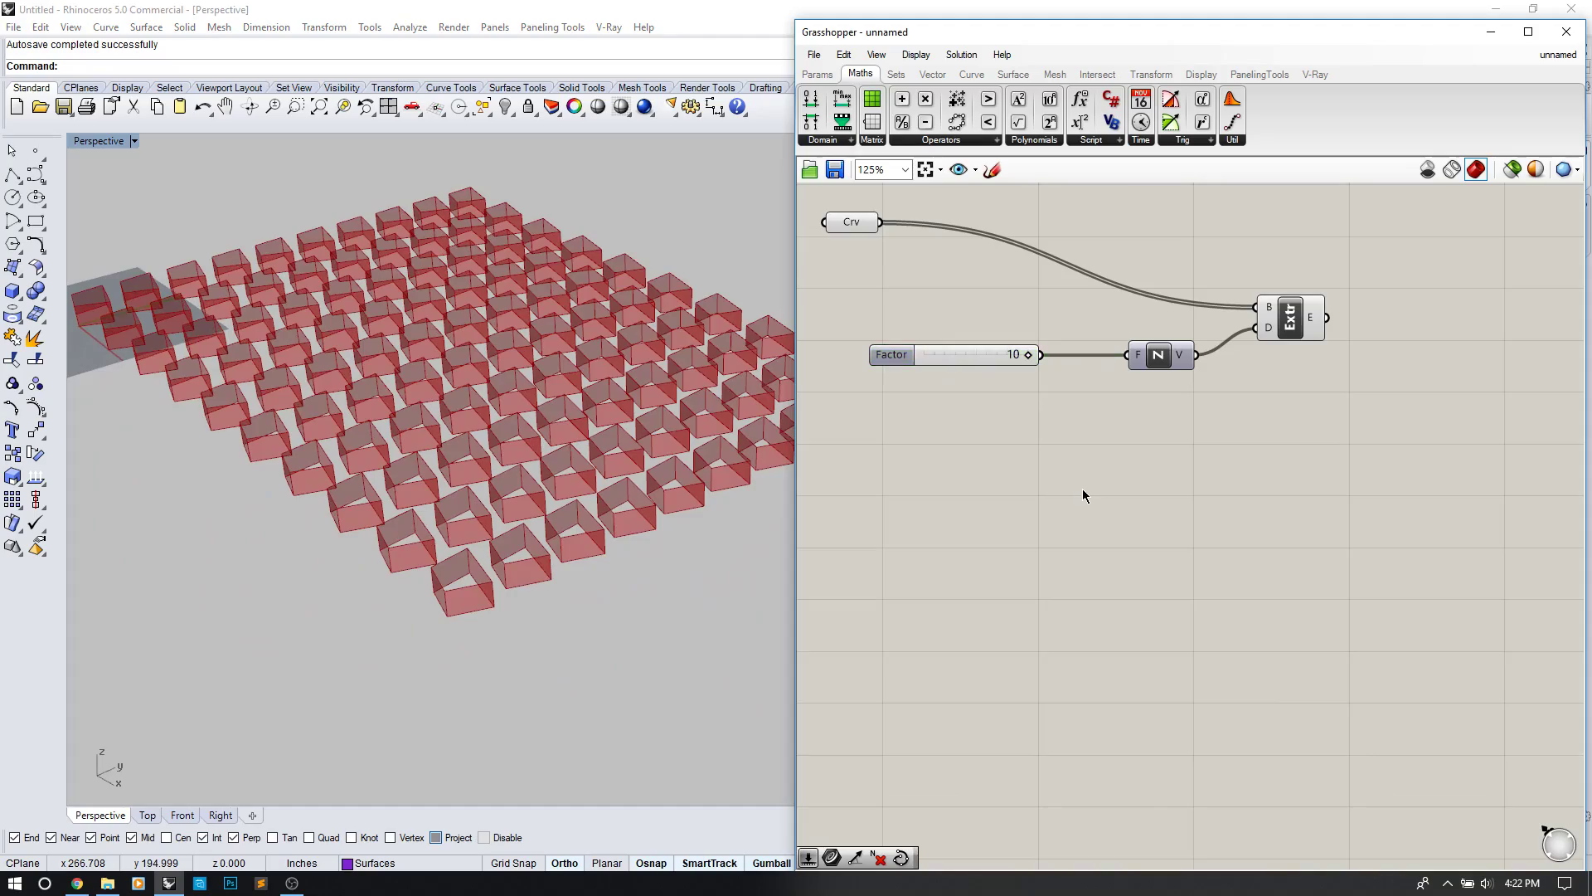
right_drag(530, 408, 404, 586)
right_drag(421, 479, 434, 489)
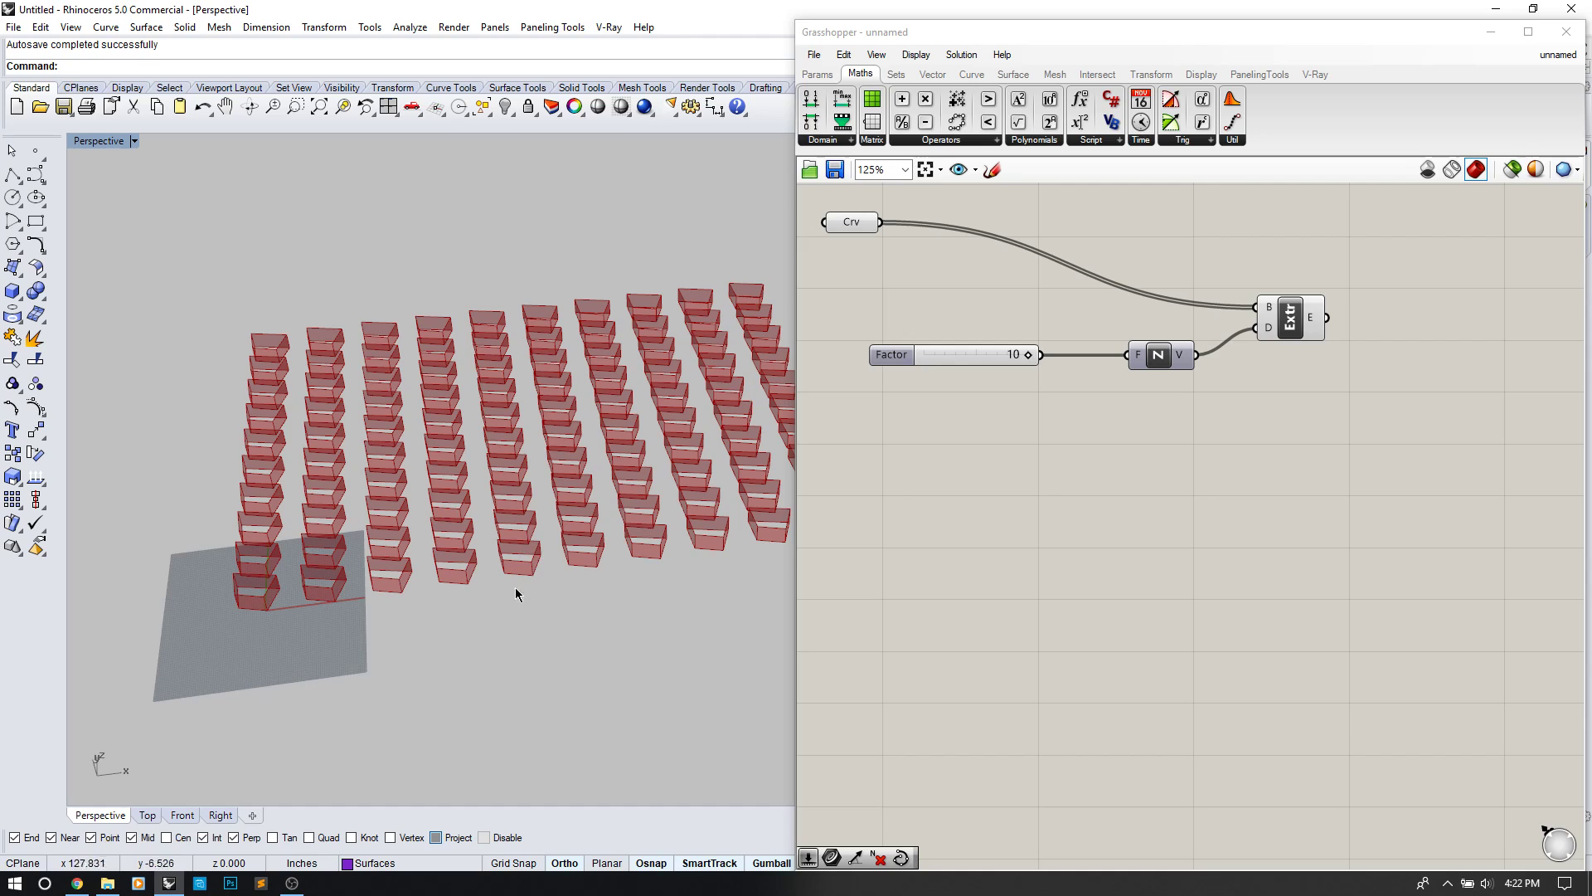
Step: Draw a four-point control-point curve sweeping across the box grid
shift+right_drag(427, 615, 412, 638)
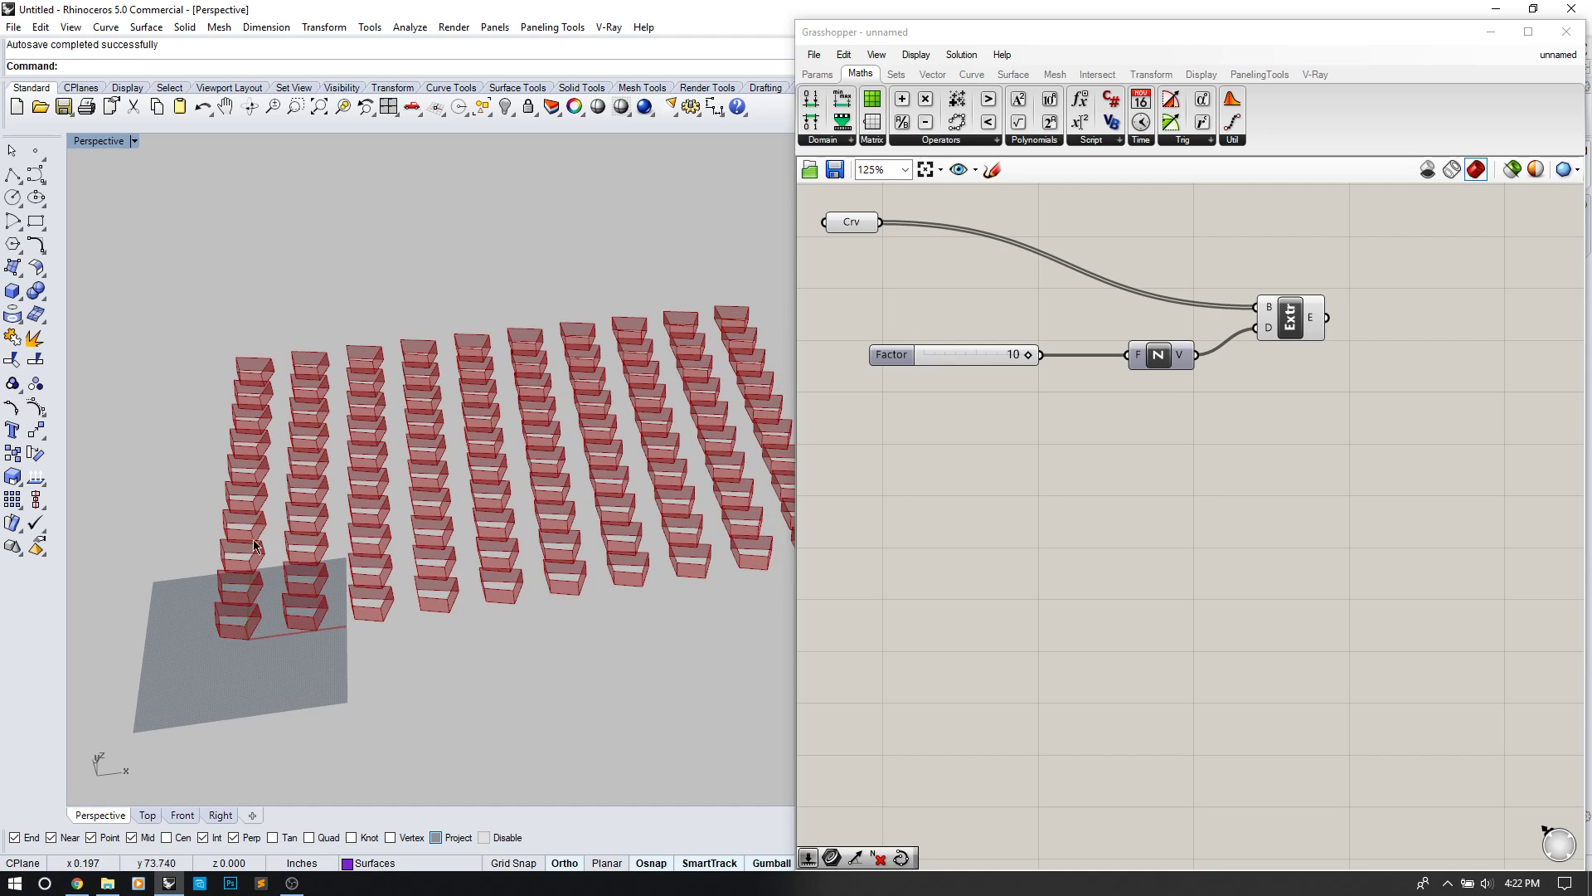
click(36, 175)
click(194, 665)
click(458, 629)
click(442, 423)
click(672, 355)
shift+right_drag(673, 355, 492, 363)
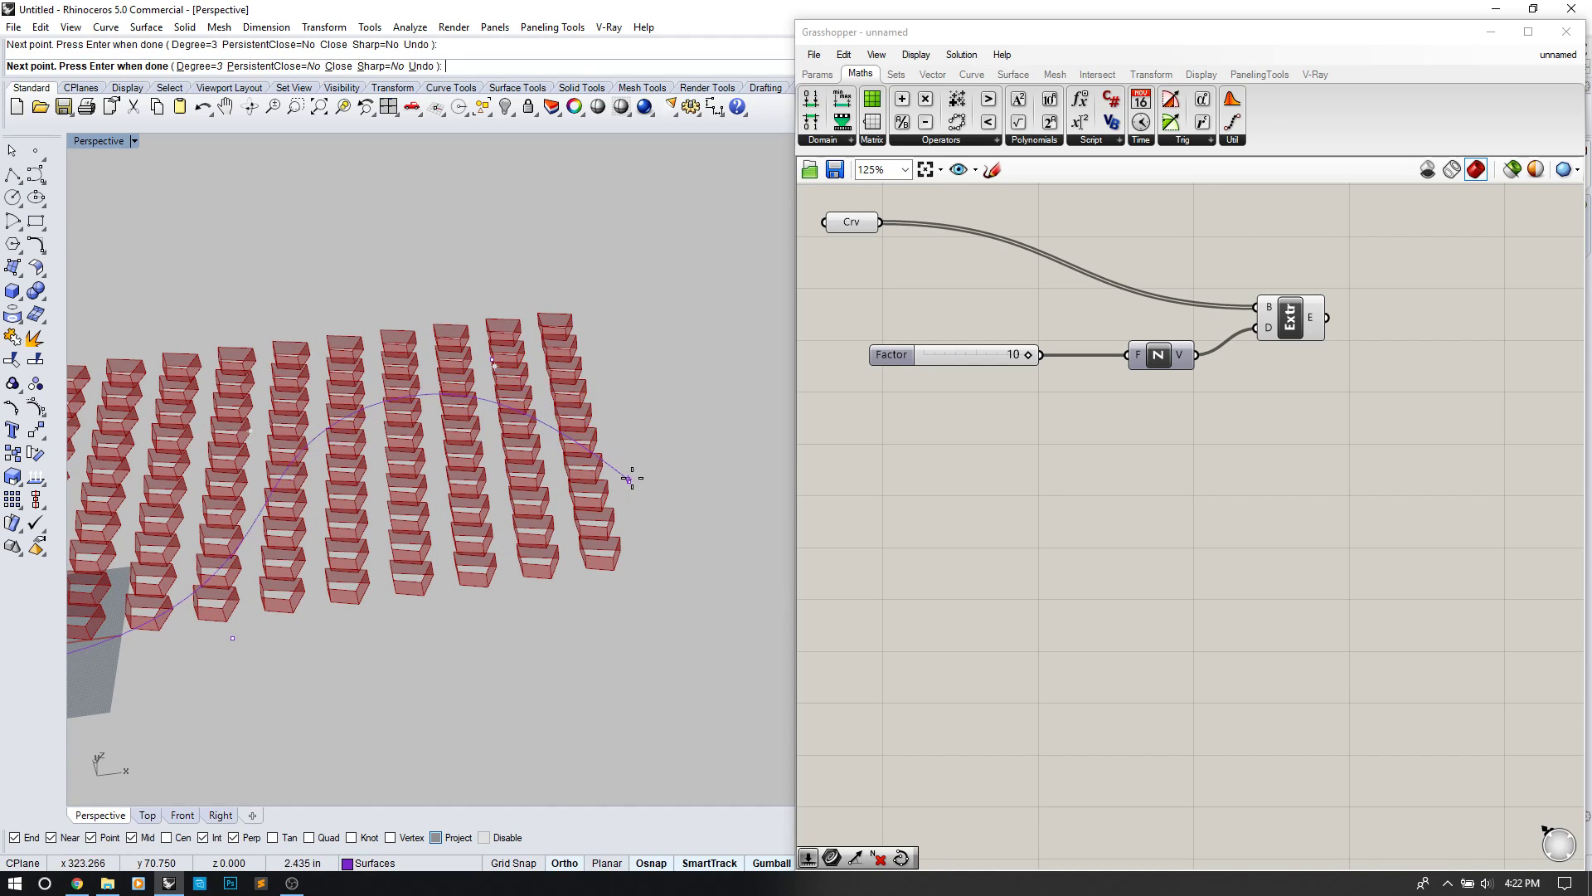
right_click(632, 484)
Step: Select the wavy curve and orbit and pan the Perspective view around it
click(621, 475)
right_drag(568, 587, 539, 628)
shift+right_drag(426, 535, 549, 530)
click(892, 541)
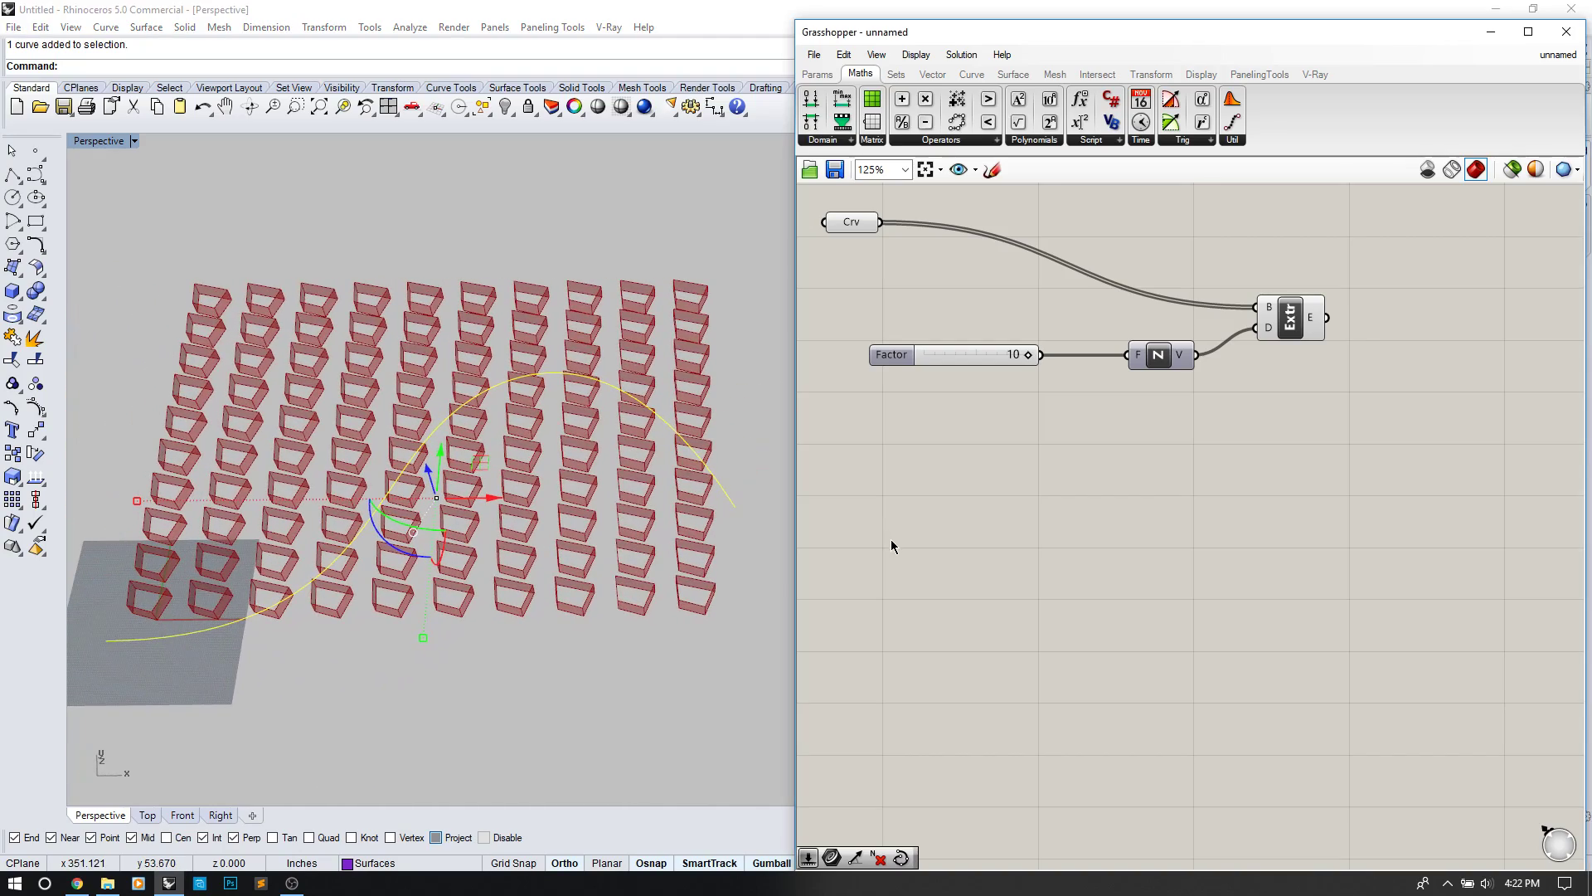
double_click(892, 540)
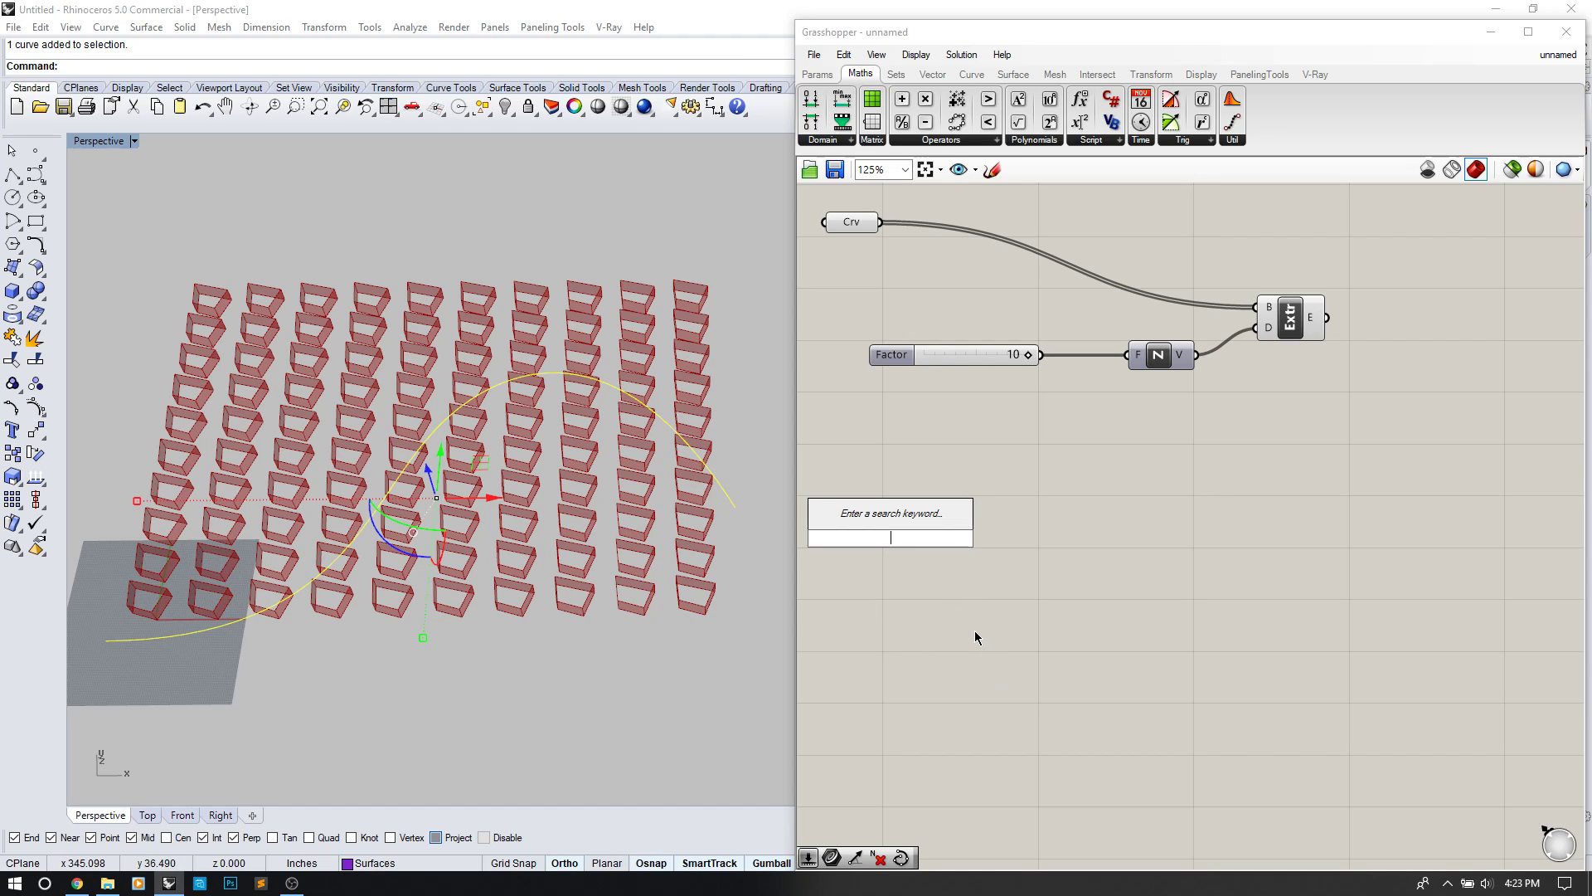
Step: Place a Curve parameter found with 'cr' and set it to reference the wavy Rhino curve
text(cr)
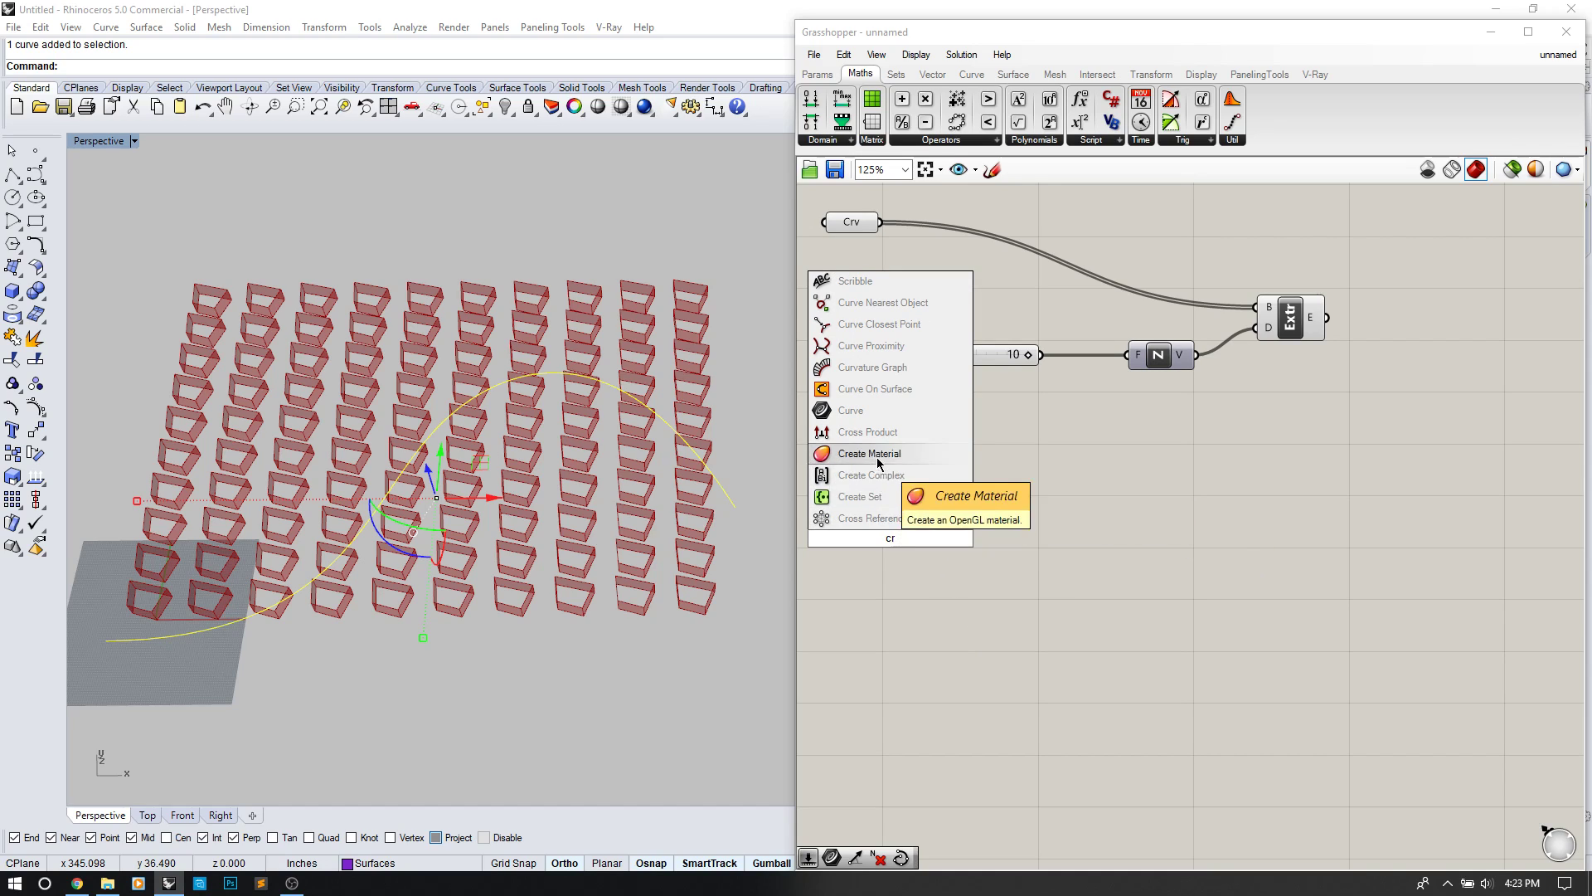
click(861, 410)
click(889, 539)
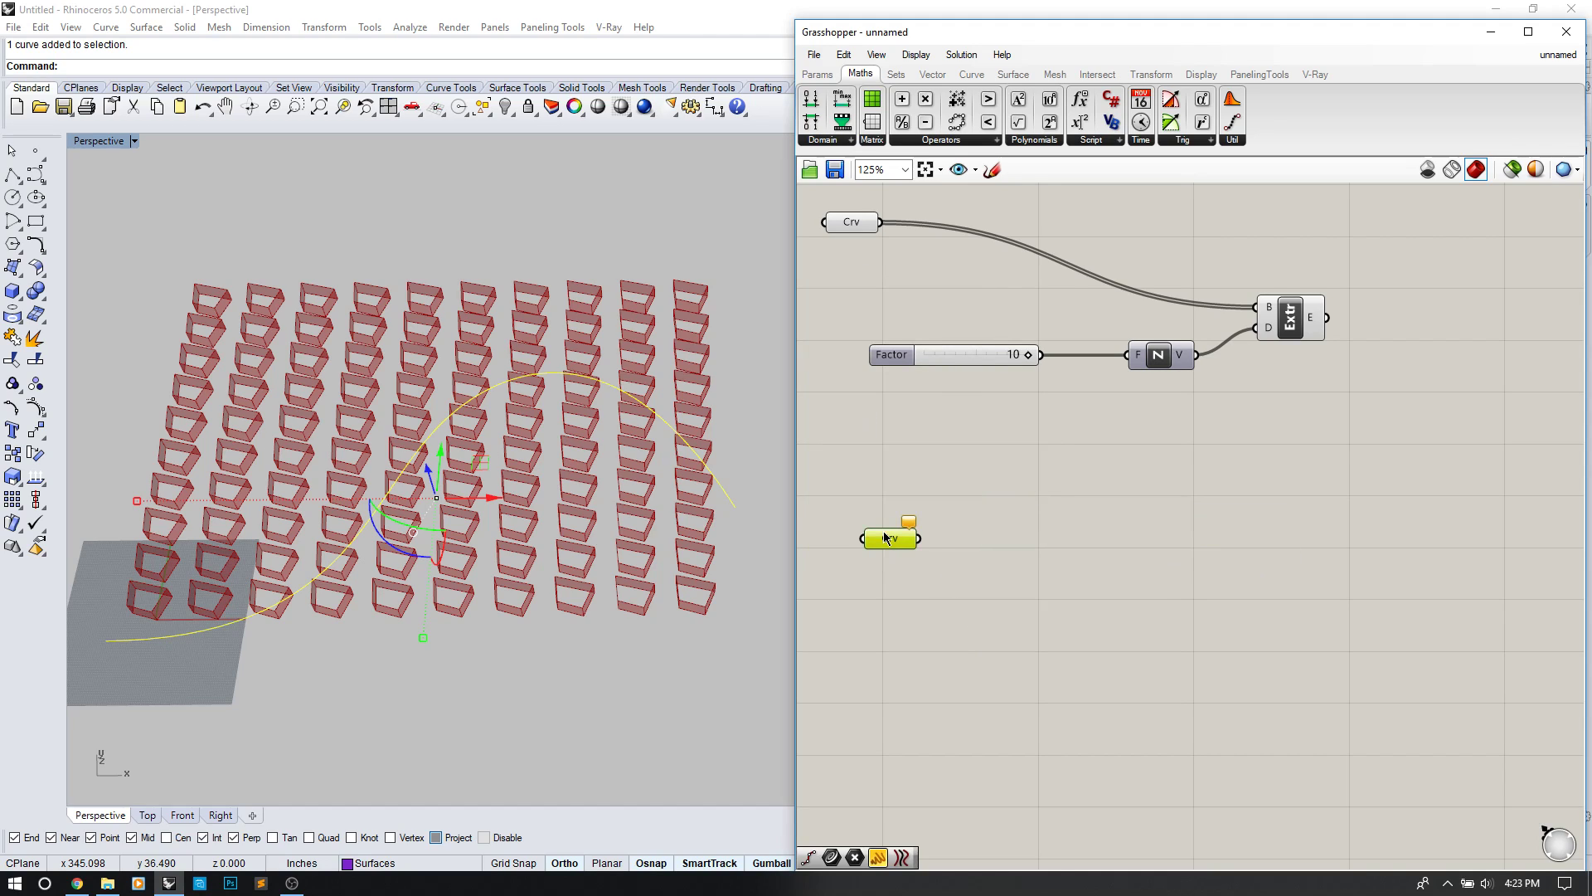
right_click(890, 550)
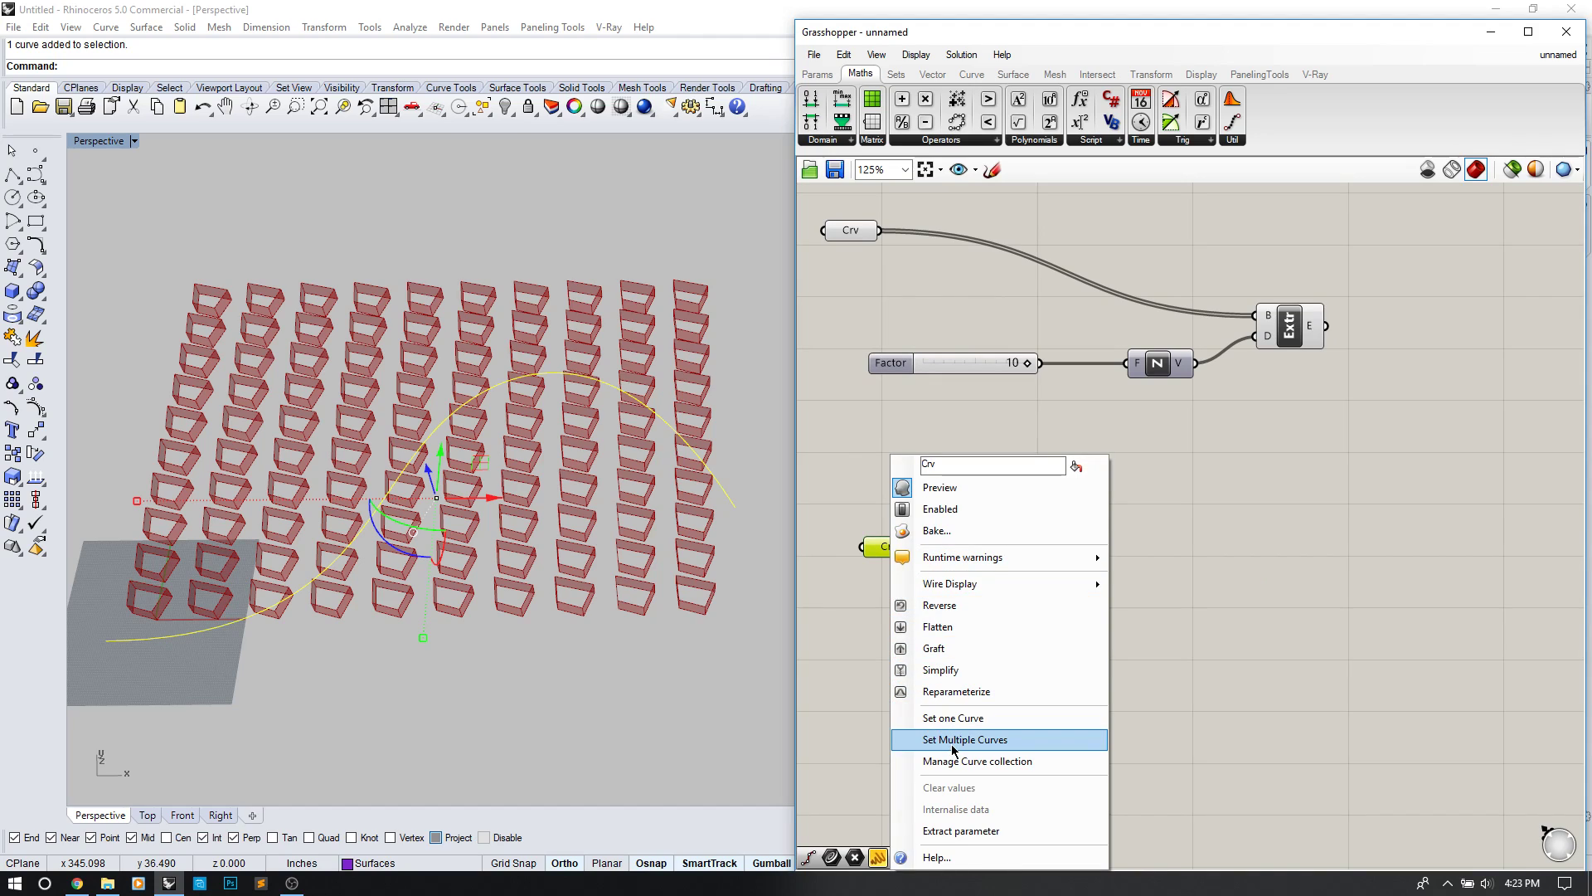
click(952, 715)
click(846, 637)
click(688, 673)
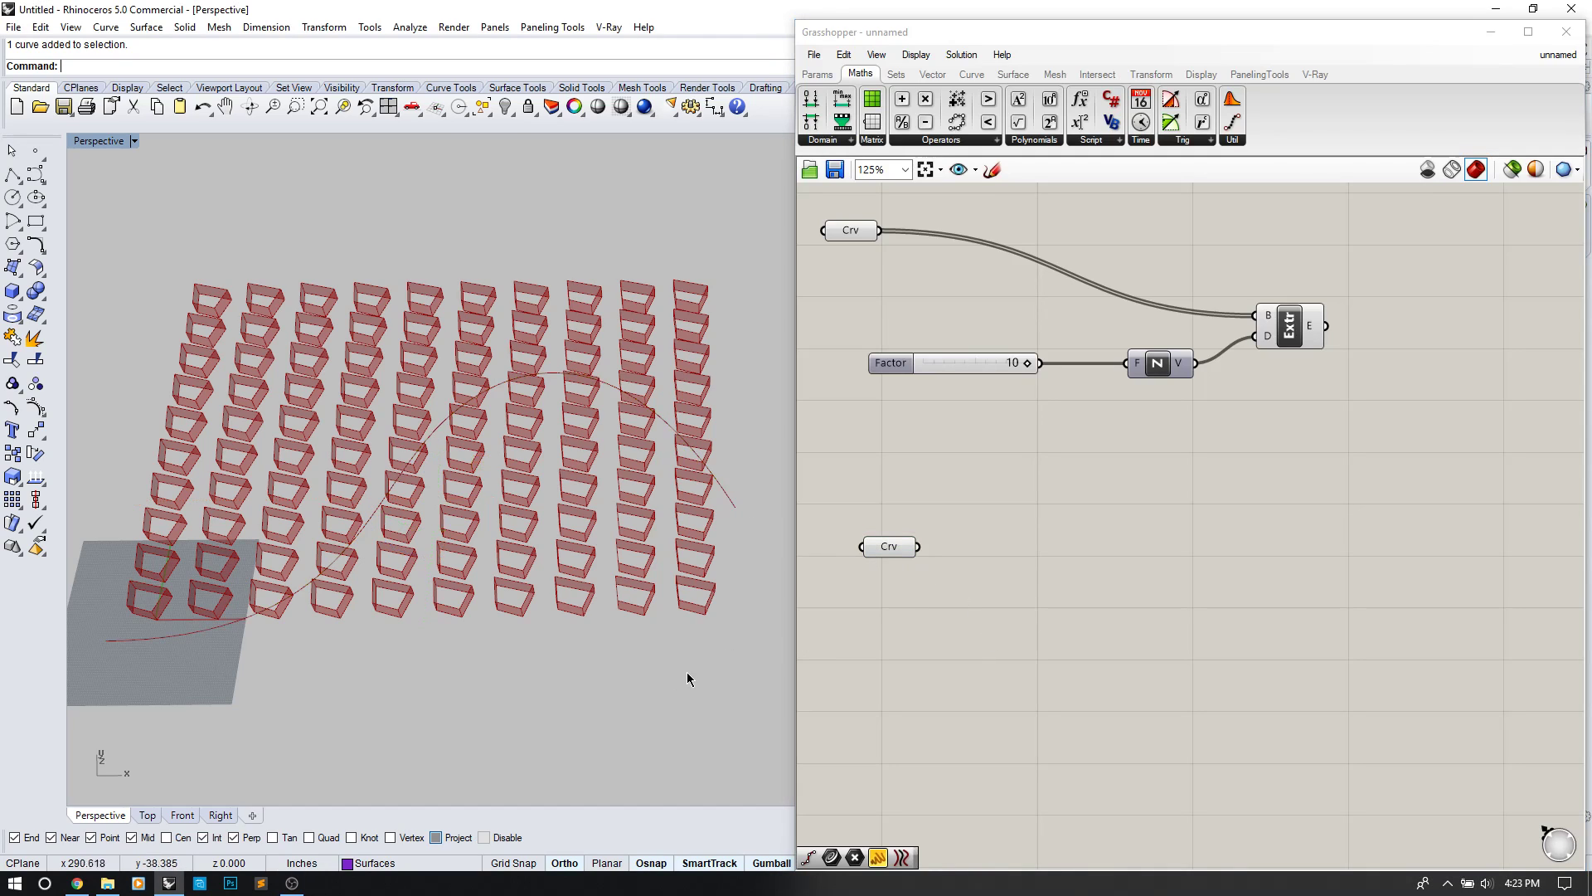
double_click(1045, 559)
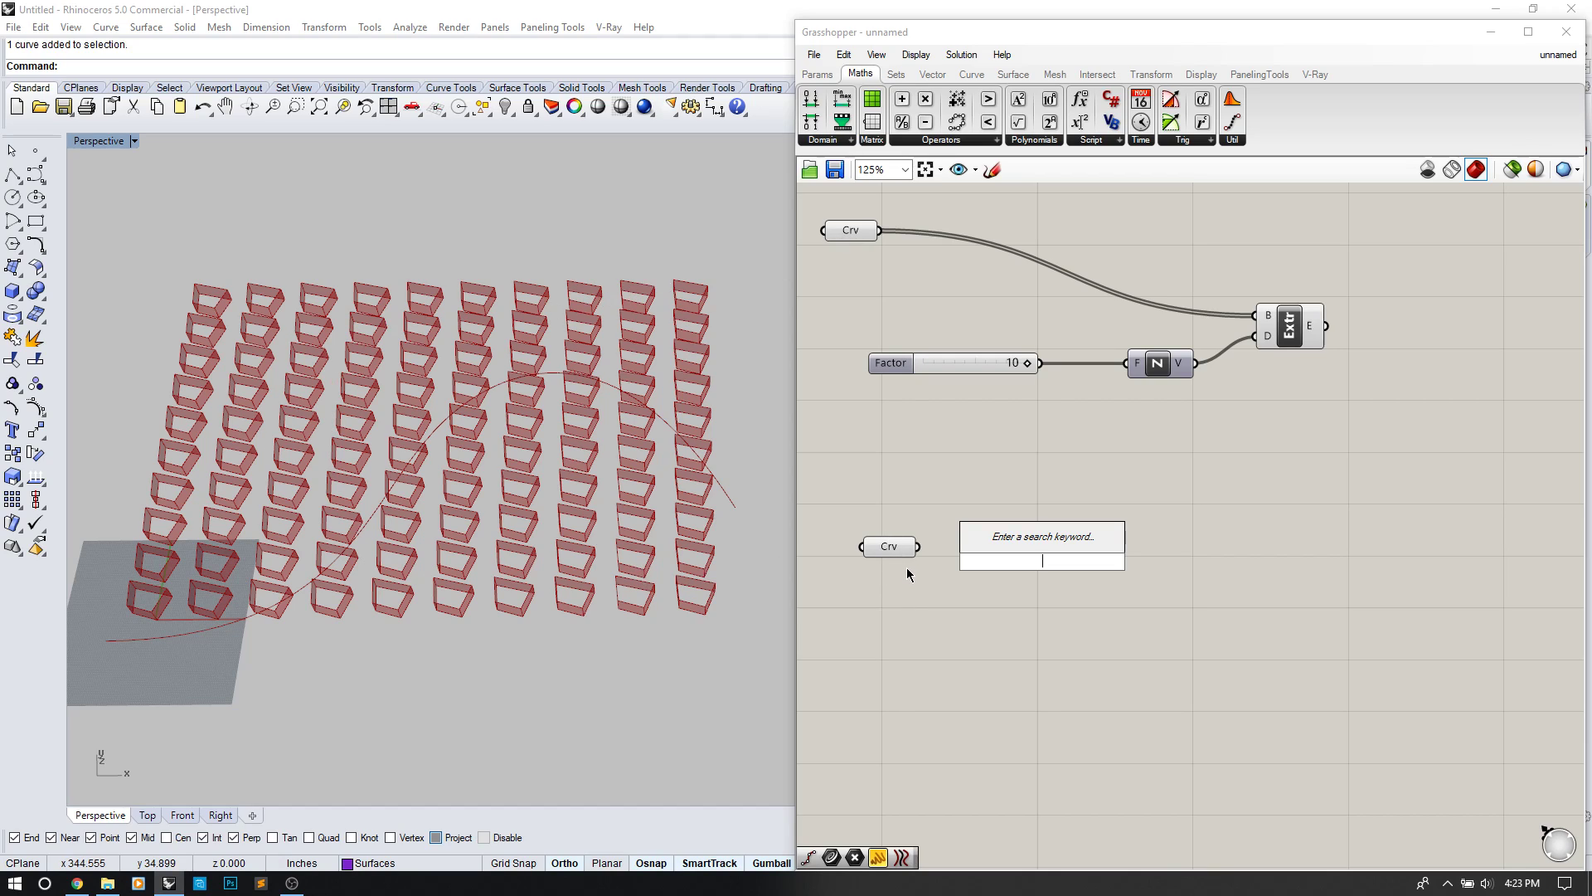
Step: Add Divide Curve with a 99 slider as its count and the Crv parameter as its curve
text(d)
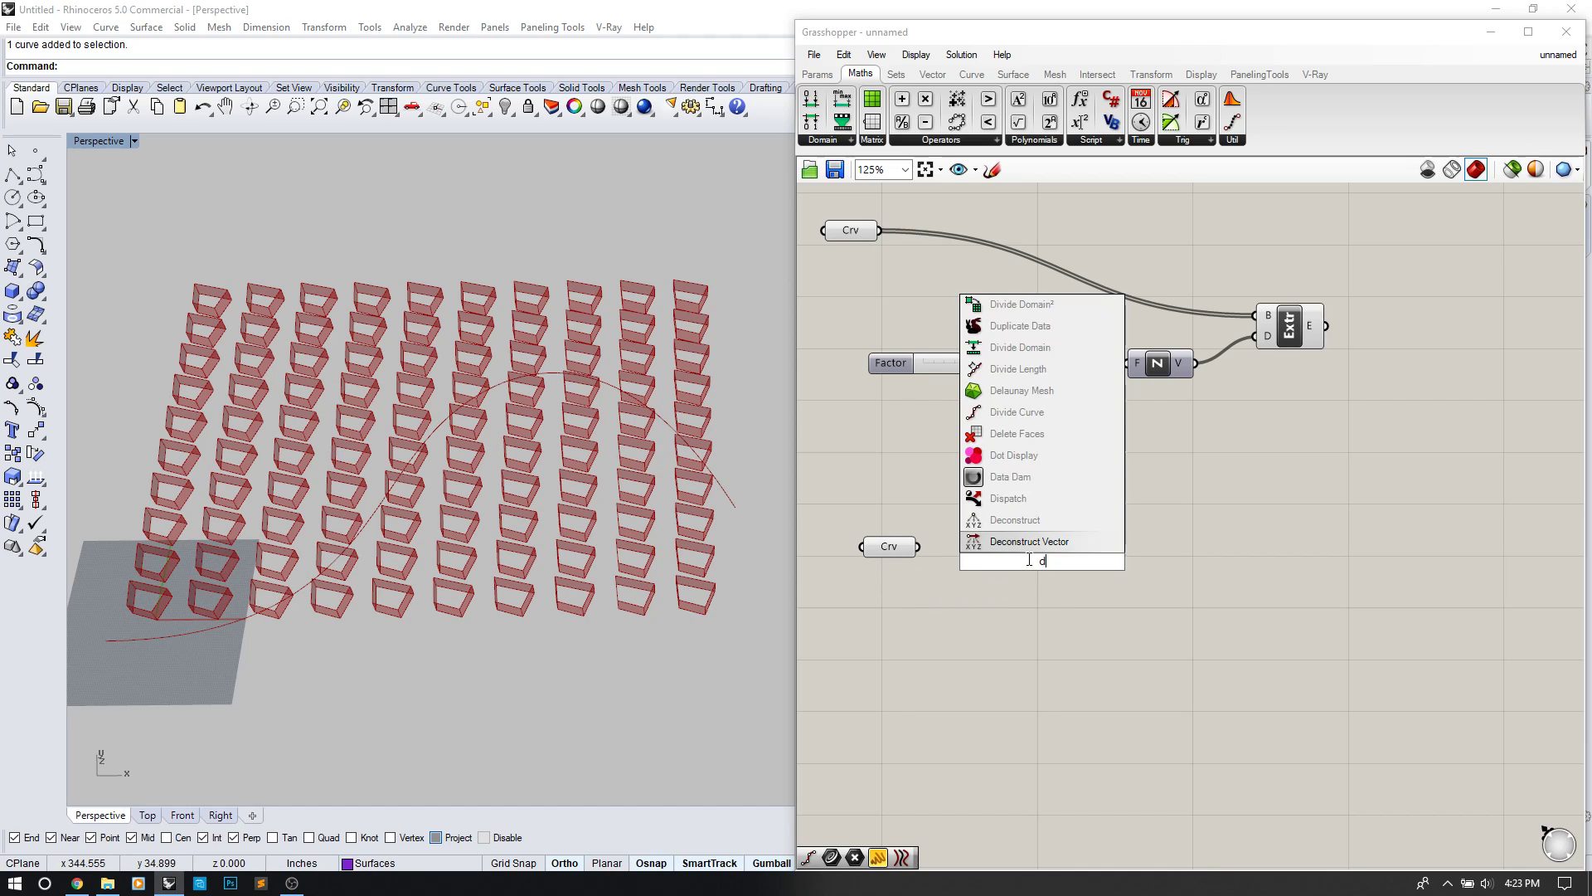
text(iv)
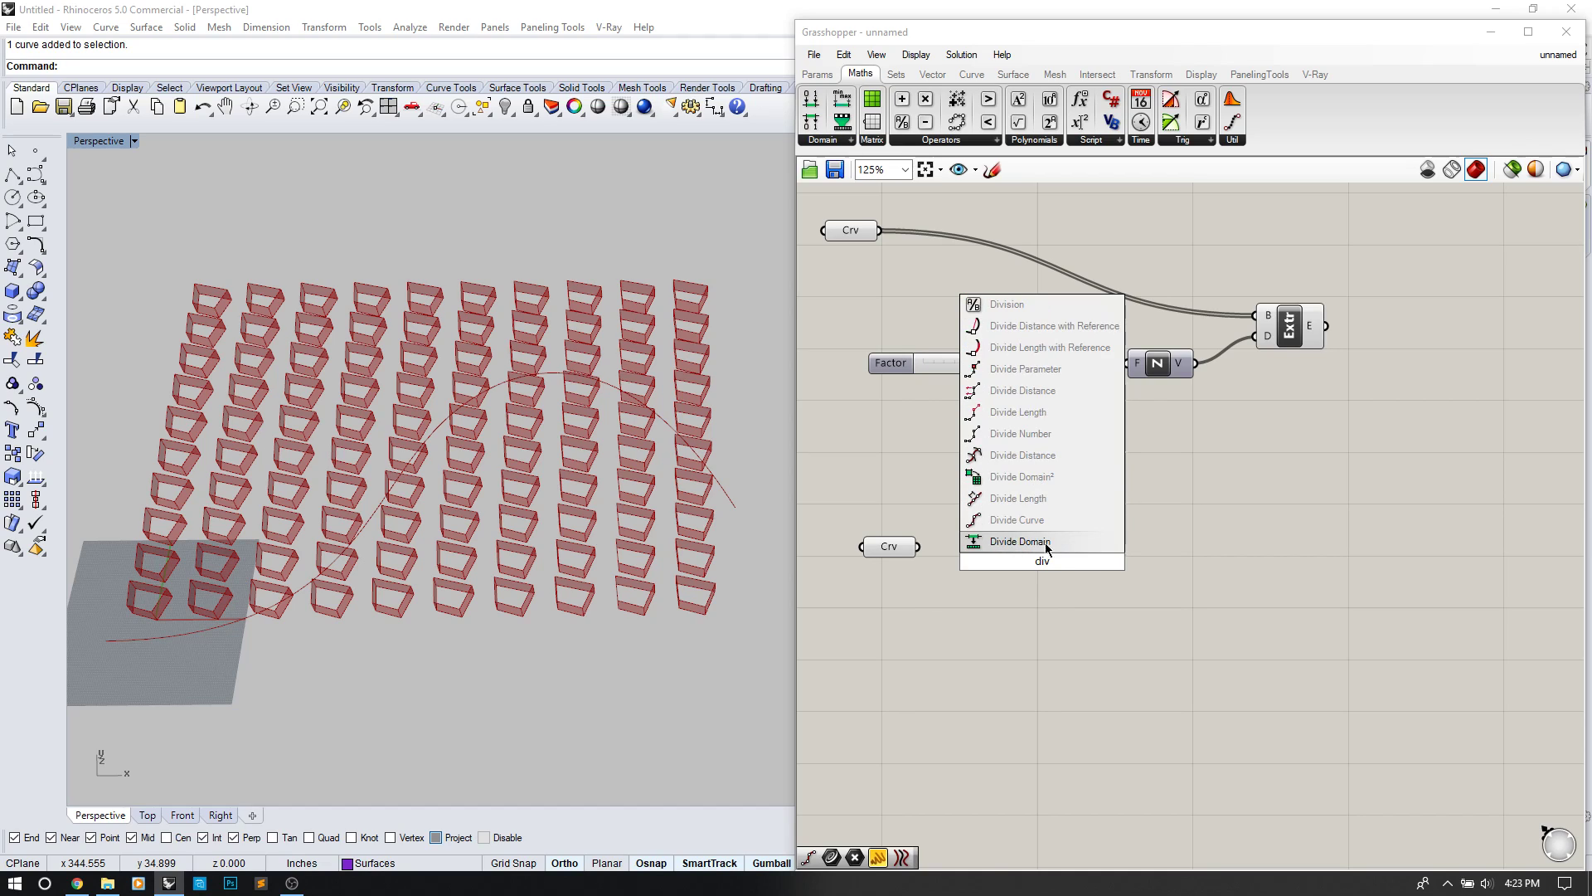
click(1029, 520)
double_click(938, 670)
text(99)
key(Return)
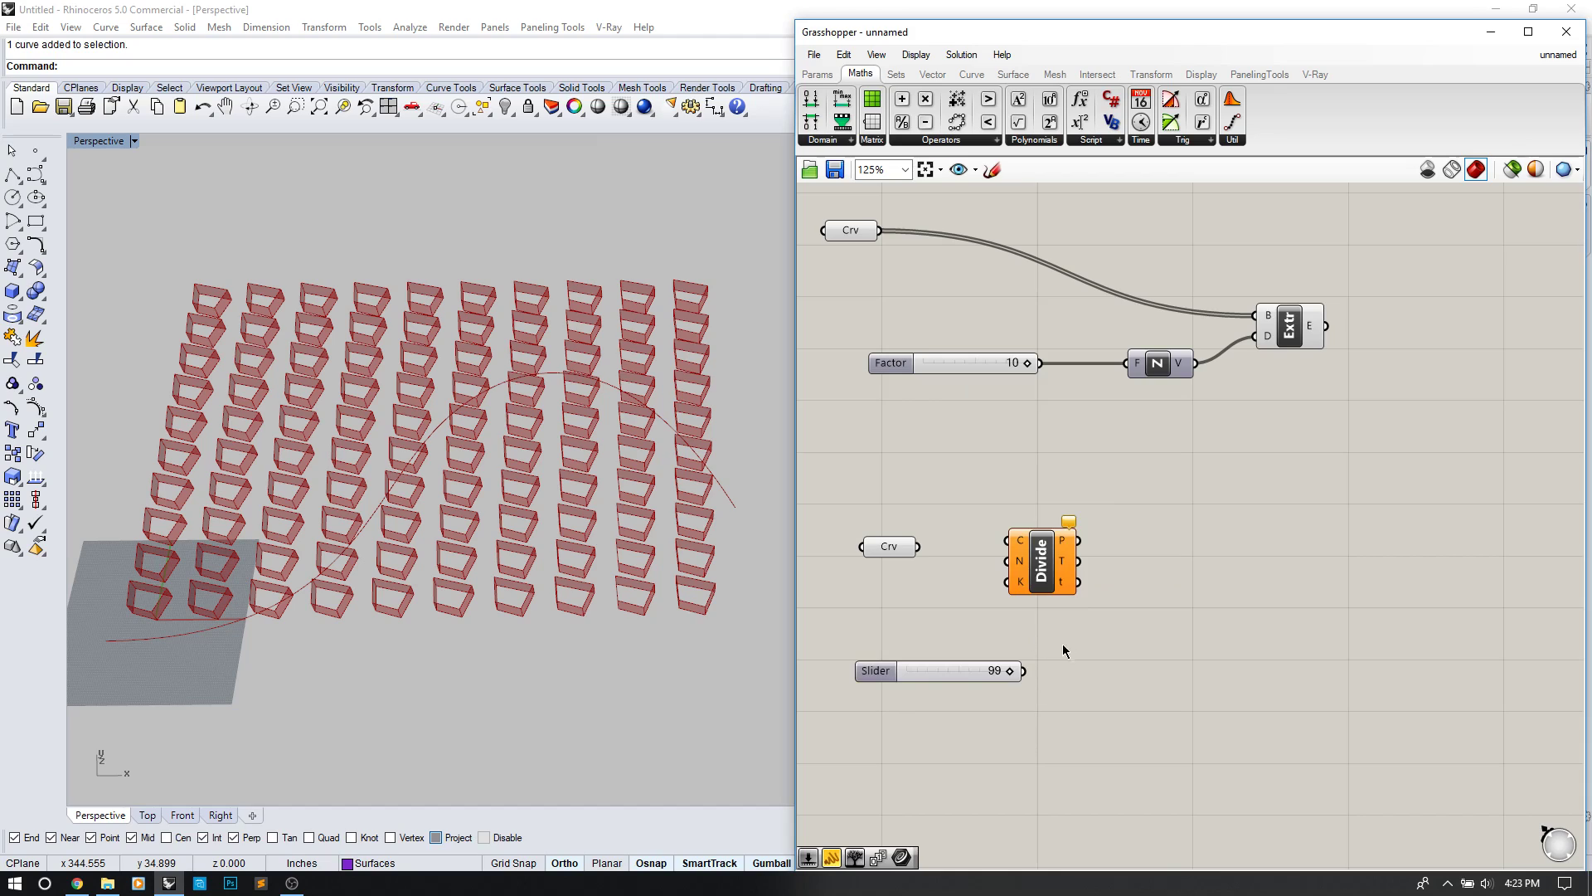
drag(1050, 580, 1106, 581)
drag(1025, 671, 1064, 560)
drag(917, 546, 1089, 576)
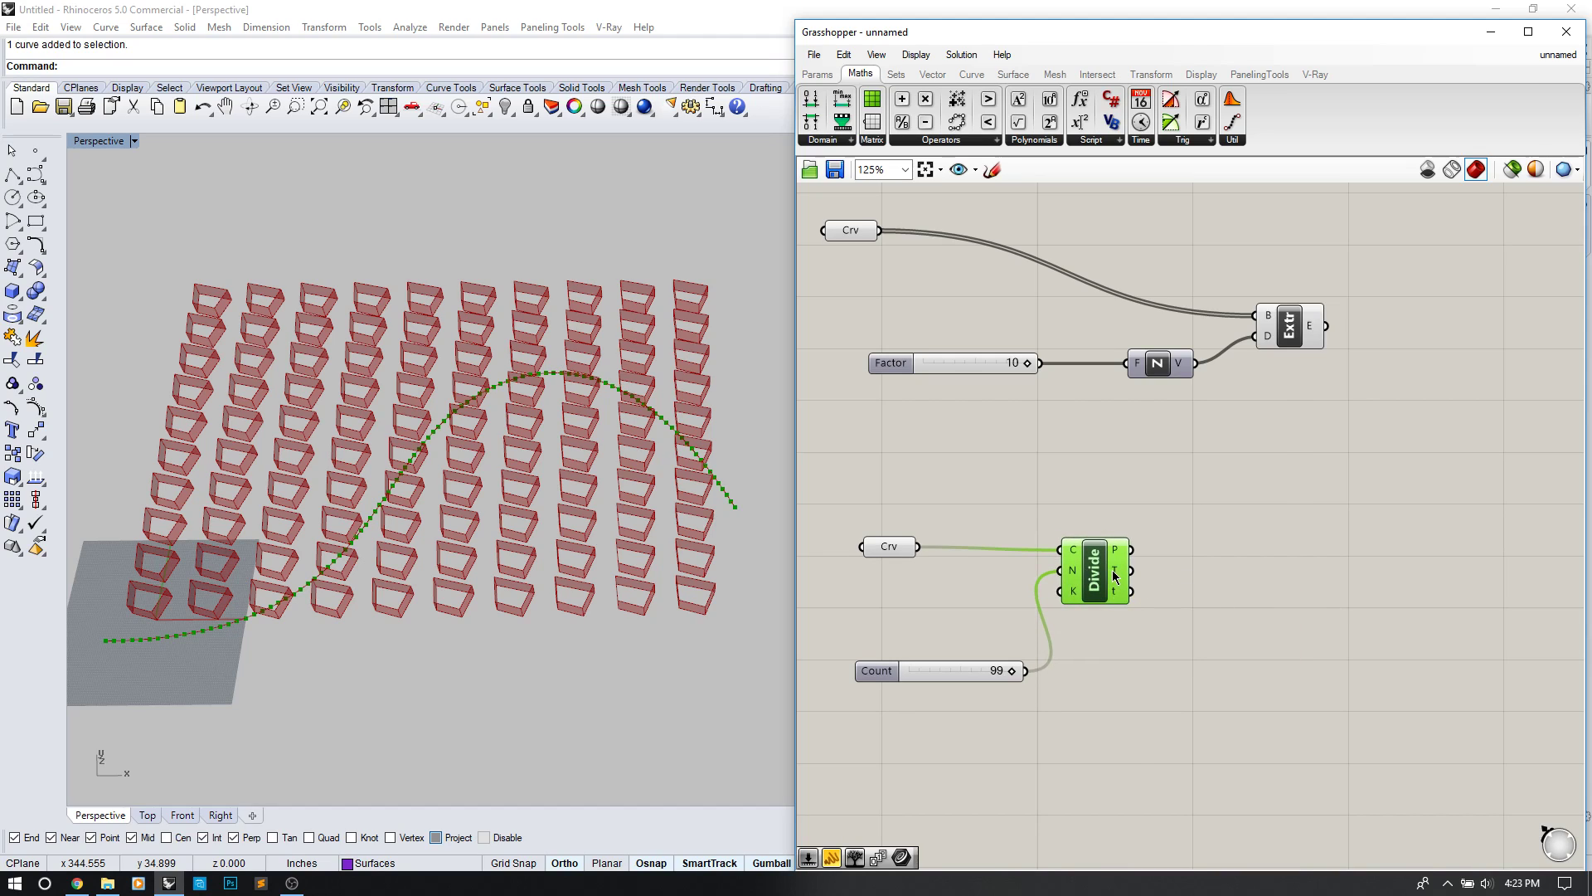
Step: Start a wire from Divide Curve's tangent output T
mouse_move(1114, 575)
drag(1128, 572, 1181, 564)
mouse_move(1116, 573)
double_click(1231, 576)
Step: Add a Deconstruct Vector component fed by Divide Curve's tangents
text(de)
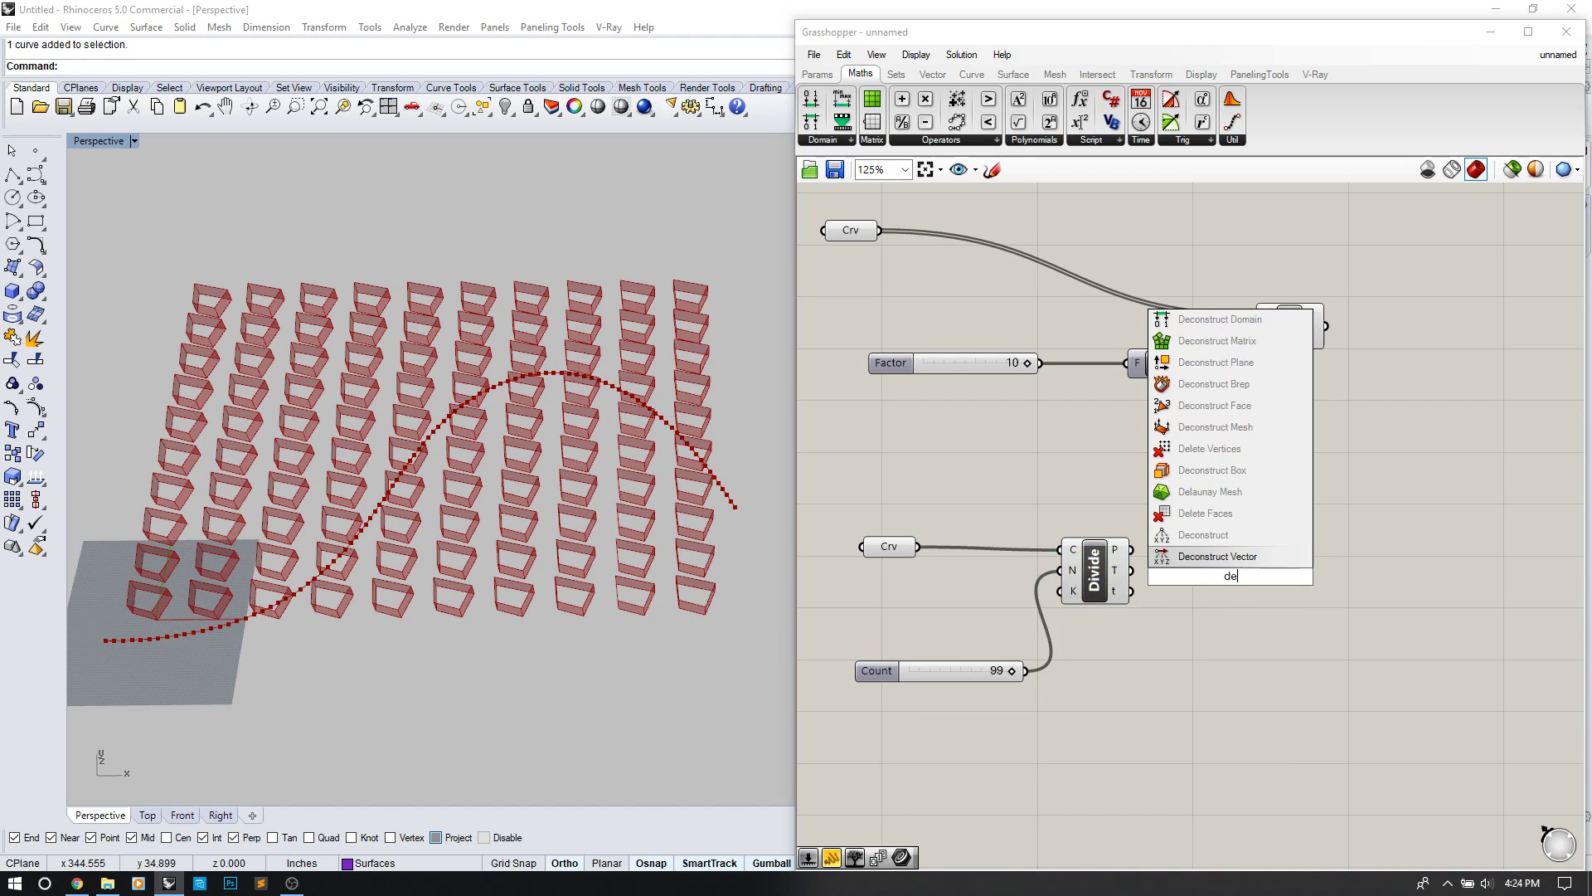
click(1248, 561)
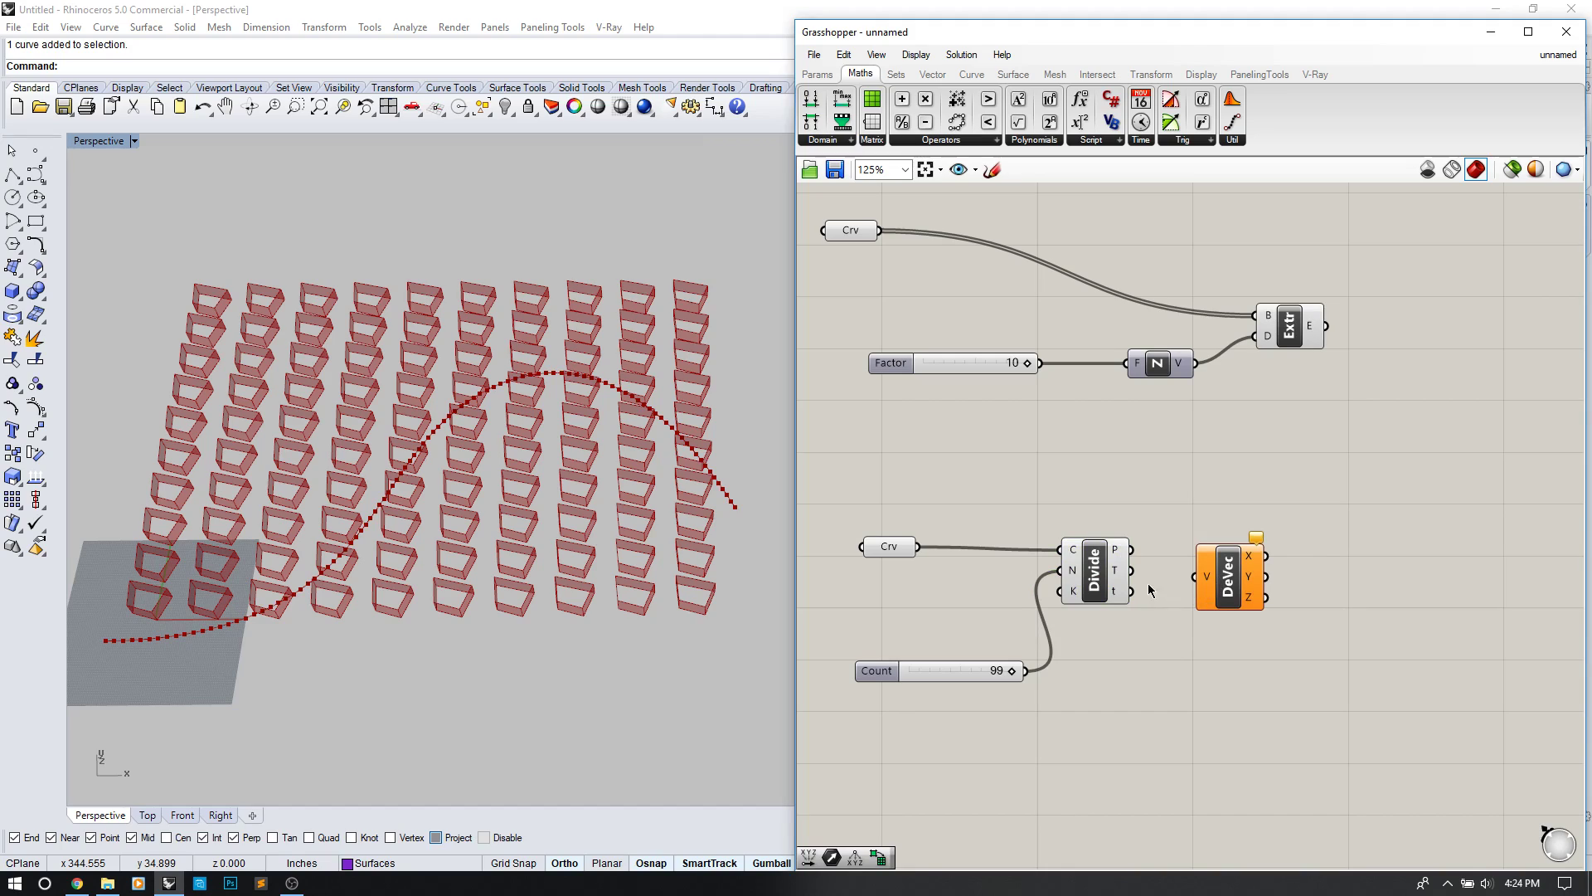
drag(1132, 571, 1199, 584)
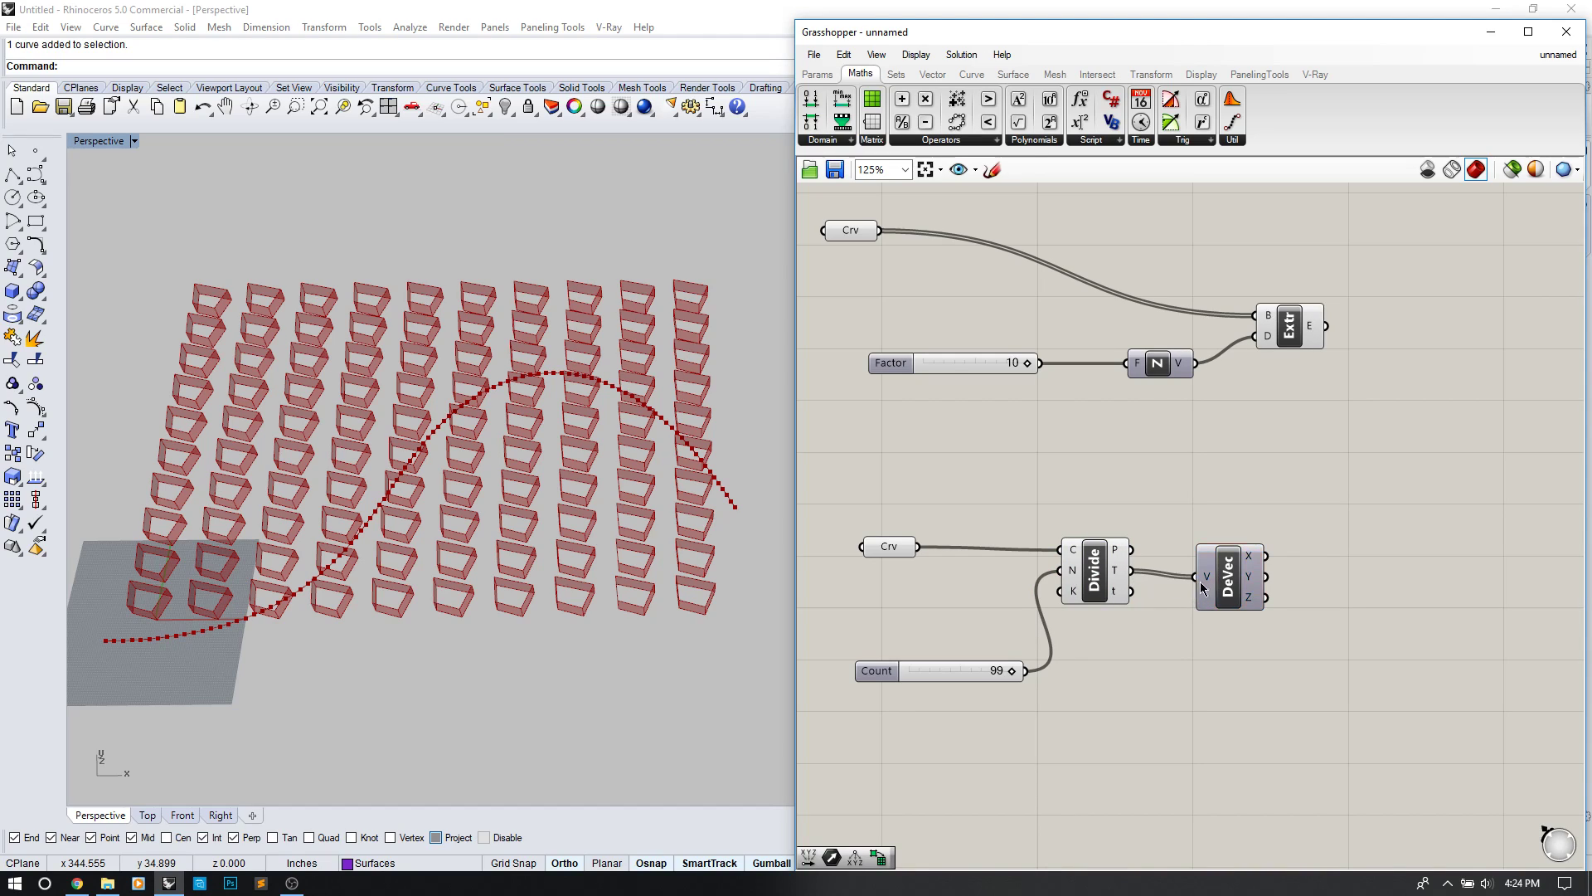
mouse_move(1254, 585)
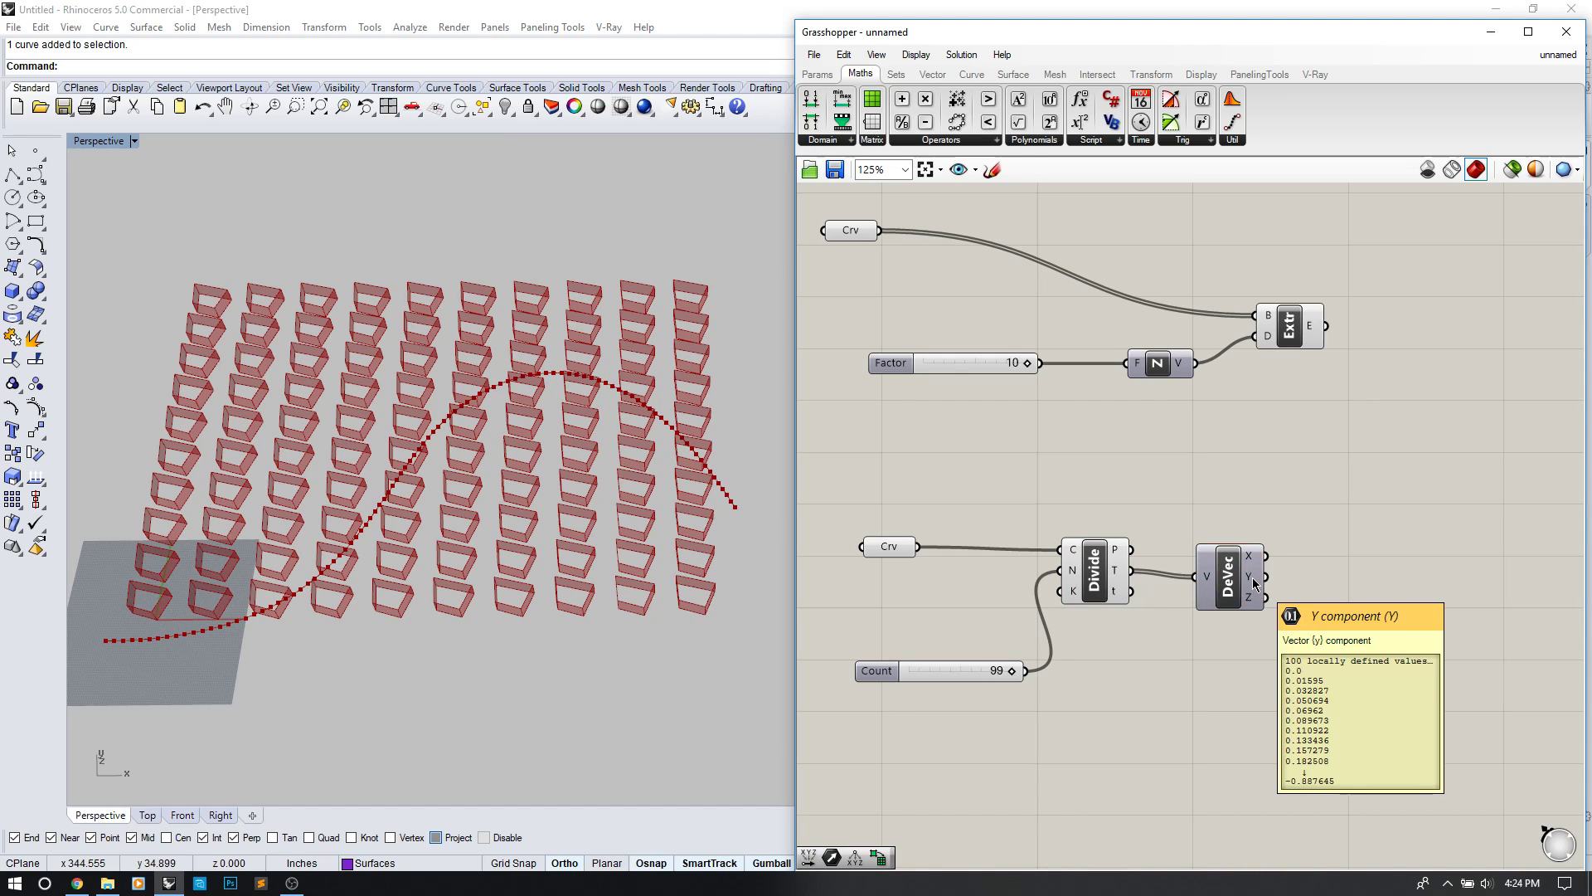
Step: Place a stray 8 number slider, then delete it
right_drag(1365, 564, 1280, 530)
double_click(1277, 511)
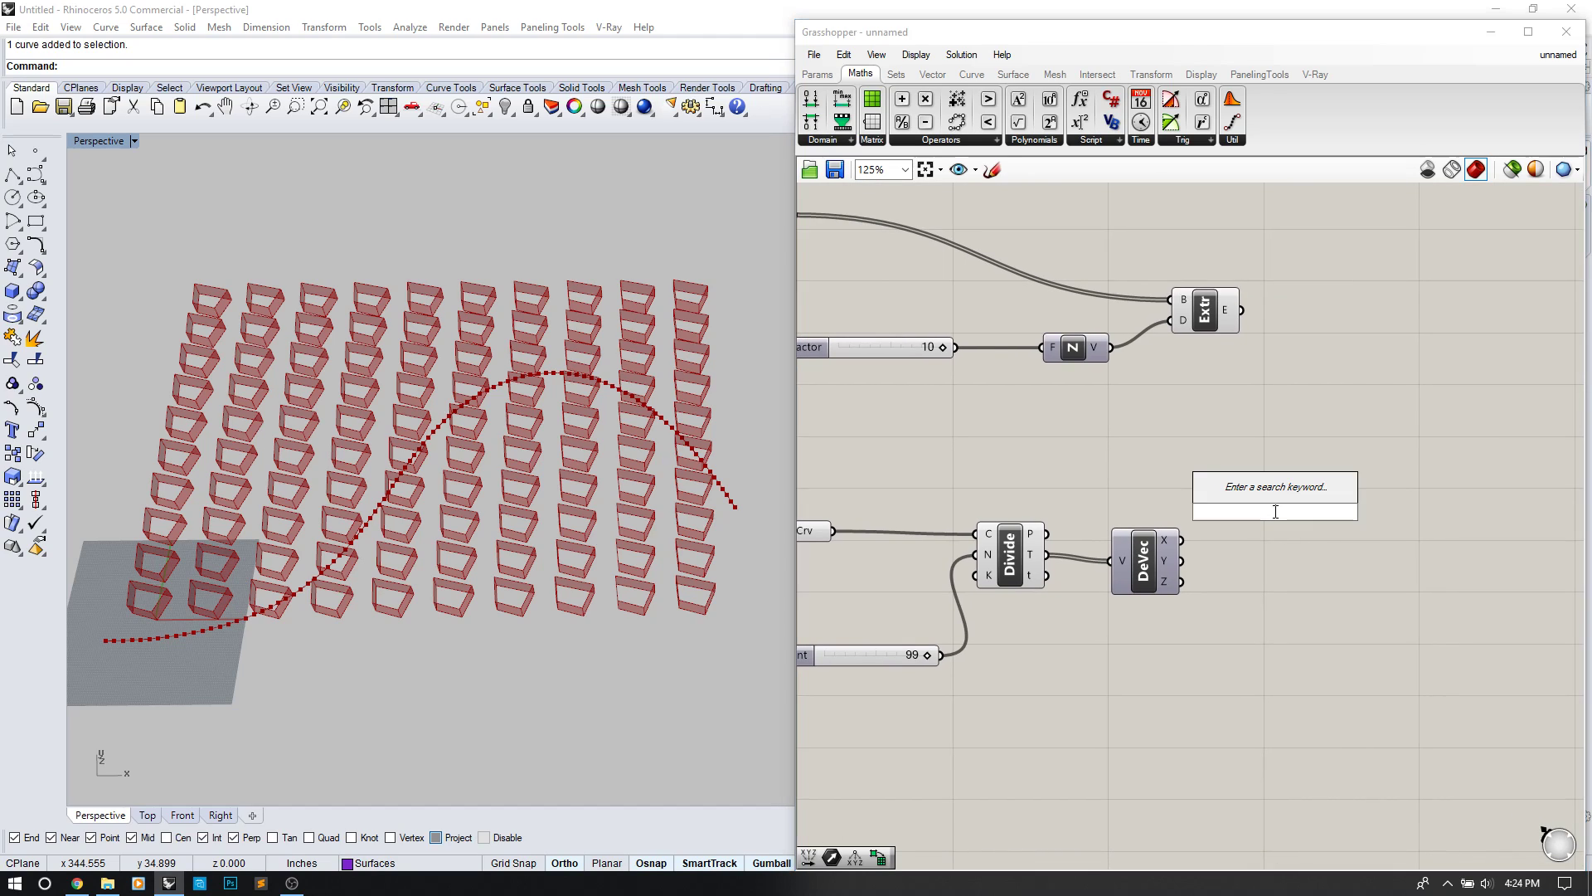
text(8)
key(Return)
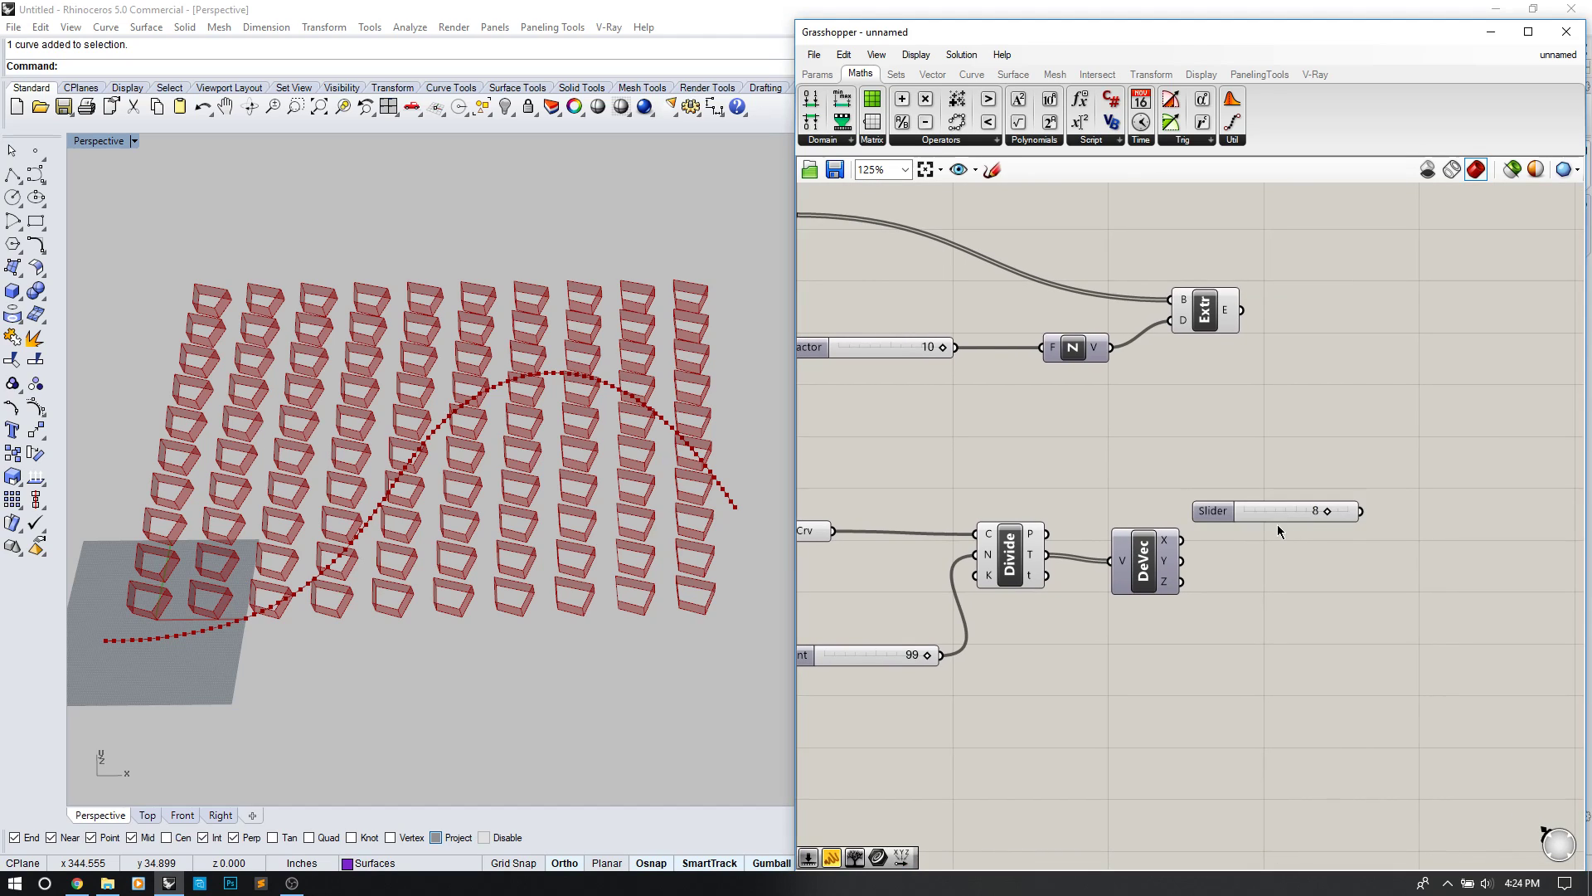
drag(1231, 509, 1285, 509)
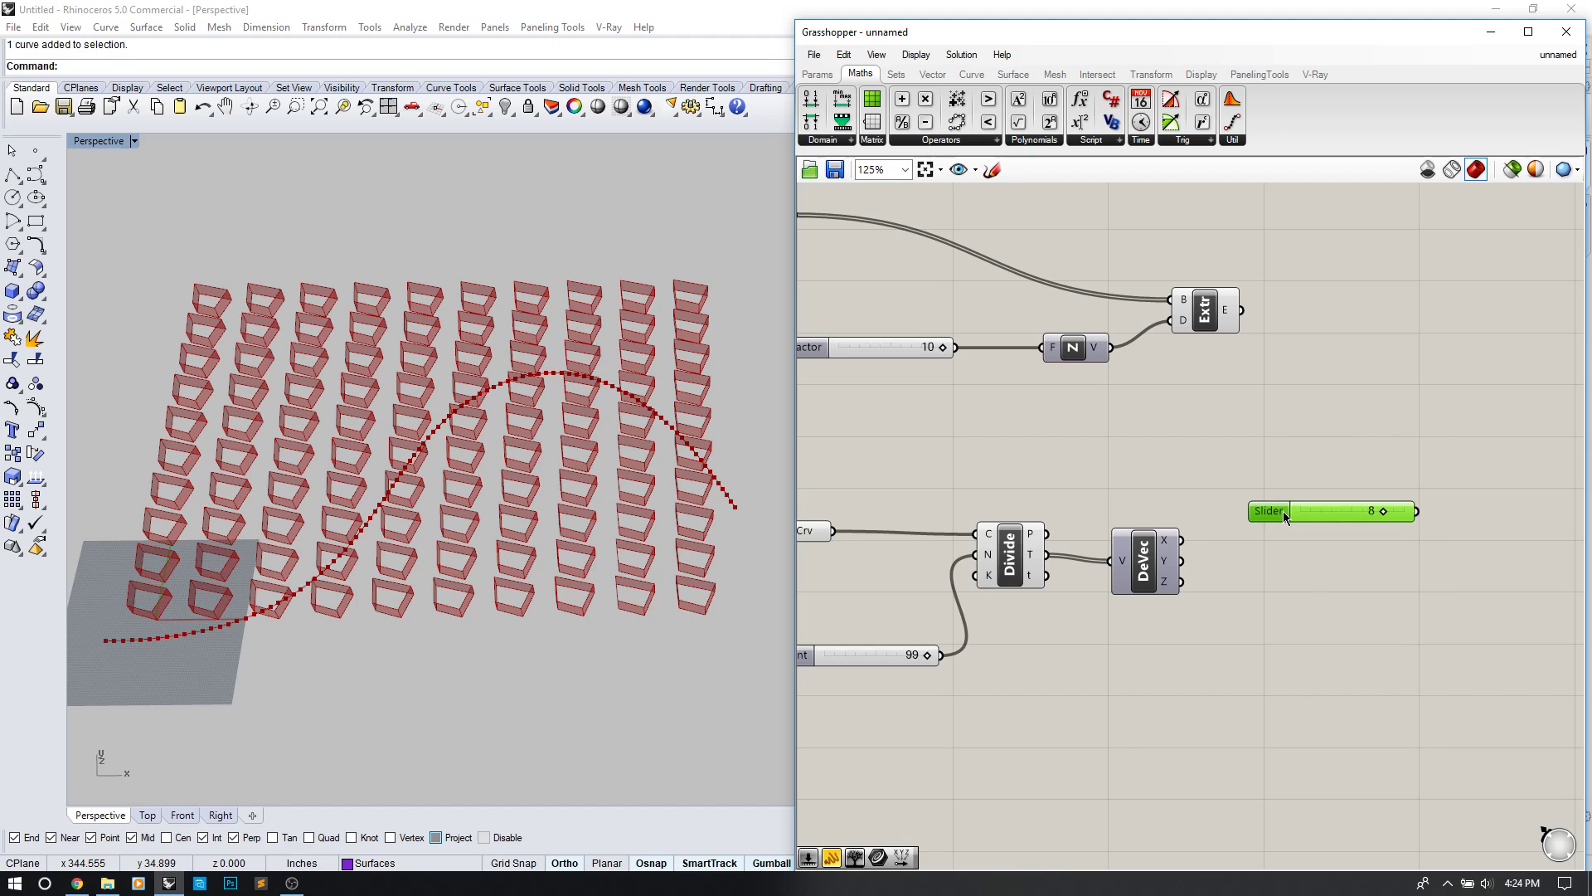
key(Delete)
Step: Add a Multiplication component and wire Deconstruct Vector's Y output into its B input
double_click(1260, 549)
text(0)
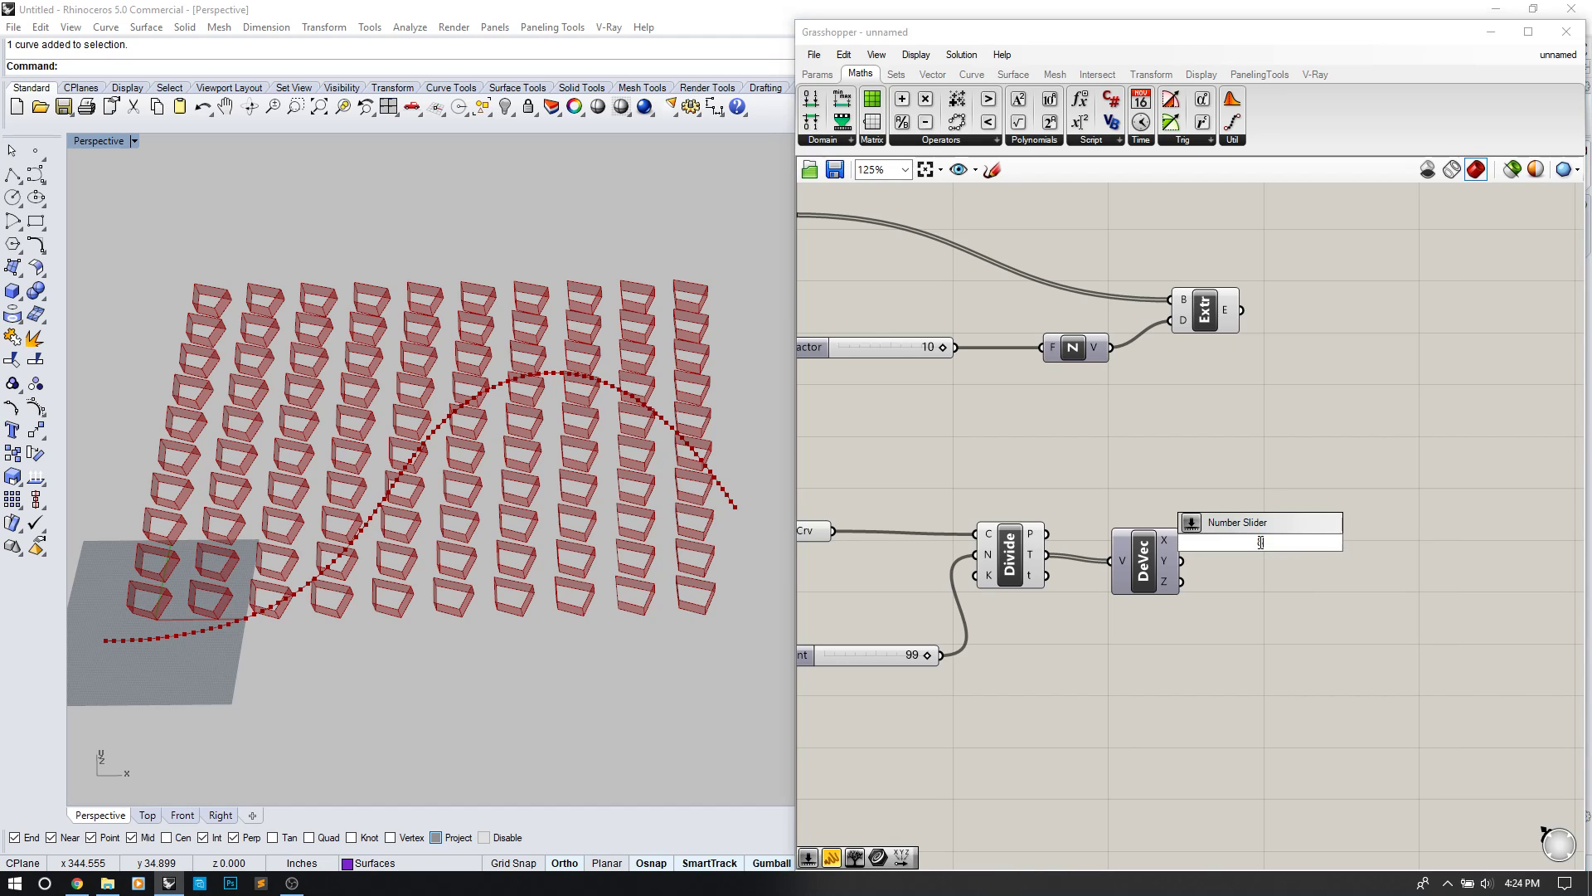
key(BackSpace)
text(*)
key(Return)
drag(1263, 547, 1270, 477)
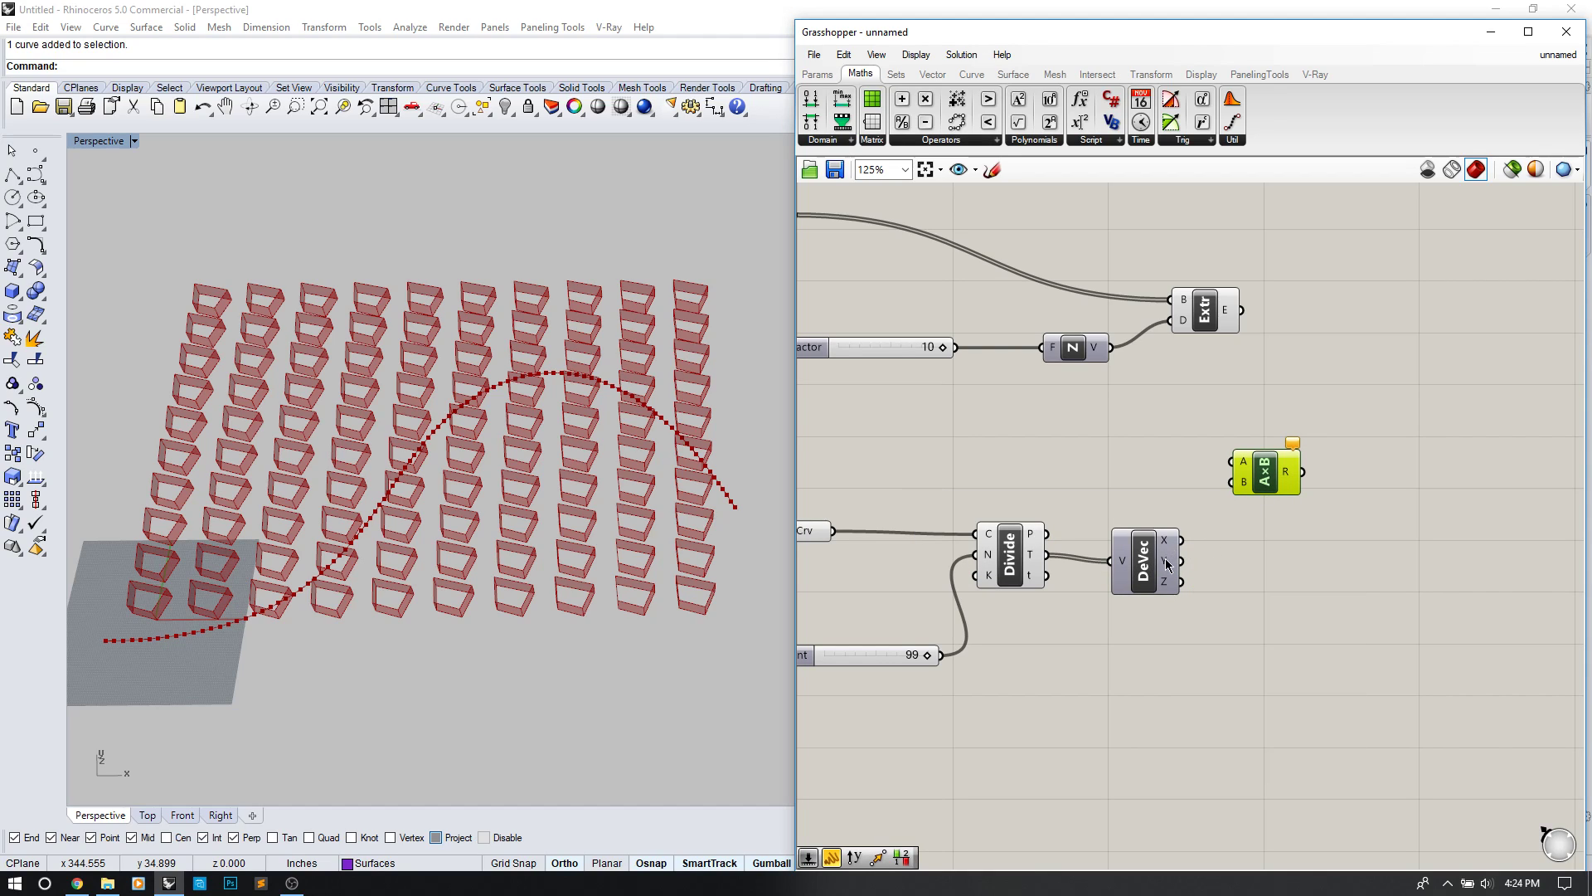
mouse_move(1167, 544)
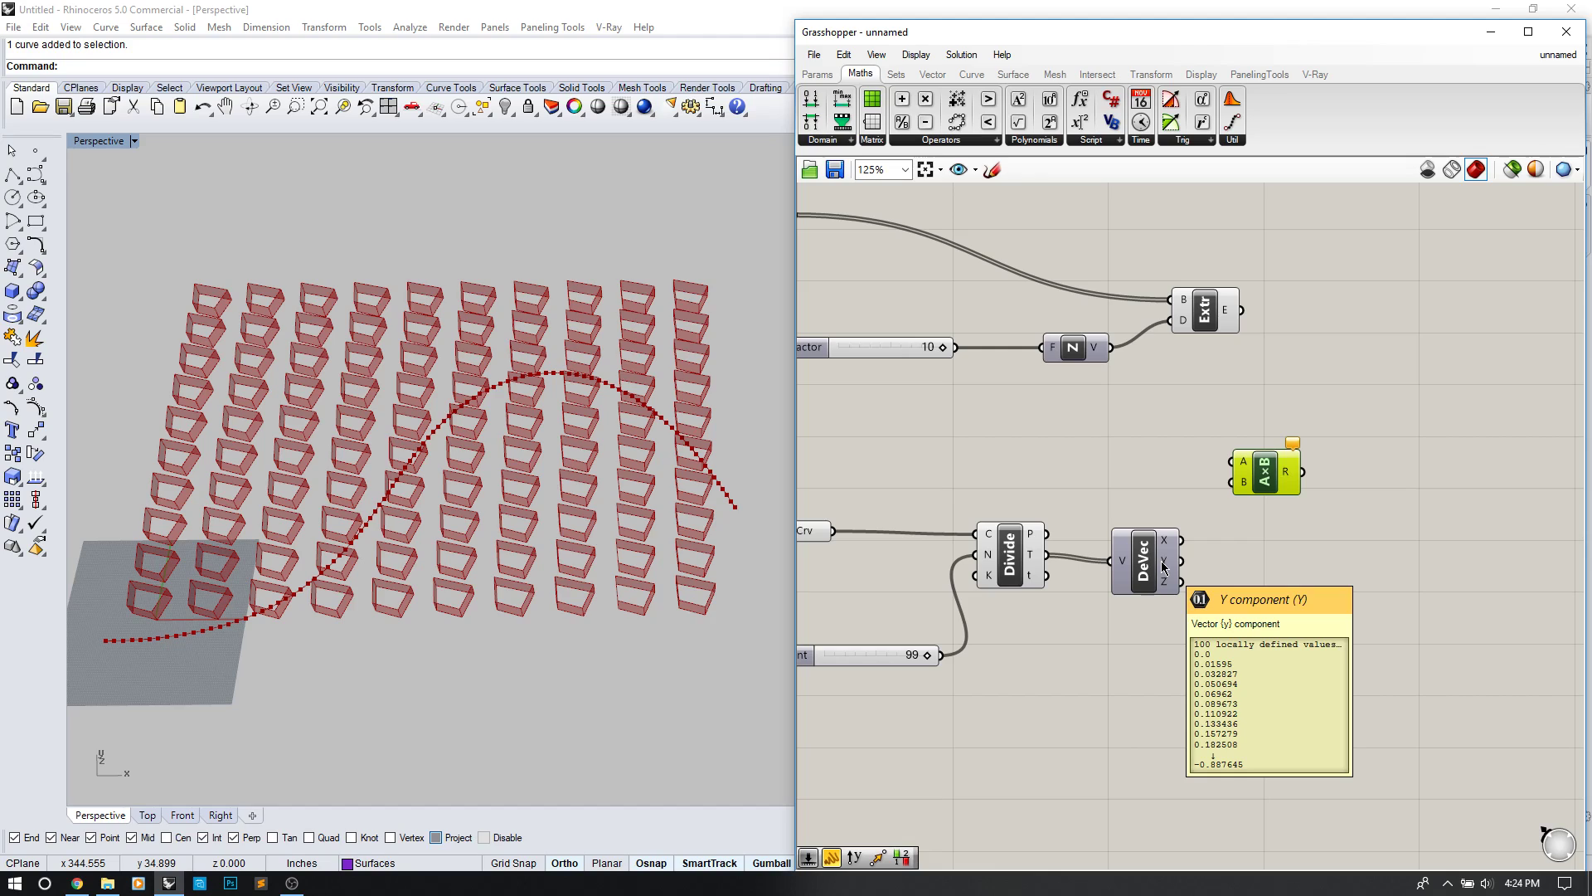
drag(1188, 565, 1237, 487)
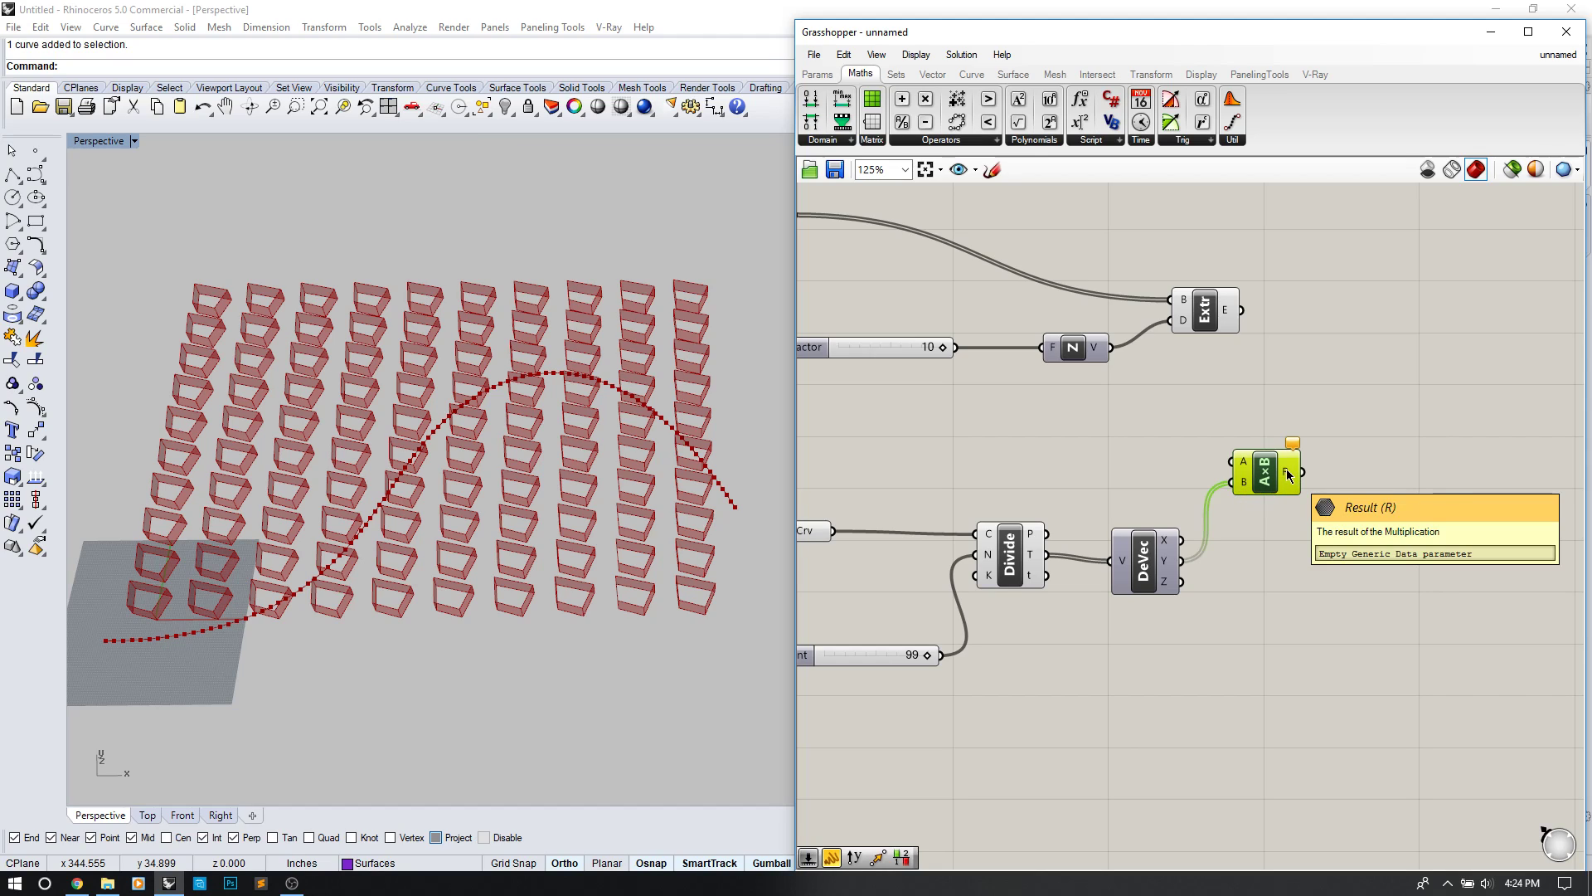
Step: Wire the 10 slider into Multiplication's A and its result into Unit Z's factor
drag(956, 347, 1047, 350)
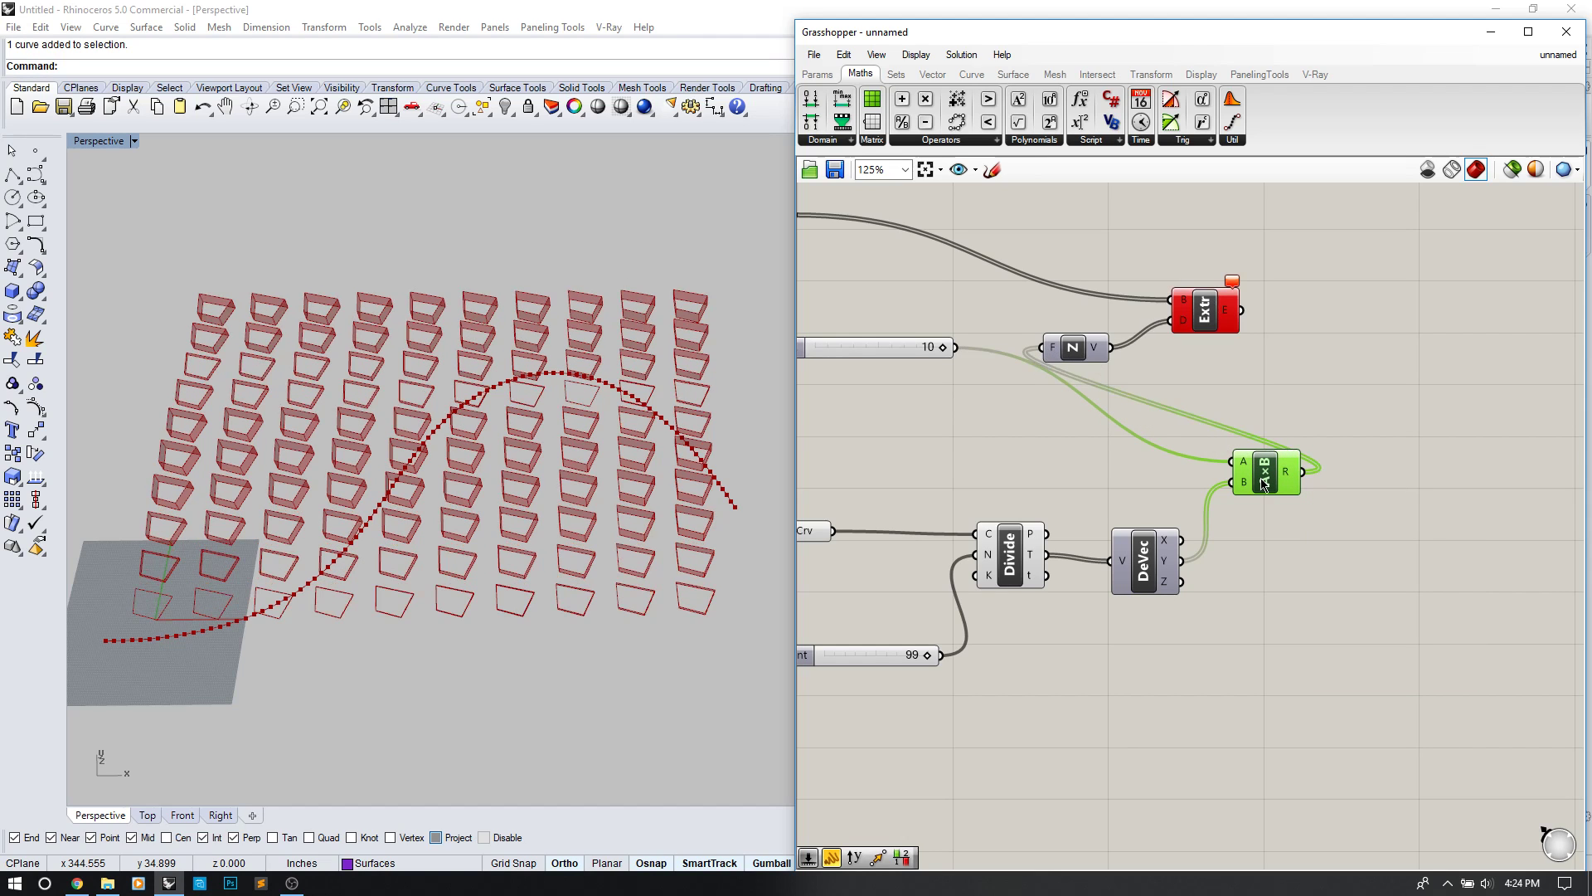
right_drag(490, 535, 503, 489)
mouse_move(454, 523)
right_down()
mouse_move(466, 563)
mouse_move(476, 546)
right_up()
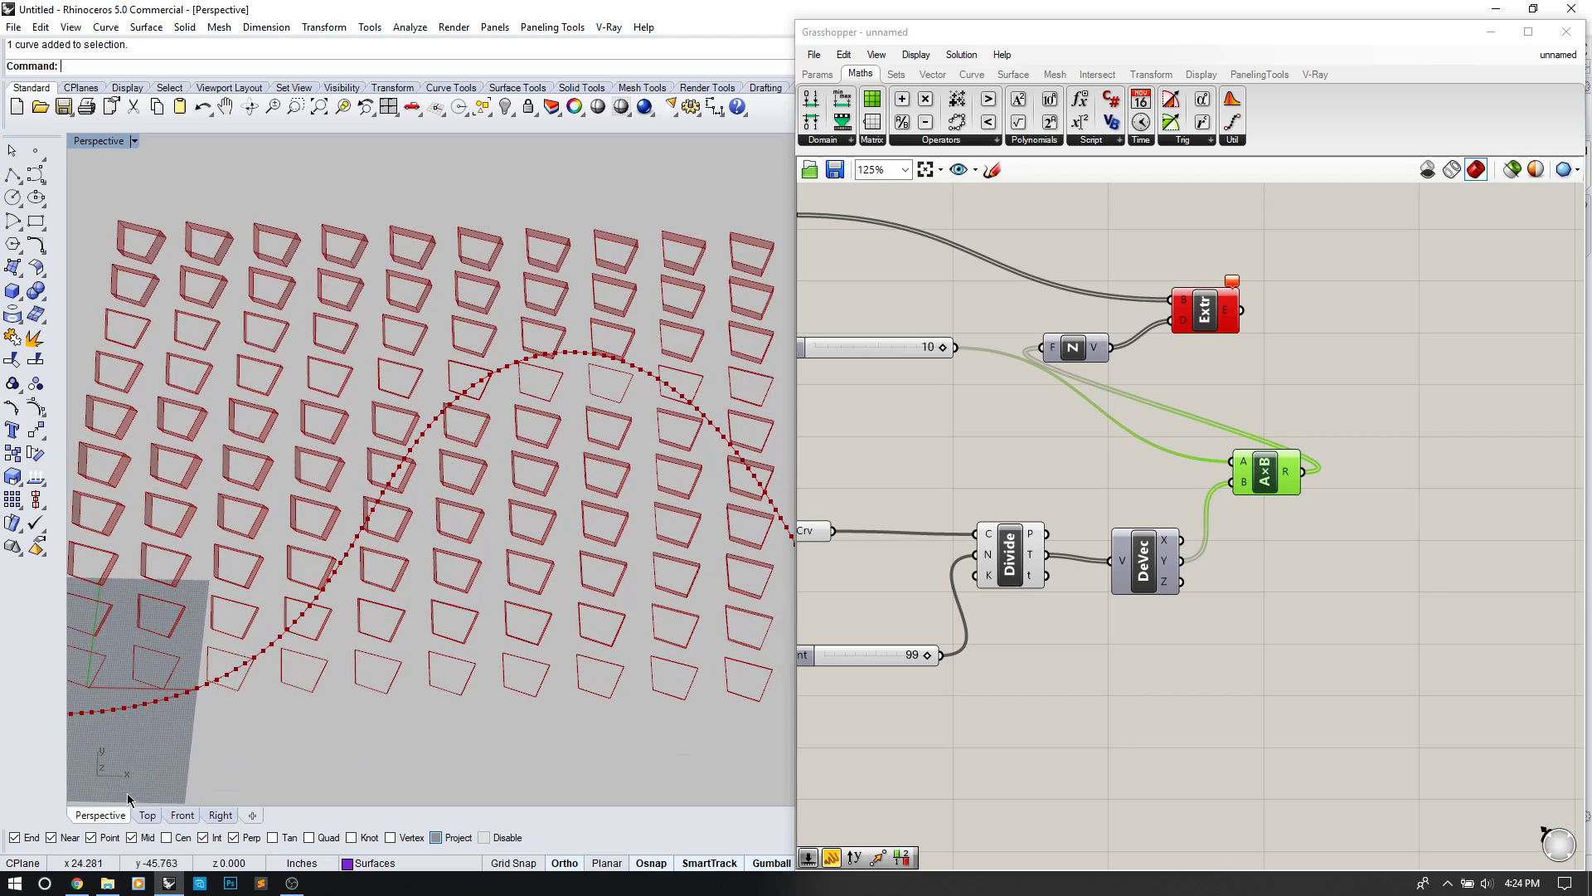
right_drag(284, 693, 393, 562)
right_drag(650, 507, 605, 515)
Step: Add a 100 number slider wired to Multiplication's A input and lower it to 63
double_click(911, 429)
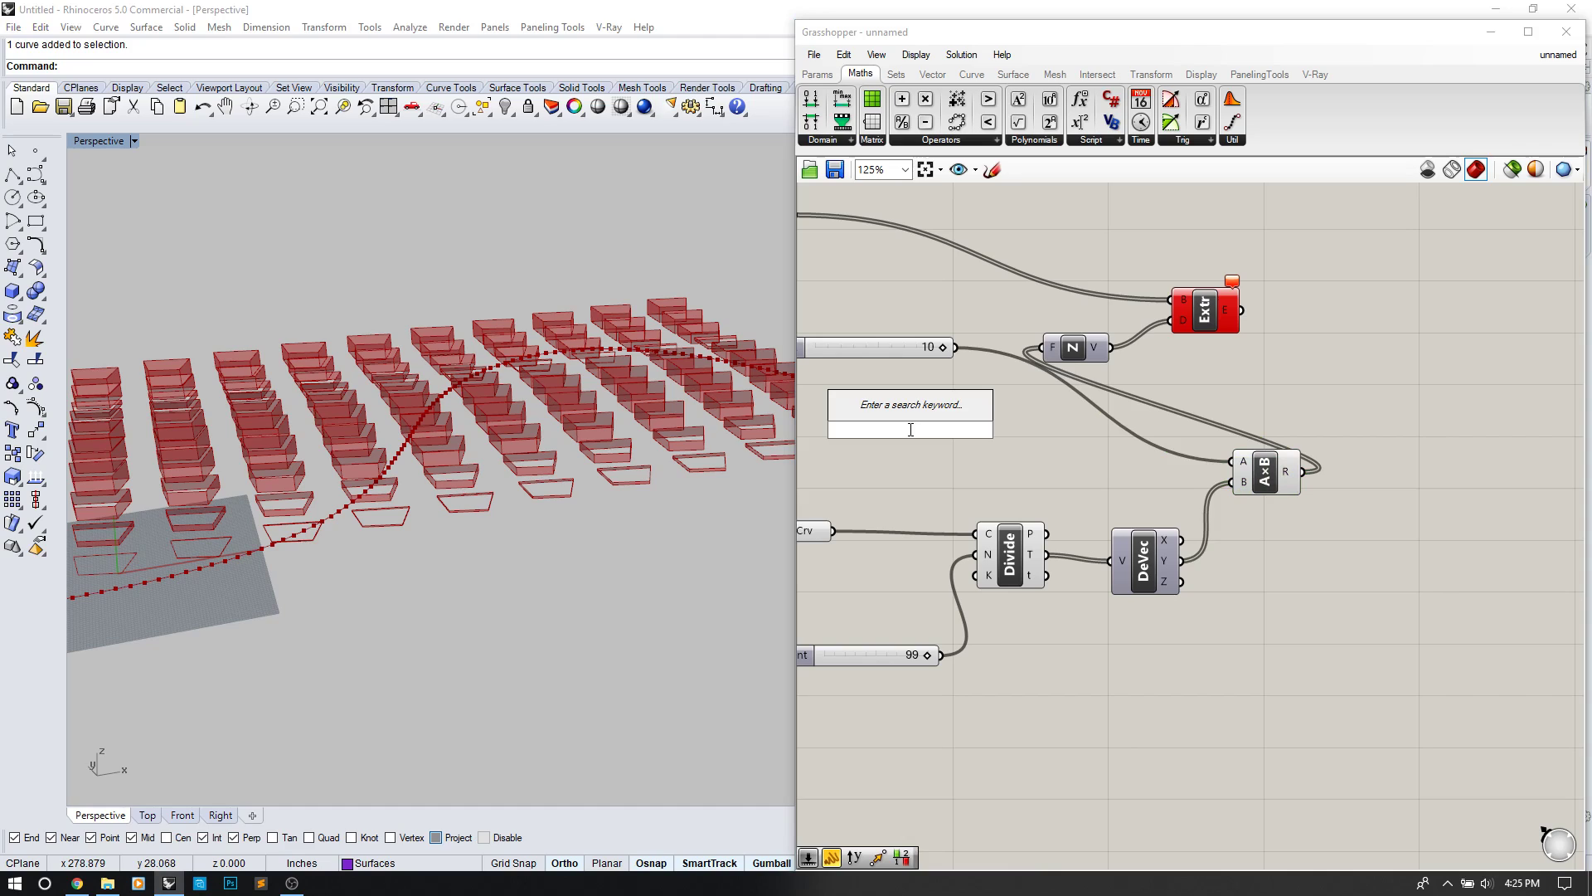
text(100)
key(Return)
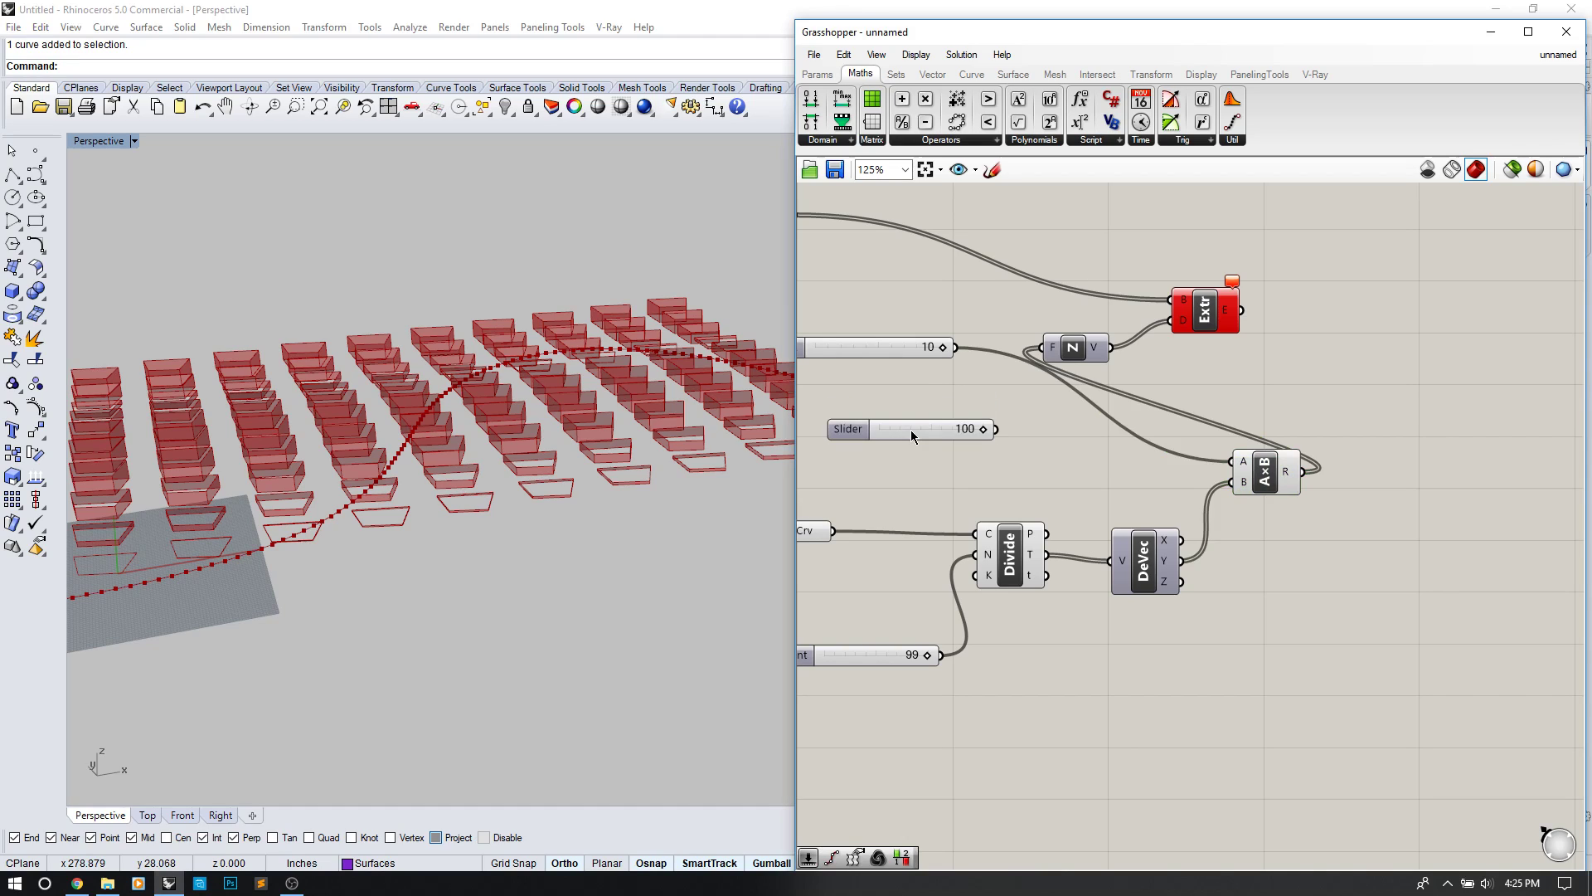
drag(1258, 469, 1226, 470)
drag(998, 430, 1206, 466)
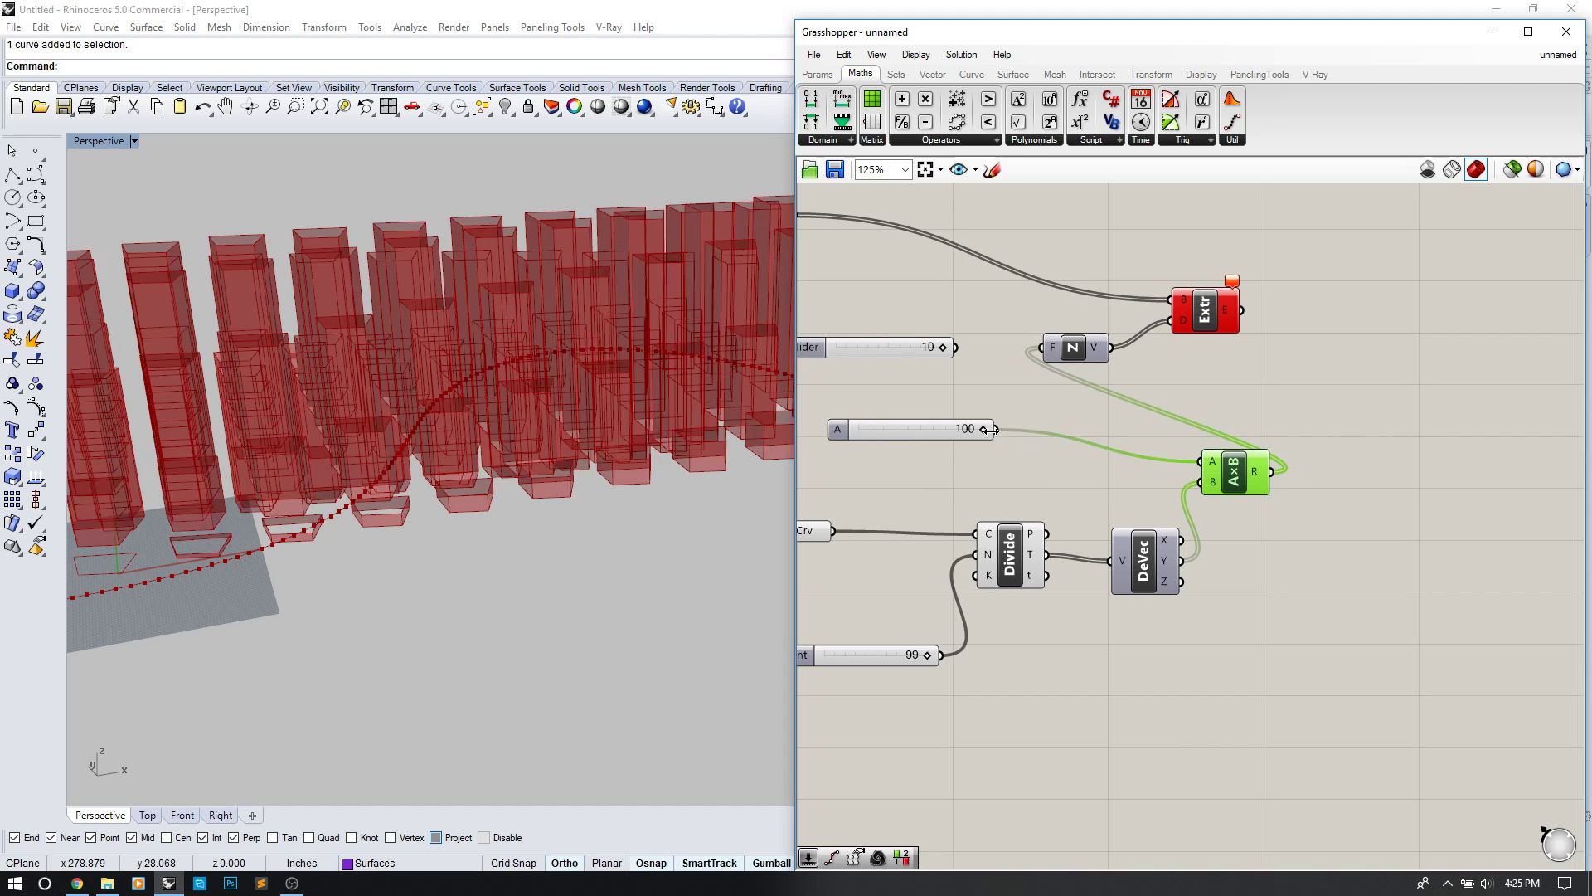
drag(982, 430, 936, 432)
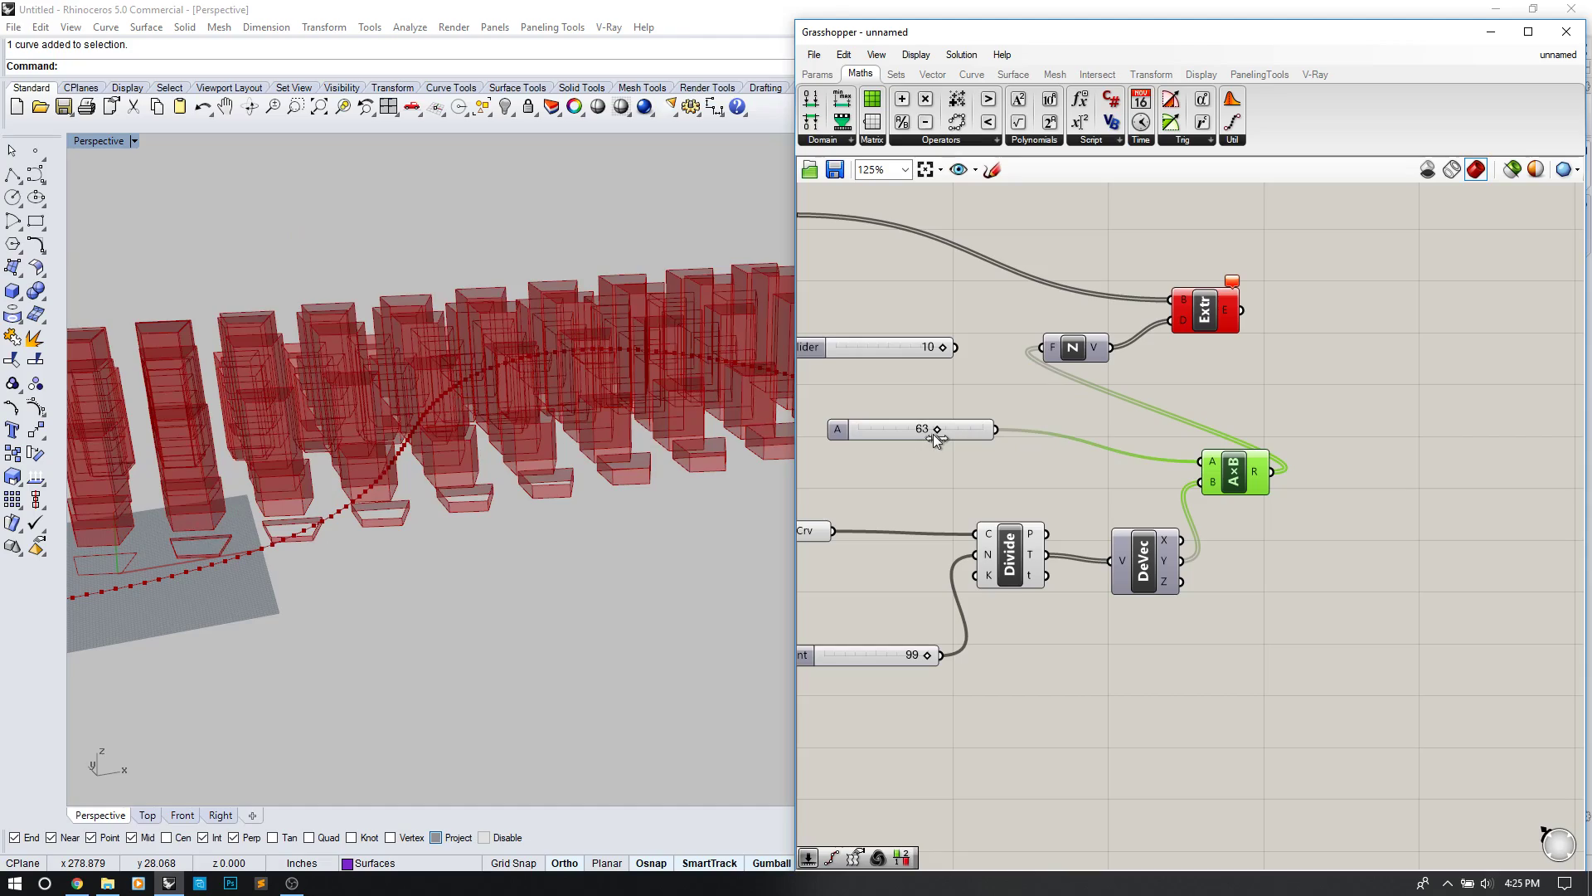
Step: Orbit and zoom the Perspective view to inspect the taller, varying boxes
right_drag(599, 541, 465, 514)
click(1284, 501)
mouse_move(369, 574)
right_down()
mouse_move(413, 569)
mouse_move(398, 578)
right_up()
scroll(422, 579, up, 5)
right_drag(715, 432, 370, 573)
scroll(390, 456, down, 5)
right_drag(587, 509, 540, 524)
shift+right_drag(540, 525, 594, 554)
right_drag(594, 554, 462, 619)
scroll(516, 554, up, 4)
click(225, 660)
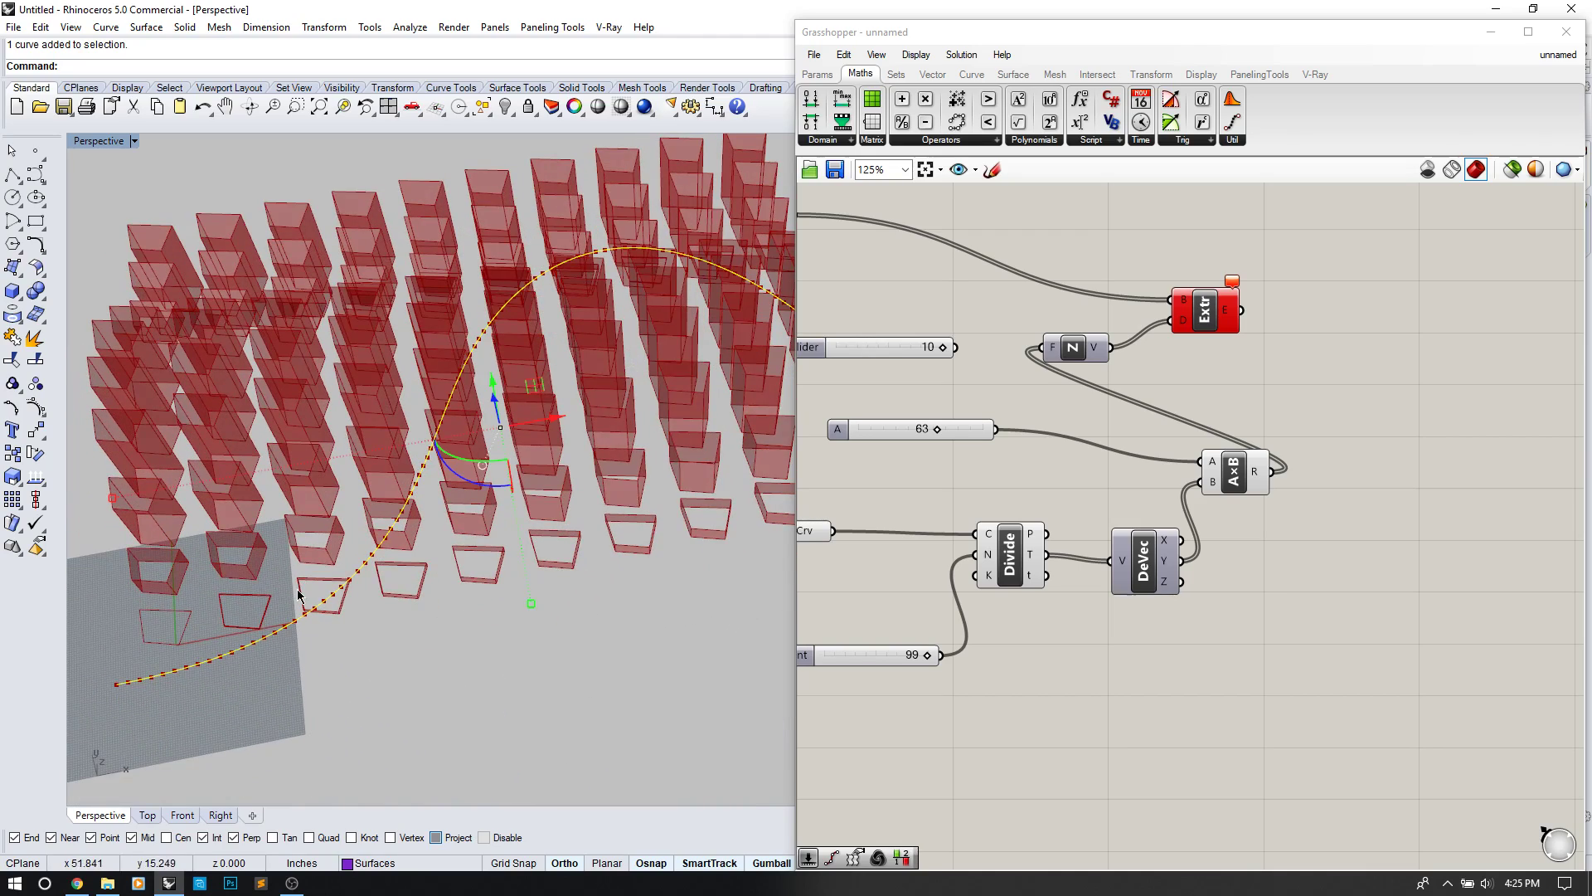
click(343, 677)
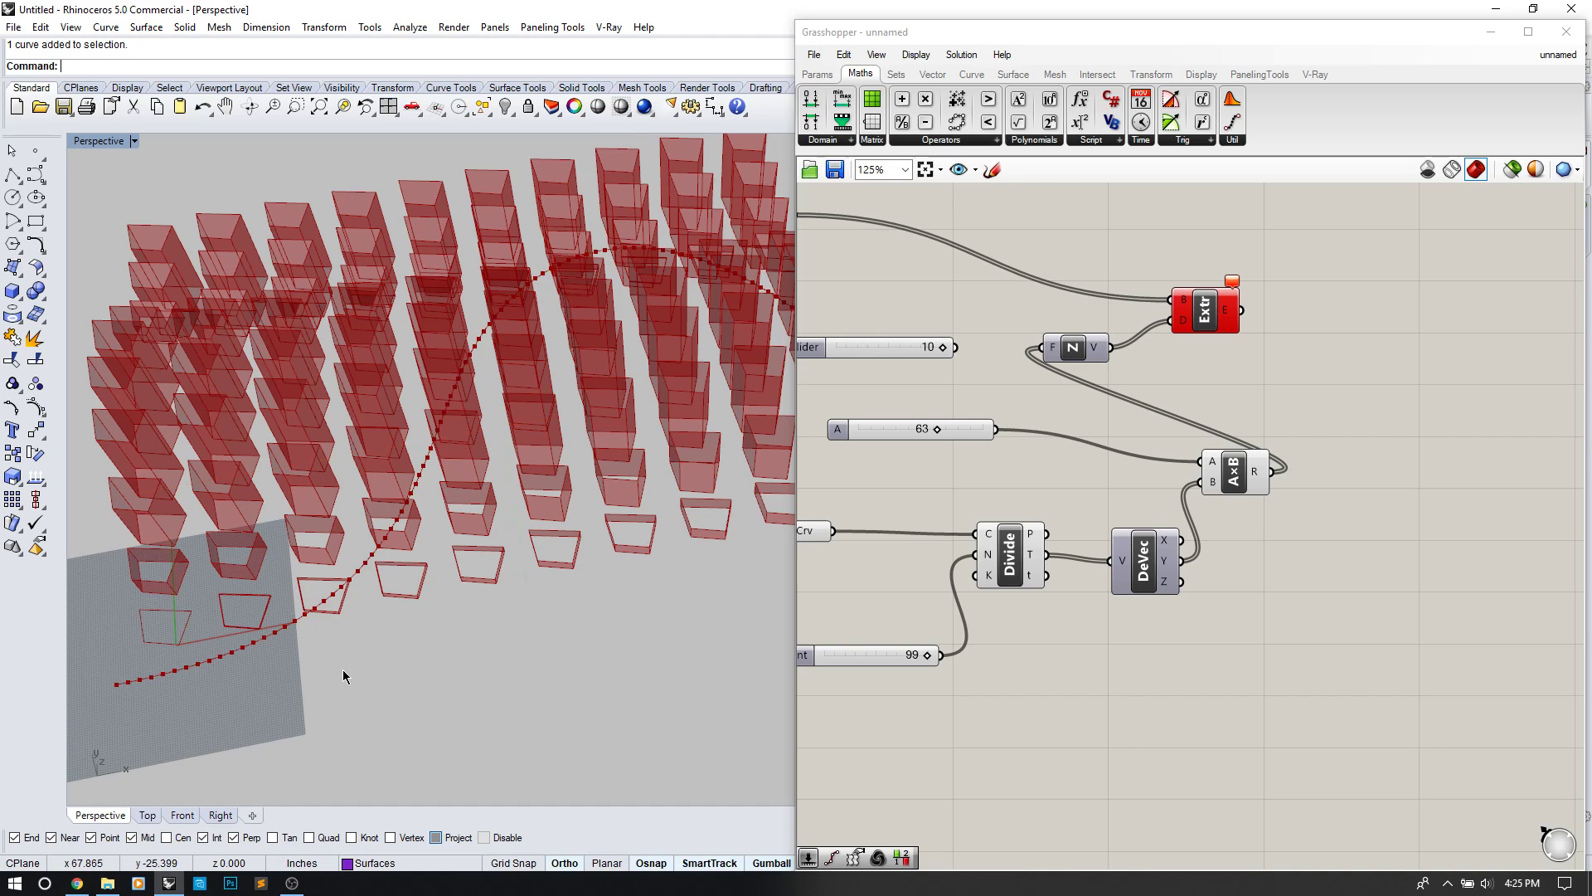